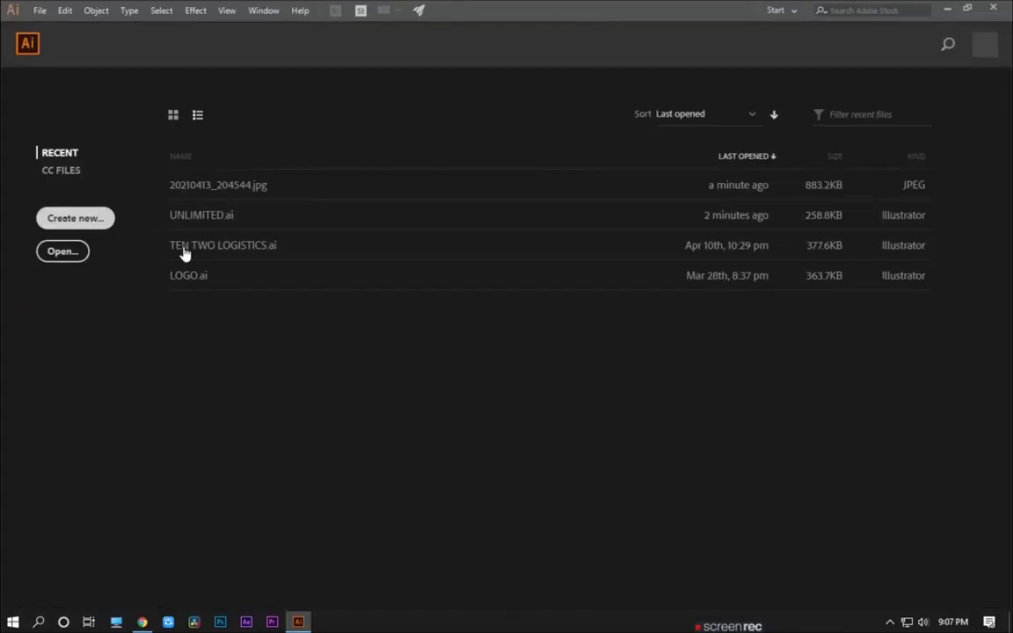
Create a new Untitled-1 document with the default square artboard preset.
click(74, 218)
click(795, 535)
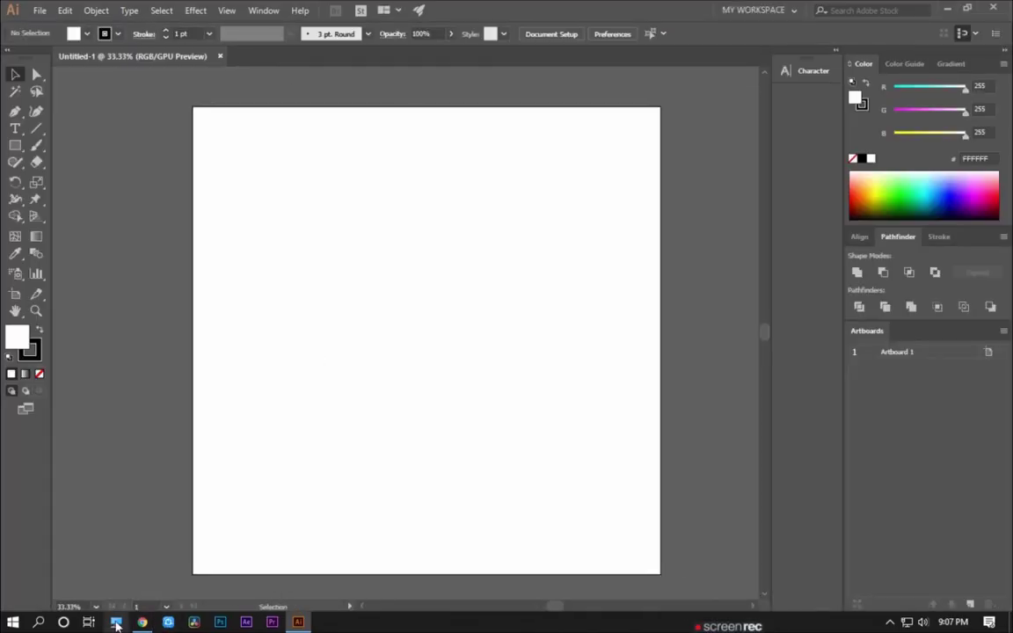
Drag the 20210413_204544 sketch from Documents onto the artboard, then close File Explorer.
click(116, 623)
click(201, 210)
click(485, 214)
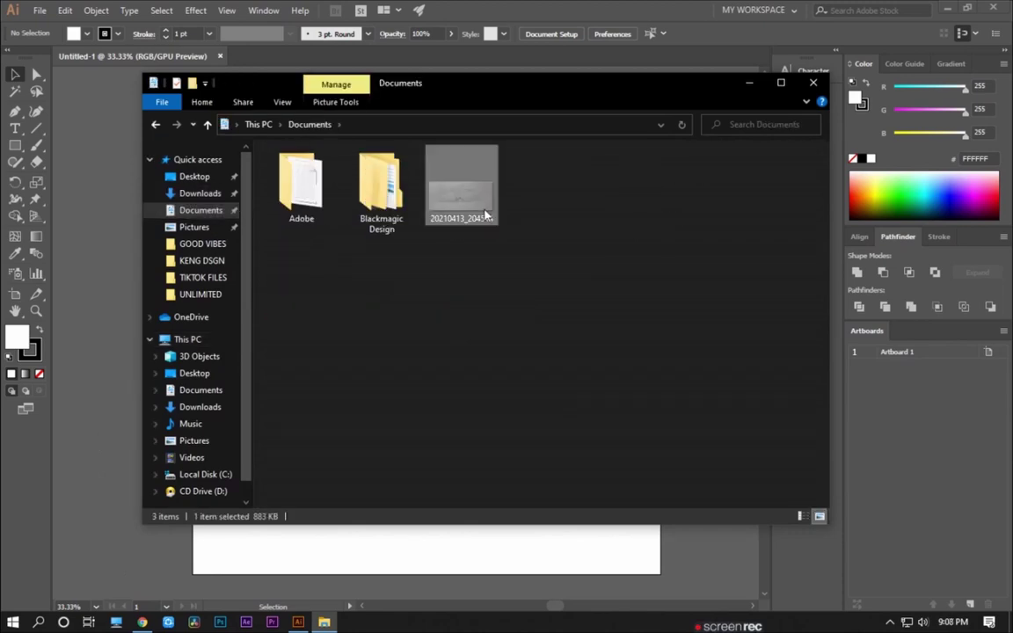
drag(490, 95, 755, 100)
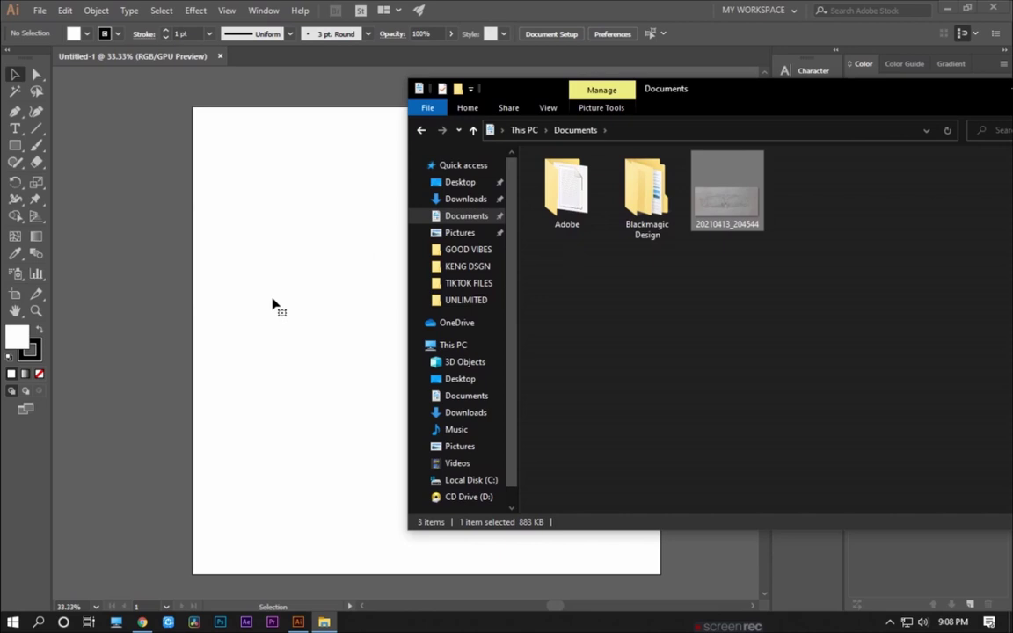
drag(342, 320, 273, 303)
drag(816, 102, 766, 102)
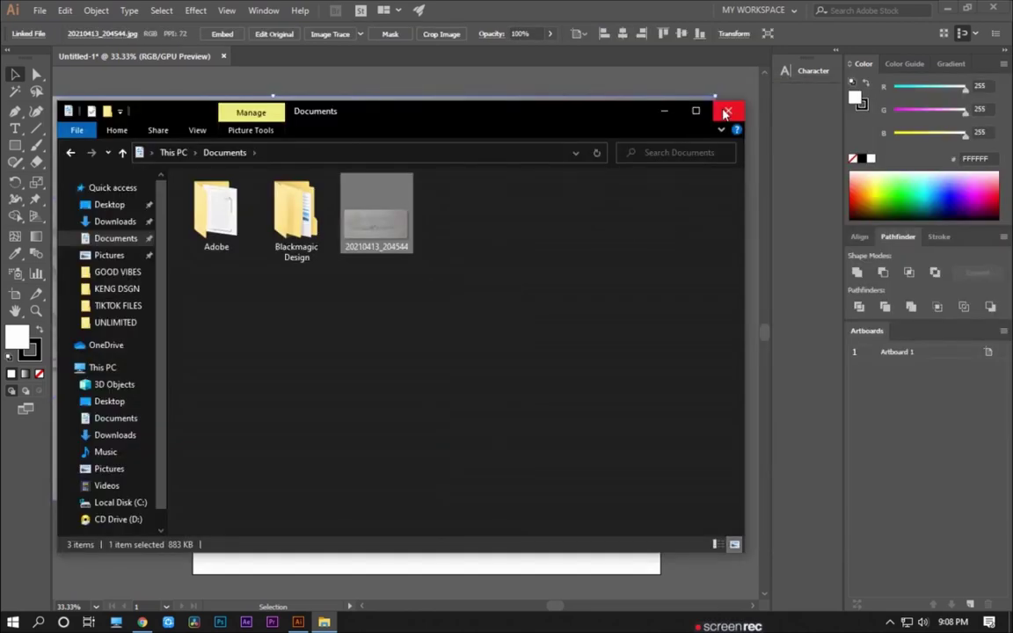
click(726, 114)
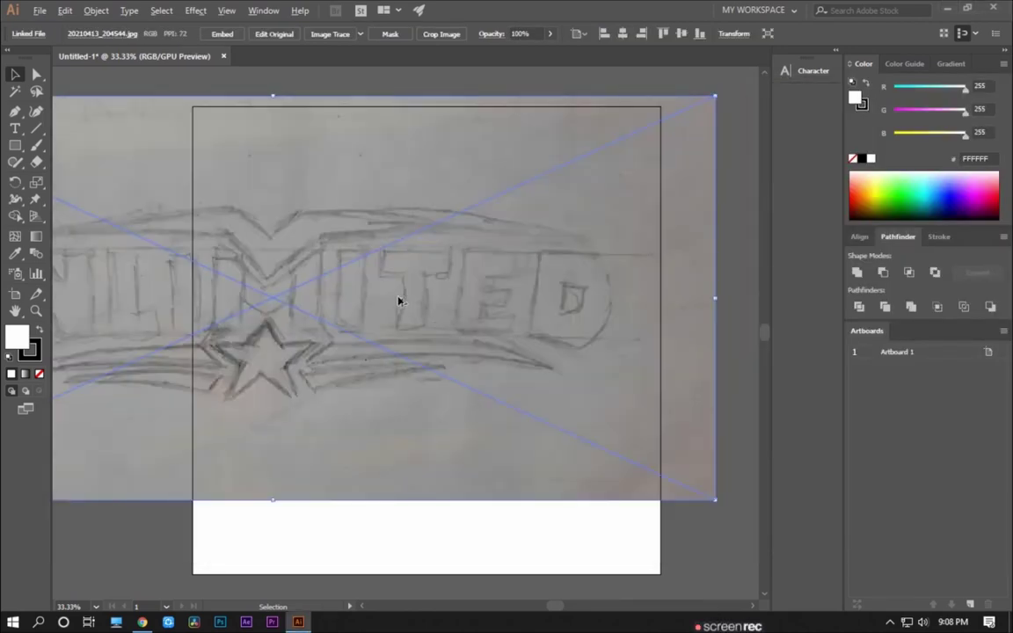
Scale the sketch photo down by its corner and position it inside the artboard.
key(ctrl+minus)
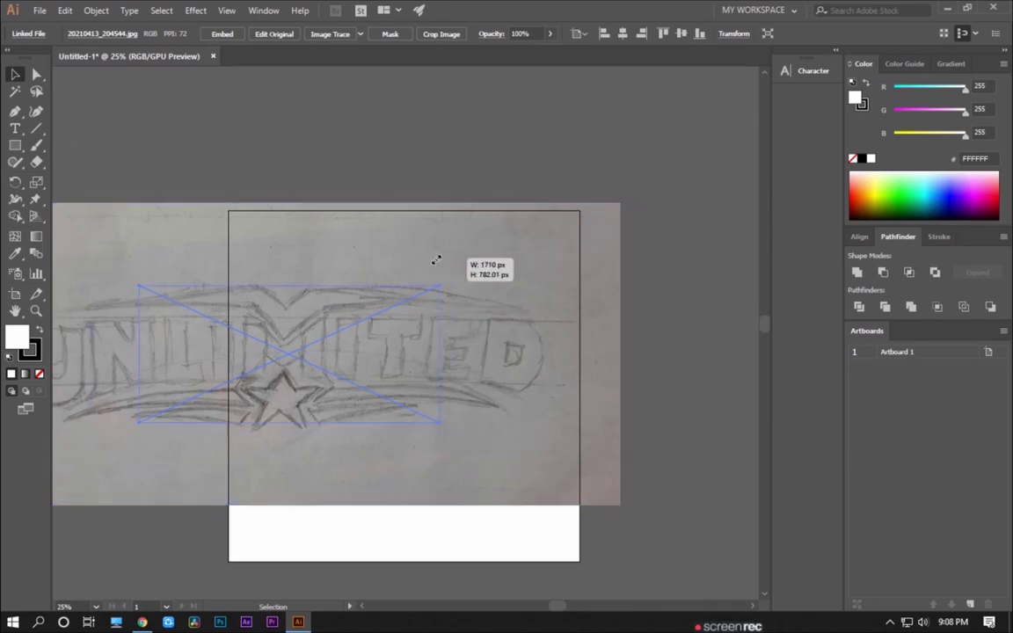
drag(621, 204, 434, 287)
drag(377, 334, 470, 343)
click(430, 276)
scroll(454, 416, up, 1)
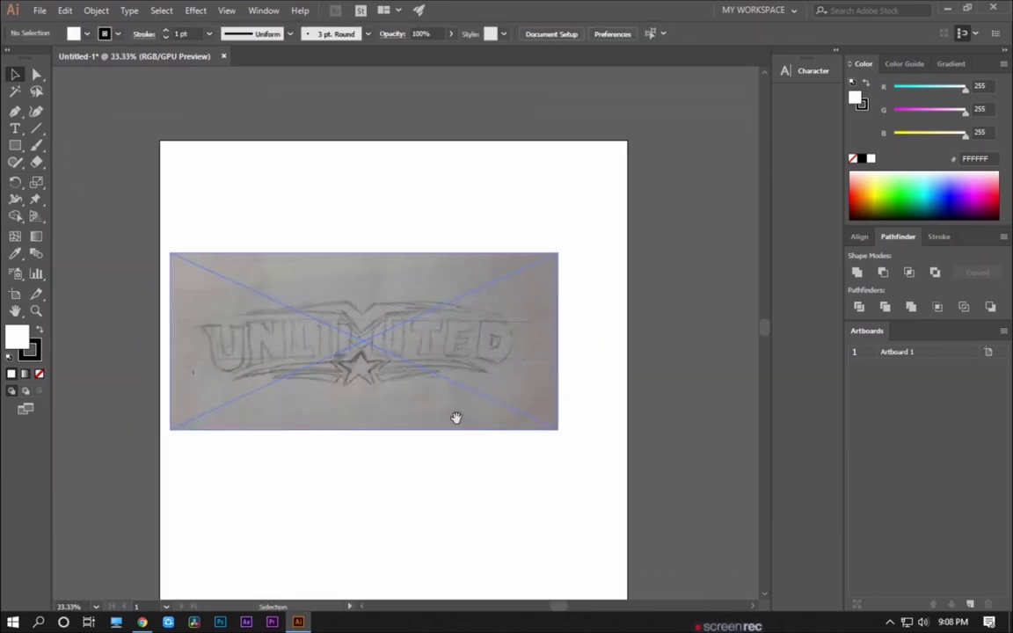
key(ctrl+minus)
mouse_move(414, 376)
mouse_down()
mouse_move(441, 370)
mouse_move(432, 372)
mouse_up()
scroll(409, 394, up, 2)
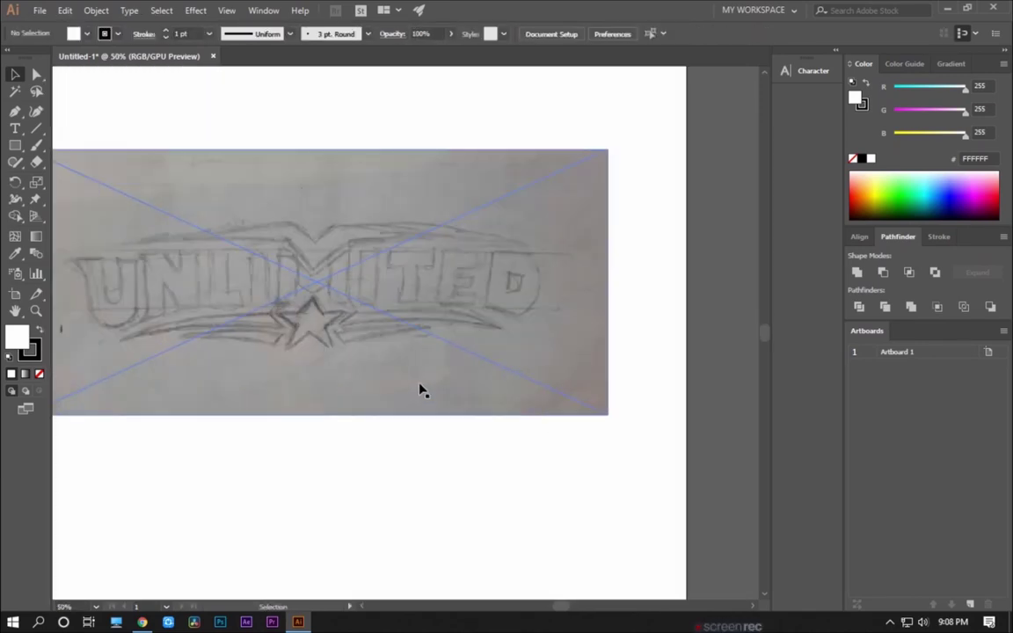
scroll(463, 440, down, 1)
Lower the sketch photo's opacity to 57%.
click(438, 348)
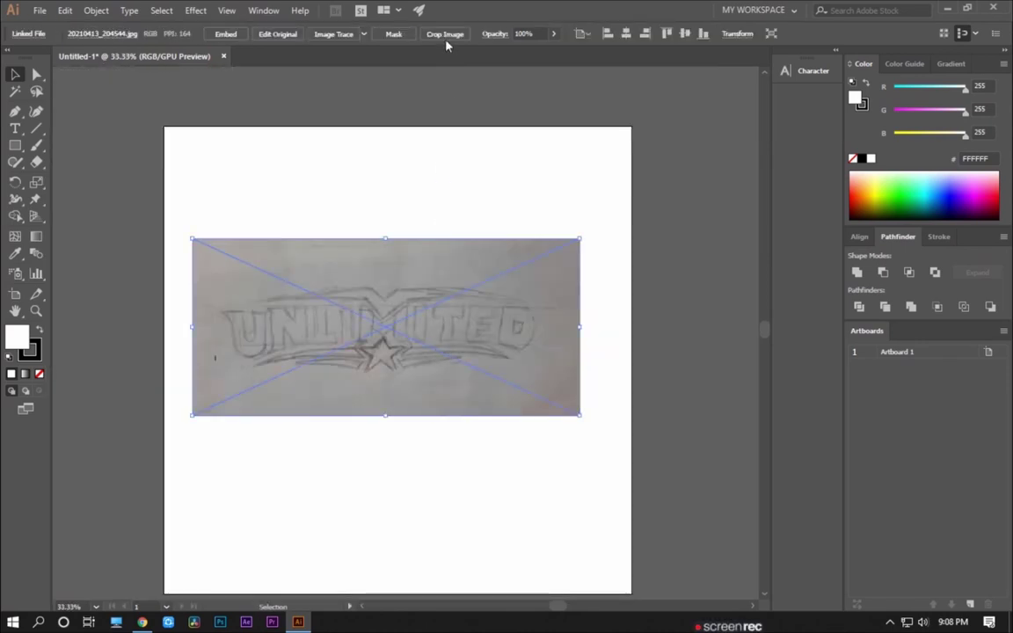
click(497, 34)
click(486, 58)
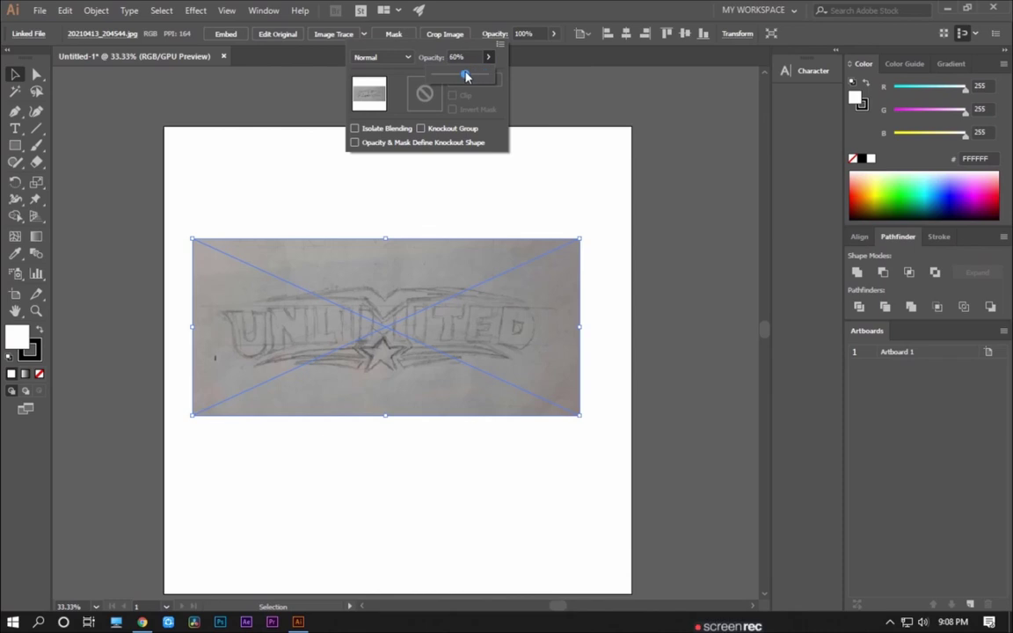
drag(467, 76, 465, 77)
click(357, 411)
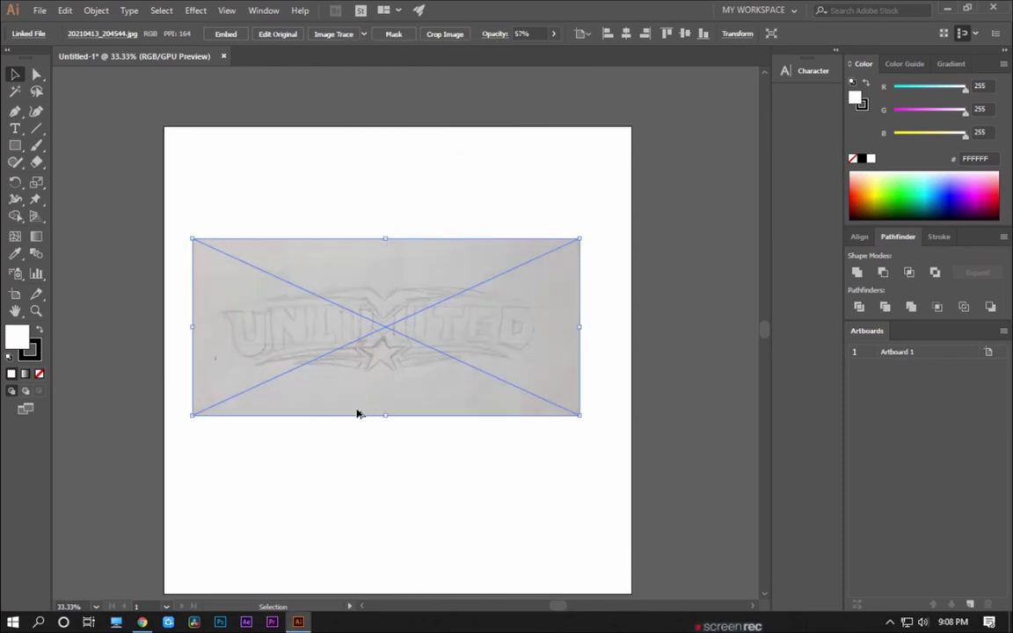
scroll(360, 386, up, 1)
scroll(387, 381, down, 1)
click(338, 170)
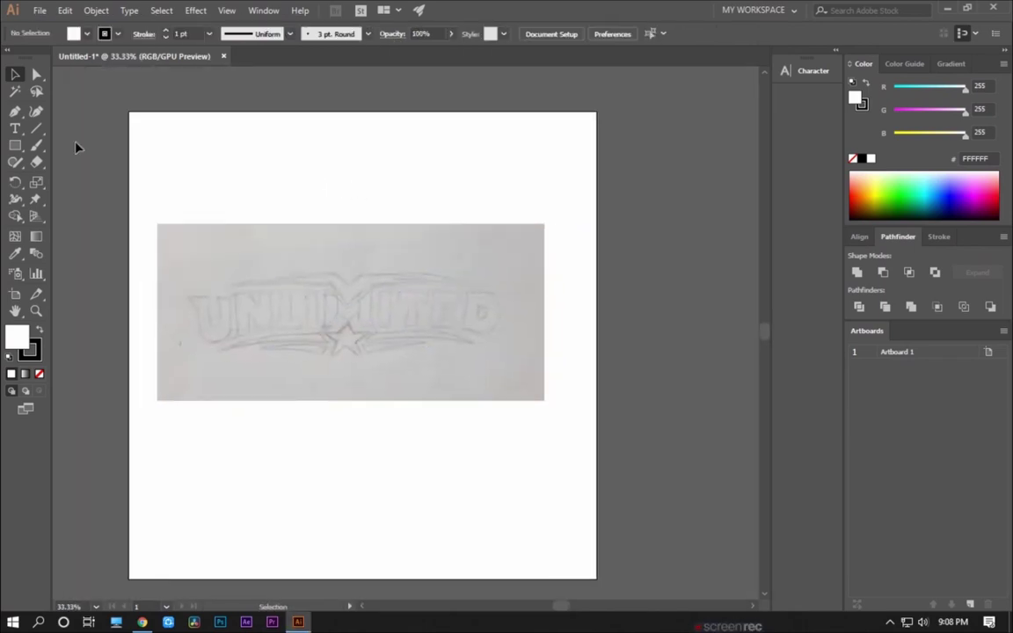
Draw a vertical line through the sketch and centre it horizontally on the artboard.
click(35, 131)
drag(346, 183, 346, 489)
key(v)
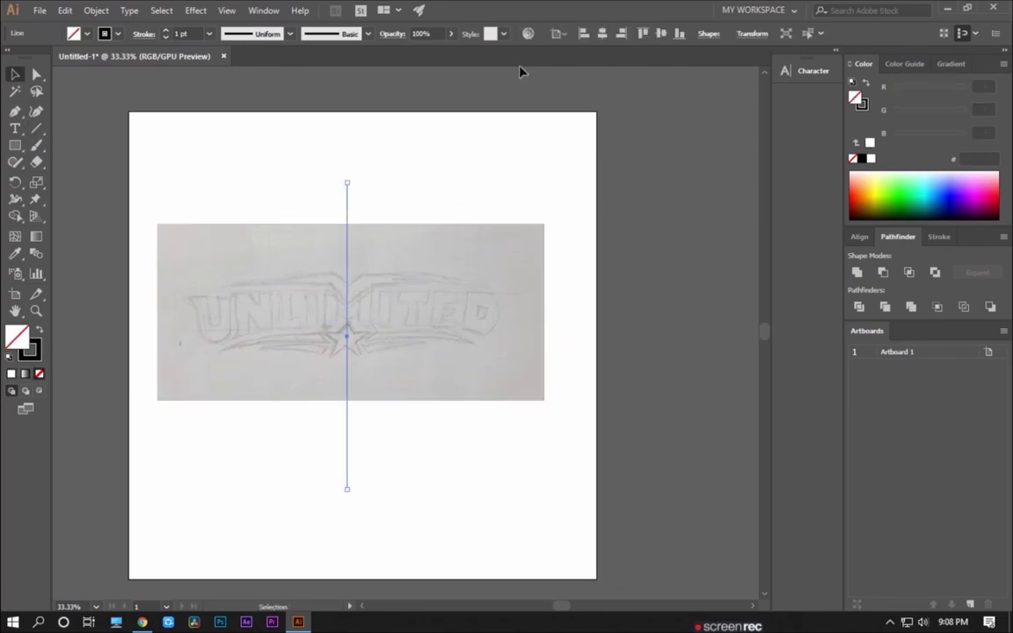
click(603, 34)
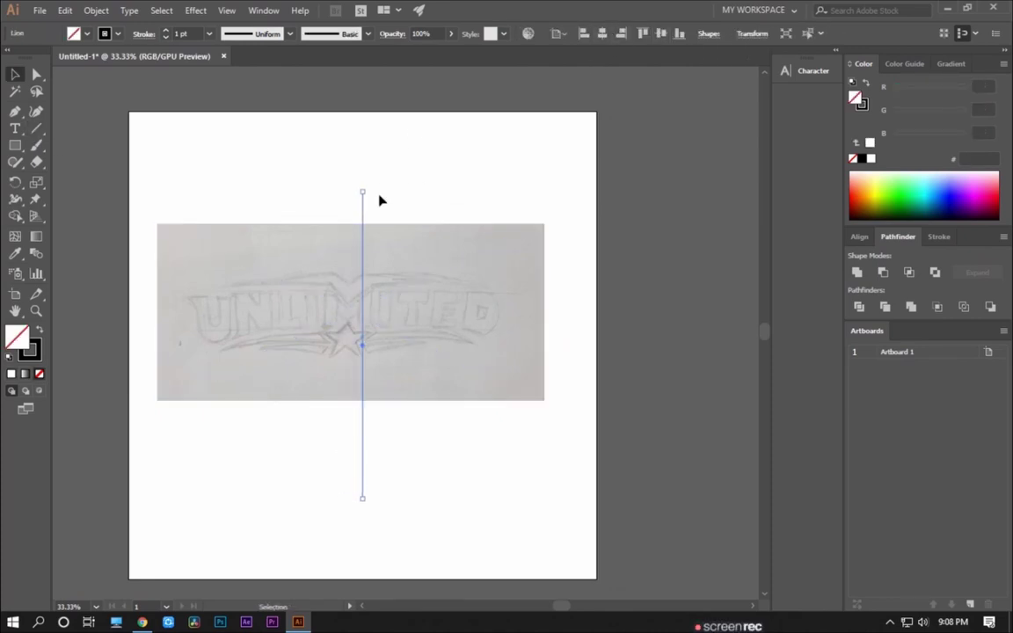
click(400, 208)
Nudge the sketch photo so its star sits on the vertical centre line.
key(ctrl+plus)
drag(420, 343, 454, 334)
key(ctrl+plus)
key(ctrl+plus)
drag(380, 335, 375, 339)
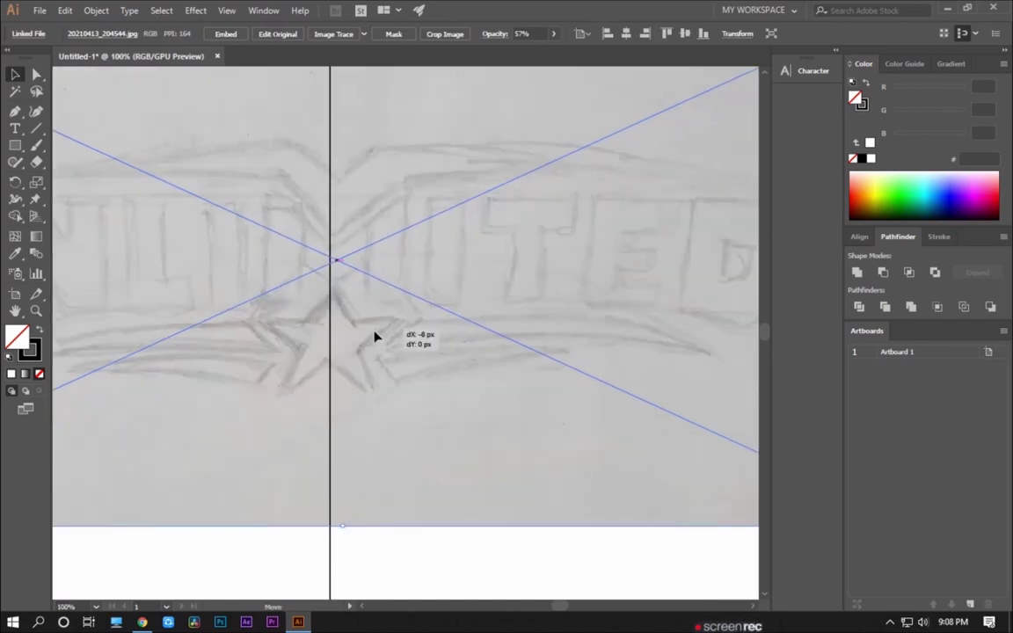
key(ctrl+minus)
key(ctrl+minus)
key(ctrl+minus)
click(429, 174)
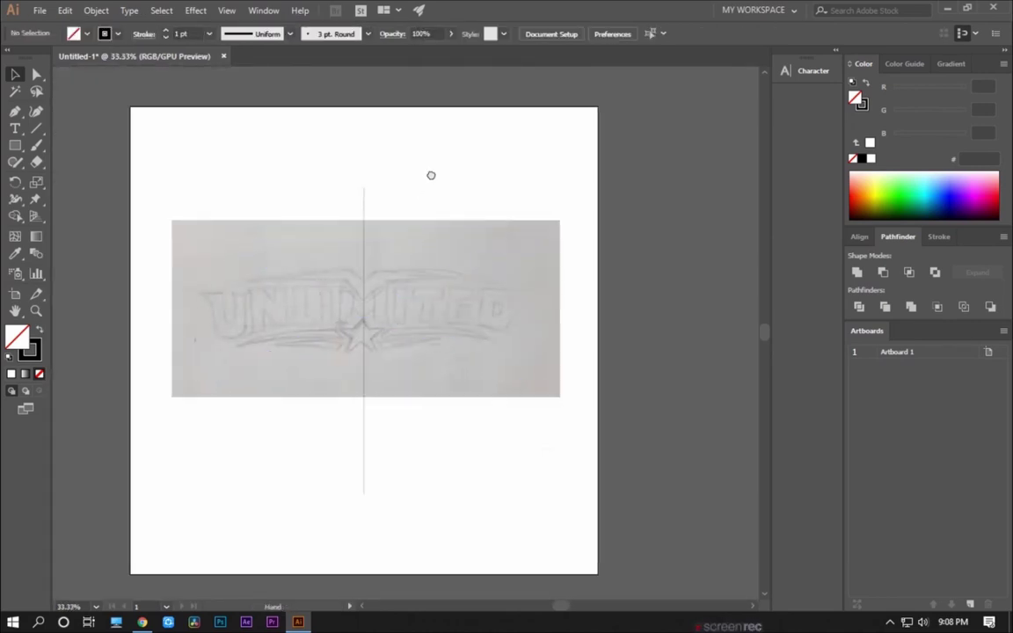
Draw a horizontal line at the letters' top and Alt-drag a copy down to their base.
key(ctrl+plus)
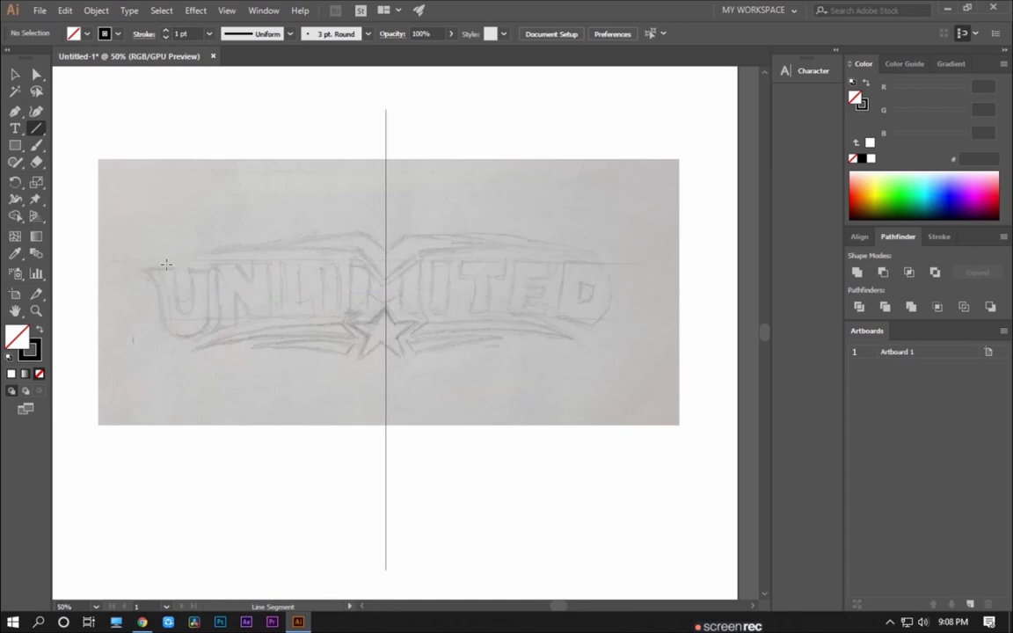
drag(120, 259, 658, 259)
key(v)
click(427, 275)
drag(430, 273, 430, 327)
scroll(255, 249, up, 1)
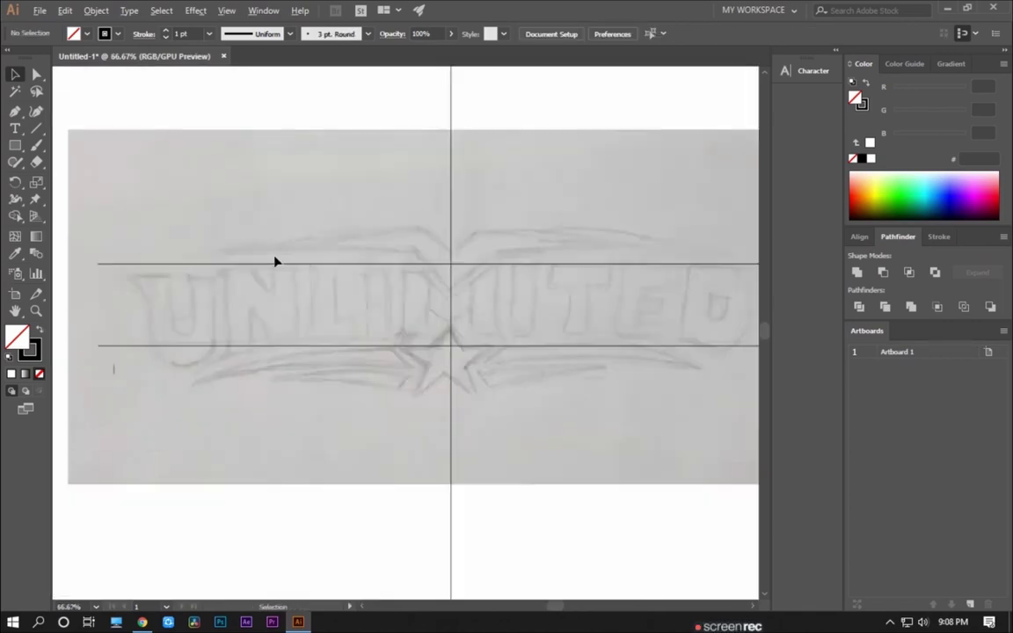
Select all the guide lines to check them, then deselect and pan over the sketch.
key(ctrl+a)
key(ctrl+minus)
scroll(468, 222, right, 1)
click(292, 219)
key(ctrl+a)
click(463, 242)
mouse_move(464, 241)
mouse_down()
mouse_move(434, 255)
mouse_move(469, 260)
mouse_up()
scroll(289, 258, up, 1)
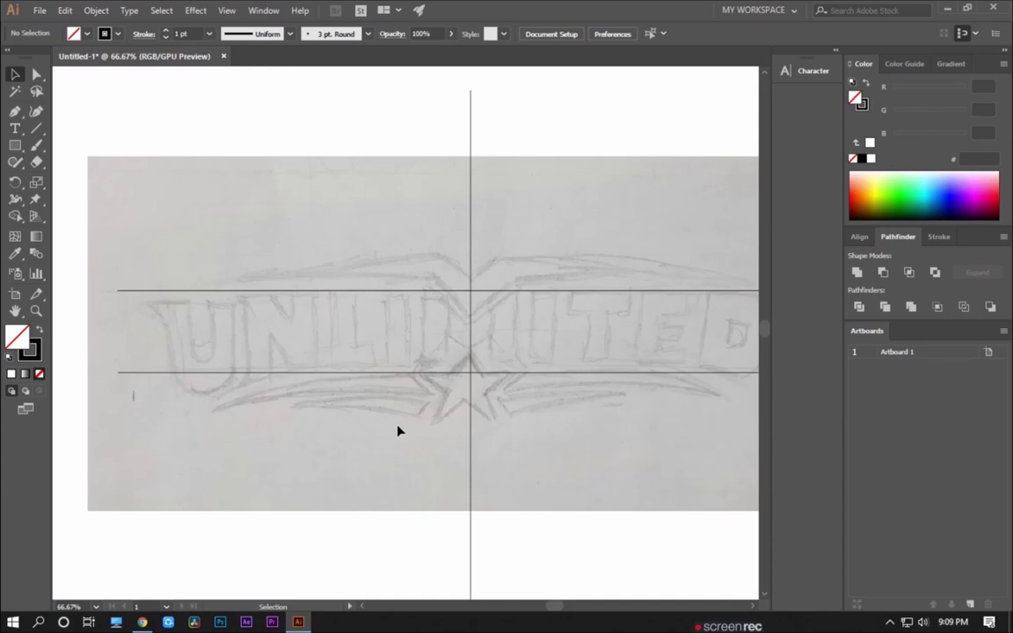
scroll(398, 431, down, 1)
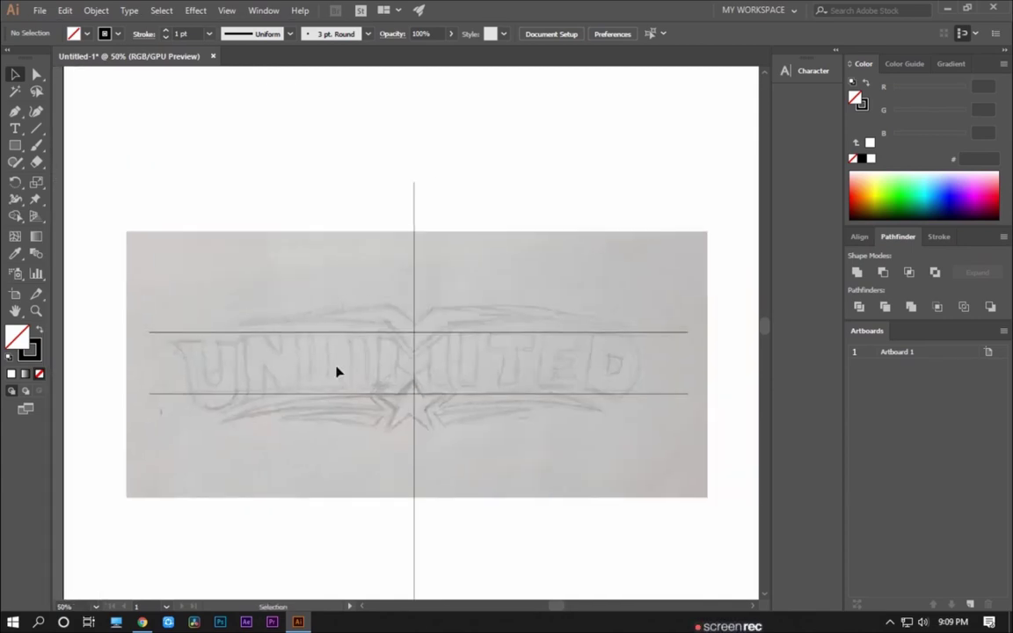
Pen-draw the left chevron wing outline and make it solid black with no stroke.
scroll(339, 366, up, 1)
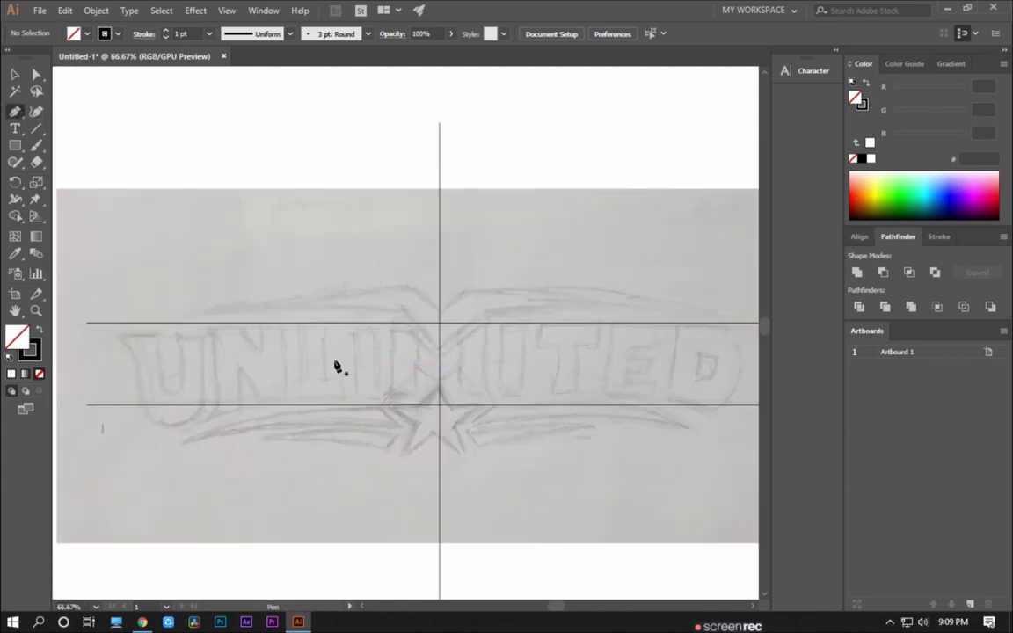
click(199, 316)
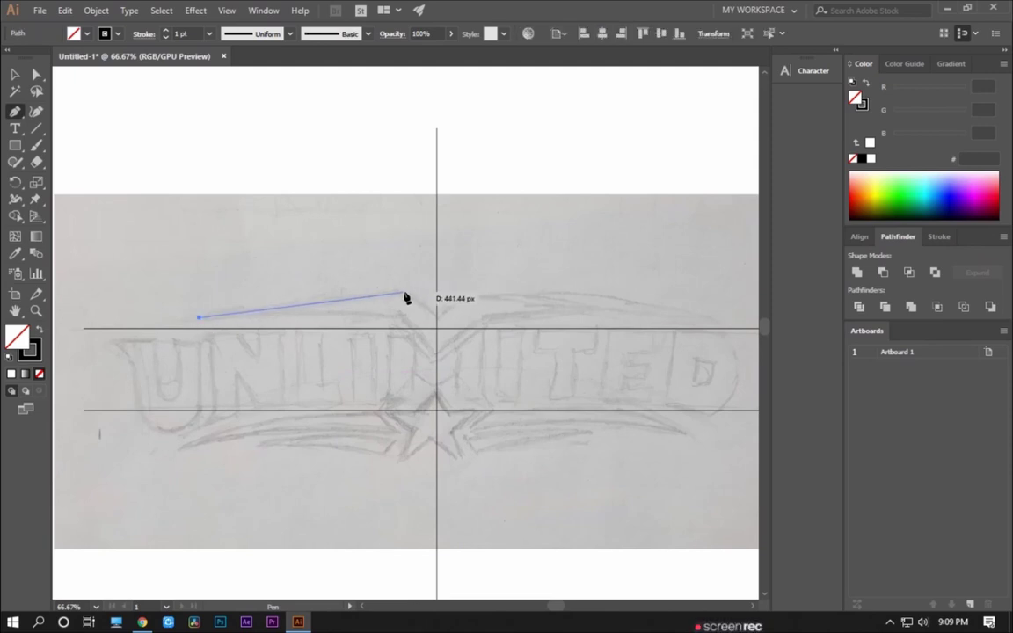
click(406, 290)
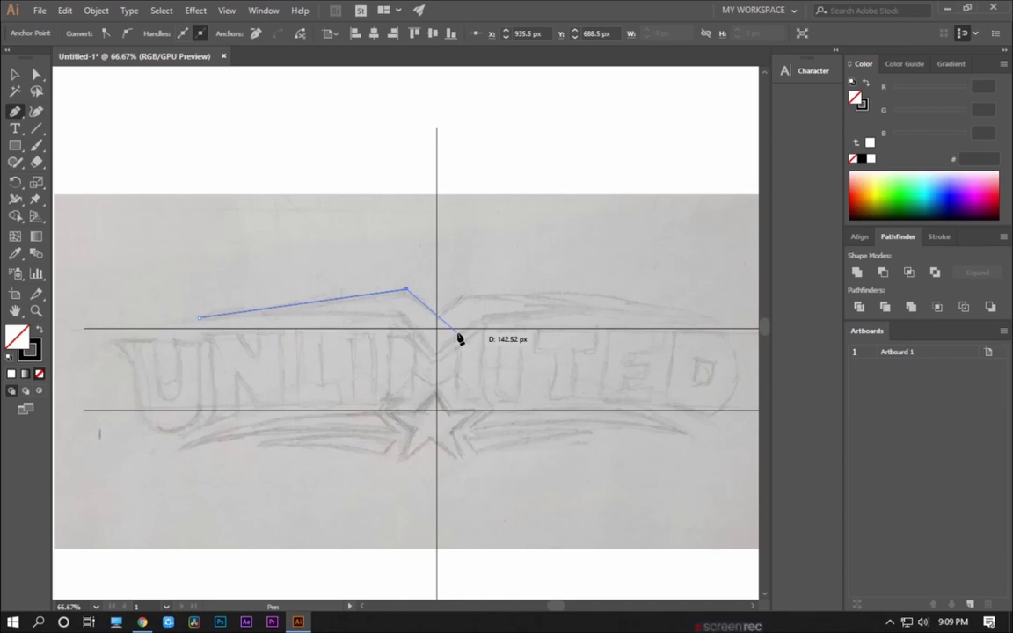
click(456, 362)
click(396, 314)
click(200, 317)
key(v)
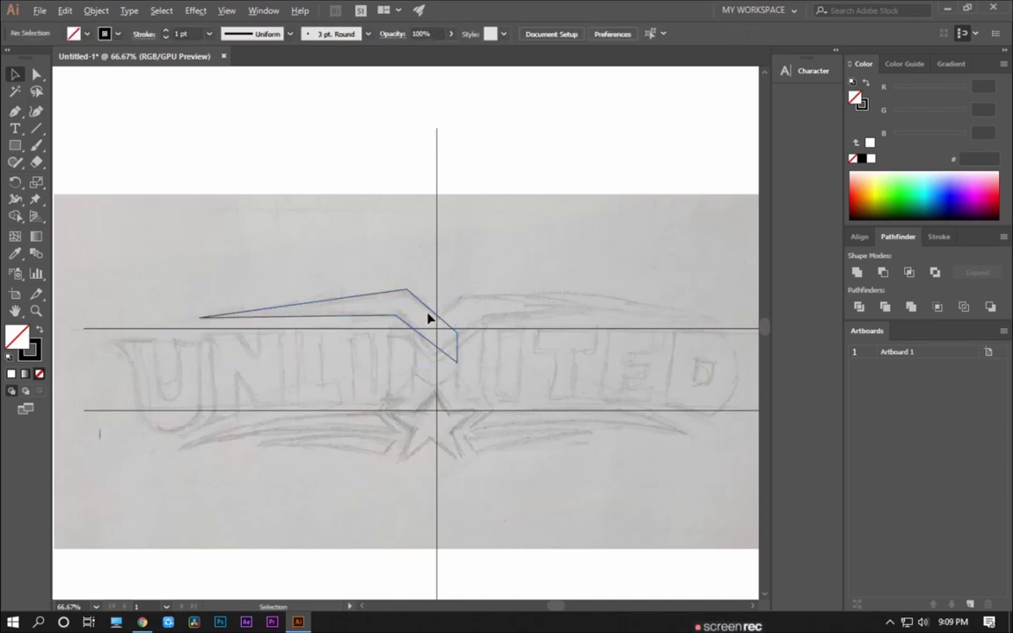
key(ctrl+equal)
key(ctrl+equal)
click(366, 301)
key(shift+x)
key(ctrl+minus)
key(ctrl+minus)
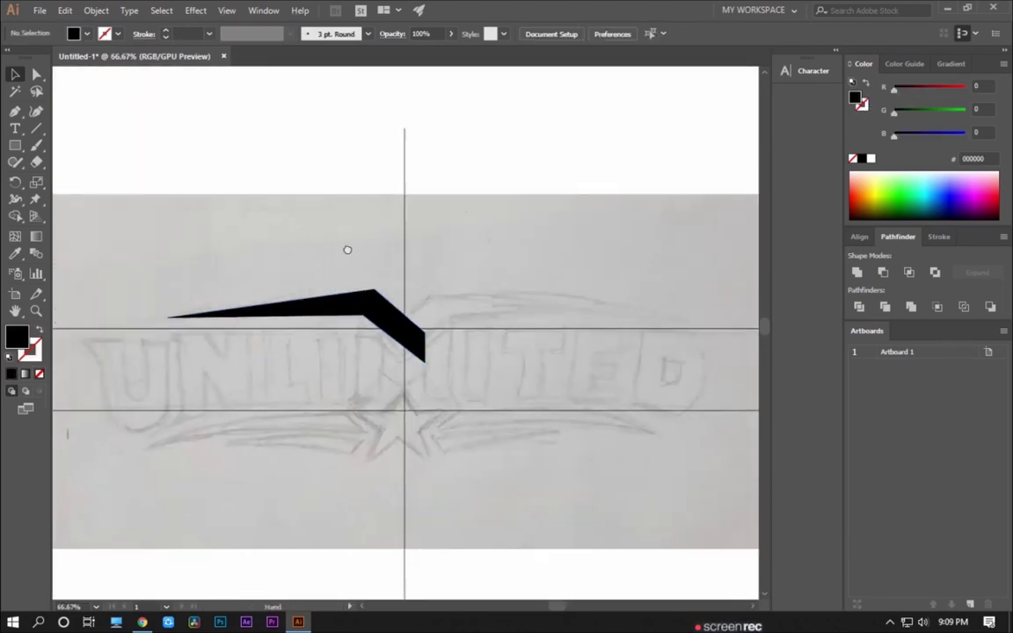
drag(348, 250, 336, 262)
Reflect a vertical copy of the wing across the centre line.
click(387, 332)
key(o)
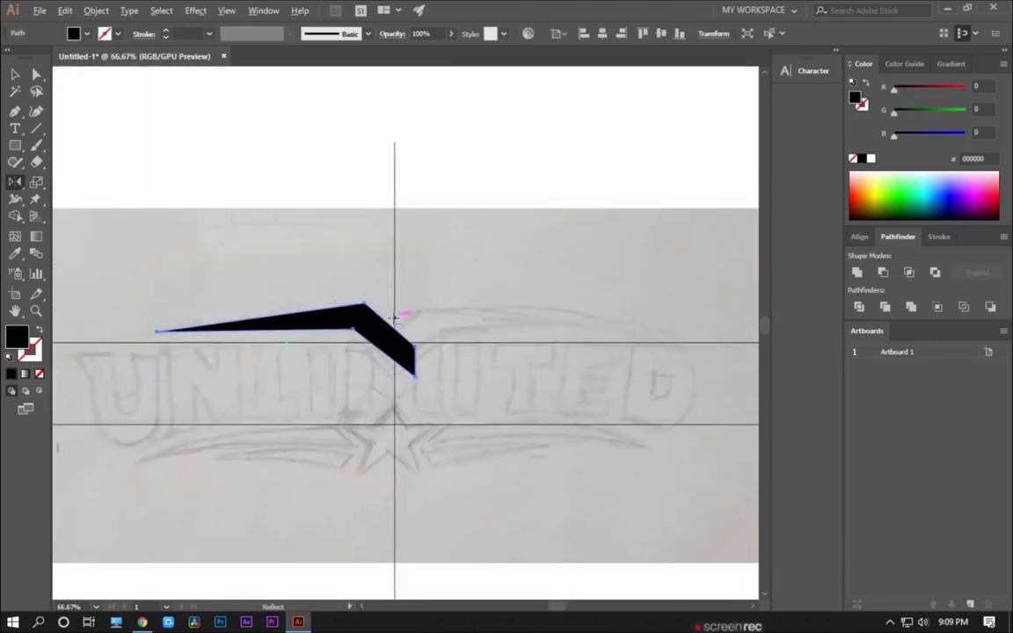
alt+click(395, 328)
click(430, 402)
key(v)
Merge both wing halves into one shape with the Shape Builder tool.
drag(107, 406, 344, 335)
key(shift+m)
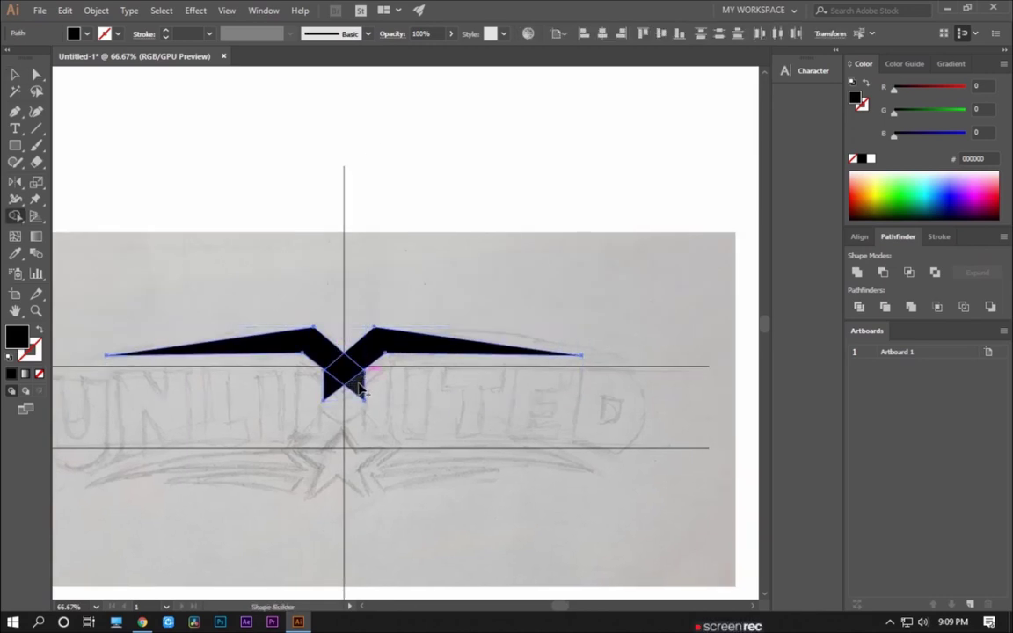
drag(334, 396, 375, 380)
key(v)
click(310, 269)
drag(310, 269, 278, 222)
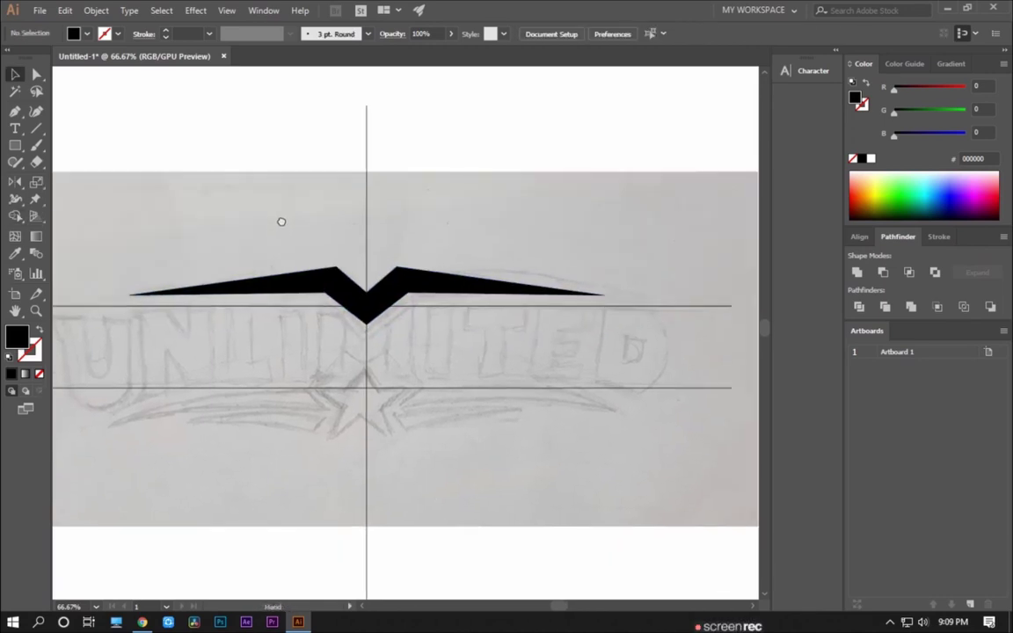
scroll(277, 222, left, 2)
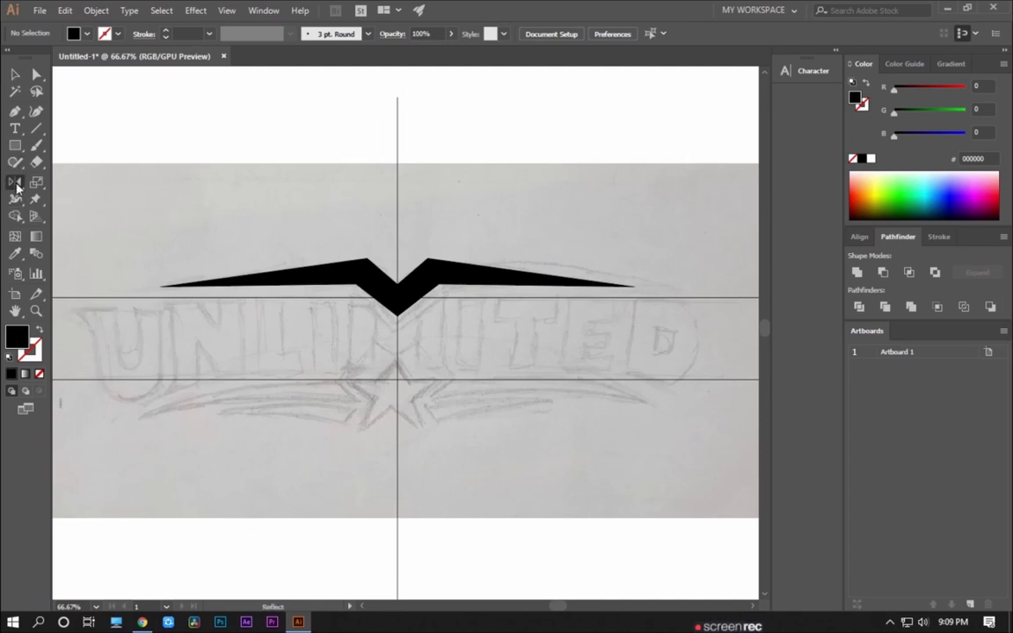
Draw a star with the Star tool on the centre guide below the wings.
click(12, 128)
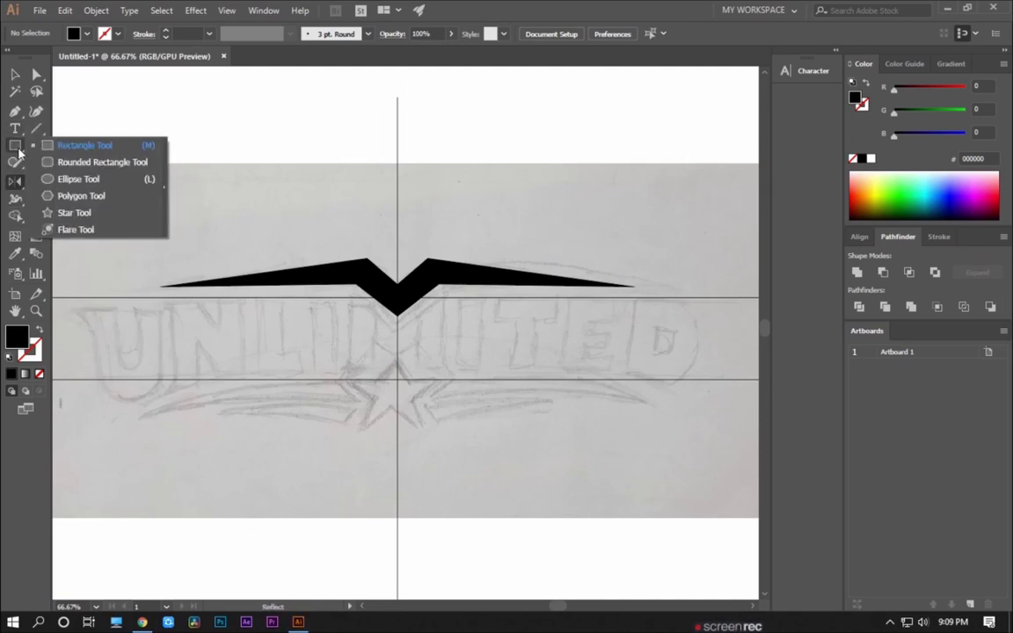
drag(15, 145, 86, 214)
mouse_move(362, 402)
mouse_down()
mouse_move(414, 443)
mouse_move(387, 427)
mouse_move(409, 370)
mouse_up()
key(ctrl+equal)
key(ctrl+equal)
click(453, 455)
scroll(474, 475, down, 3)
scroll(439, 479, down, 1)
scroll(382, 422, up, 4)
Scale the star up around its centre to match the sketched star.
click(389, 391)
drag(430, 420, 455, 440)
click(454, 440)
click(398, 374)
click(455, 506)
scroll(454, 507, down, 1)
click(404, 405)
drag(452, 362, 461, 355)
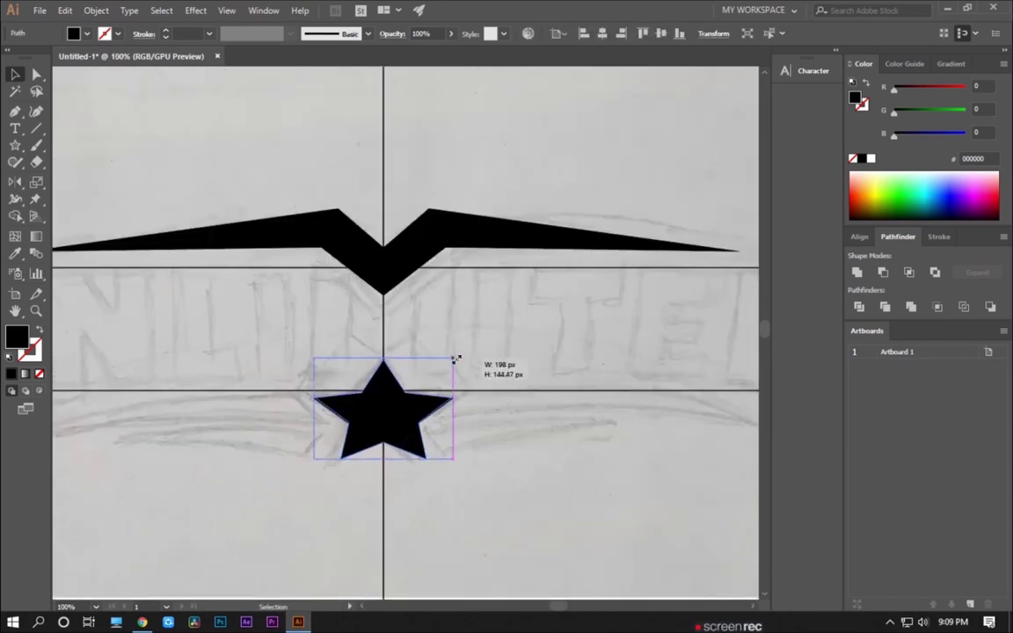
click(491, 495)
Swap the star's fill and stroke so it becomes solid black.
drag(490, 495, 446, 498)
scroll(446, 498, down, 2)
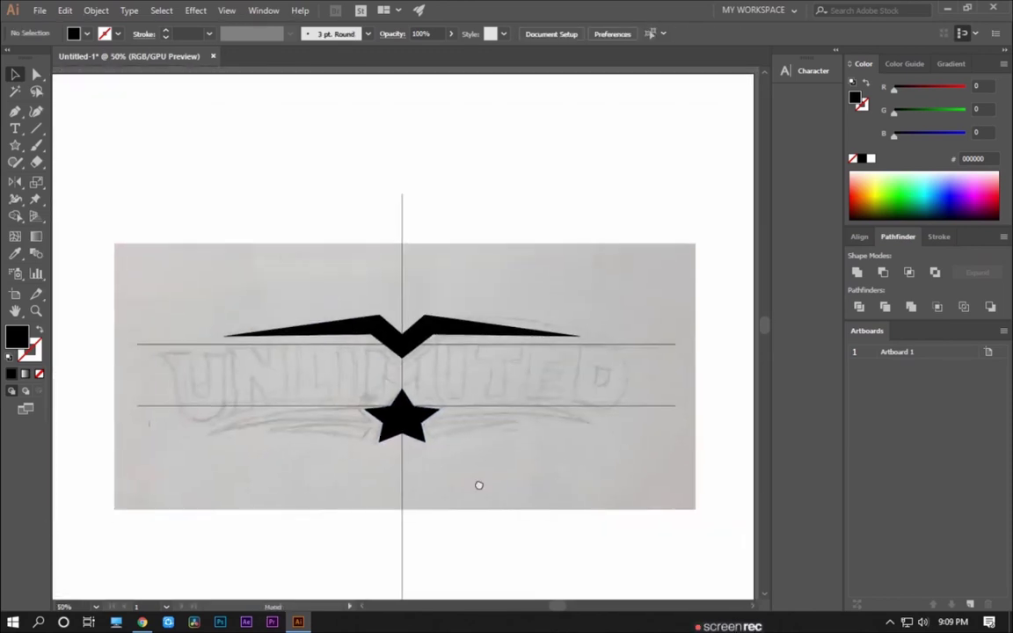
mouse_move(498, 276)
mouse_down()
mouse_move(479, 282)
mouse_move(498, 281)
mouse_up()
scroll(479, 282, down, 2)
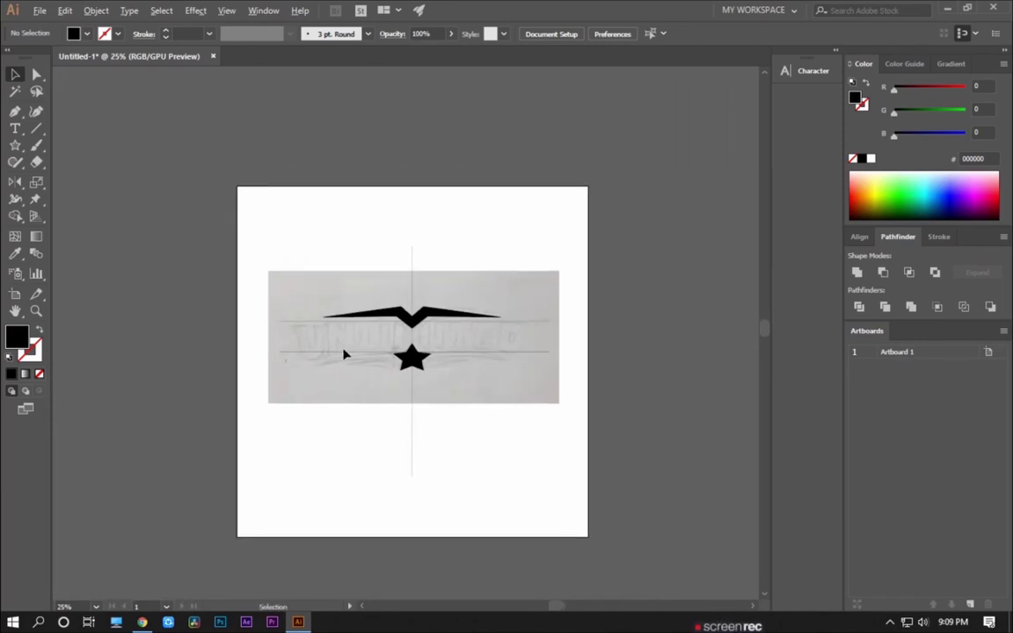
scroll(343, 354, up, 3)
drag(384, 328, 350, 336)
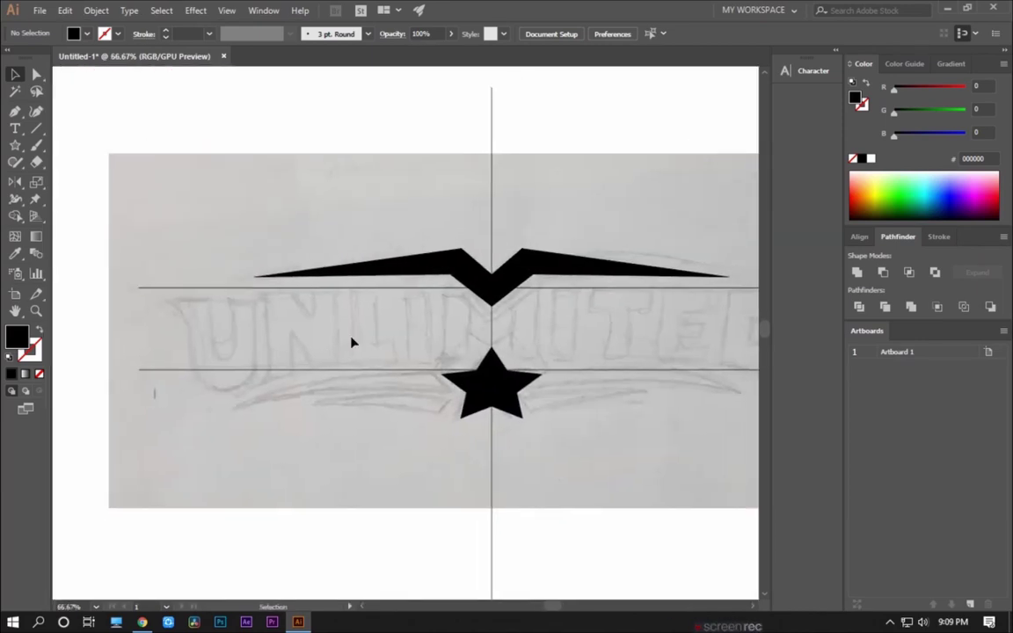
key(shift+x)
scroll(407, 484, down, 2)
scroll(324, 436, up, 1)
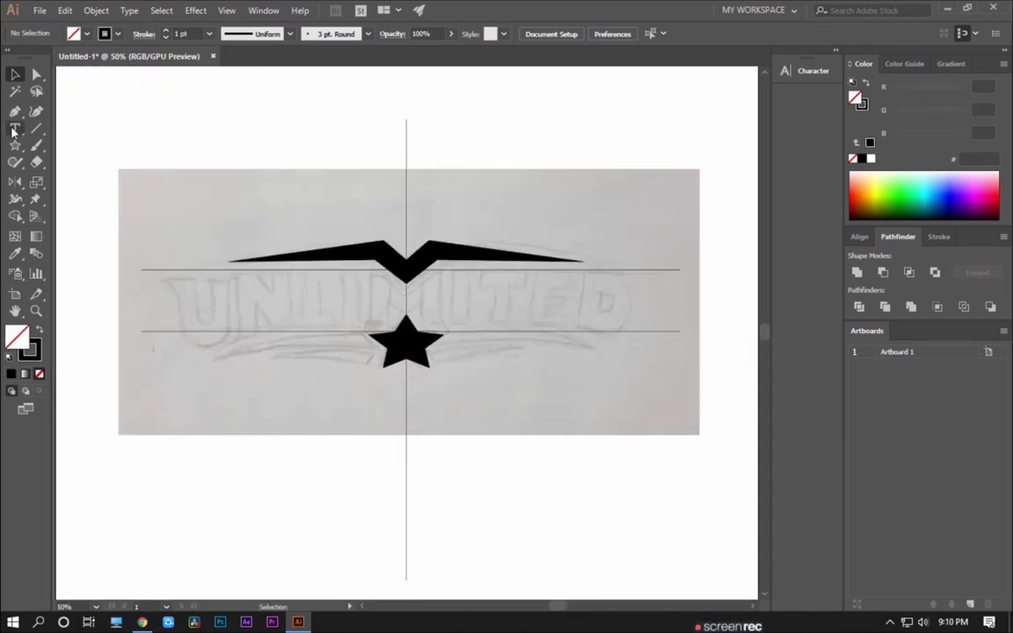
Add the text UNLIMITED above the sketch and scale it to headline size.
key(t)
drag(297, 109, 319, 196)
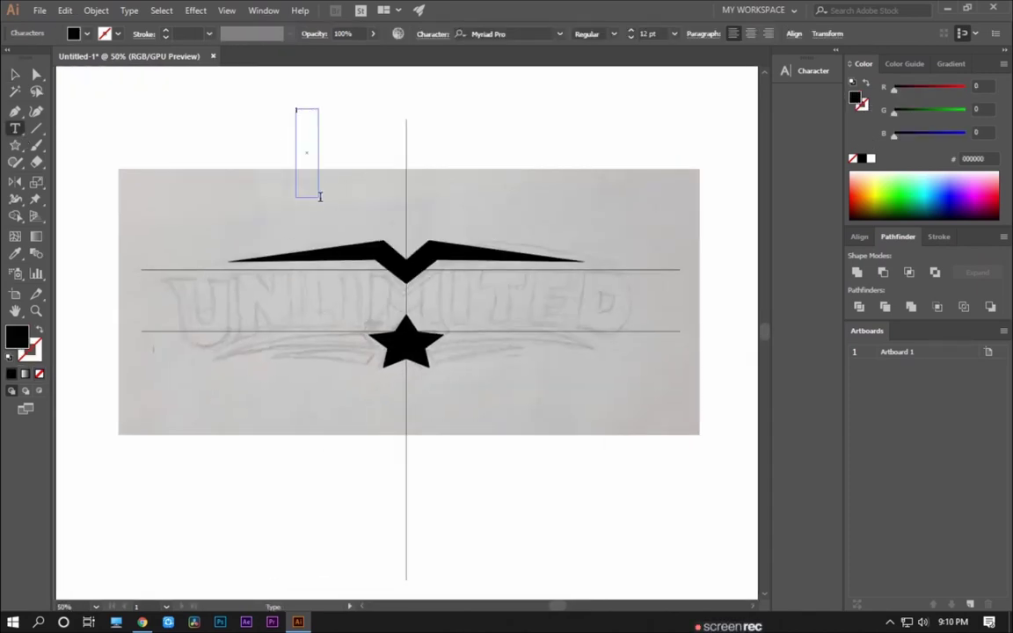
key(Escape)
click(92, 121)
click(14, 128)
click(305, 155)
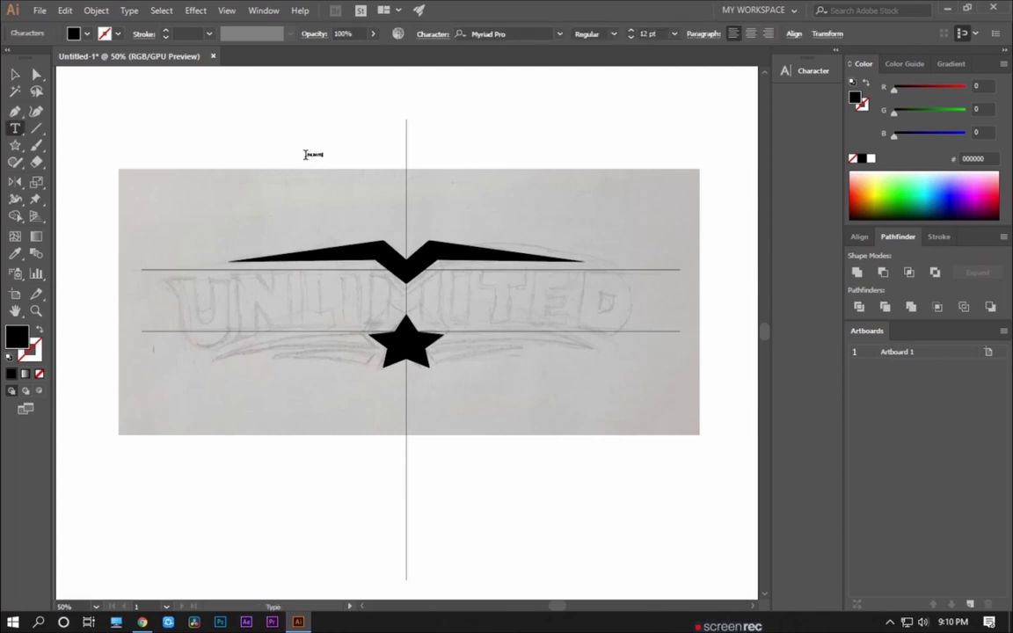
click(16, 76)
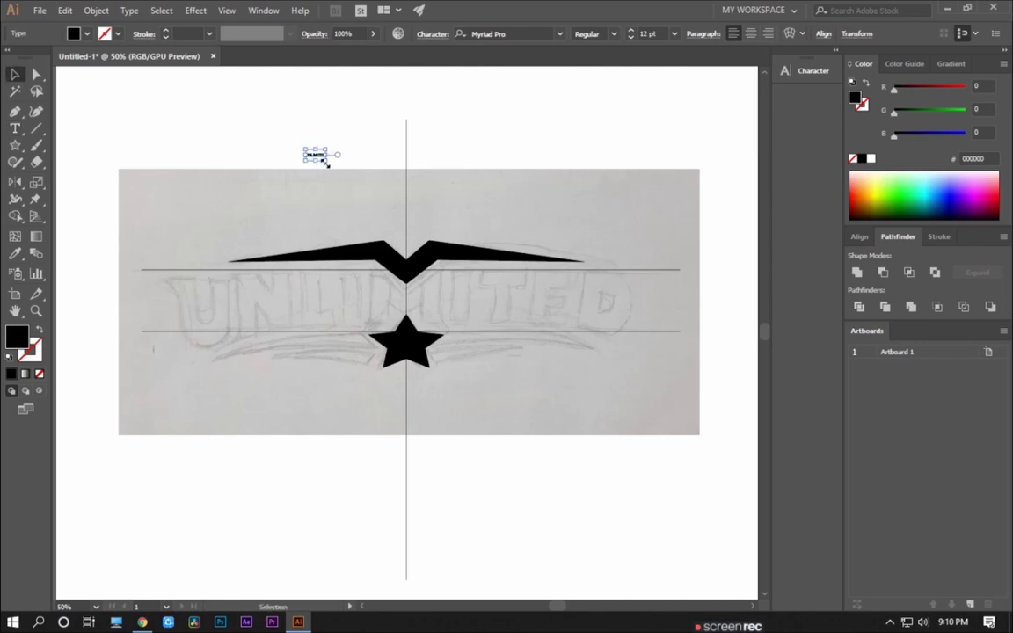
drag(324, 160, 563, 356)
drag(513, 242, 471, 162)
drag(524, 170, 479, 235)
Set the UNLIMITED text's font to Metropolis Black.
click(813, 70)
click(718, 85)
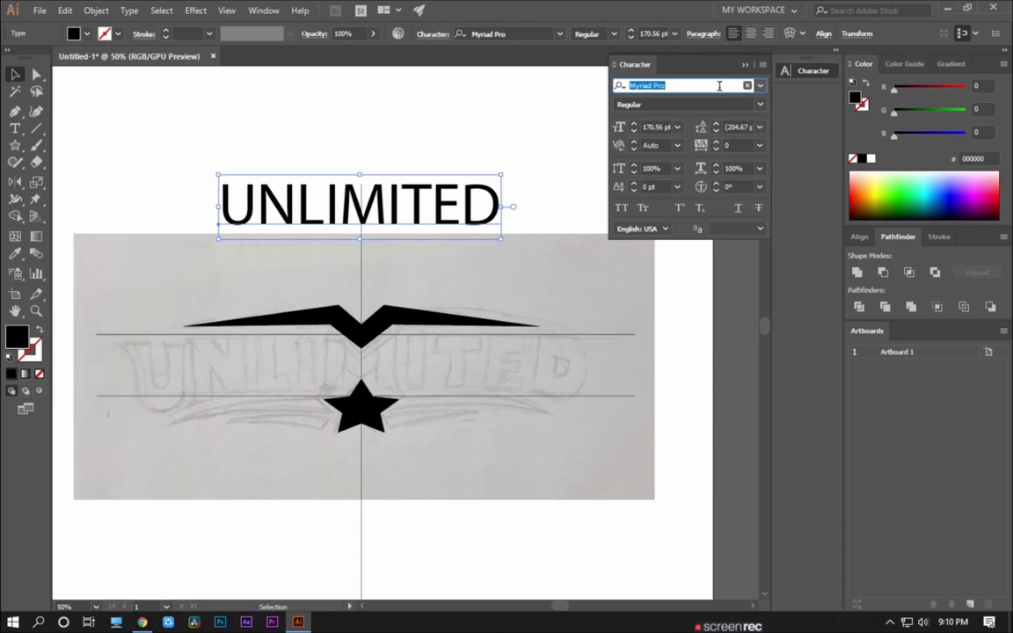
text(metor)
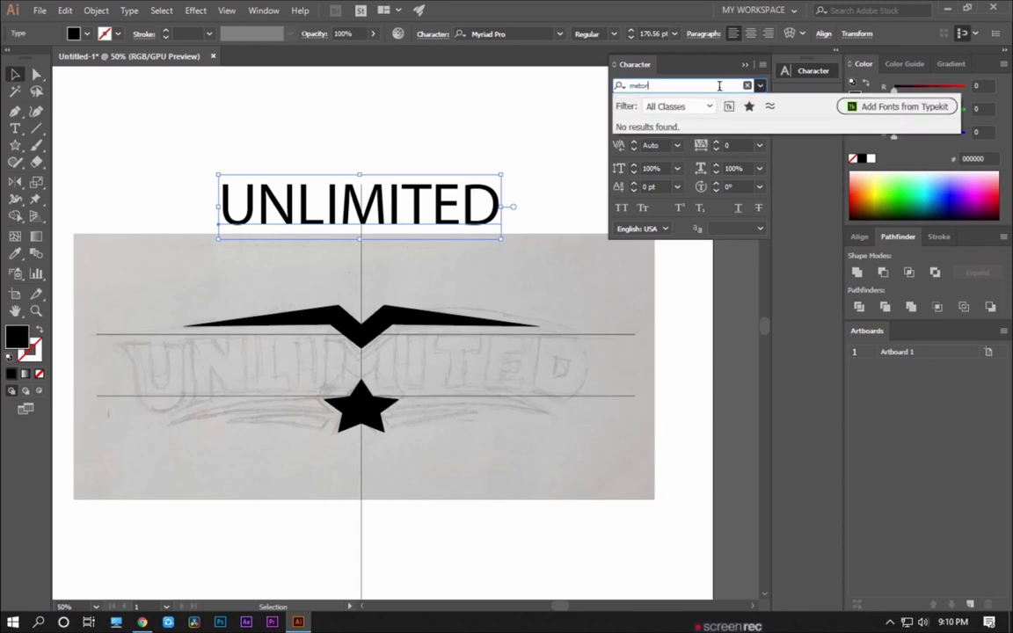
key(BackSpace)
text(rop)
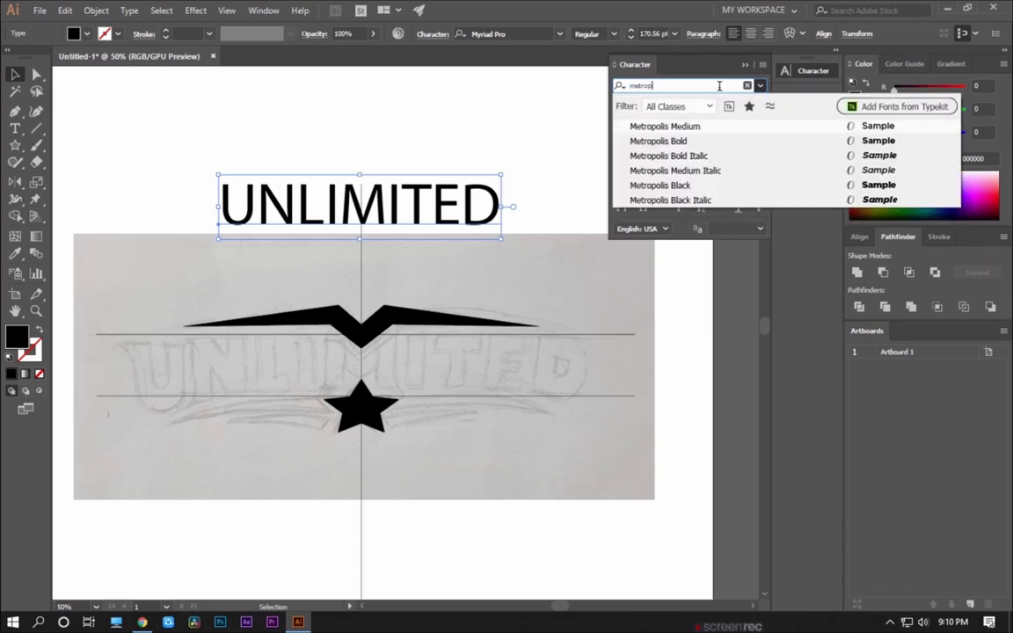
click(694, 185)
drag(506, 170, 556, 172)
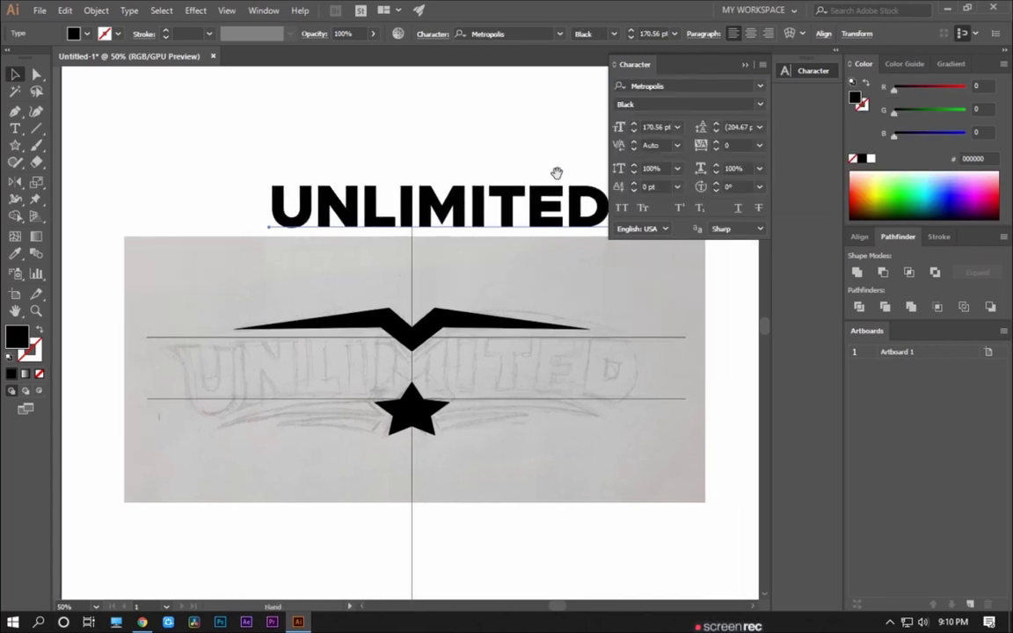
click(746, 65)
Move UNLIMITED onto the sketched lettering between the two horizontal guides.
drag(468, 140, 518, 140)
drag(526, 202, 445, 356)
mouse_move(583, 405)
mouse_down()
mouse_move(527, 391)
mouse_move(622, 416)
mouse_up()
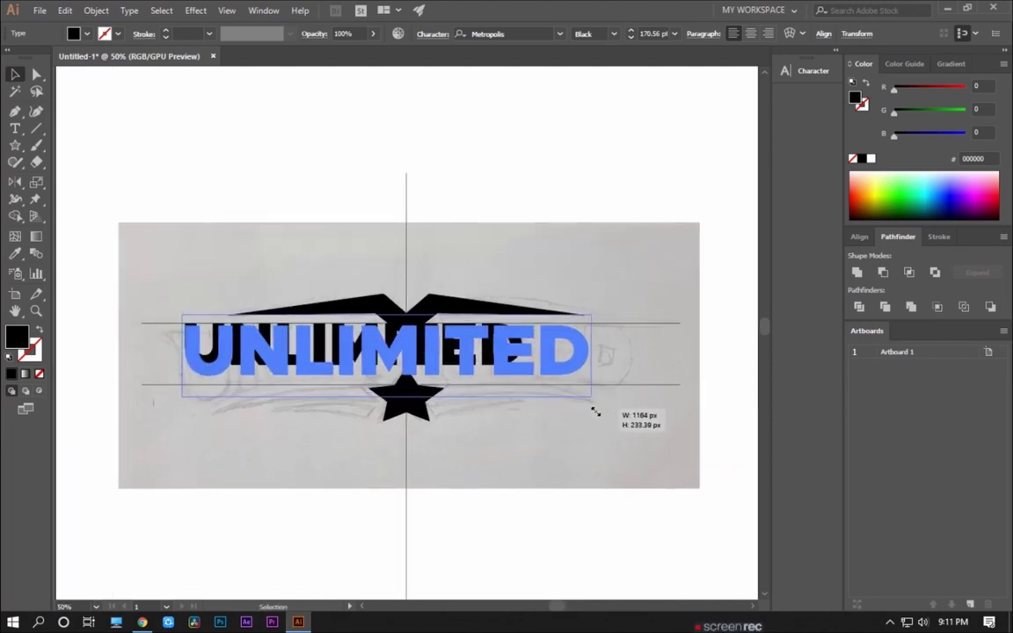
Enlarge UNLIMITED to span the guides and convert it to outlines.
scroll(416, 356, up, 2)
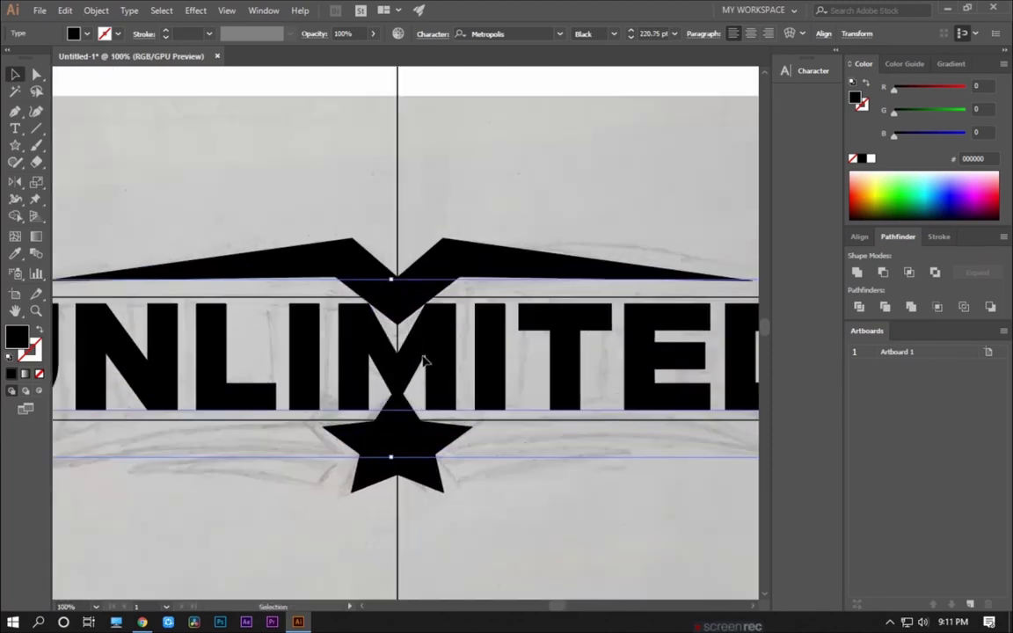
drag(423, 361, 392, 361)
key(ctrl+minus)
drag(622, 324, 648, 314)
click(598, 262)
drag(617, 262, 535, 286)
right_click(497, 376)
click(558, 187)
Nudge the outlined letters so the M's centre point meets the wing tip.
key(ctrl+plus)
key(ctrl+plus)
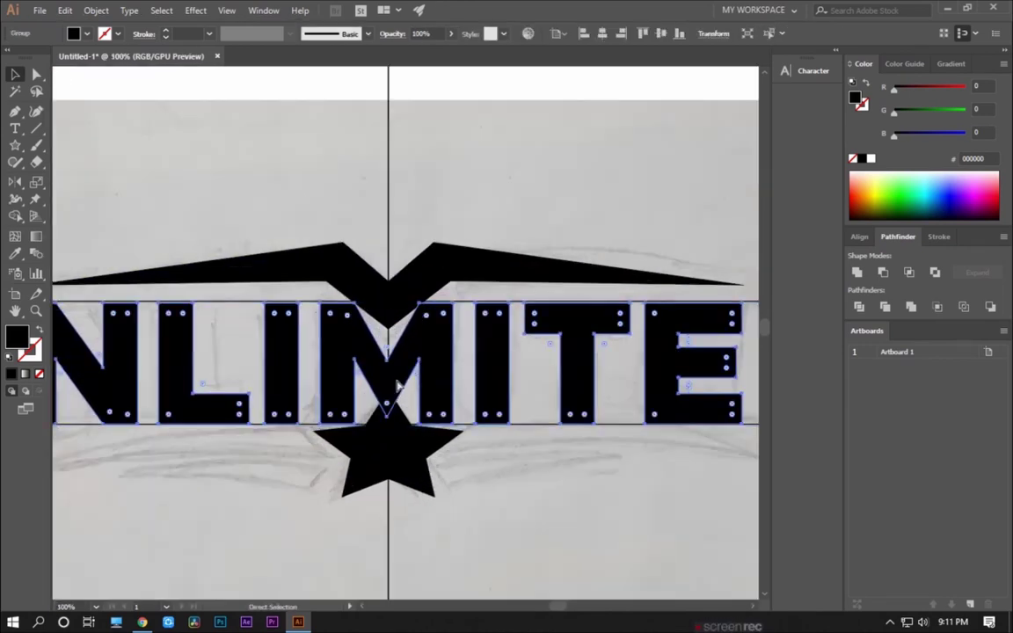
key(ctrl+y)
scroll(397, 373, up, 6)
drag(340, 389, 352, 357)
scroll(318, 420, up, 4)
scroll(318, 419, up, 1)
drag(310, 440, 322, 453)
scroll(325, 468, down, 2)
scroll(329, 466, down, 3)
scroll(427, 463, down, 4)
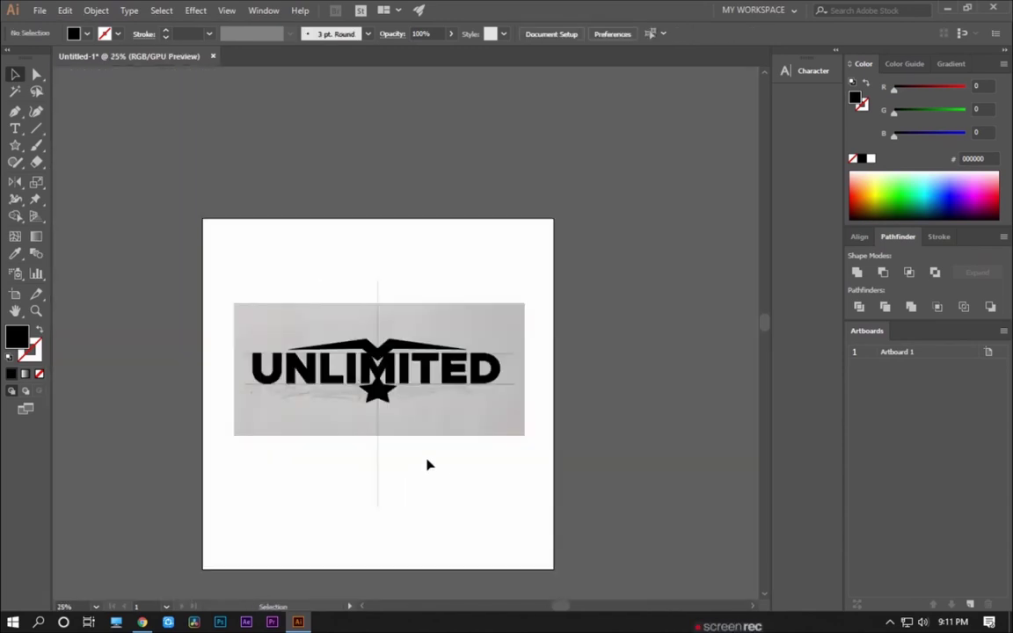
scroll(312, 419, up, 1)
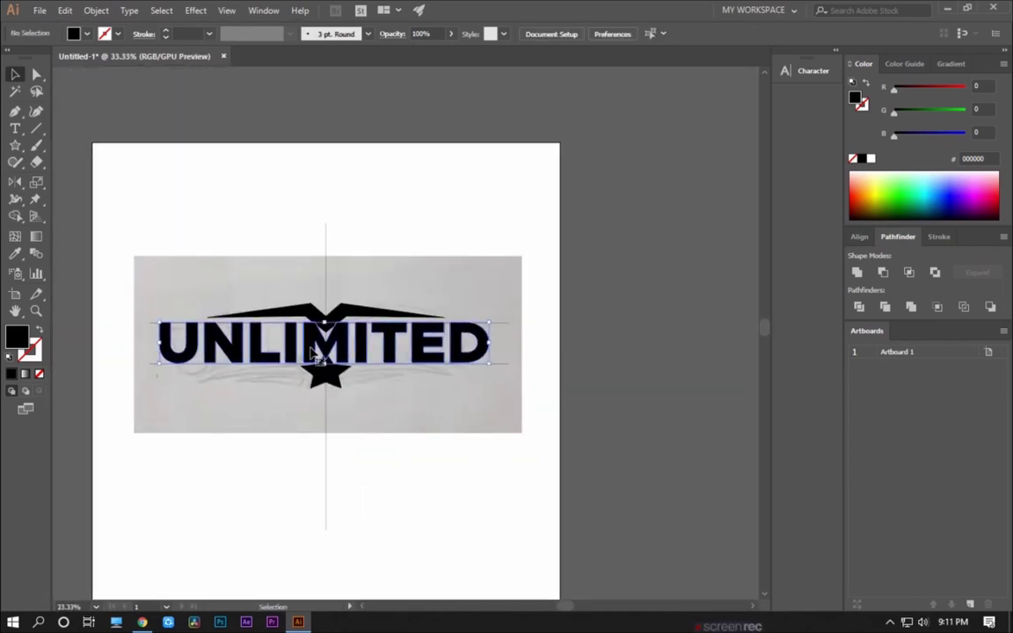
click(328, 340)
scroll(332, 357, up, 1)
scroll(332, 365, up, 1)
scroll(333, 365, down, 1)
Select the M inside the UNLIMITED group, then reselect the whole group.
double_click(368, 463)
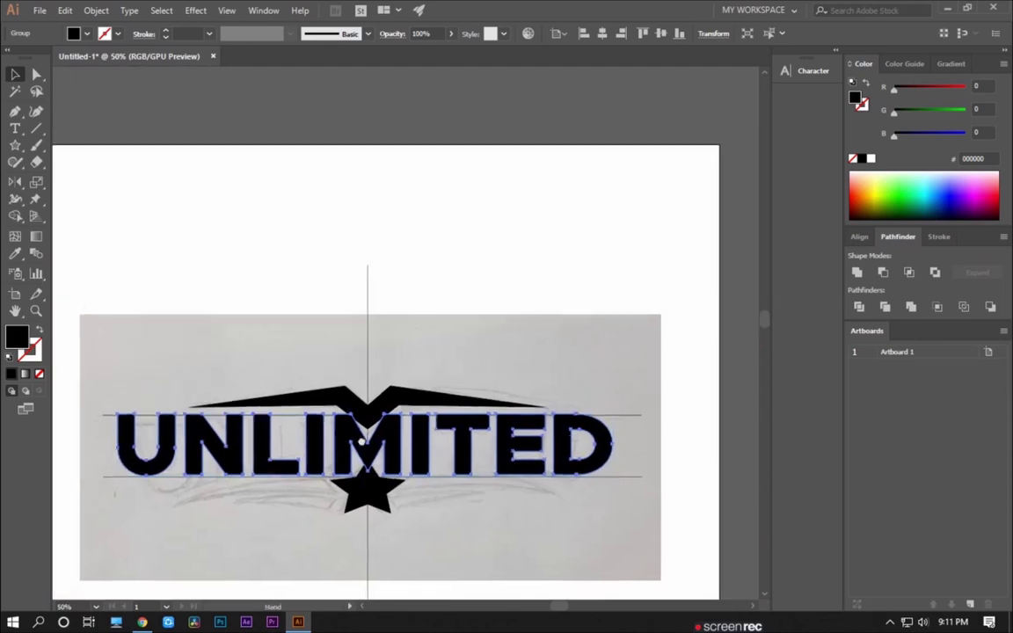
click(369, 462)
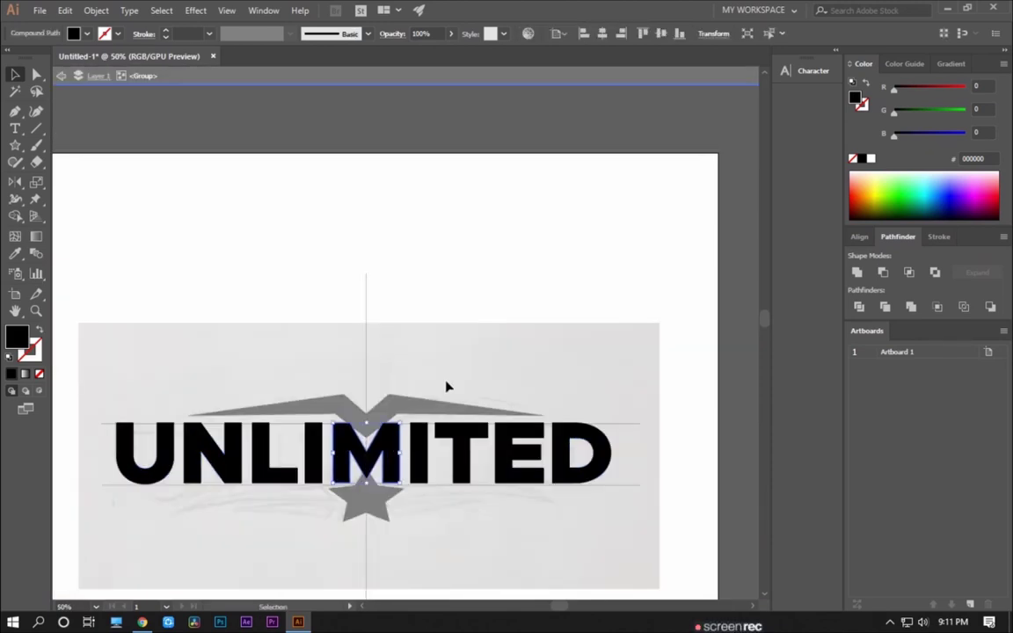
double_click(447, 387)
click(416, 464)
right_click(416, 457)
key(Escape)
mouse_move(464, 327)
mouse_down()
mouse_move(434, 301)
mouse_move(493, 309)
mouse_up()
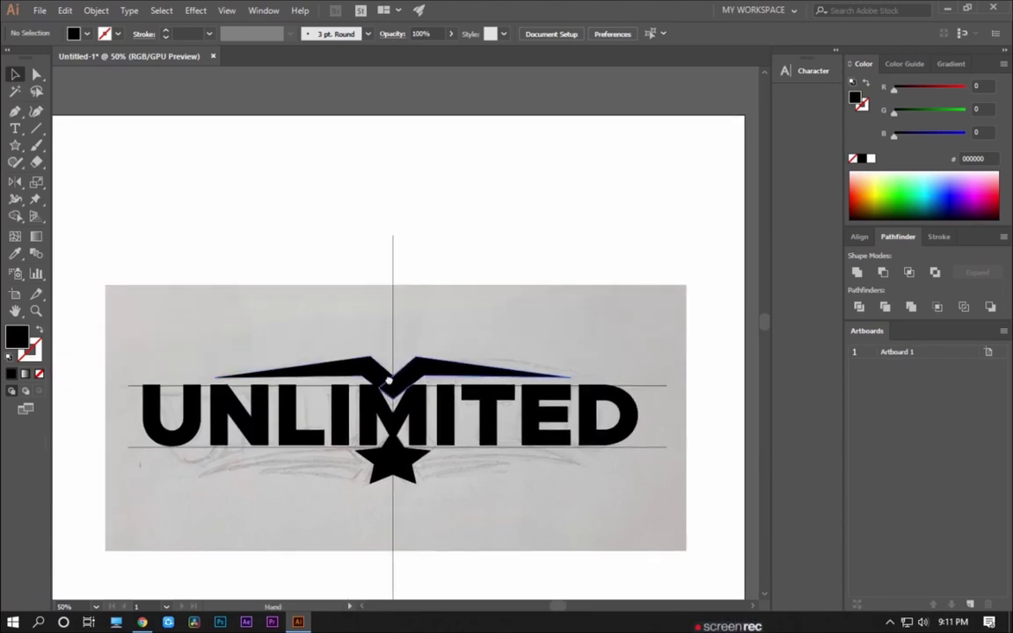
drag(387, 380, 379, 356)
Unite the two chevron wings into one shape and raise it slightly.
click(360, 352)
key(ctrl+plus)
shift+click(422, 355)
click(857, 271)
drag(447, 370, 447, 359)
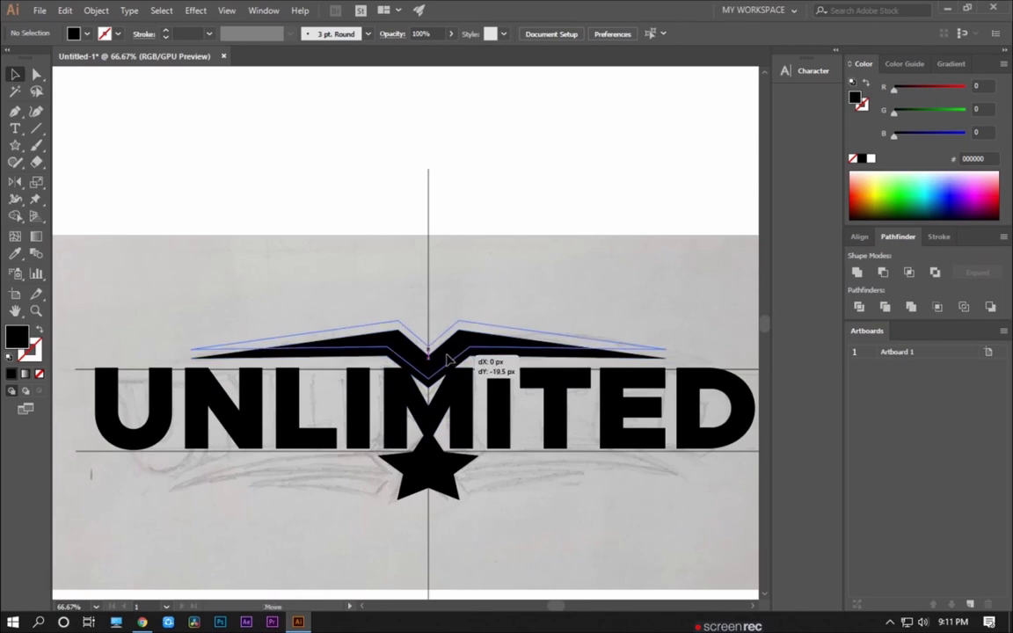
Copy the joined wings together with the M above the logo.
drag(495, 281, 443, 312)
click(409, 420)
key(ctrl+z)
key(ctrl+shift+z)
shift+click(407, 437)
drag(407, 388, 423, 145)
scroll(407, 332, up, 3)
Trim the copied M with Shape Builder, removing wing pieces and the M's top corners.
scroll(407, 332, up, 3)
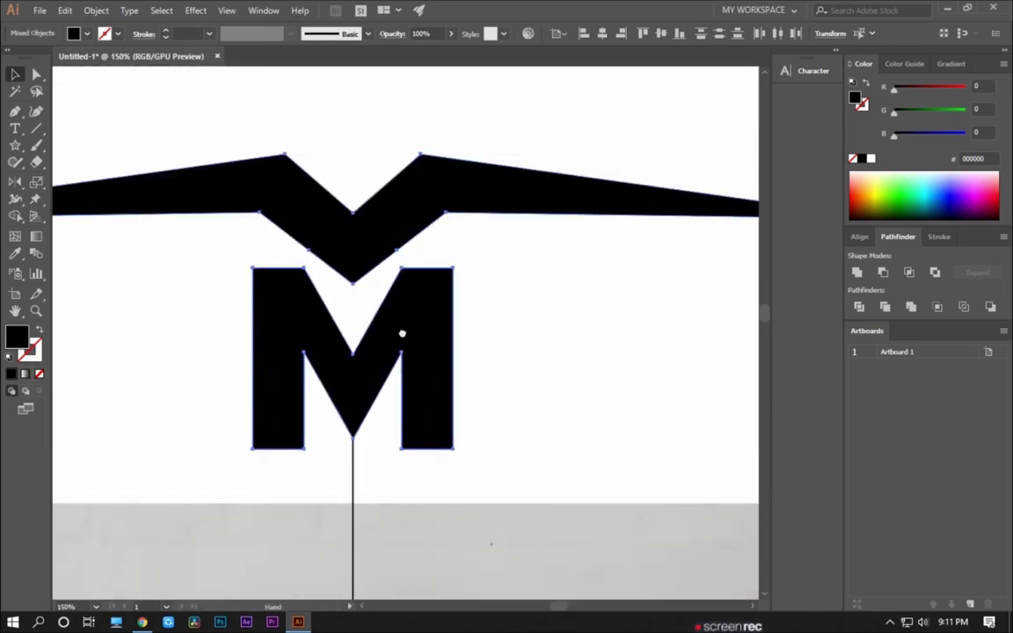
drag(368, 317, 412, 208)
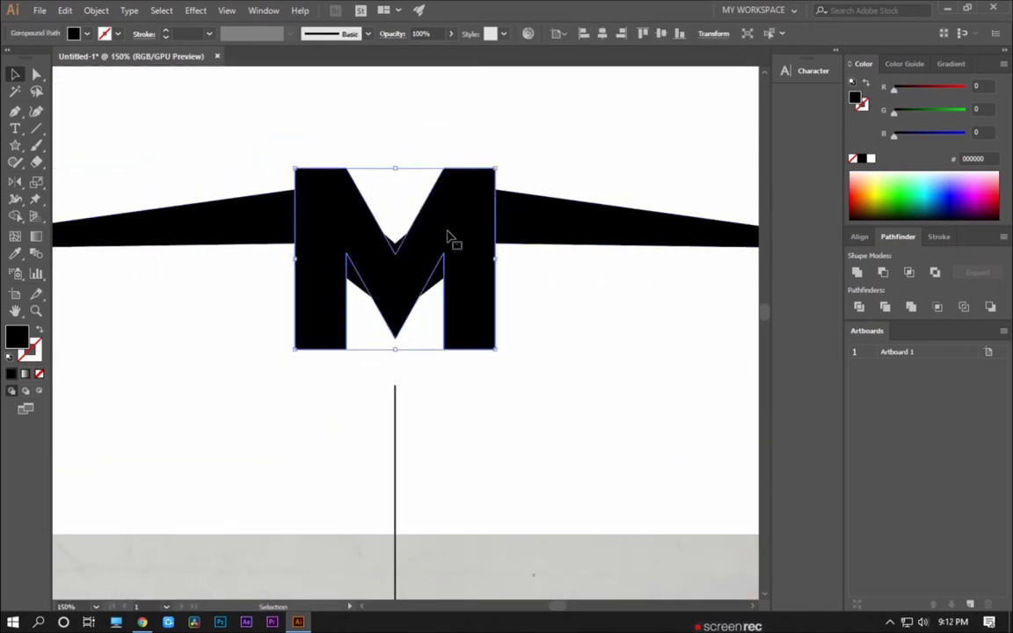
shift+click(529, 224)
key(shift+m)
alt+click(533, 226)
alt+click(481, 179)
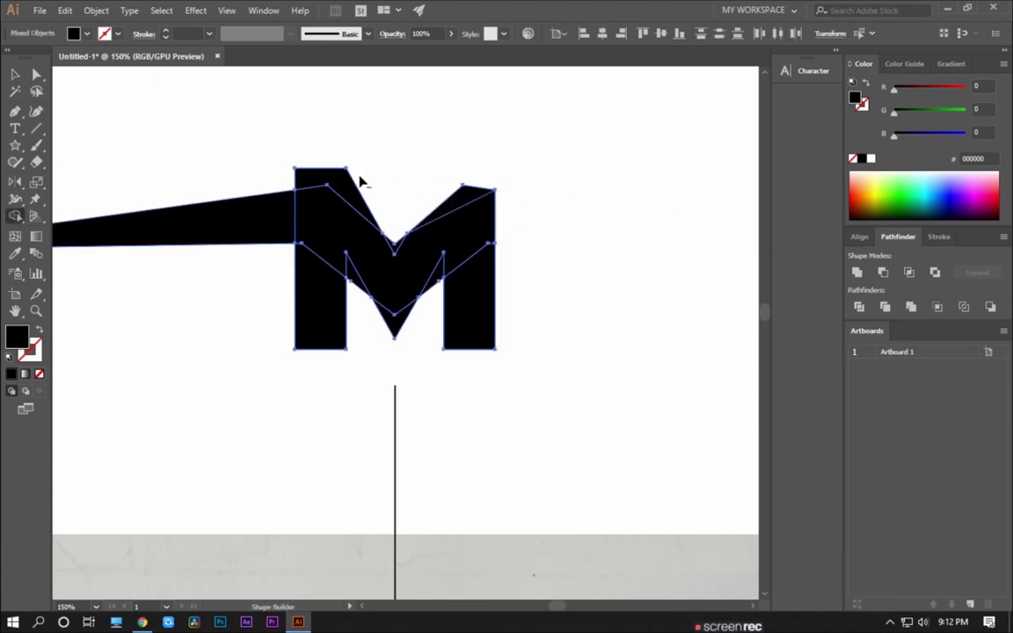
alt+click(318, 177)
alt+click(260, 207)
Return to the Selection tool and inspect the reshaped M up close.
key(v)
key(ctrl+shift+a)
key(ctrl+minus)
key(ctrl+minus)
key(ctrl+minus)
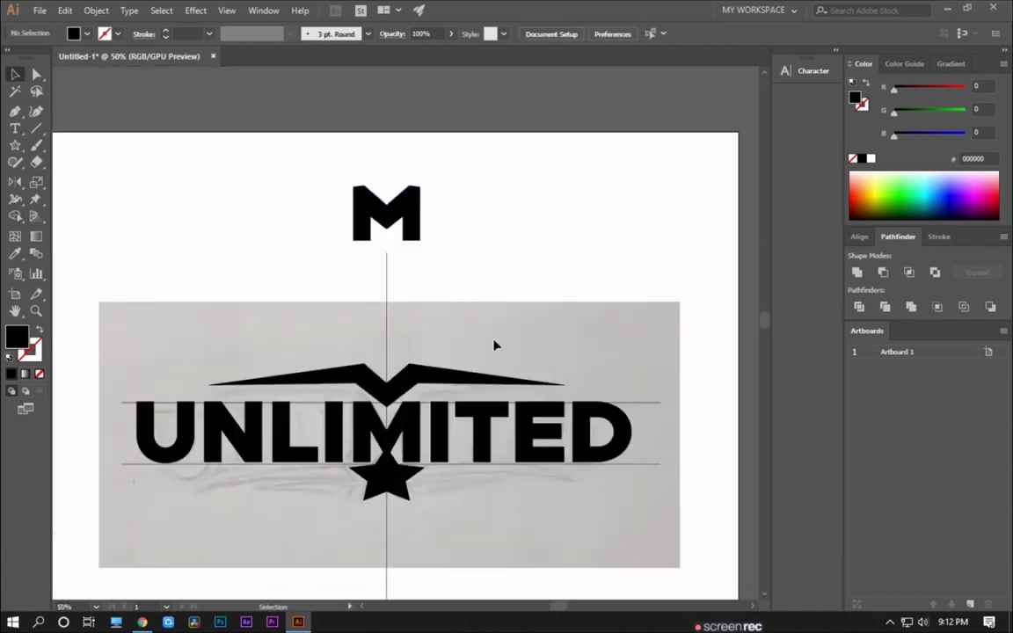
drag(334, 261, 346, 258)
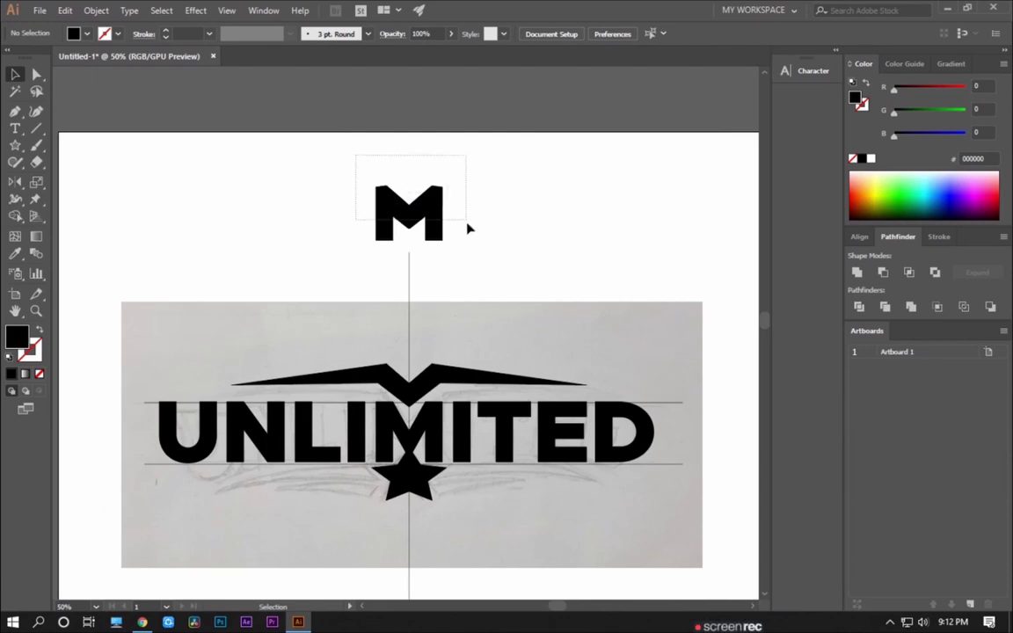
click(439, 215)
key(ctrl+plus)
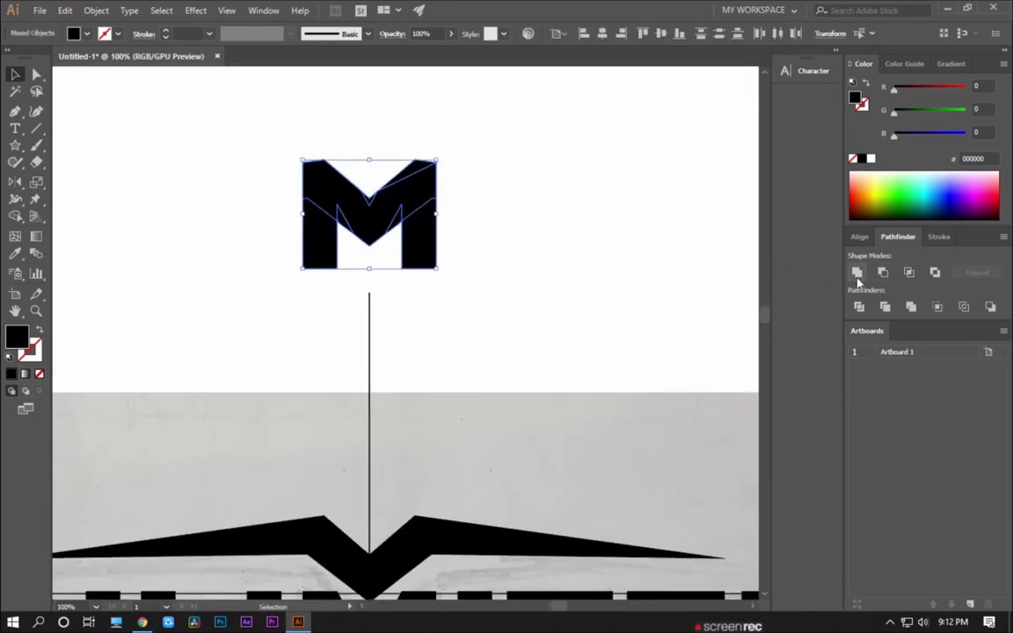
click(475, 230)
Delete the original M and move the trimmed M 580.92 px down into its place.
scroll(542, 214, down, 2)
alt+scroll(531, 206, down, 1)
scroll(431, 477, down, 2)
click(413, 422)
key(Delete)
drag(429, 145, 428, 420)
In outline view, reposition a horizontal guide line and shift the M slightly upward.
key(ctrl+y)
alt+scroll(339, 423, down, 1)
alt+scroll(336, 424, down, 1)
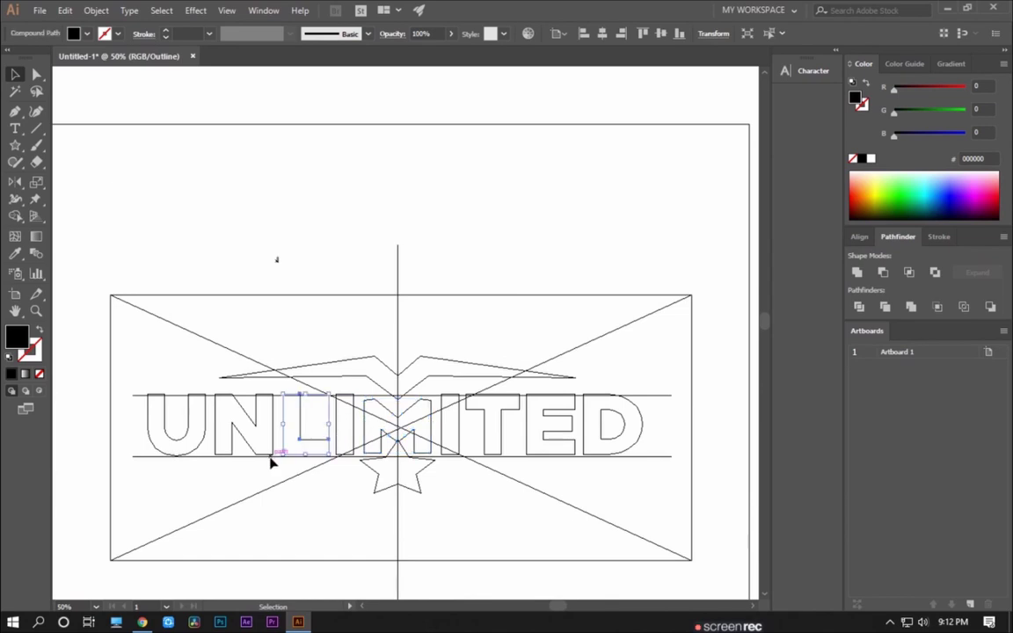
click(269, 468)
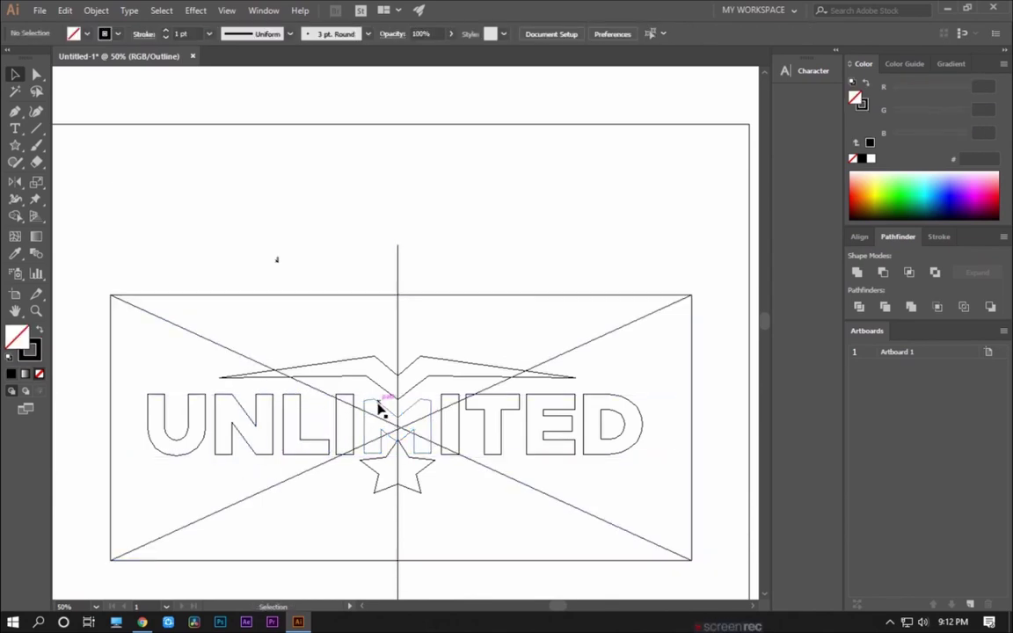
alt+scroll(384, 418, up, 2)
click(337, 378)
alt+scroll(343, 378, up, 4)
drag(349, 356, 362, 479)
alt+scroll(351, 352, down, 3)
drag(411, 331, 412, 324)
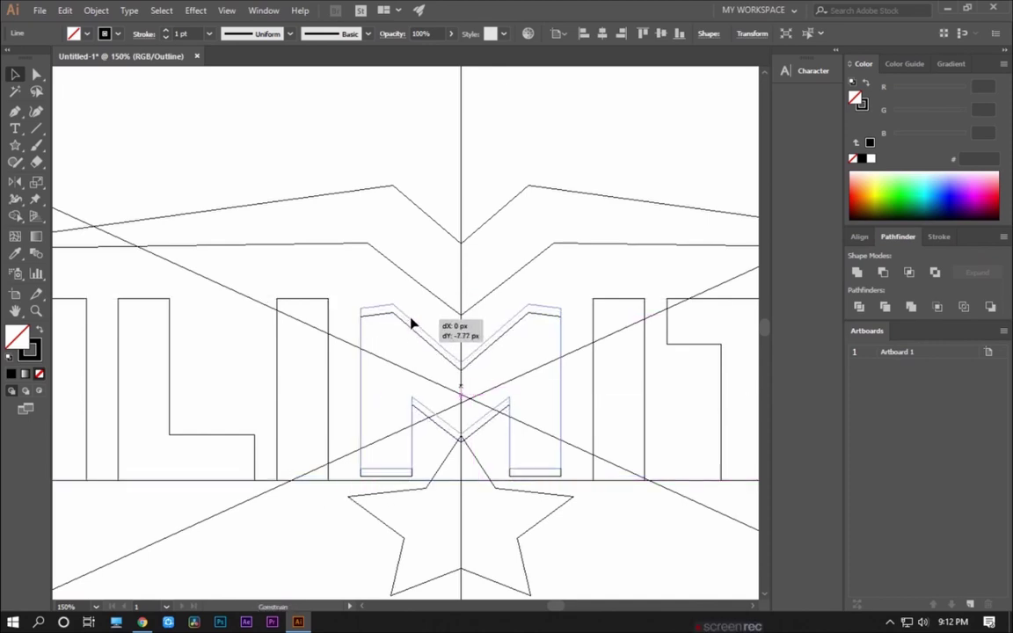
click(351, 267)
scroll(349, 296, up, 1)
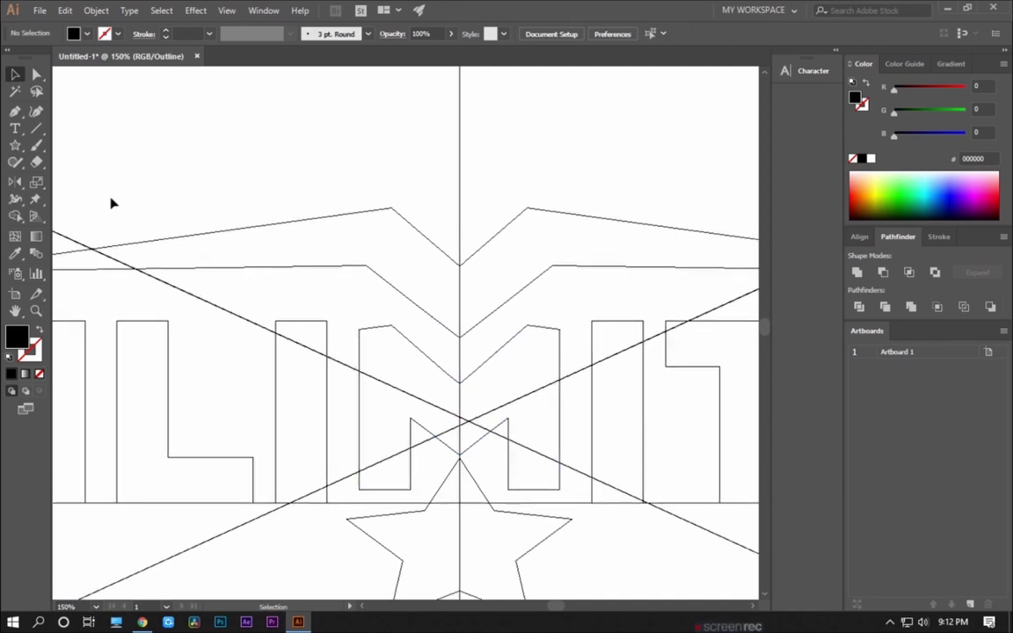
Draw a horizontal helper line across the letter tops with the Pen tool.
click(325, 318)
click(609, 318)
key(v)
click(582, 307)
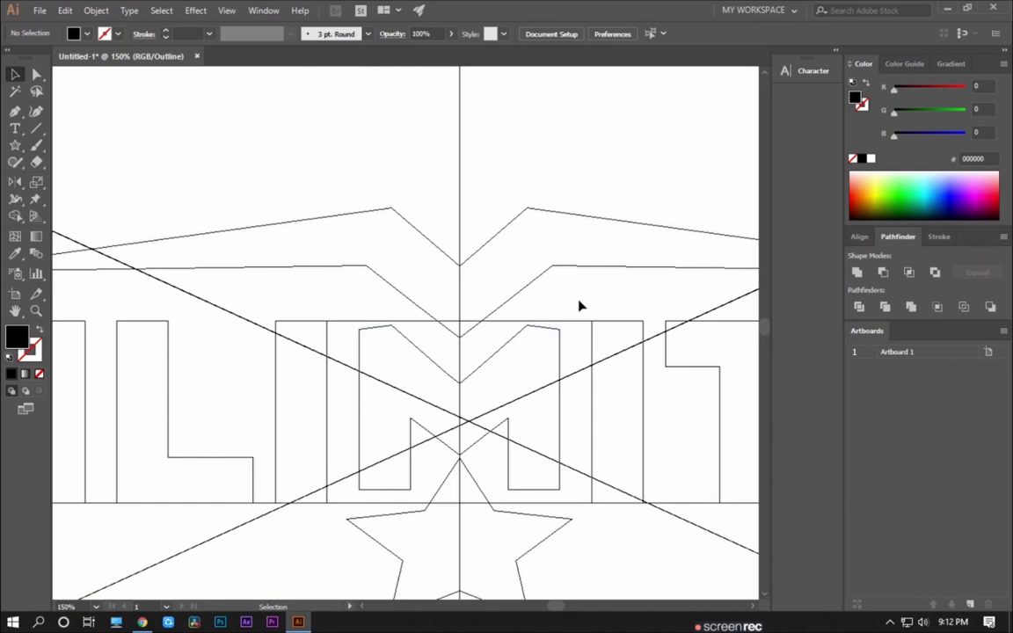
scroll(578, 305, up, 2)
Raise the M's corner point and move its bend point onto the guide intersection.
key(a)
drag(543, 345, 542, 329)
click(531, 300)
scroll(527, 323, up, 2)
scroll(528, 322, up, 2)
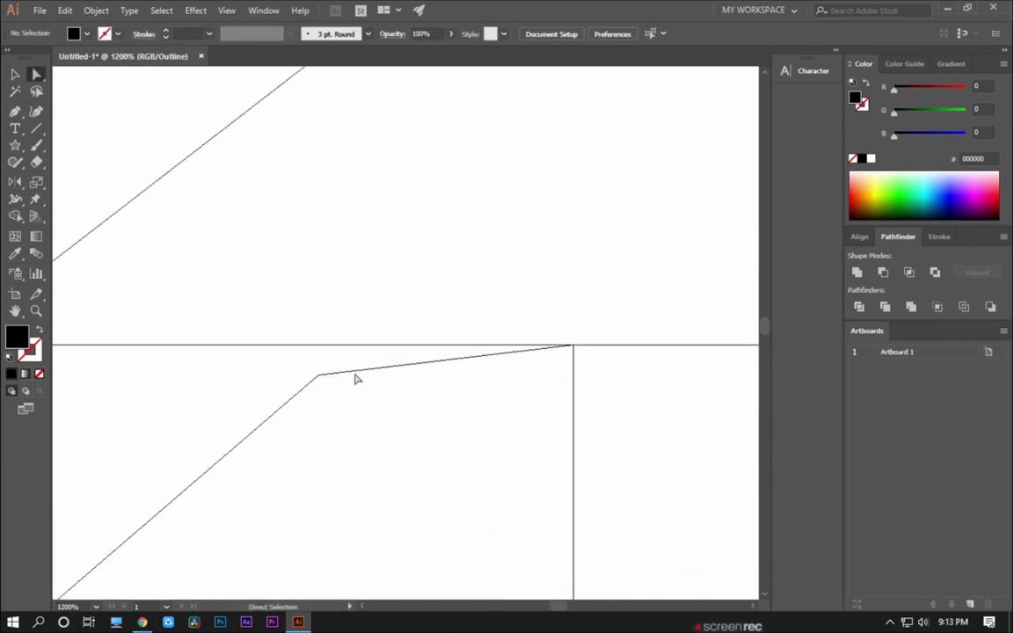
drag(317, 376, 354, 349)
Snap the M's top points onto the upper guide and return to filled preview.
scroll(350, 359, down, 1)
scroll(370, 334, down, 1)
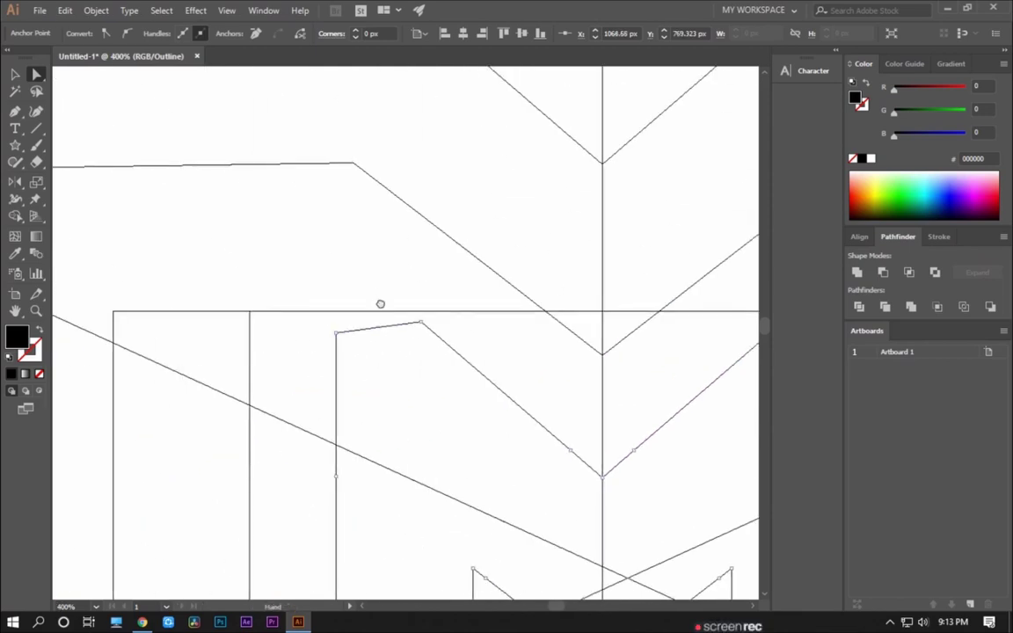
scroll(361, 314, down, 1)
scroll(375, 315, up, 3)
mouse_move(369, 310)
mouse_down()
mouse_move(339, 273)
mouse_move(324, 273)
mouse_up()
drag(105, 337, 106, 273)
key(v)
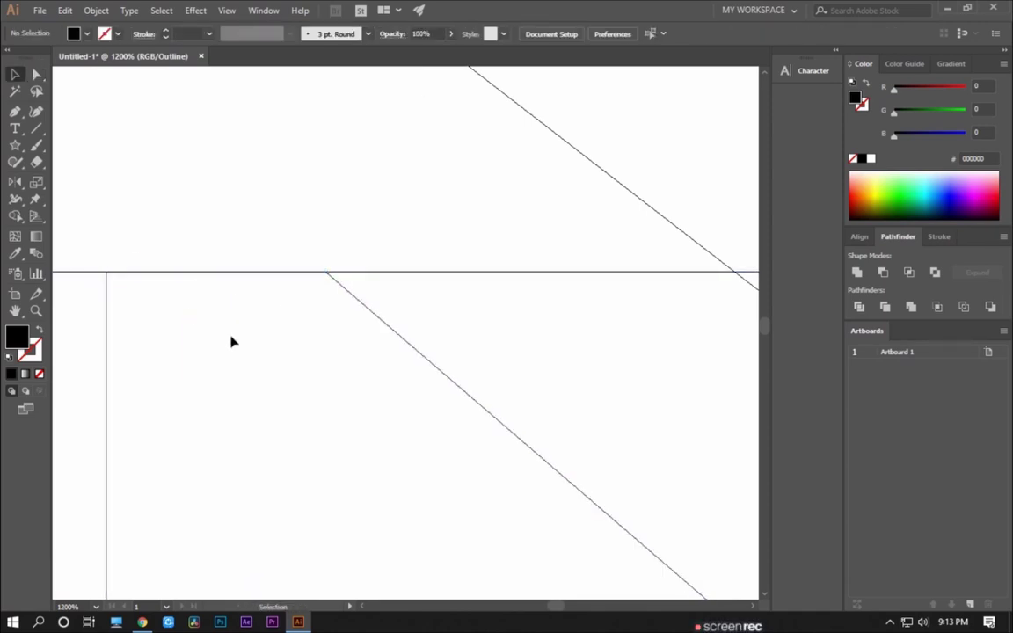
key(ctrl+1)
key(ctrl+y)
scroll(266, 373, up, 2)
Delete the temporary horizontal helper line.
key(a)
click(283, 323)
key(v)
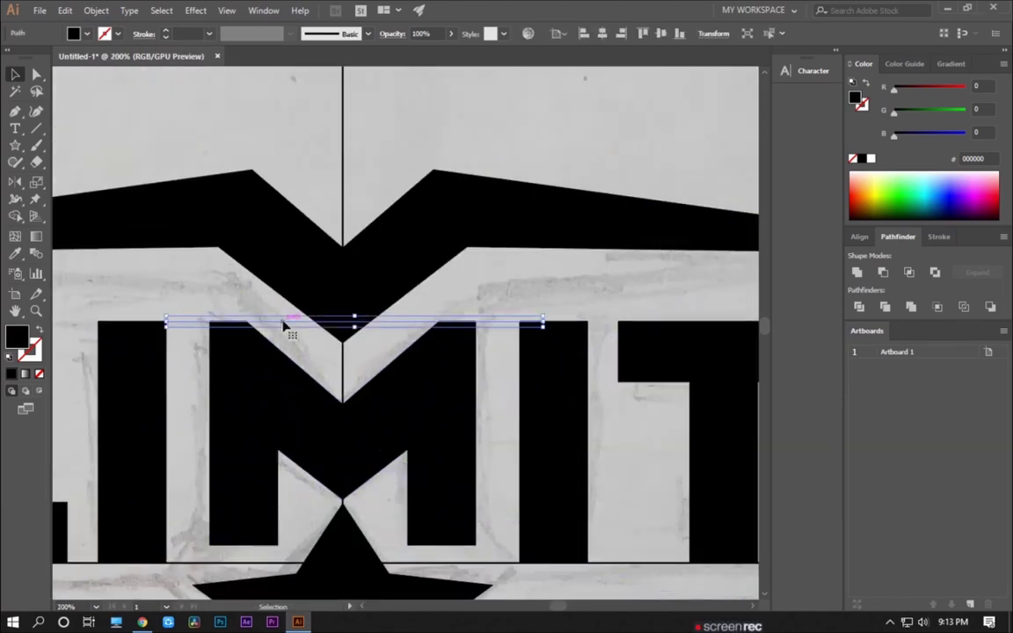
key(Delete)
scroll(283, 325, down, 1)
scroll(283, 330, down, 2)
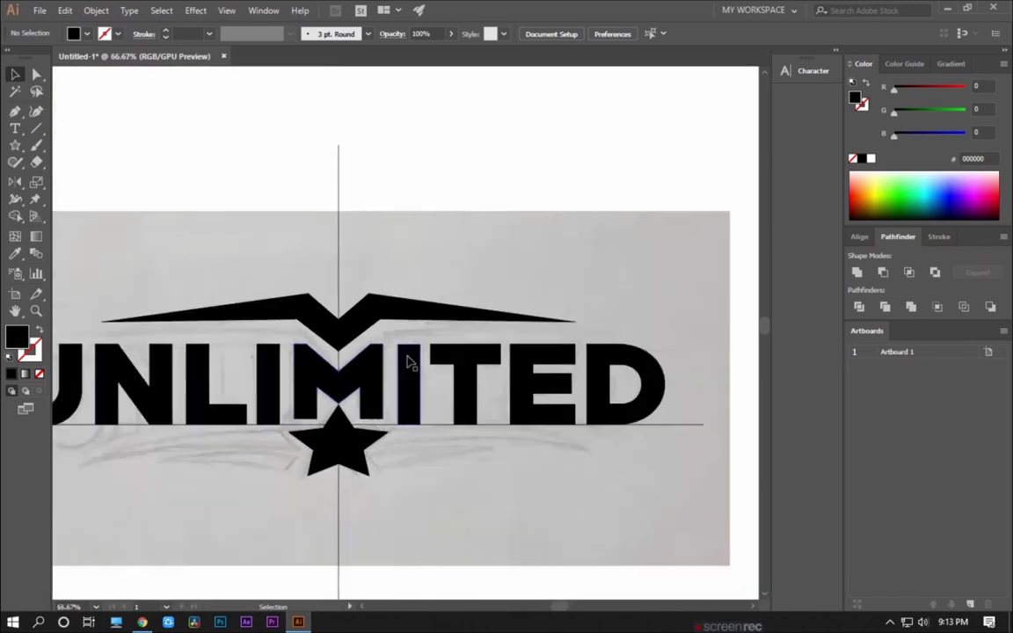
scroll(391, 333, down, 1)
click(424, 273)
click(409, 257)
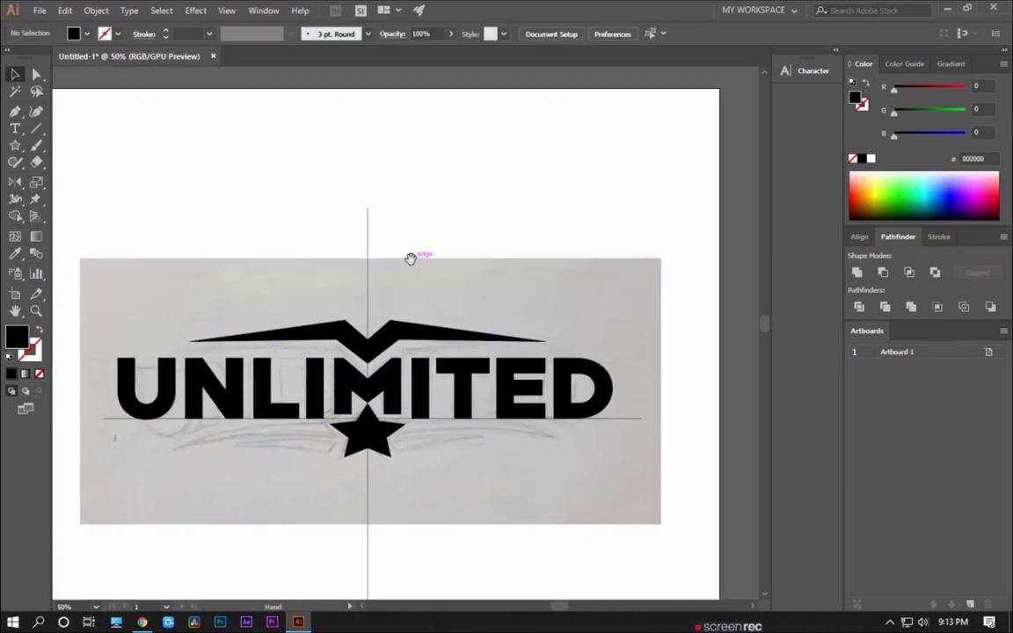
scroll(364, 403, up, 2)
scroll(379, 397, up, 1)
Drag the bottom edge of the M's right leg down onto the baseline guide.
click(312, 373)
scroll(310, 374, up, 4)
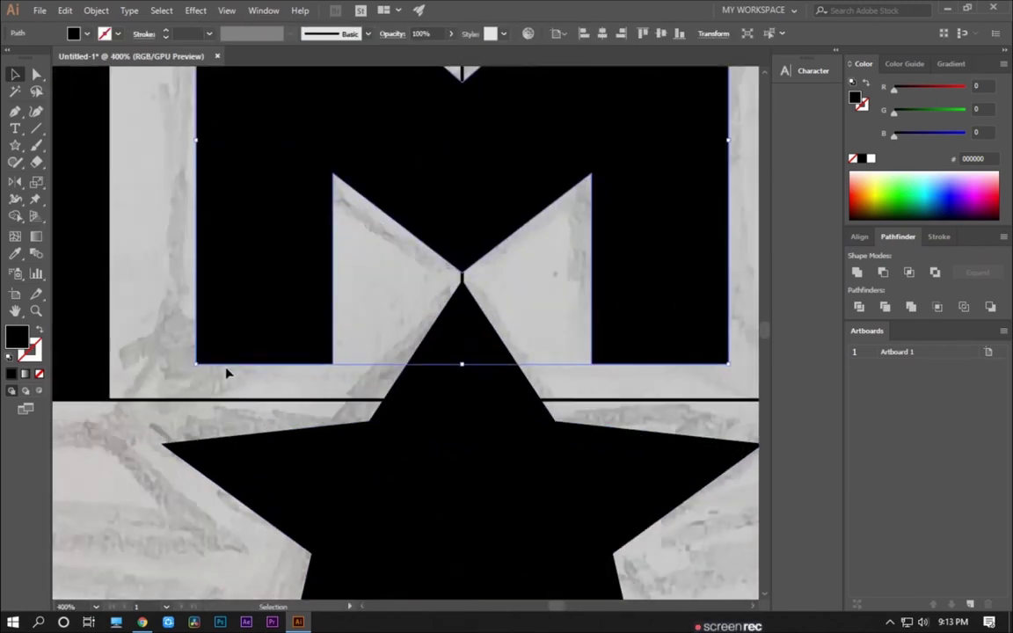
key(a)
mouse_move(360, 380)
mouse_down()
mouse_move(339, 366)
mouse_move(334, 407)
mouse_up()
key(ctrl+y)
drag(544, 383, 331, 425)
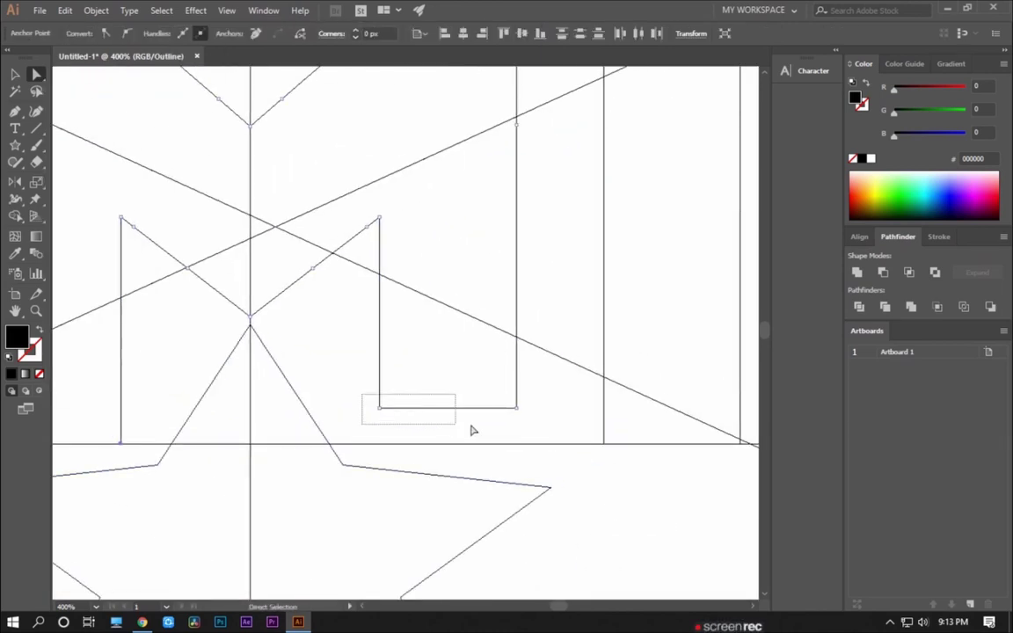
drag(535, 417, 536, 417)
drag(519, 408, 520, 439)
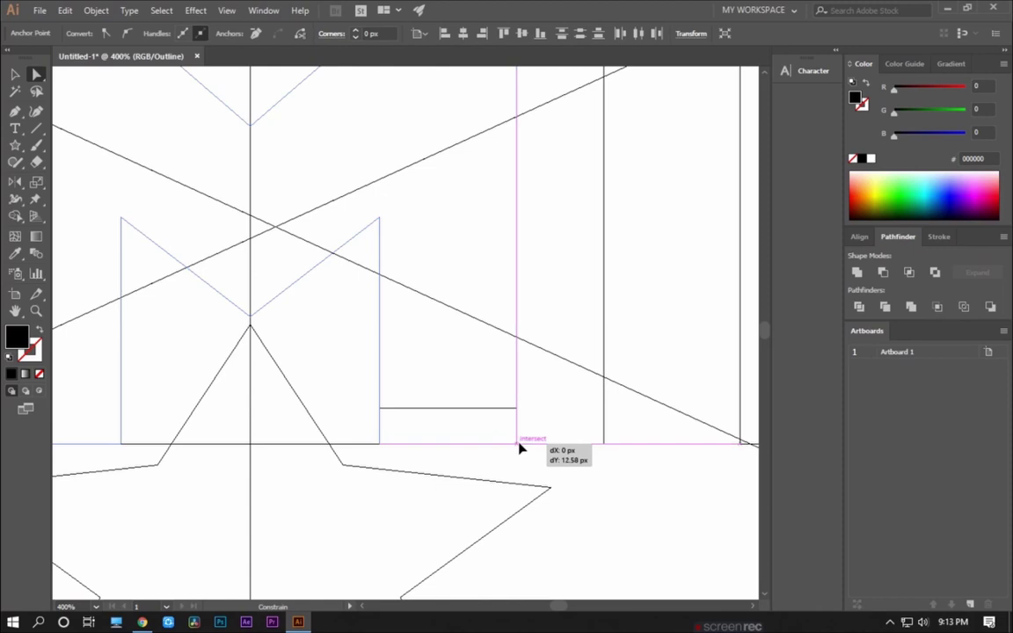
click(541, 420)
alt+scroll(540, 419, down, 3)
key(ctrl+y)
alt+scroll(527, 426, down, 5)
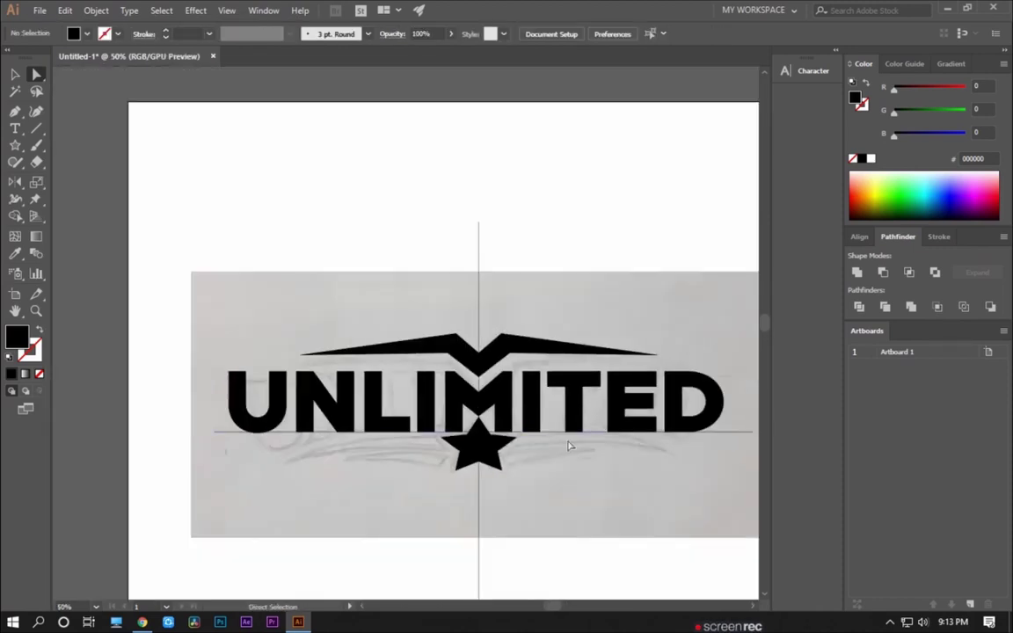
click(226, 10)
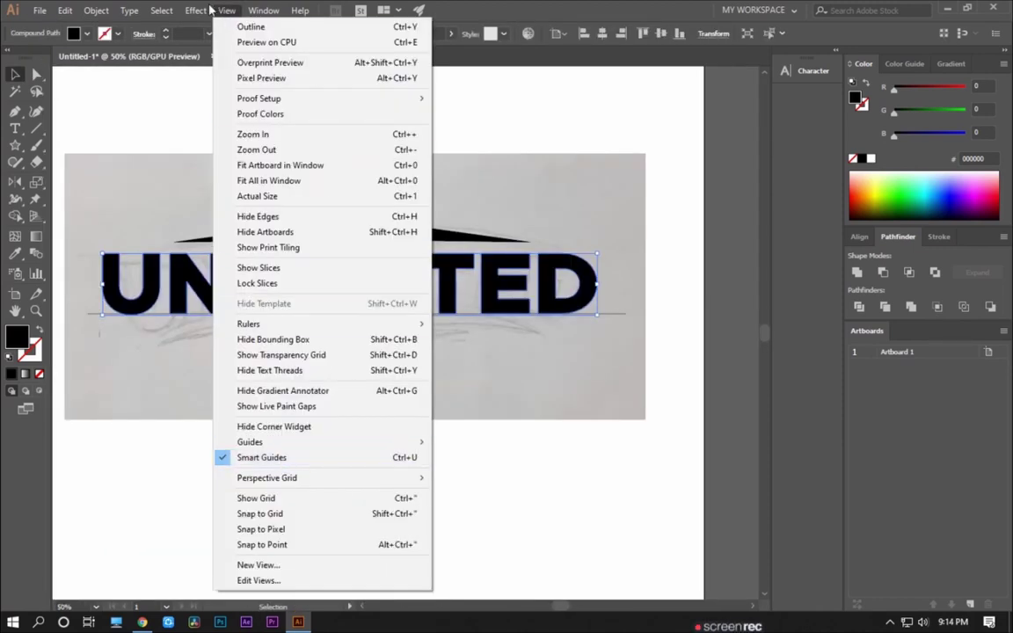
Apply an Arc Lower warp with a -4% bend to the UNLIMITED lettering.
mouse_move(211, 191)
click(404, 210)
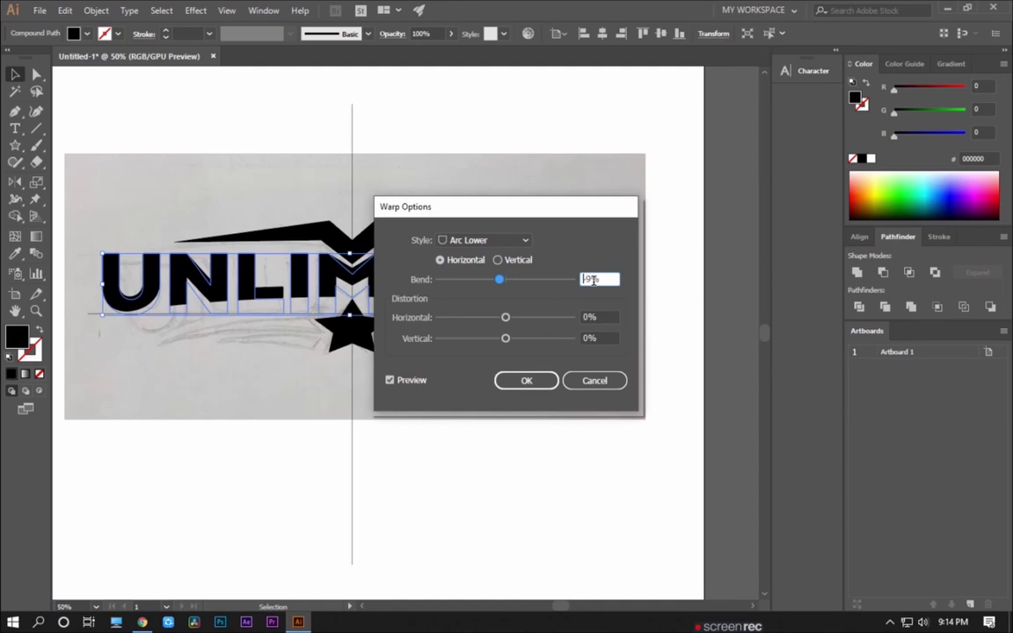
key(Up)
key(Up)
key(Up)
key(Up)
click(525, 385)
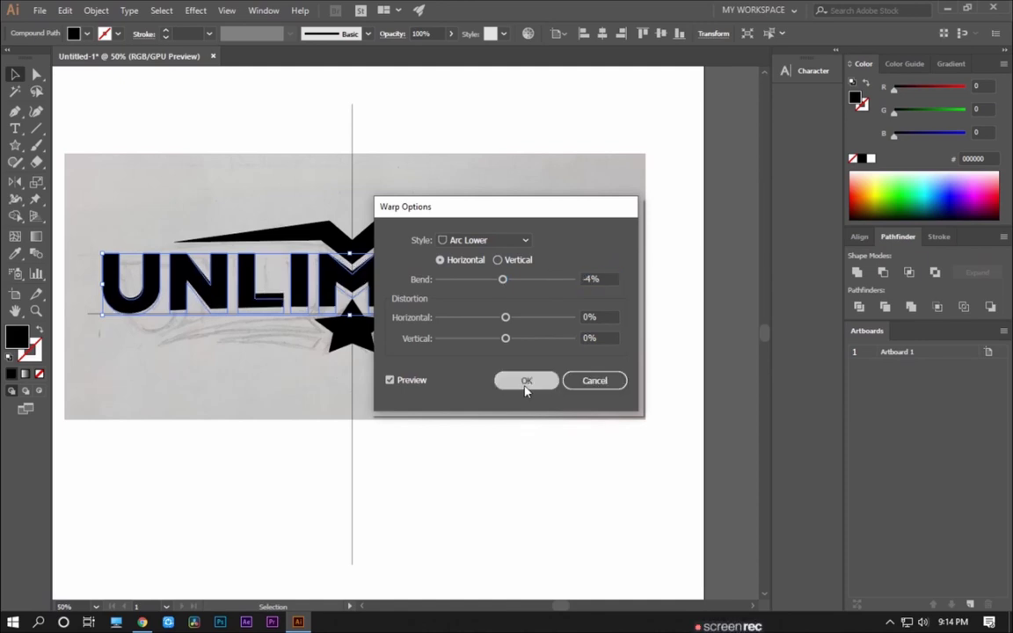
Expand the warped lettering's appearance into plain paths and check them in outline view.
drag(422, 166, 450, 175)
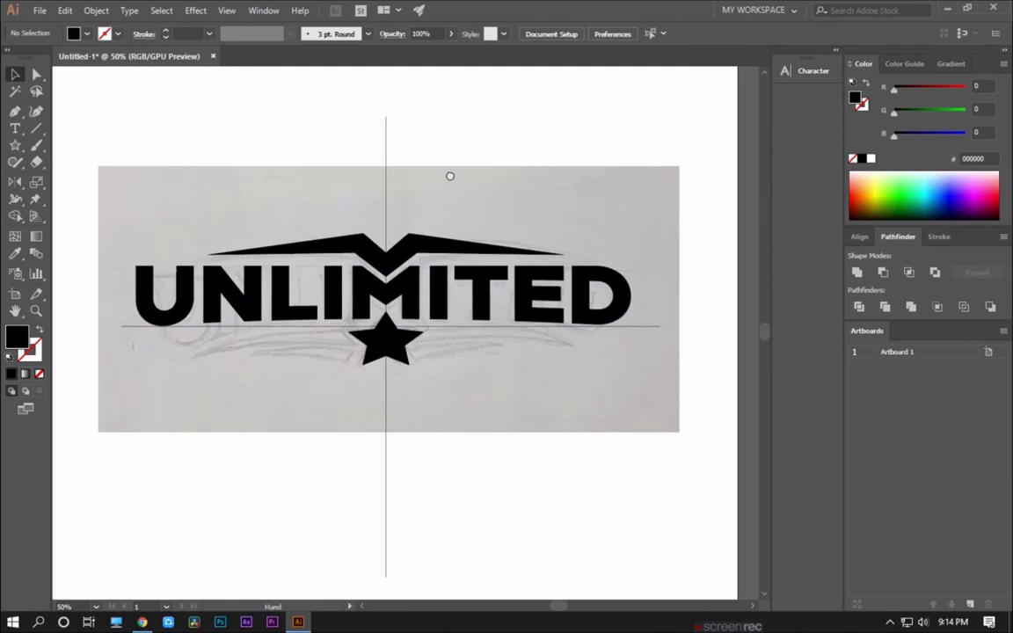
click(437, 279)
click(96, 10)
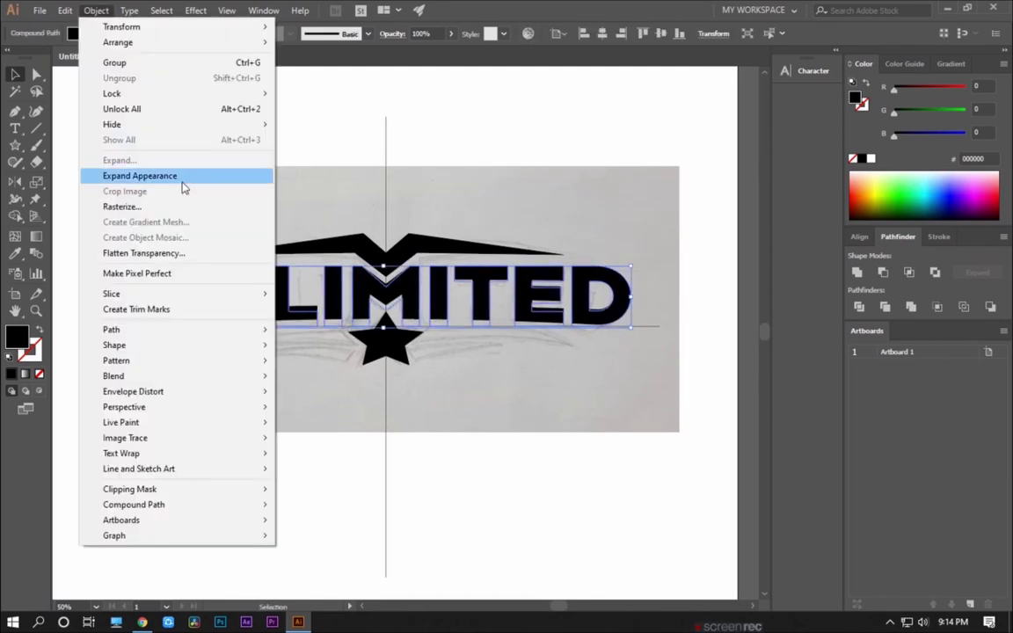
click(181, 175)
key(ctrl+y)
key(ctrl+y)
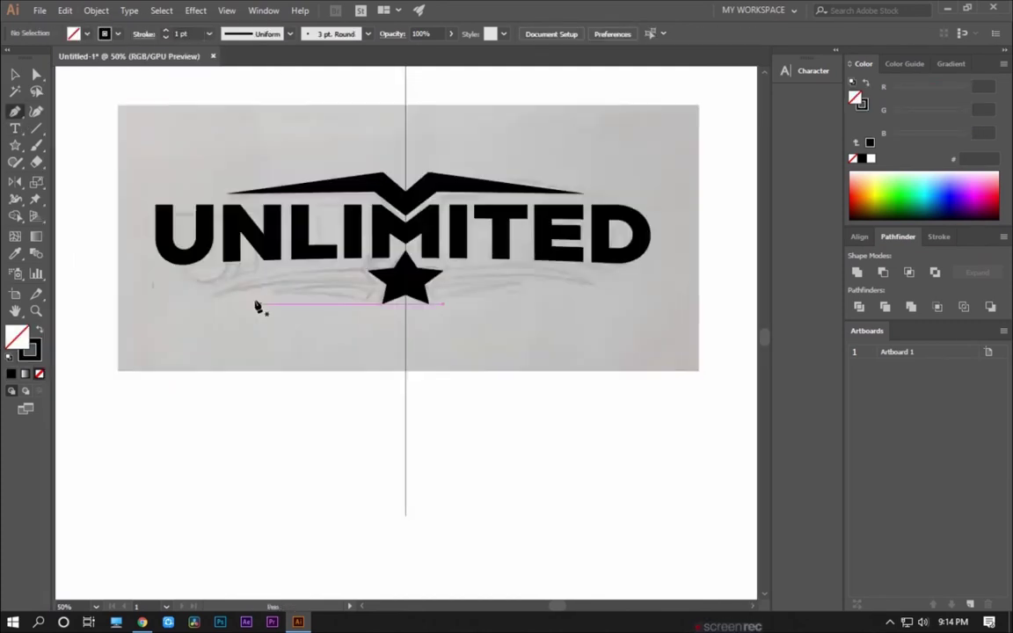
Nudge the star straight up about 8 px, then deselect it.
scroll(262, 301, up, 2)
scroll(528, 258, up, 1)
scroll(525, 280, up, 1)
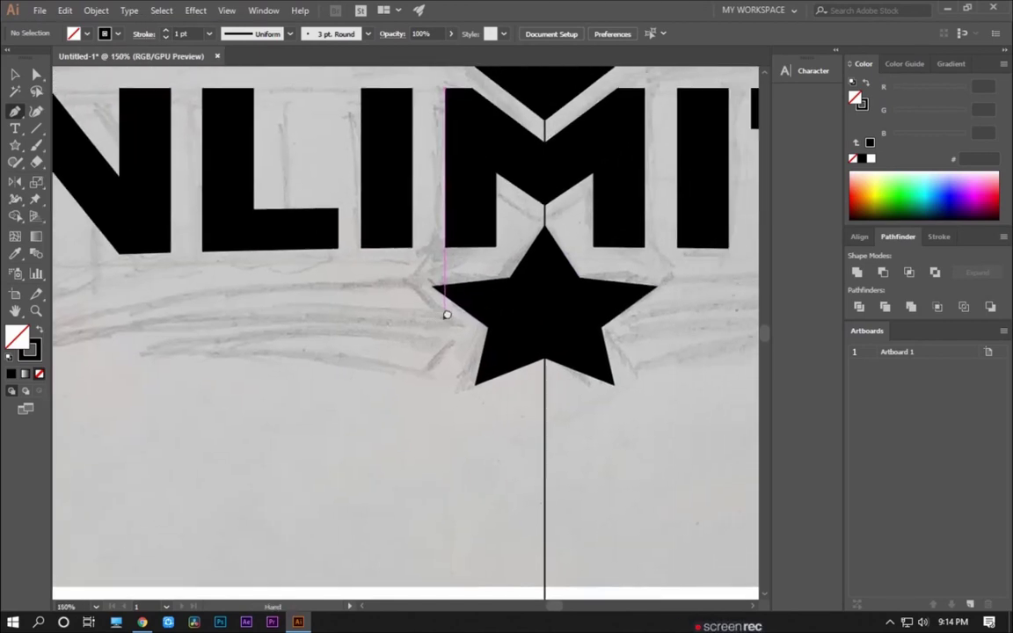
key(v)
drag(561, 323, 555, 311)
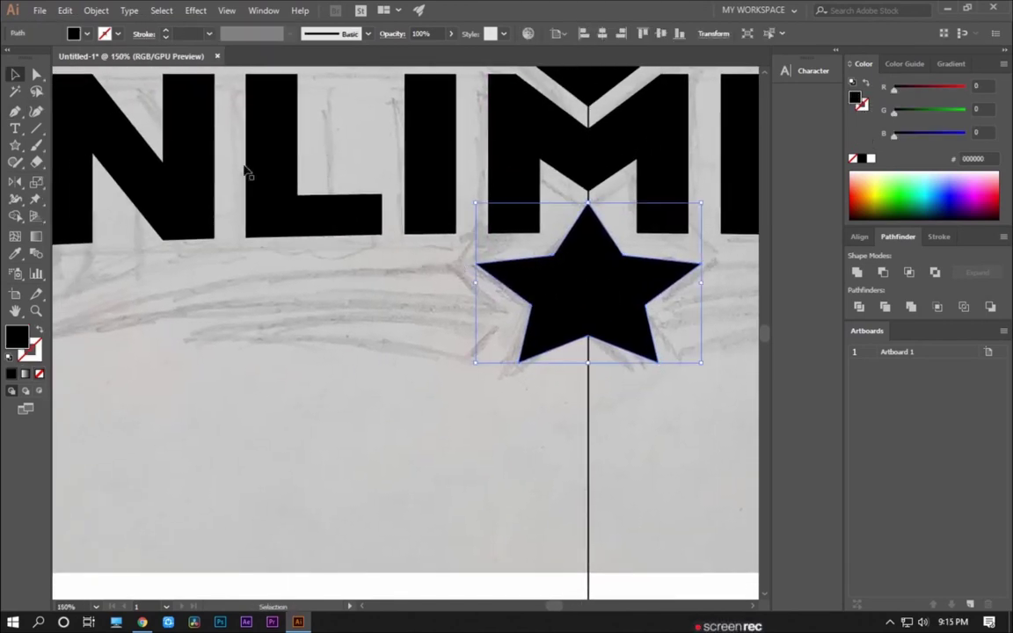
key(ctrl+shift+a)
Draw a curved swoosh path from the star's left arm to a far-left tip beneath the letters.
key(p)
scroll(522, 274, up, 1)
click(499, 245)
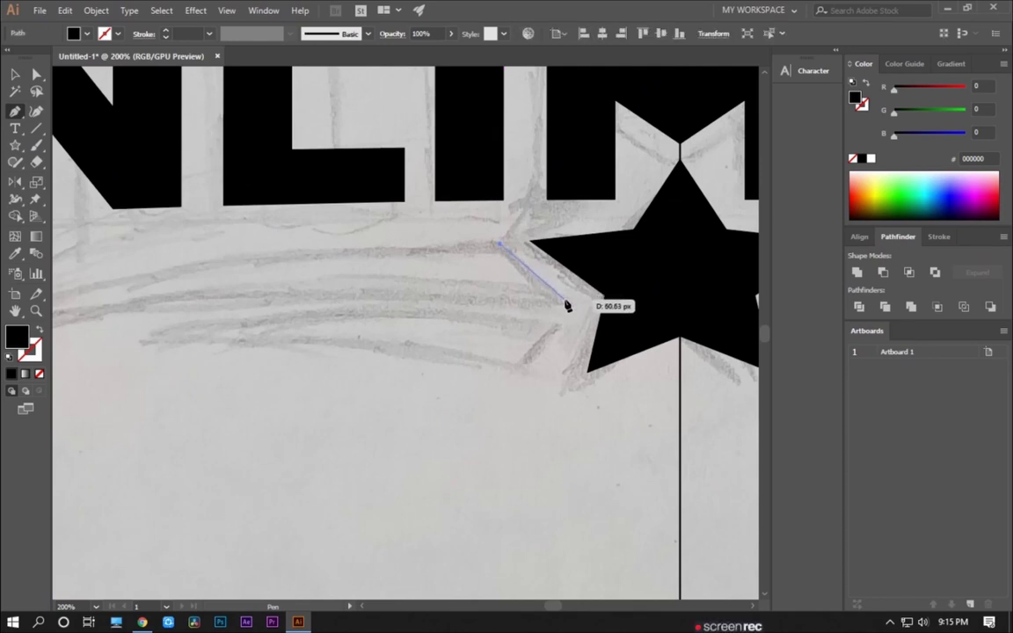
click(577, 314)
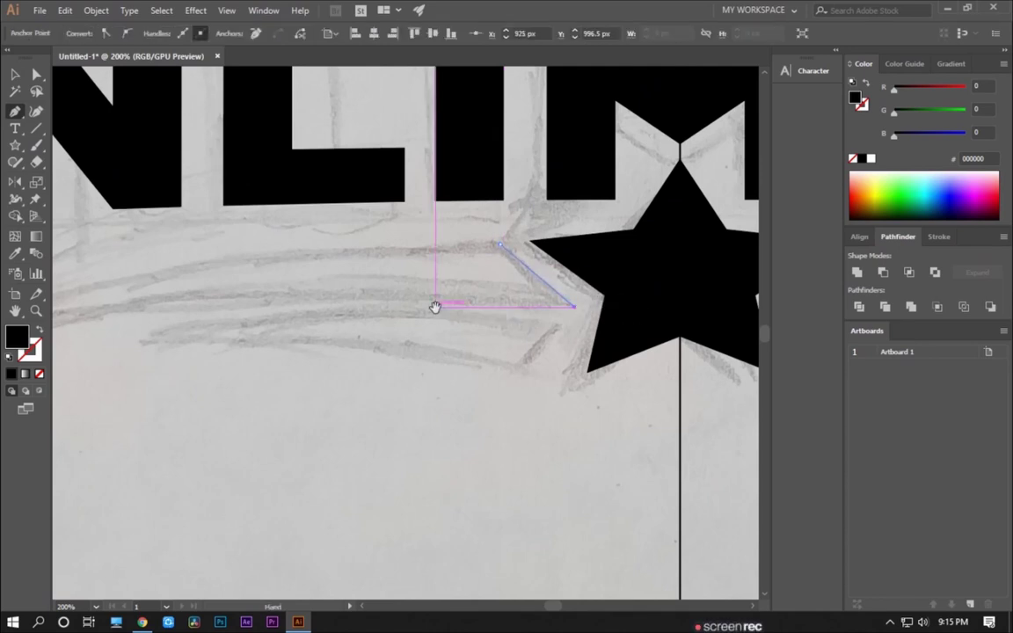
scroll(448, 301, left, 3)
drag(382, 291, 252, 313)
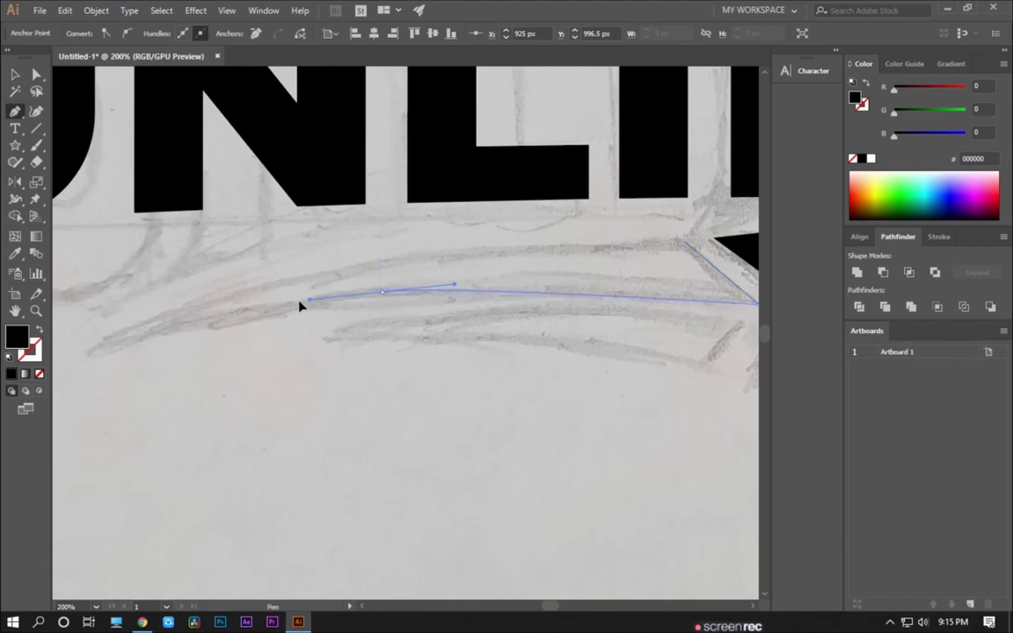
click(233, 314)
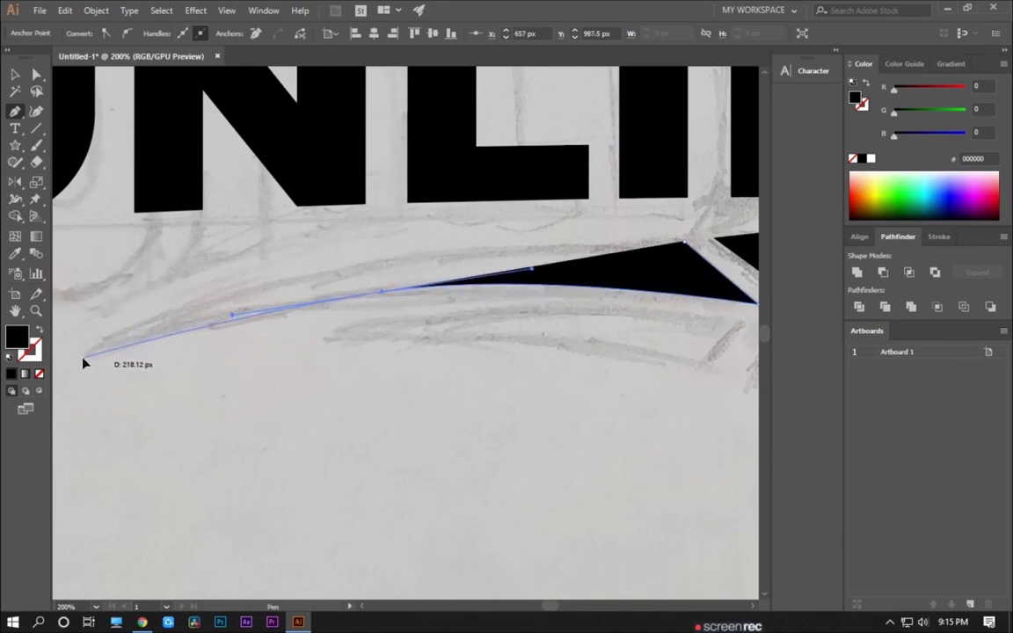
click(82, 357)
mouse_move(280, 288)
mouse_down()
mouse_move(419, 249)
mouse_move(559, 255)
mouse_up()
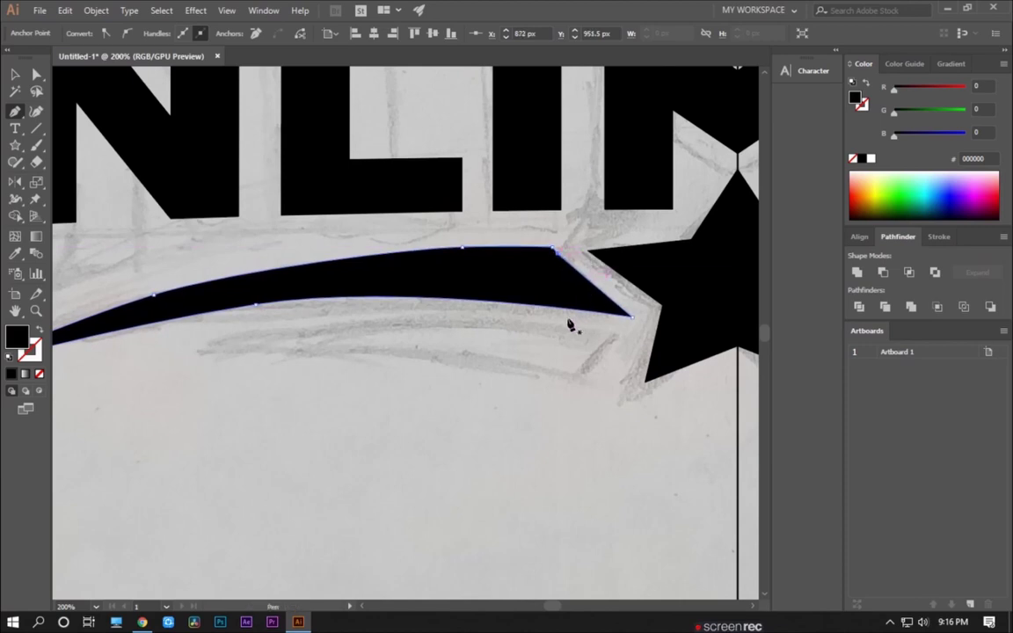
Smooth the swoosh's lower curve by dragging one of its points.
key(v)
scroll(463, 361, down, 3)
scroll(413, 330, up, 2)
click(413, 327)
key(a)
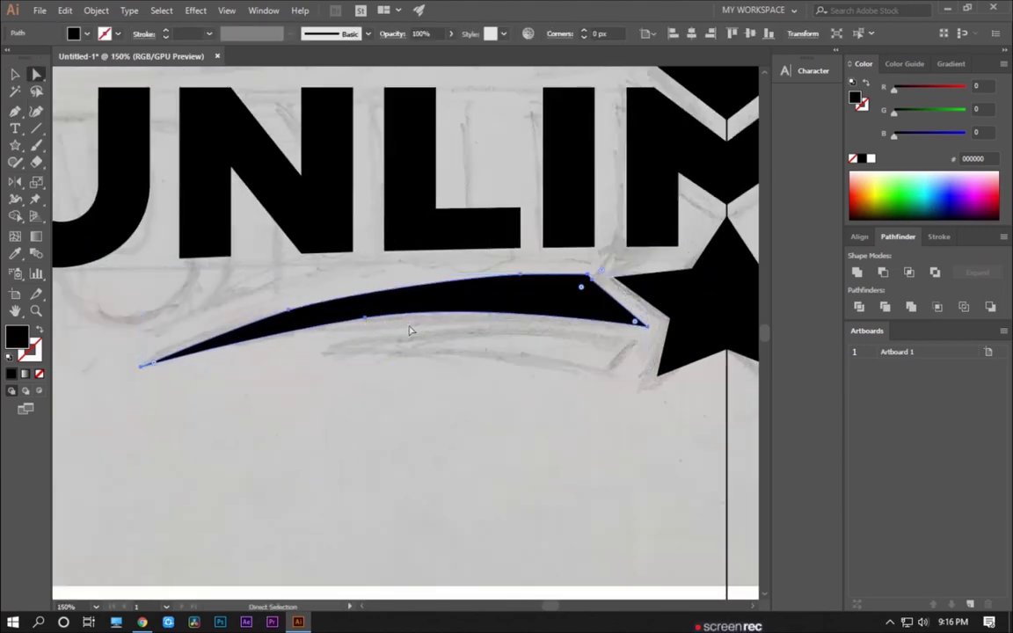
click(366, 322)
drag(480, 304, 515, 305)
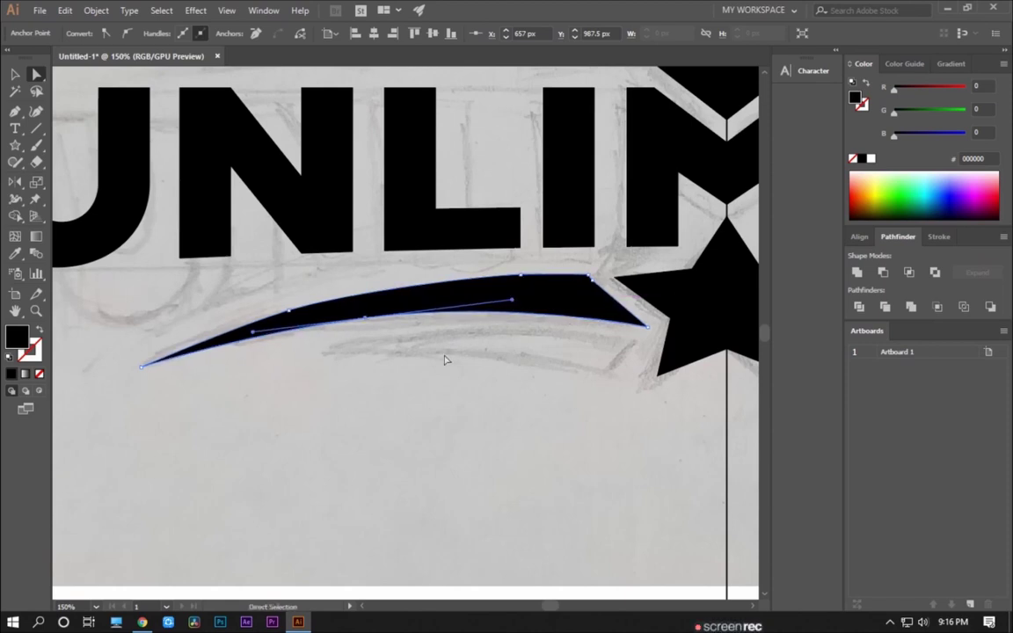
click(446, 359)
Nudge the swoosh's top point left and down to finish its shape.
click(519, 305)
click(514, 286)
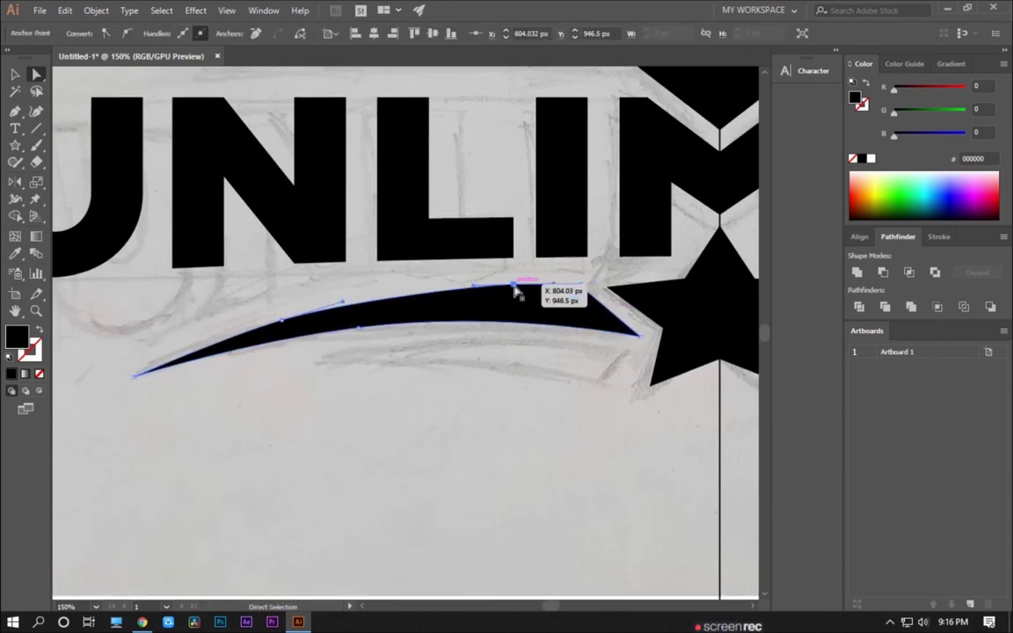
scroll(546, 290, up, 2)
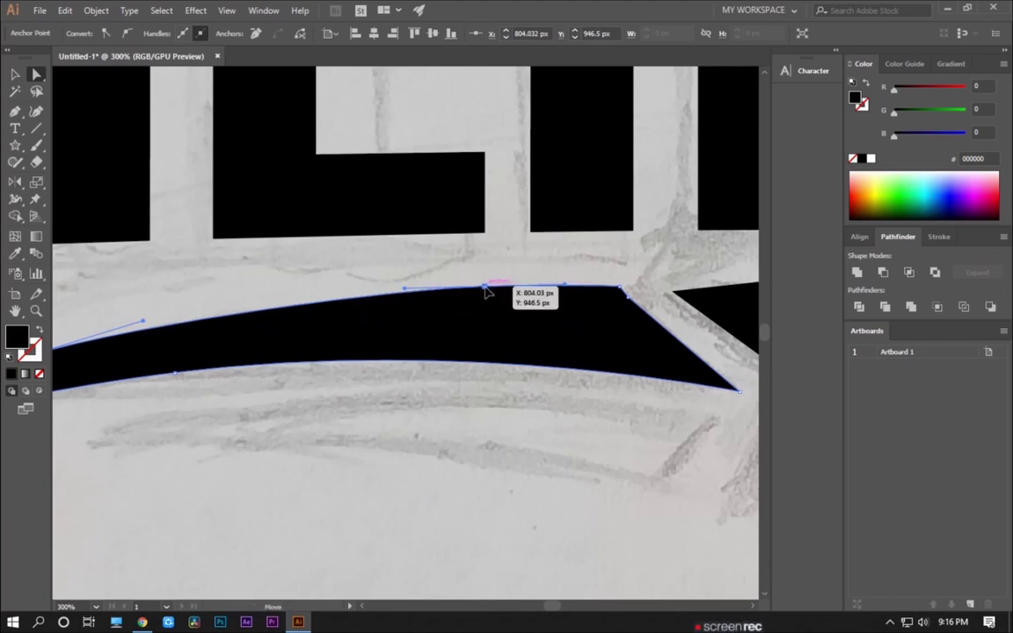
drag(486, 291, 471, 296)
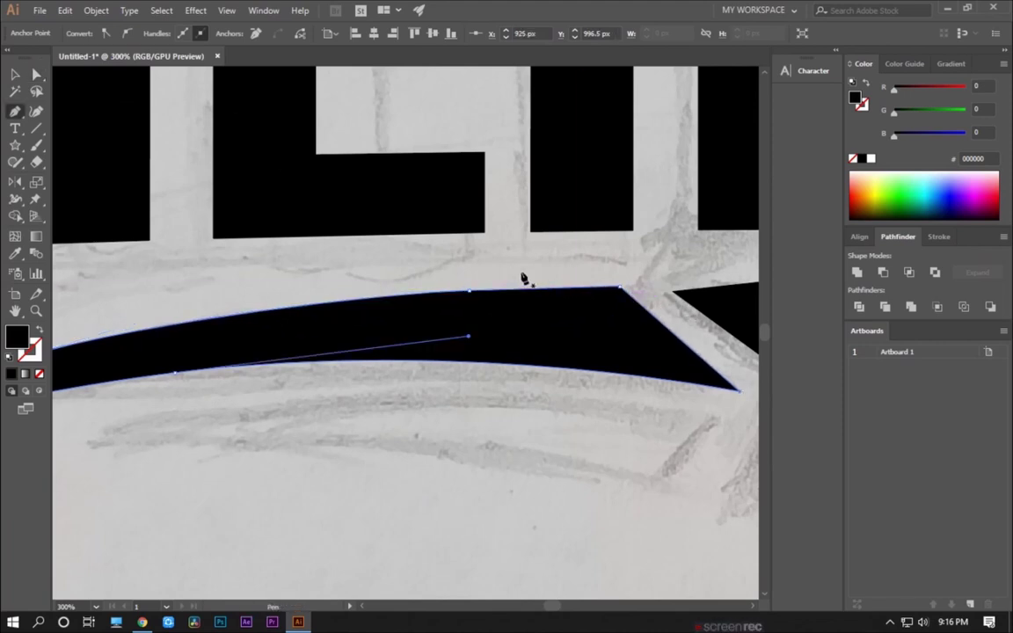
key(v)
scroll(456, 448, down, 1)
scroll(456, 448, down, 2)
click(456, 447)
Lift the star about 8.66 px and the swoosh 7 px.
drag(467, 405, 425, 377)
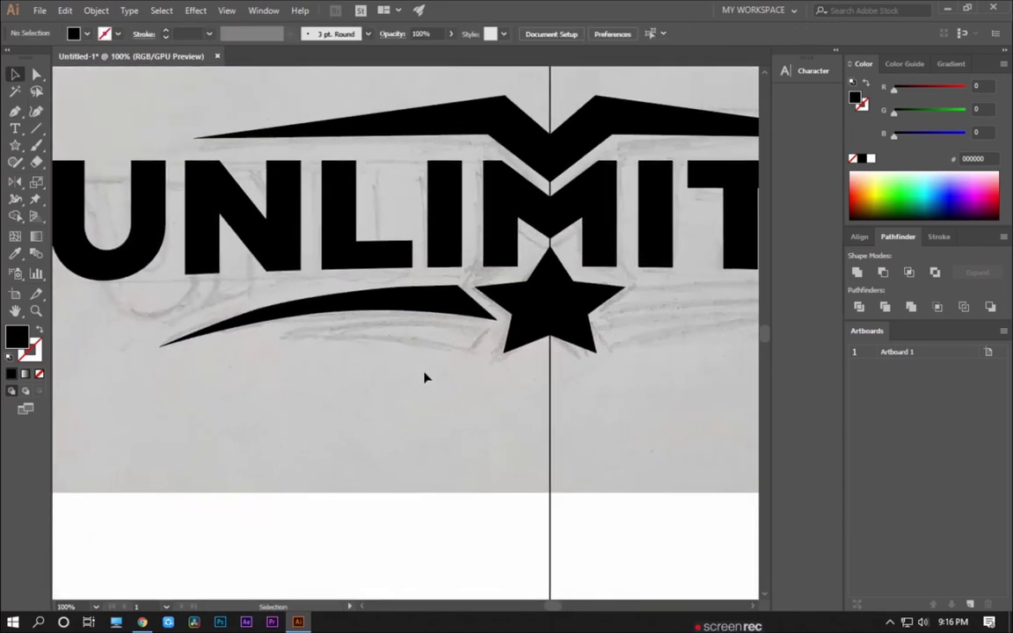
click(424, 307)
drag(554, 303, 559, 309)
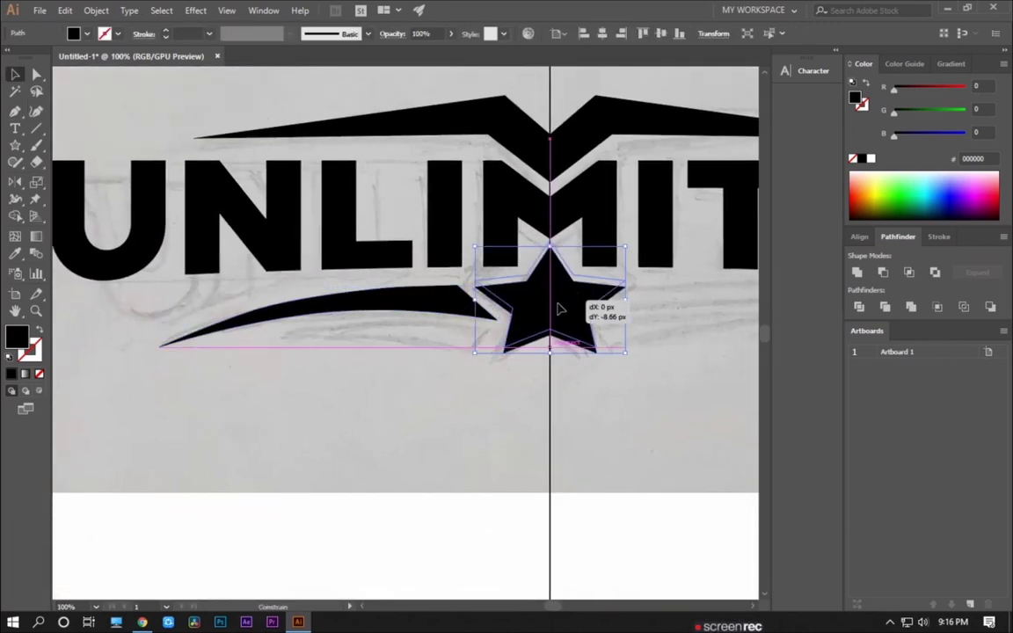
click(403, 309)
scroll(403, 309, up, 2)
drag(445, 311, 442, 303)
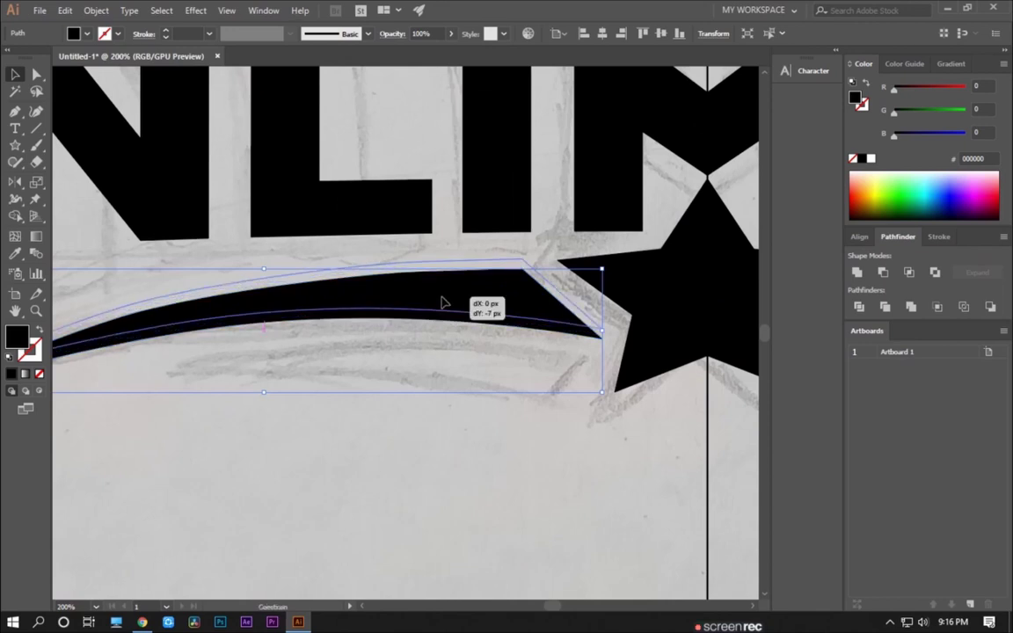
Place the first anchor of a second swoosh beneath the first one.
scroll(436, 309, down, 1)
scroll(420, 380, down, 1)
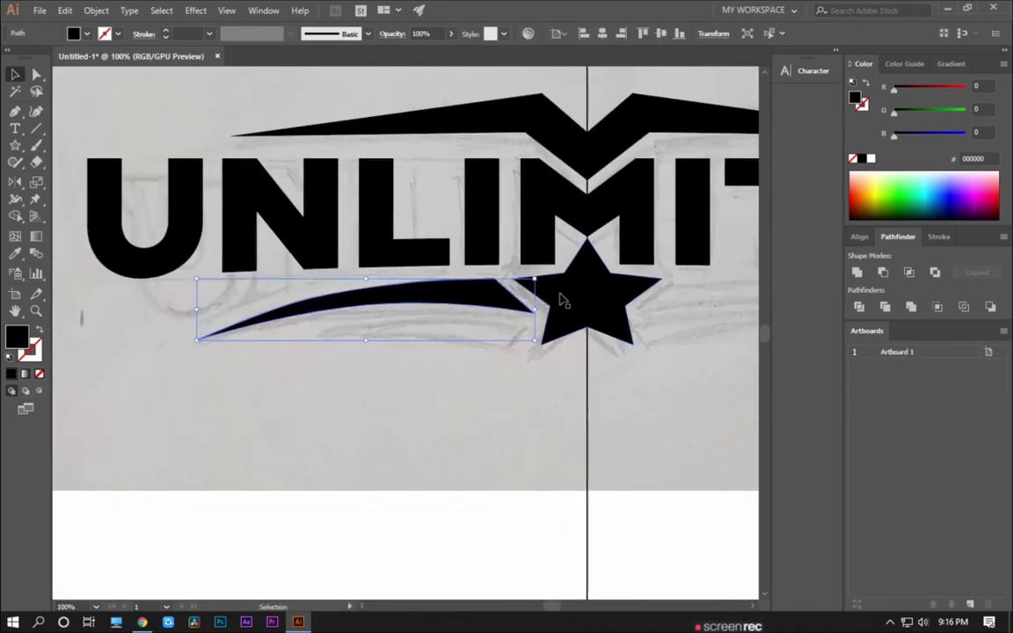
click(438, 364)
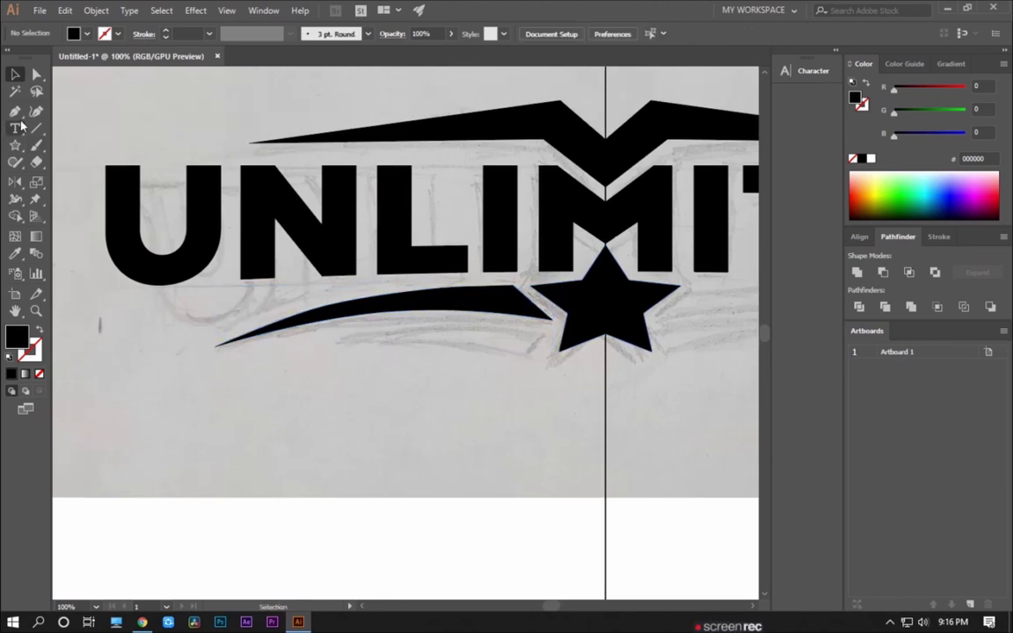
click(339, 339)
Complete the second swoosh as a closed spike ending just left of the star.
scroll(507, 330, up, 2)
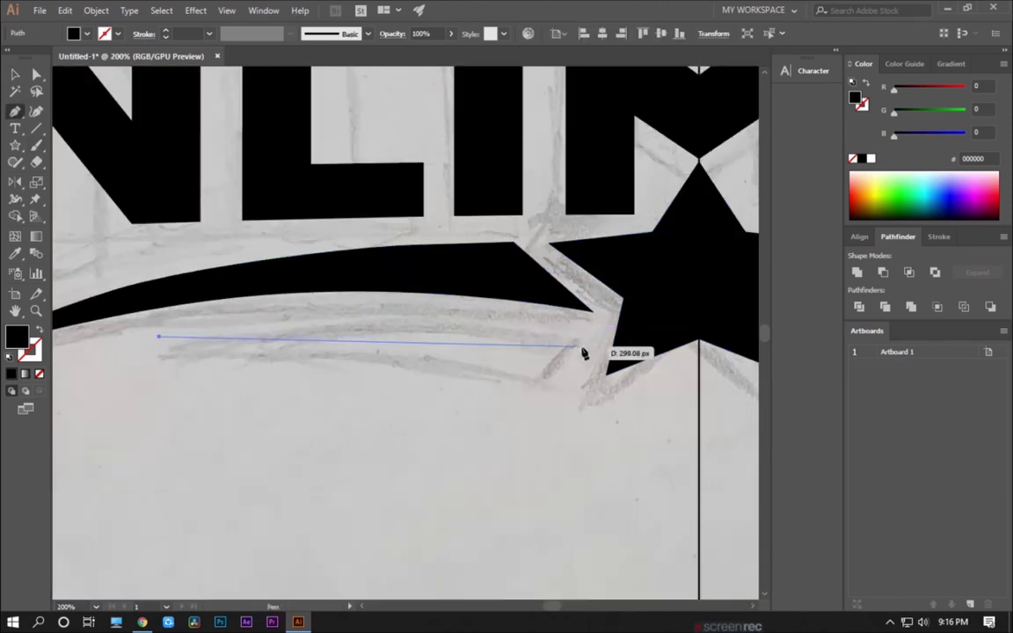
drag(578, 337, 722, 376)
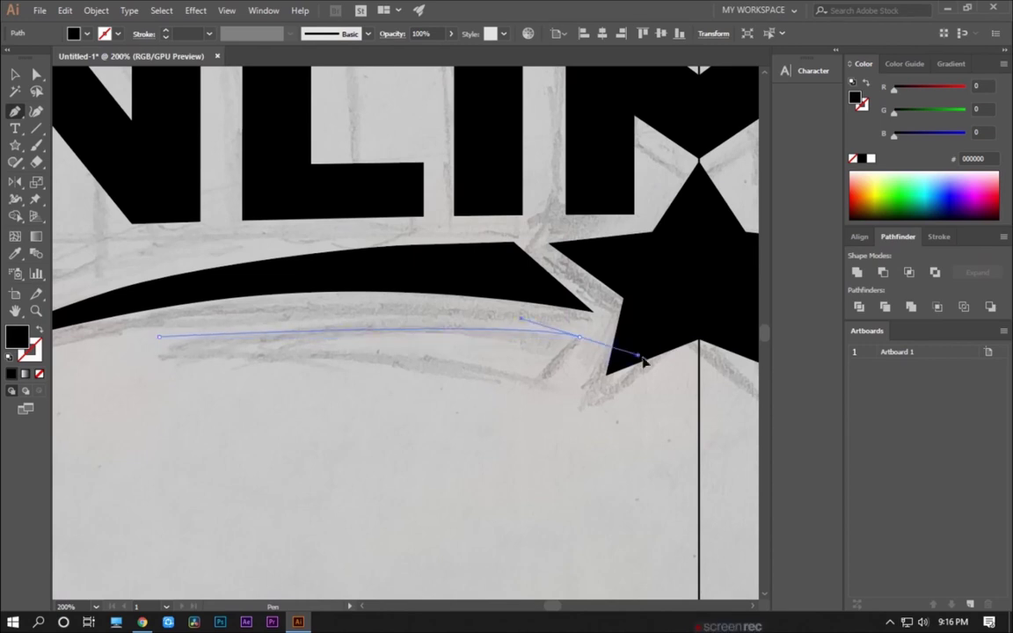
click(537, 383)
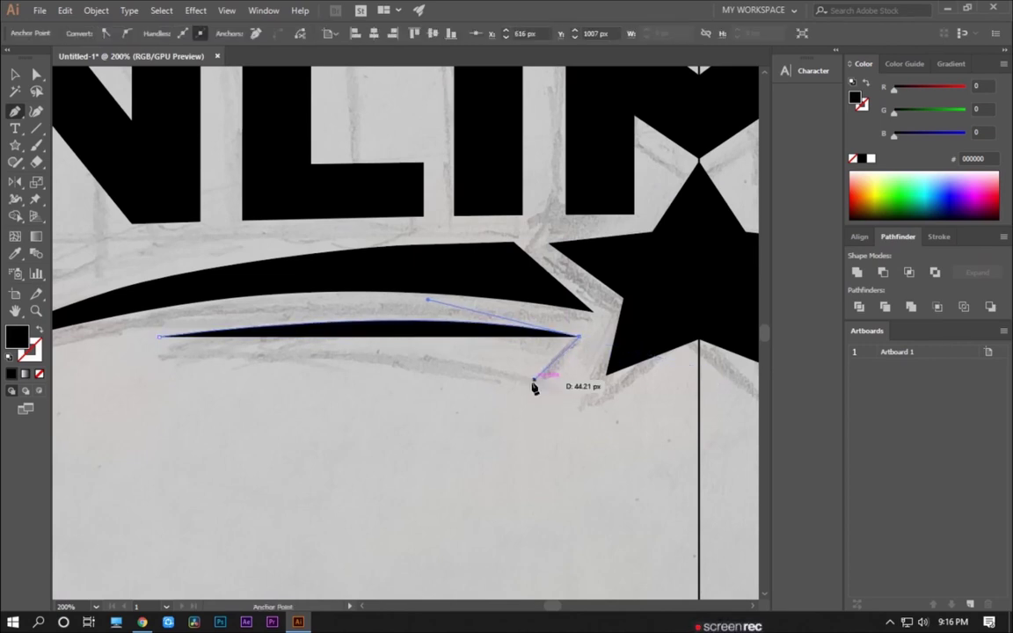
drag(239, 311, 102, 337)
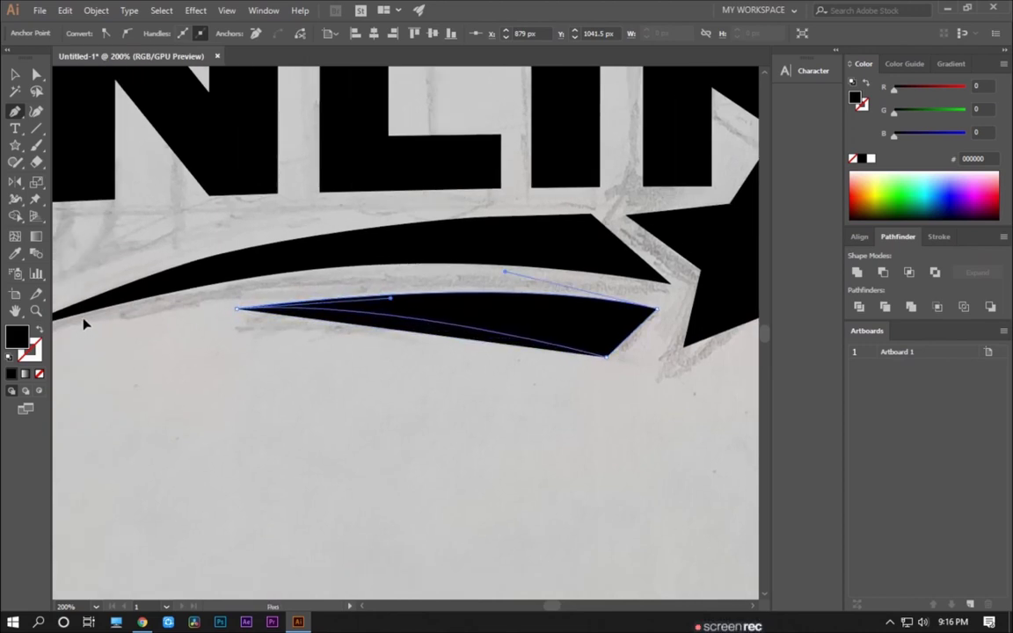
key(v)
click(373, 459)
Drag handles from the spike's left anchor to curve its upper edge smoothly.
key(a)
click(576, 329)
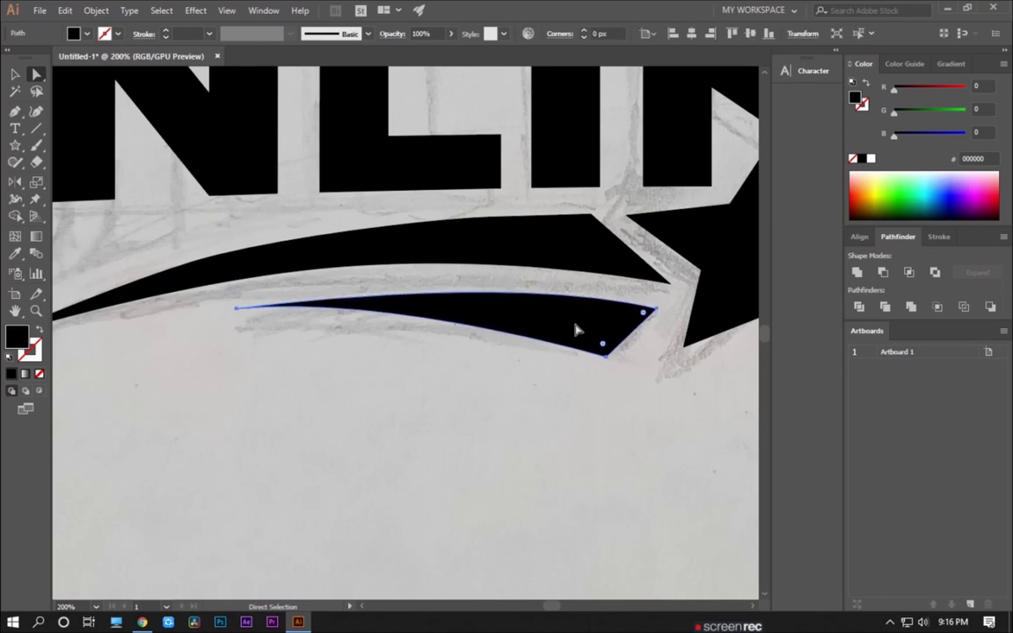
click(606, 355)
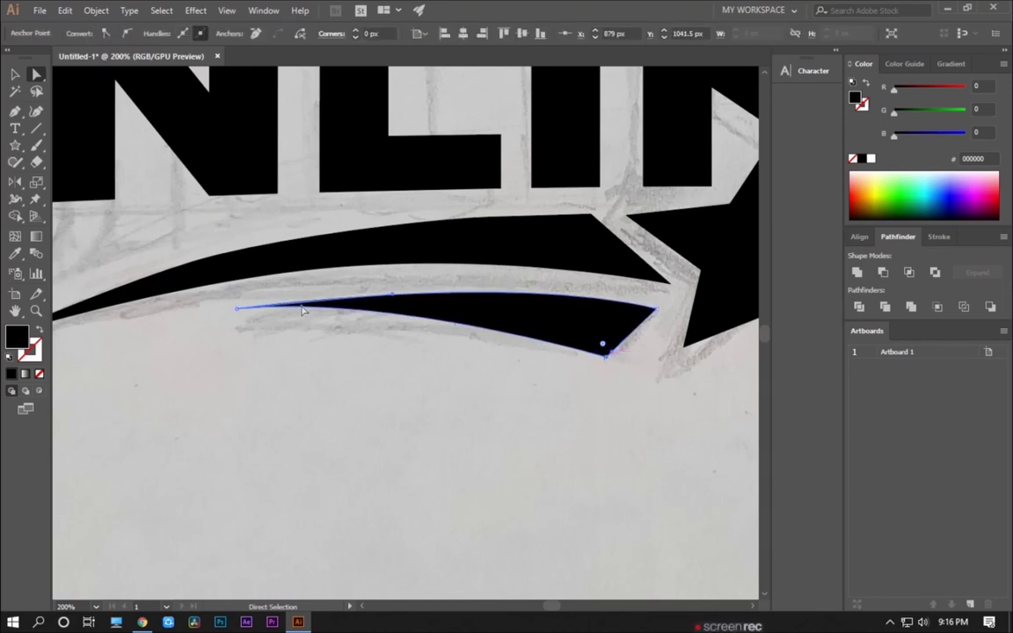
click(239, 310)
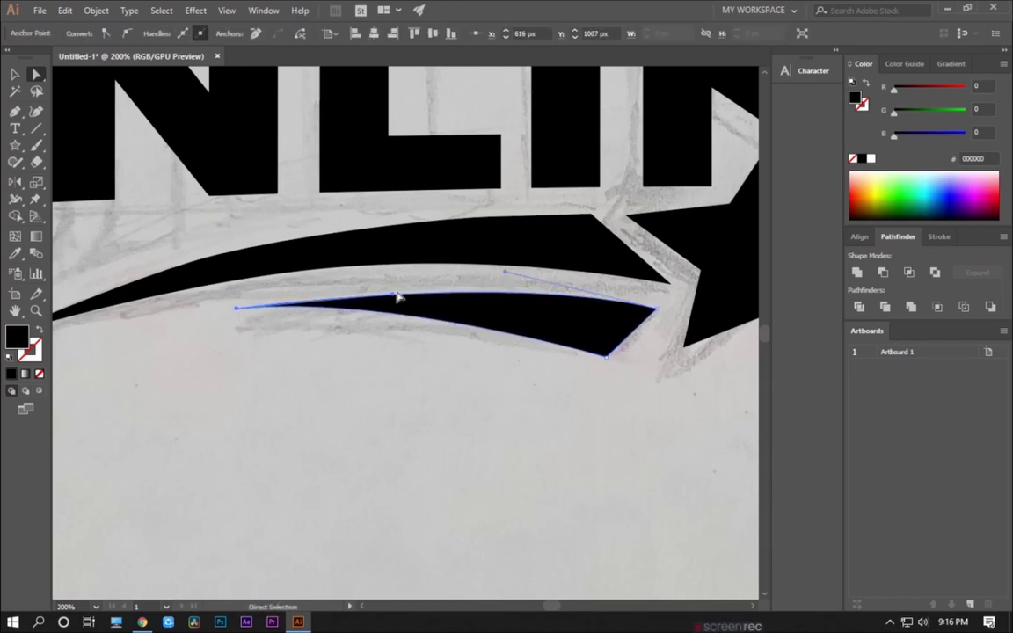
drag(395, 297, 452, 302)
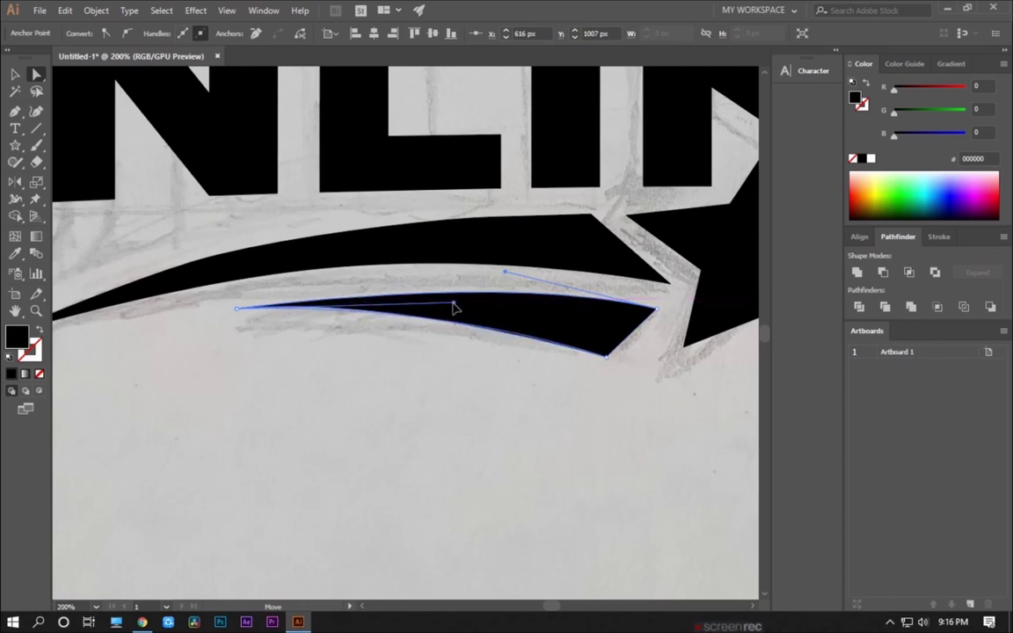
key(ctrl+minus)
Nudge the lower swoosh slightly upward.
key(ctrl+shift+a)
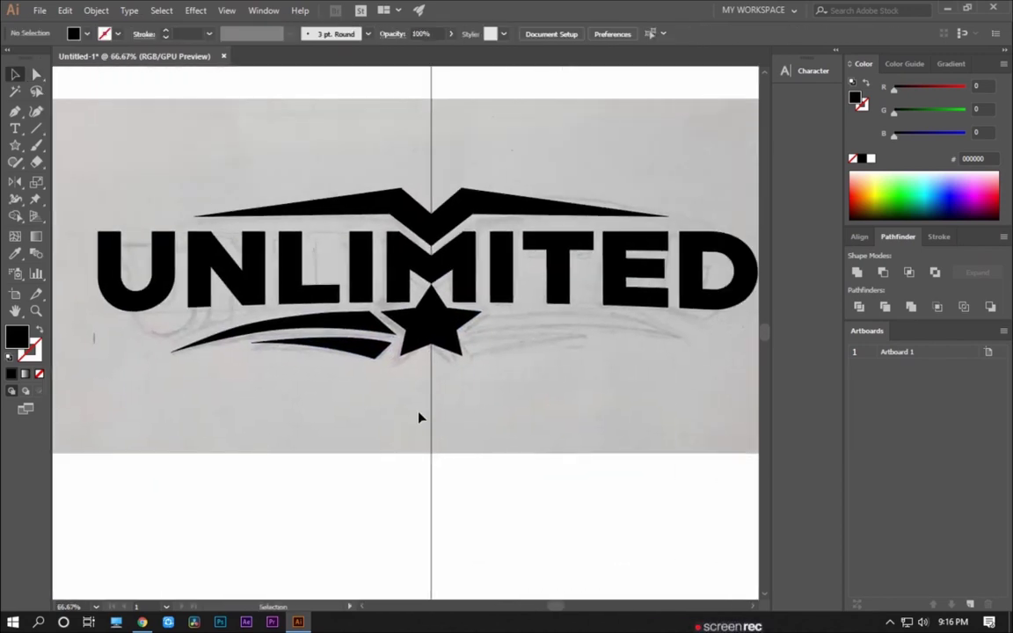
key(ctrl+plus)
click(371, 335)
drag(363, 343, 362, 335)
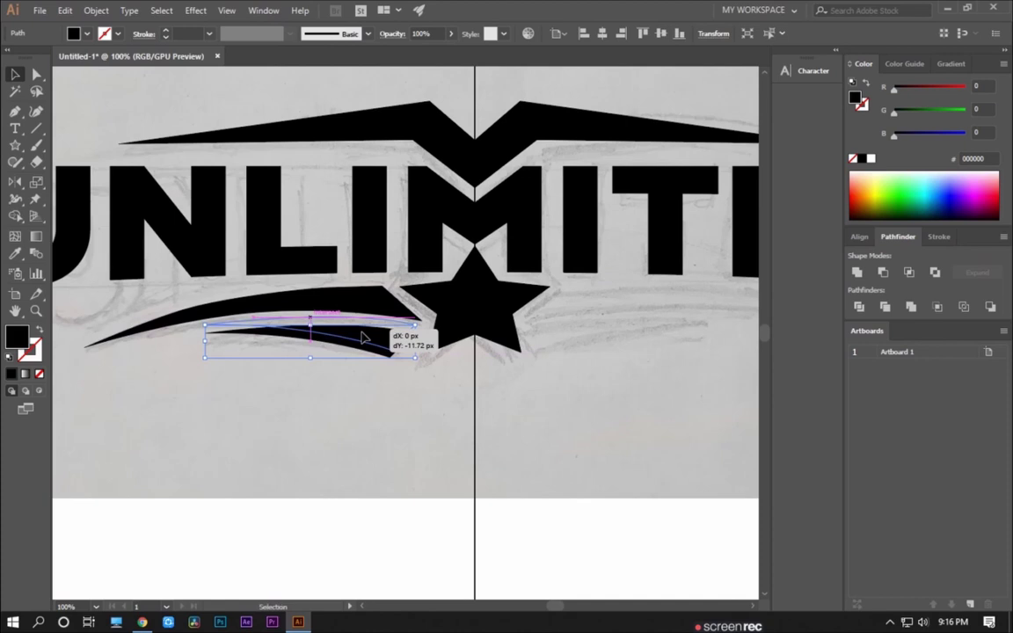
alt+scroll(361, 342, up, 3)
drag(493, 335, 492, 357)
alt+scroll(515, 380, down, 2)
alt+scroll(492, 417, down, 1)
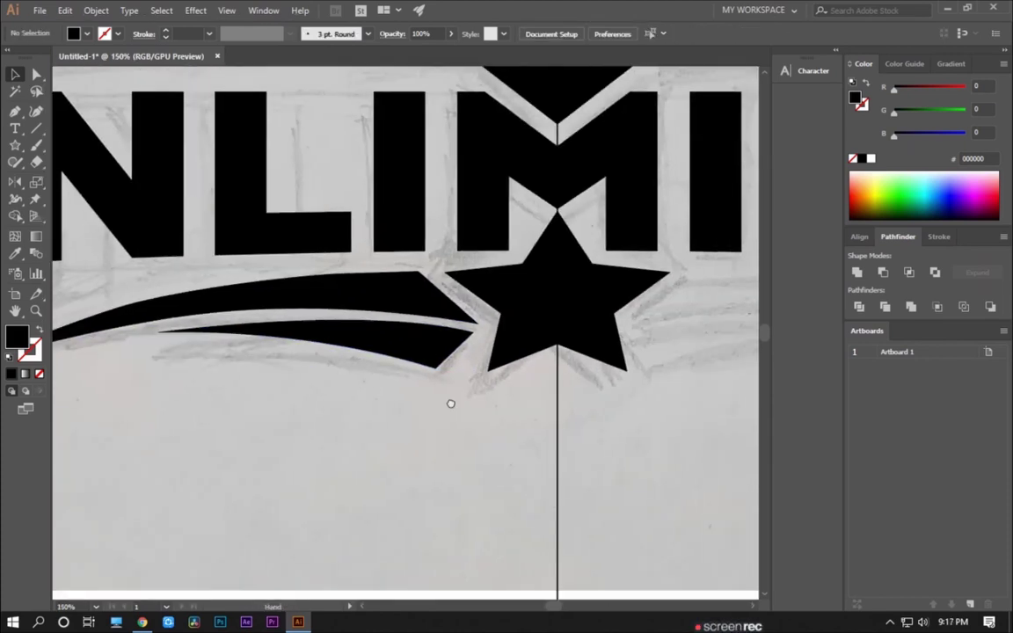
alt+scroll(450, 404, down, 2)
Reflect a vertical copy of both left swooshes across the centre line.
click(418, 371)
drag(480, 404, 407, 385)
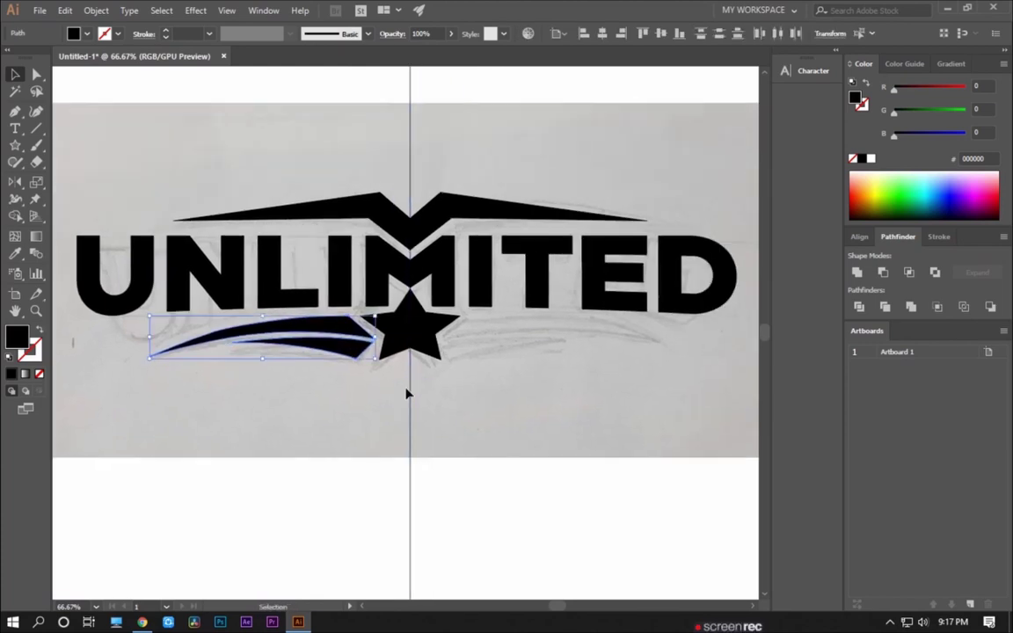
key(o)
alt+click(410, 382)
click(431, 397)
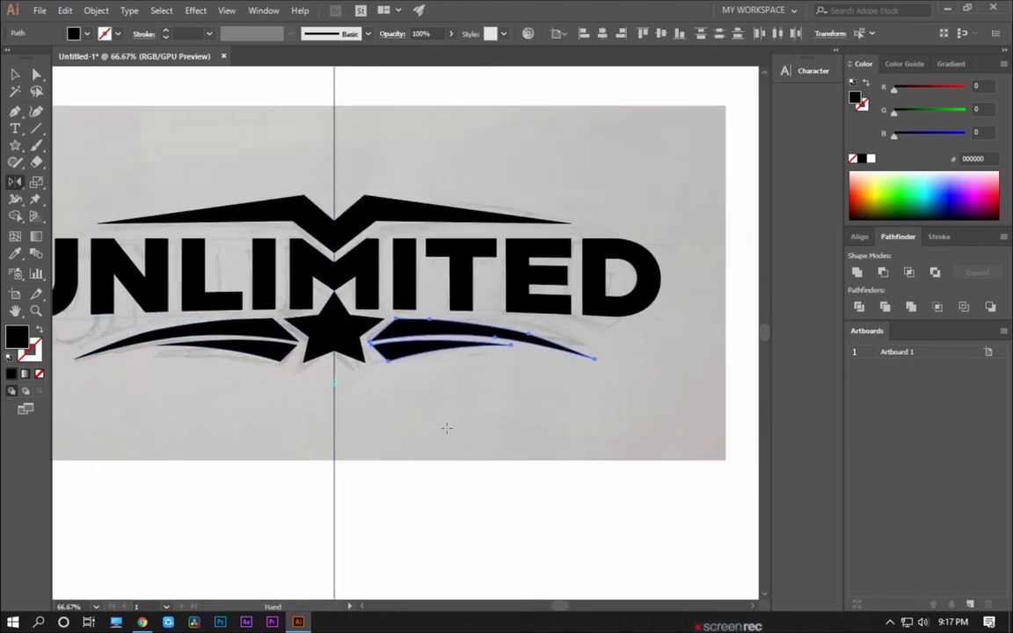
key(v)
Move the lower swoosh down into place.
alt+scroll(509, 442, down, 1)
alt+scroll(510, 442, up, 2)
alt+scroll(357, 344, up, 3)
mouse_move(493, 339)
mouse_down()
mouse_move(517, 382)
mouse_move(492, 357)
mouse_up()
alt+scroll(517, 382, down, 2)
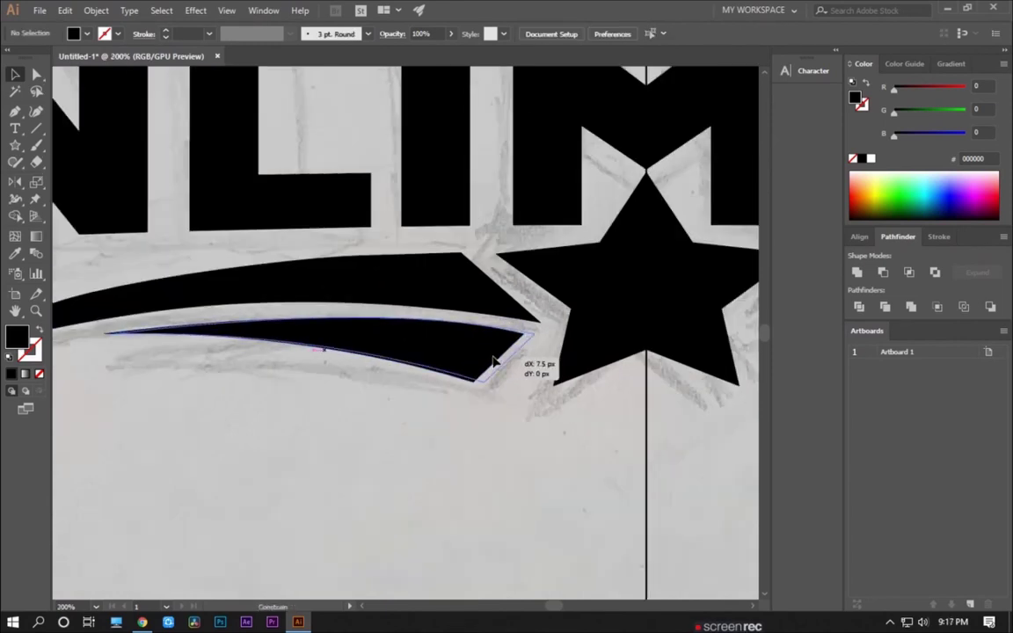
click(498, 424)
alt+scroll(498, 423, down, 1)
alt+scroll(450, 407, down, 1)
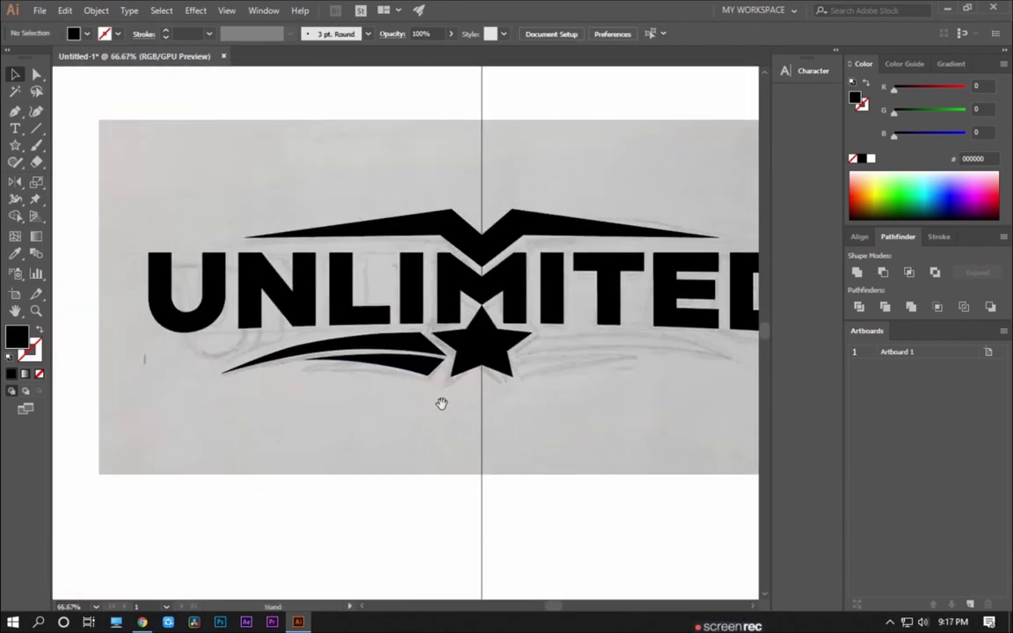
Mirror the left swooshes vertically, placing a copy to the right of the star.
click(398, 364)
drag(478, 403, 407, 388)
key(o)
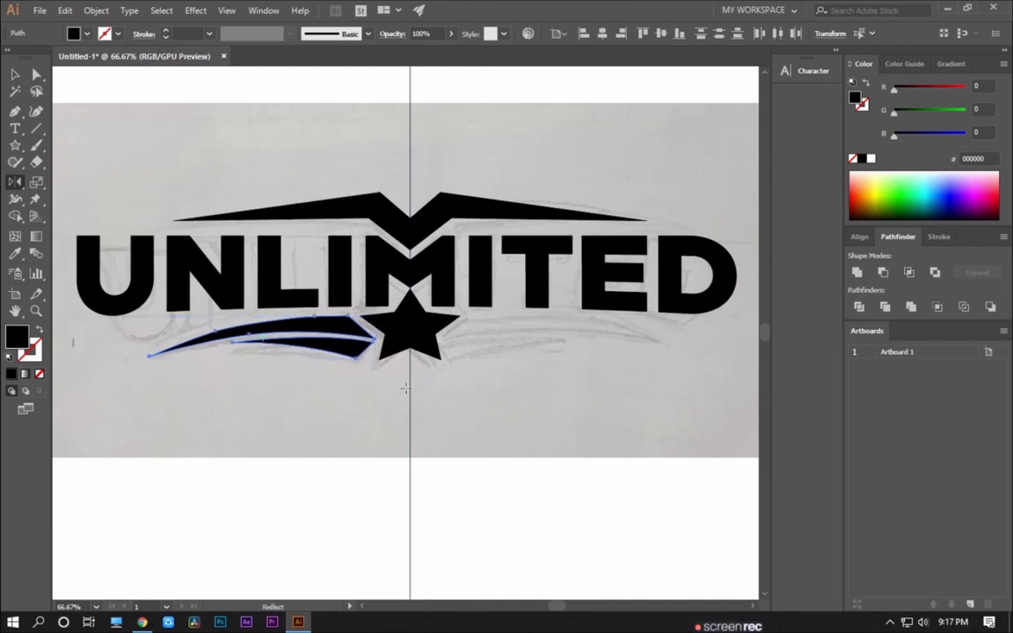
alt+click(409, 378)
click(436, 399)
alt+scroll(440, 413, down, 1)
key(v)
Select the placed sketch reference image.
click(455, 449)
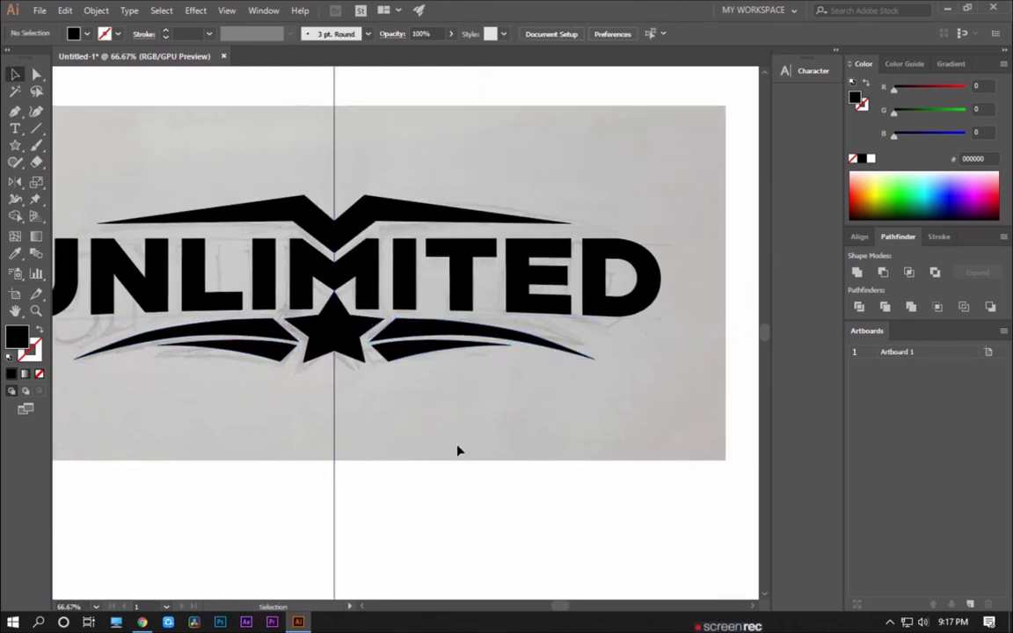
drag(506, 450, 490, 463)
click(494, 453)
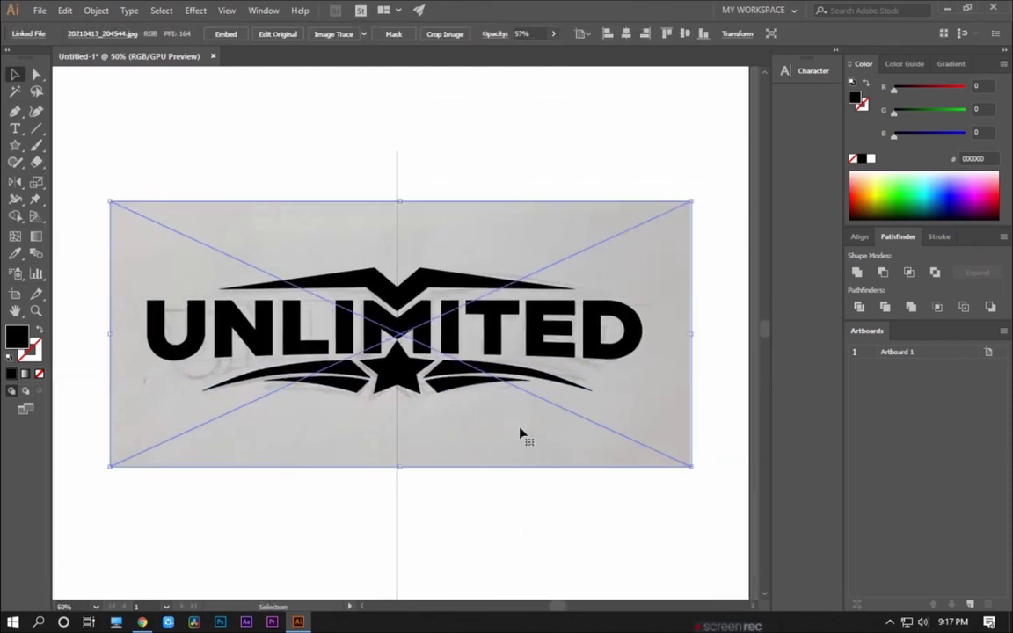
Delete the sketch image and the vertical centre guide, and set black as the fill.
key(Delete)
drag(556, 507, 539, 459)
drag(498, 500, 250, 431)
key(Delete)
key(shift+x)
scroll(379, 504, up, 1)
scroll(434, 482, down, 3)
drag(434, 481, 436, 436)
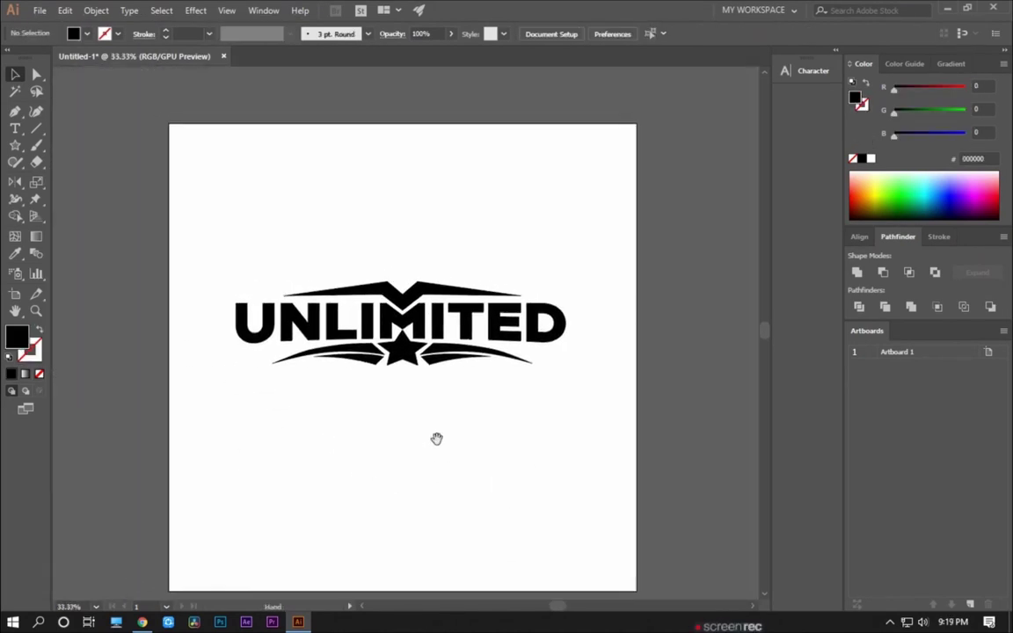
scroll(323, 453, up, 2)
scroll(196, 303, up, 3)
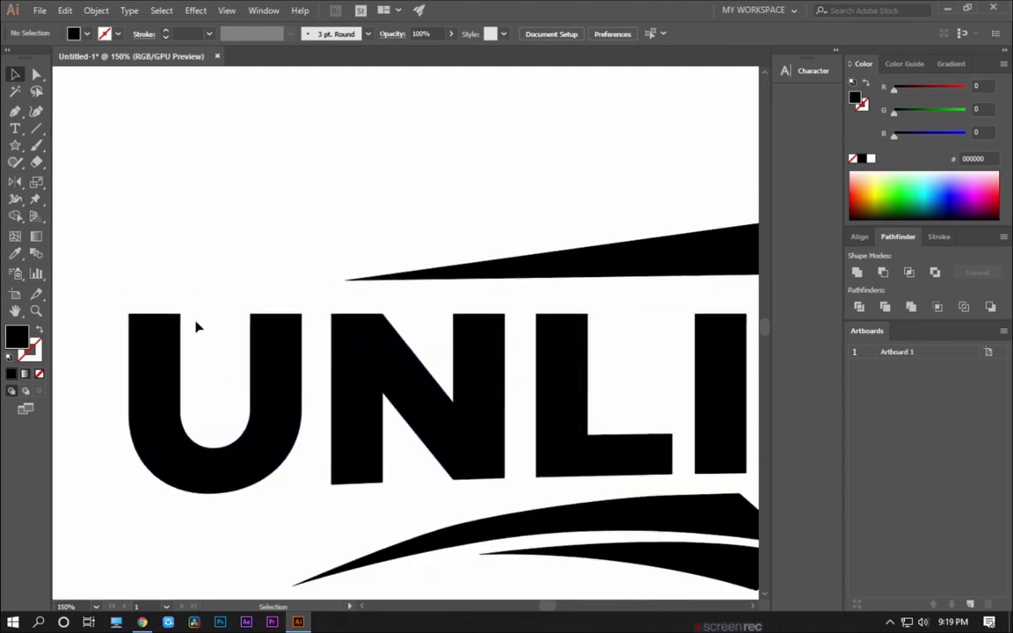
Draw a small black triangular wedge at the U's top-left corner.
click(15, 112)
scroll(237, 301, up, 2)
mouse_move(188, 279)
mouse_down()
mouse_move(156, 292)
mouse_move(147, 280)
mouse_up()
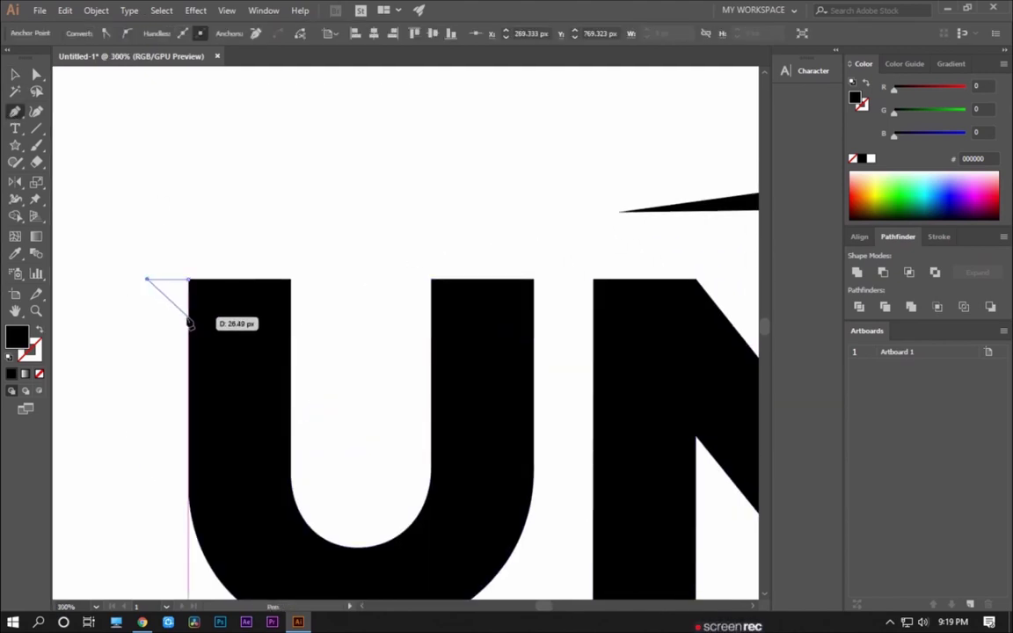
click(188, 312)
click(226, 219)
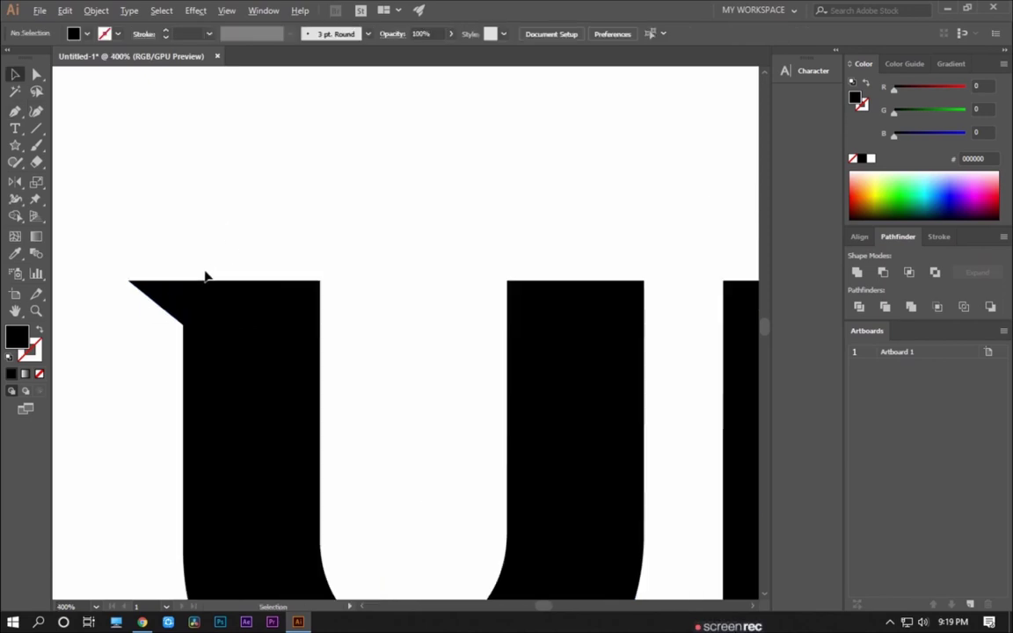
scroll(260, 226, down, 2)
scroll(229, 296, up, 2)
Copy the wedge onto the top-left corners of the N and the L.
alt+drag(97, 308, 499, 338)
click(276, 253)
scroll(276, 253, down, 1)
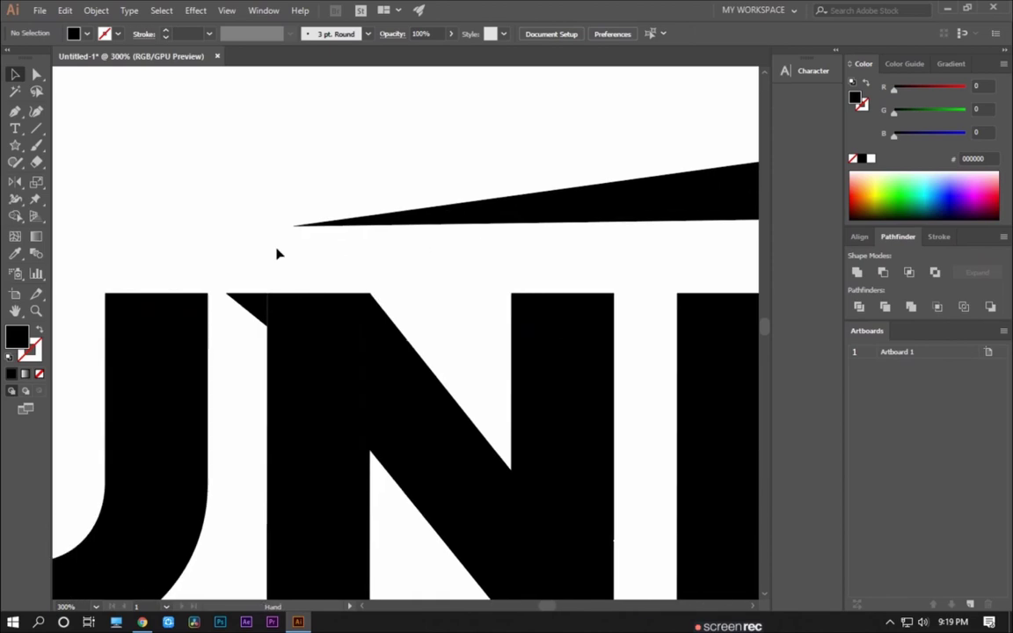
drag(181, 333, 452, 332)
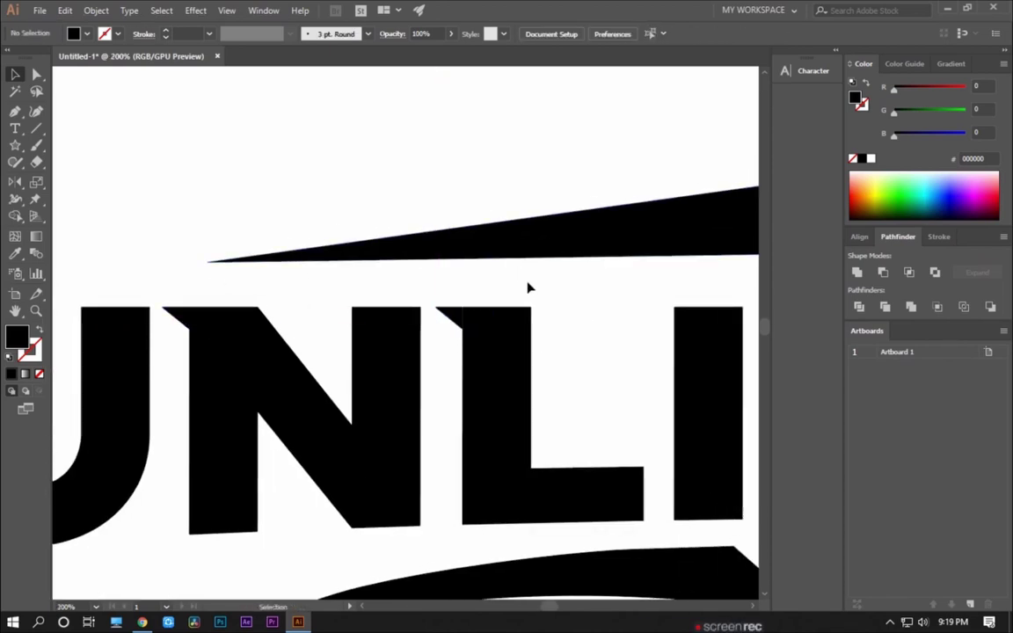
scroll(262, 324, up, 2)
scroll(211, 363, up, 3)
Snap the triangle wedge flush against the U's stem, checking the join in Outline view.
key(ctrl+y)
scroll(324, 380, up, 3)
drag(322, 286, 322, 286)
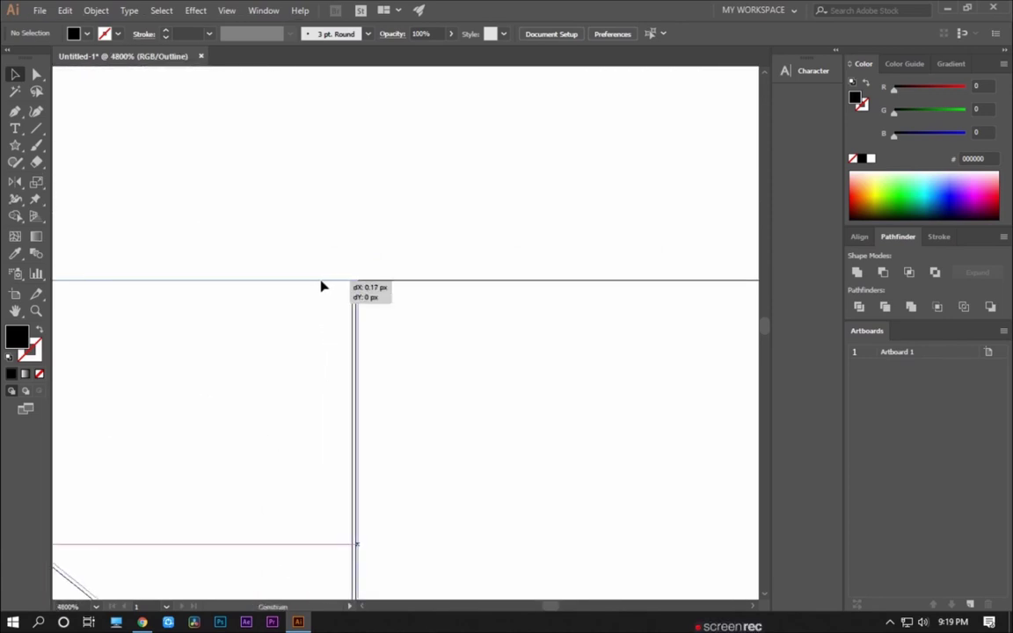
scroll(344, 292, down, 5)
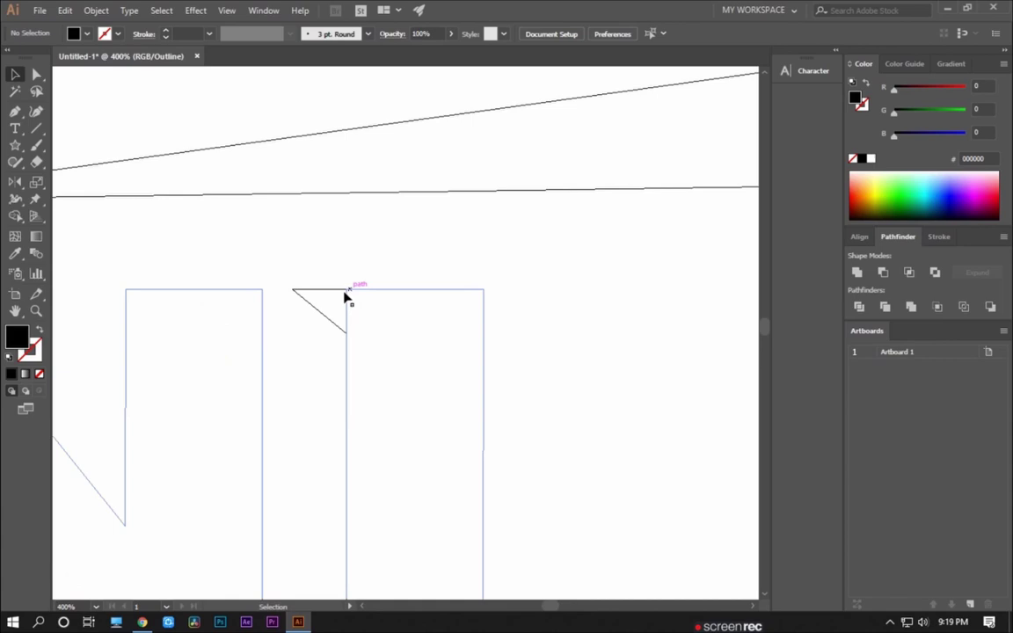
key(ctrl+y)
Align another triangle wedge flush against the N's stem.
drag(265, 264, 472, 230)
scroll(325, 293, up, 2)
scroll(324, 233, up, 3)
click(323, 233)
scroll(336, 186, up, 2)
scroll(424, 282, up, 1)
drag(425, 282, 433, 282)
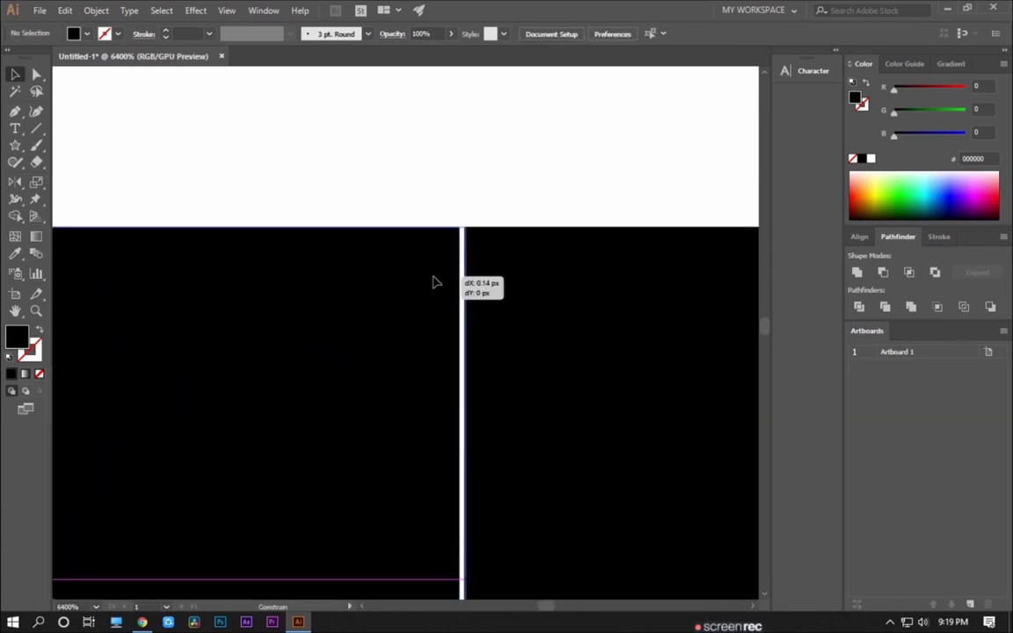
scroll(389, 287, down, 3)
scroll(249, 241, down, 2)
Copy the triangle wedge horizontally onto the L's stem and fine-align it.
drag(249, 242, 276, 229)
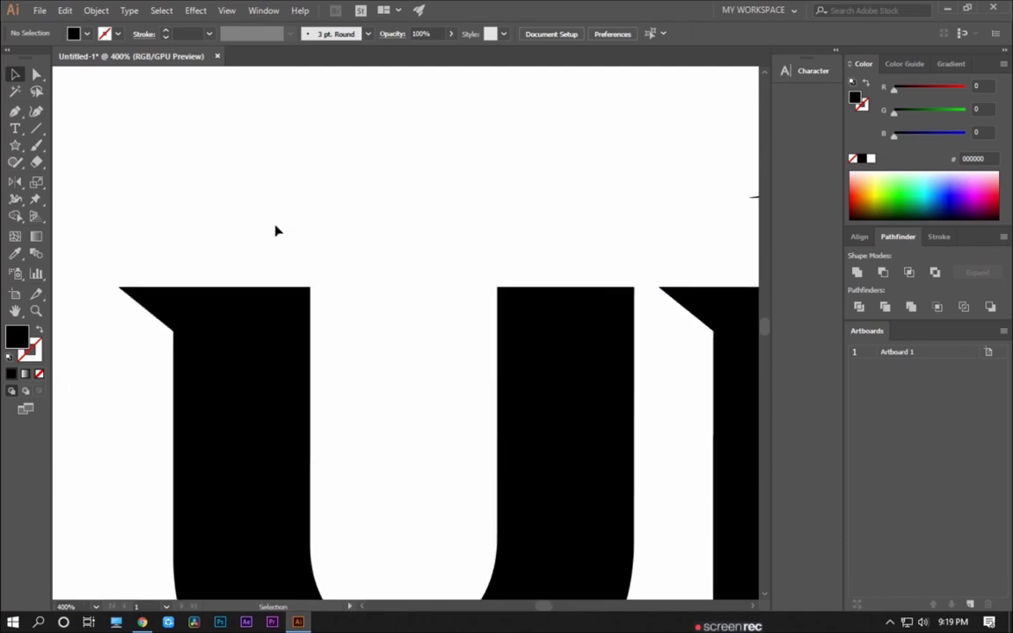
scroll(225, 392, up, 2)
scroll(225, 393, down, 1)
scroll(227, 391, down, 2)
scroll(380, 367, up, 1)
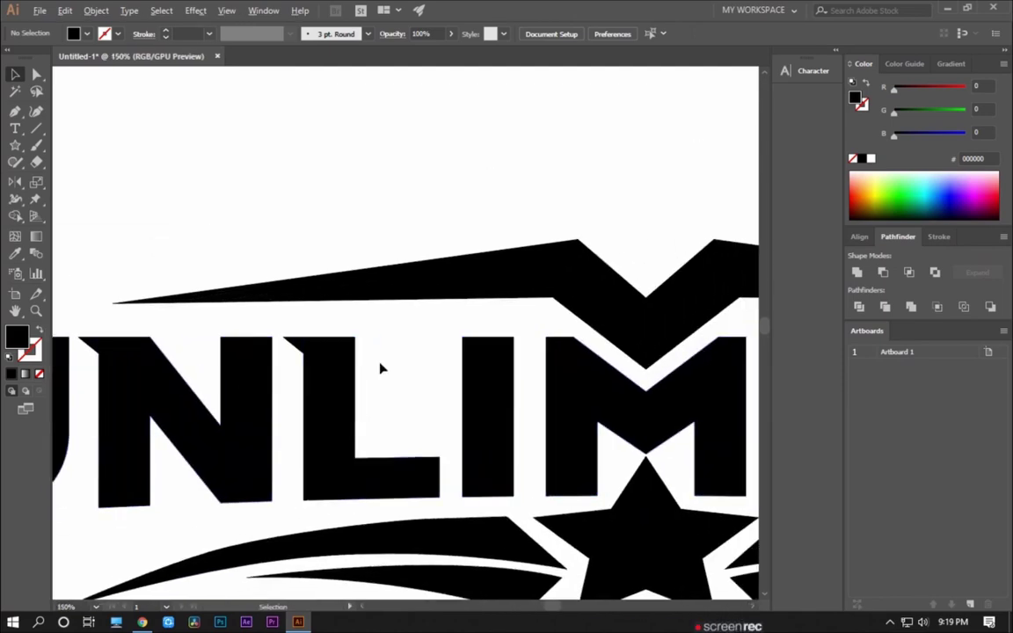
scroll(273, 352, up, 1)
drag(173, 325, 495, 349)
scroll(522, 332, up, 2)
scroll(378, 314, up, 2)
drag(377, 313, 325, 309)
scroll(276, 446, down, 3)
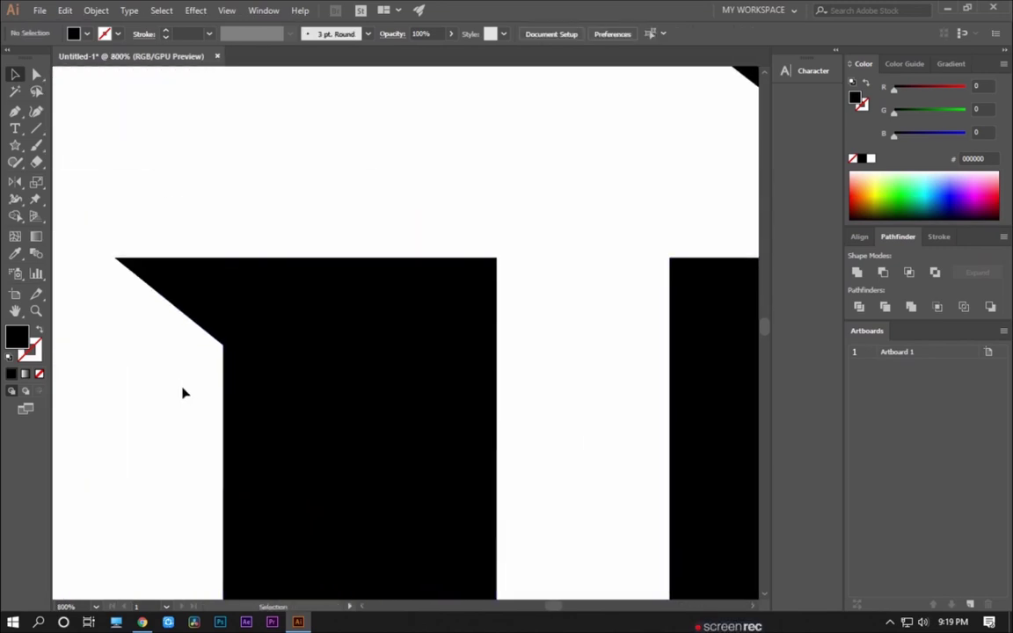
scroll(182, 393, down, 3)
scroll(143, 395, up, 2)
Copy a wedge onto the M's top-left corner, then select the small triangle beside the I and T.
mouse_move(124, 309)
mouse_down()
mouse_move(481, 346)
mouse_move(453, 345)
mouse_up()
scroll(493, 252, up, 3)
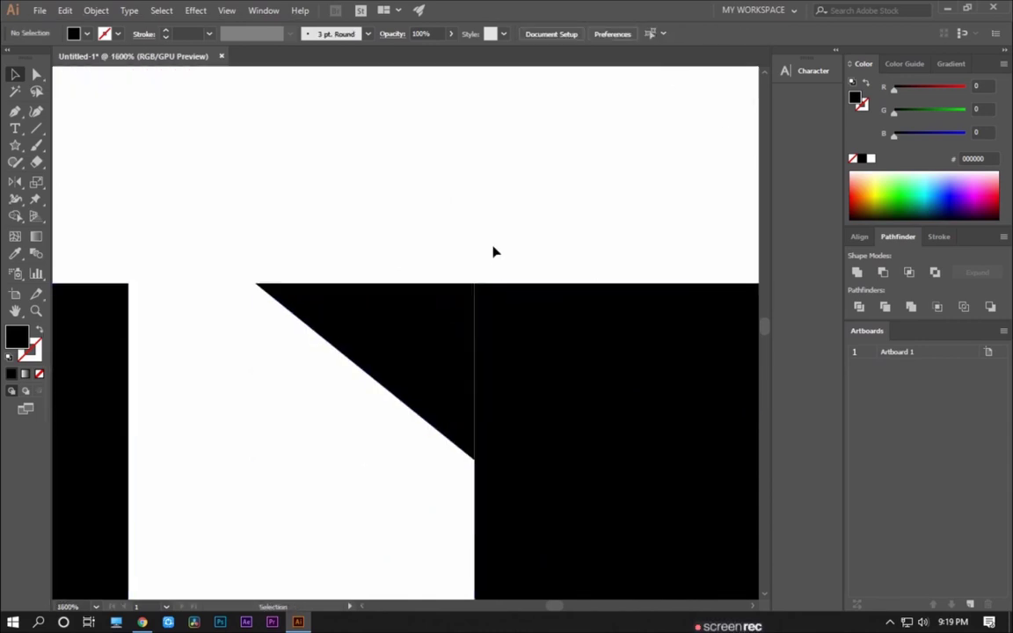
scroll(475, 303, up, 5)
click(264, 324)
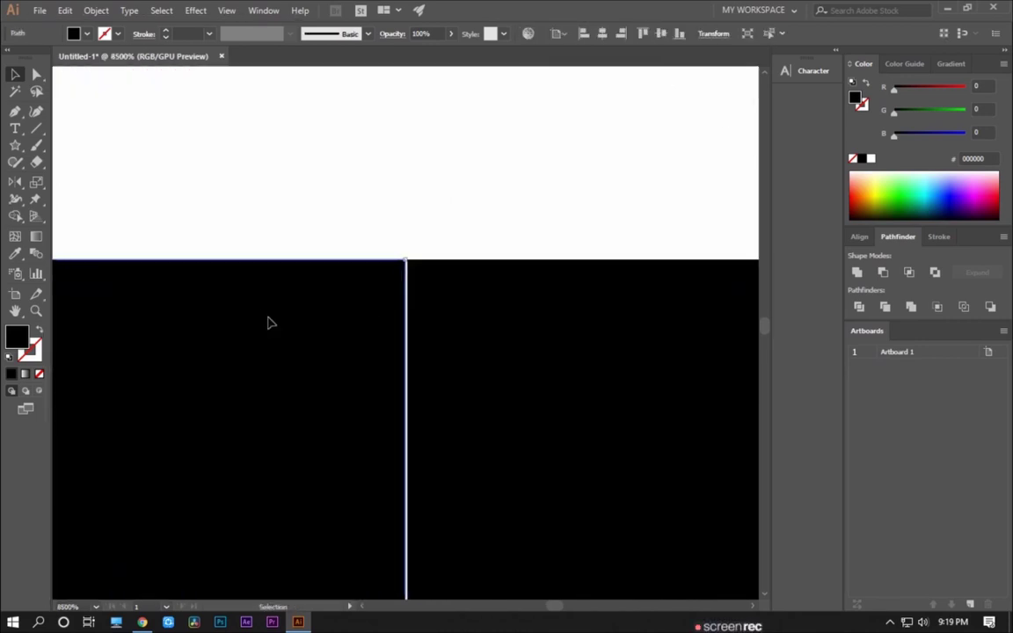
scroll(290, 290, down, 3)
scroll(343, 202, down, 3)
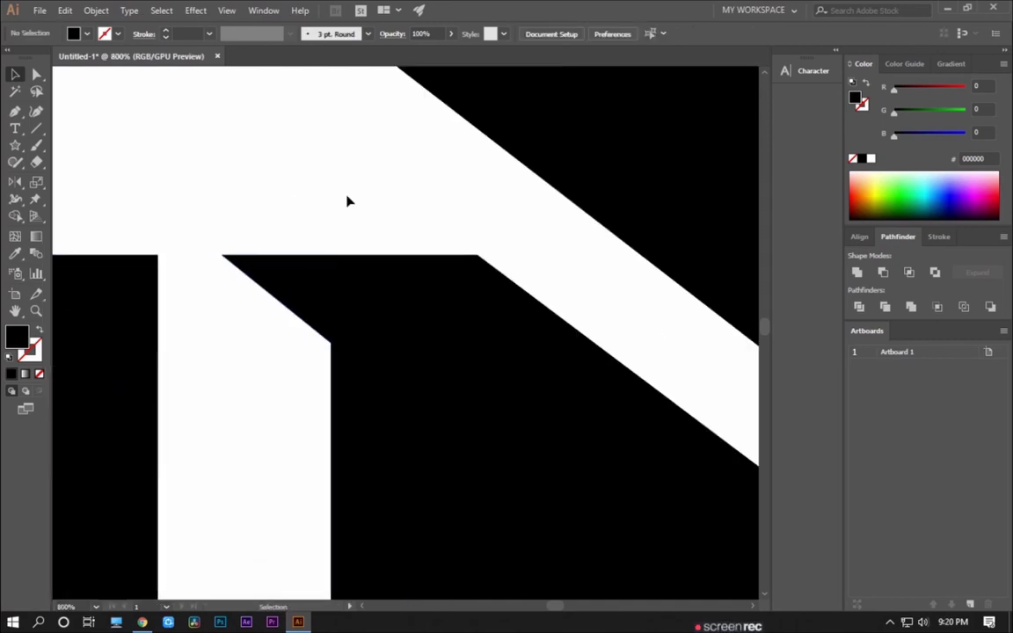
scroll(255, 238, down, 3)
mouse_move(255, 237)
mouse_down()
mouse_move(179, 275)
mouse_move(504, 344)
mouse_move(503, 299)
mouse_up()
click(195, 296)
scroll(513, 308, up, 3)
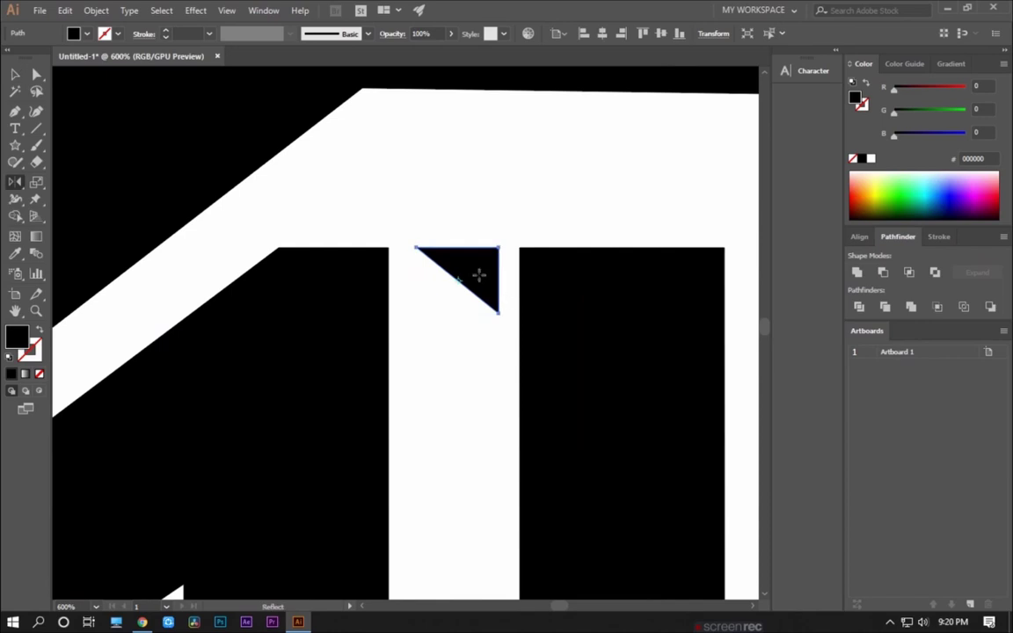
Reflect the triangle wedge and fit the mirrored copy onto the T's top corner.
alt+click(460, 277)
click(482, 388)
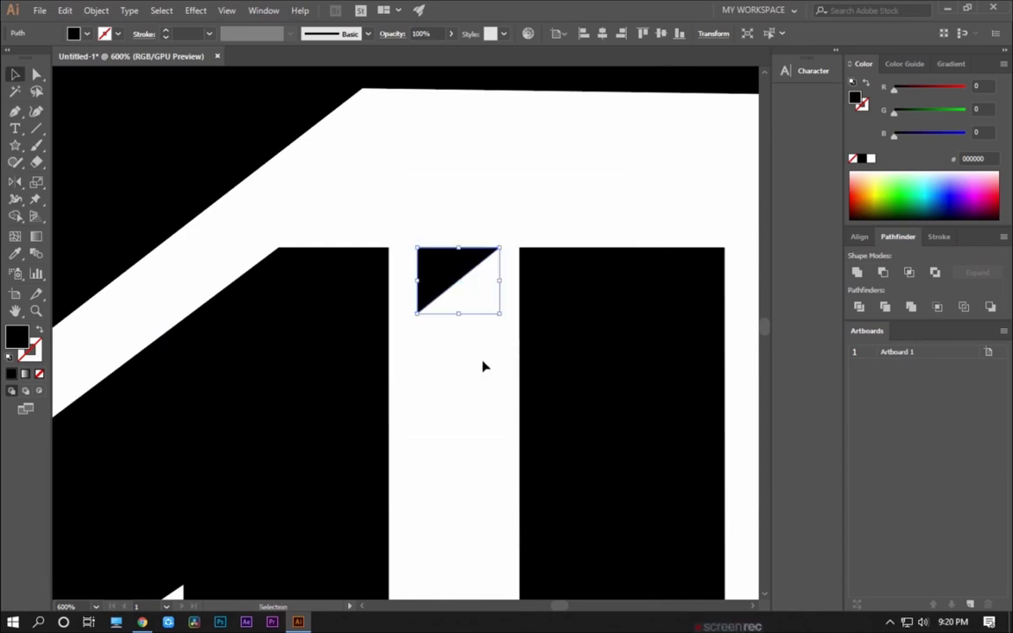
click(483, 366)
scroll(412, 287, up, 2)
mouse_move(466, 266)
mouse_down()
mouse_move(409, 271)
mouse_move(419, 243)
mouse_move(393, 226)
mouse_up()
scroll(349, 247, up, 3)
scroll(387, 252, up, 3)
drag(384, 185, 376, 179)
click(340, 107)
Check the join in Outline view, then copy the mirrored wedge right onto the next stem.
key(ctrl+y)
scroll(352, 119, down, 2)
scroll(351, 188, down, 2)
scroll(349, 189, down, 2)
key(ctrl+y)
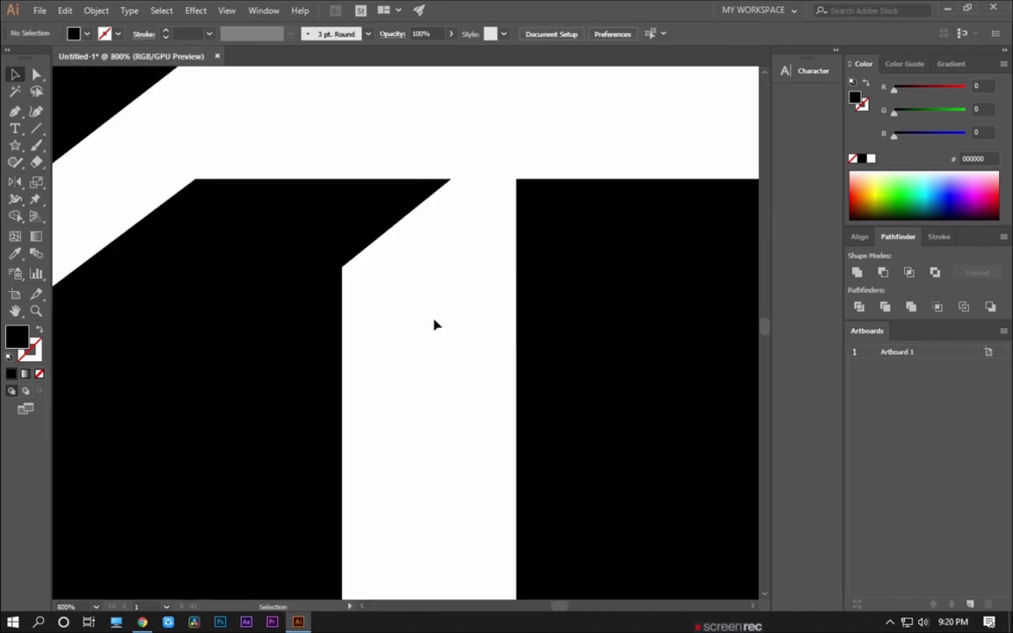
drag(434, 324, 224, 334)
scroll(224, 334, down, 1)
mouse_move(173, 264)
mouse_down()
mouse_move(506, 272)
mouse_move(454, 278)
mouse_up()
scroll(477, 183, up, 2)
scroll(475, 250, up, 3)
scroll(454, 278, down, 3)
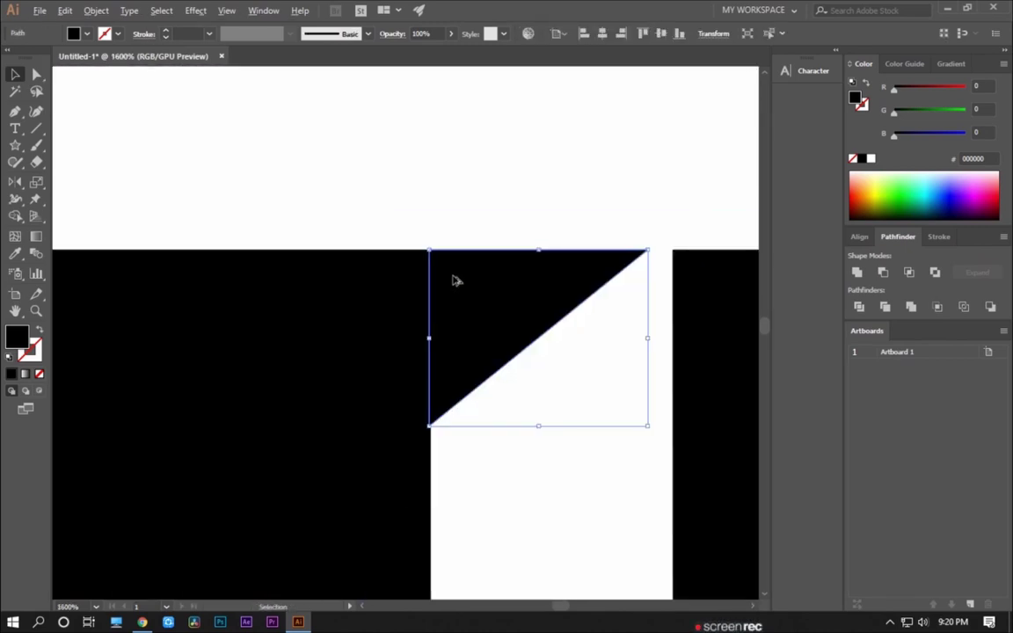
scroll(486, 219, down, 3)
scroll(373, 218, down, 2)
scroll(330, 242, down, 2)
Copy the mirrored wedge about 157 px across onto the E and check its alignment.
drag(285, 279, 617, 327)
click(315, 258)
scroll(315, 258, up, 2)
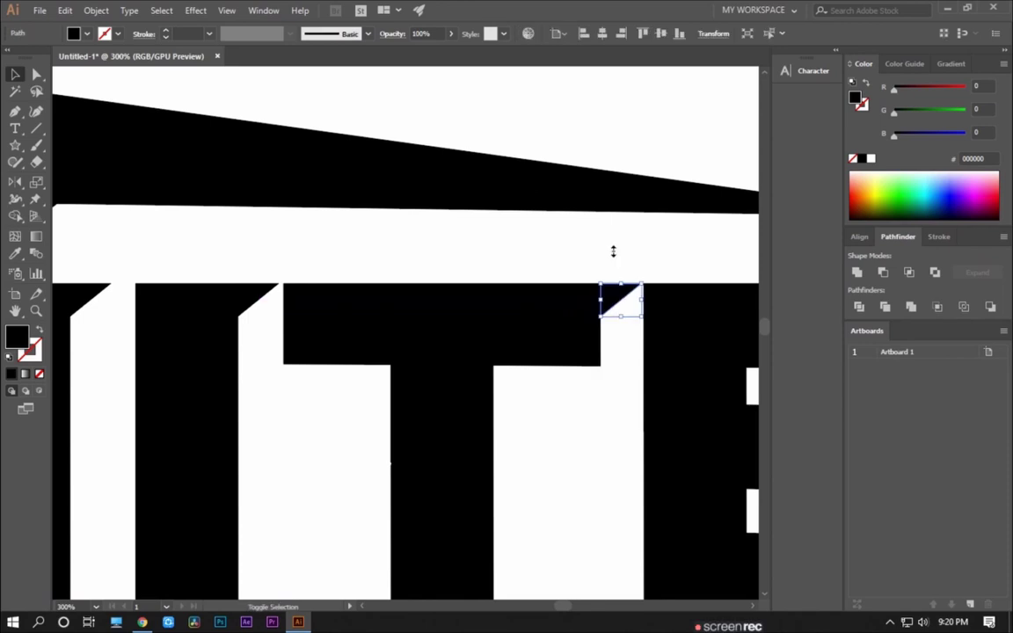
scroll(613, 250, up, 3)
scroll(560, 260, up, 3)
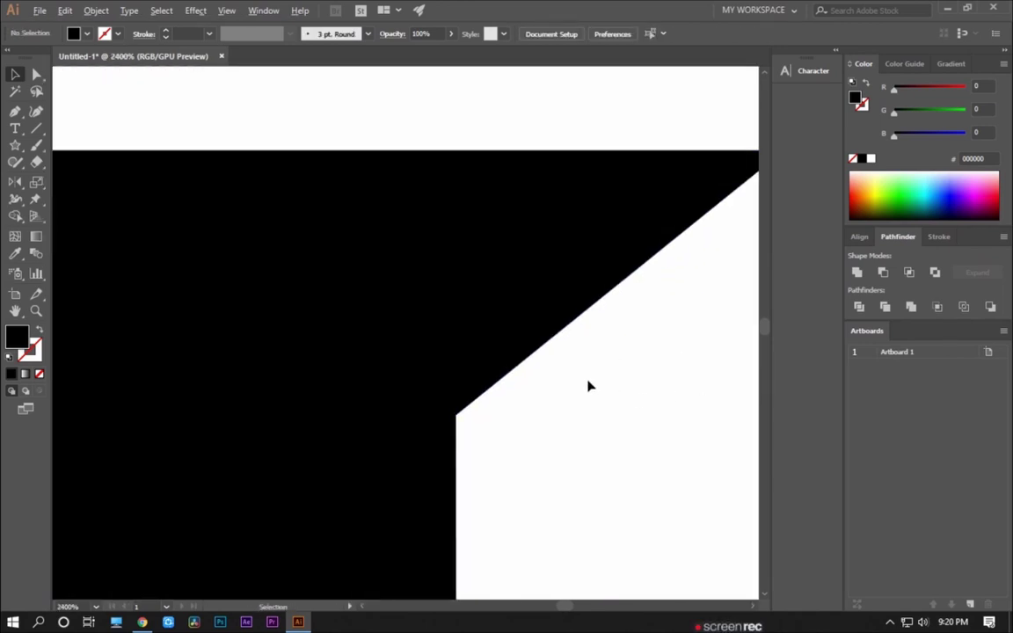
scroll(589, 386, down, 3)
scroll(599, 407, down, 3)
drag(186, 266, 539, 289)
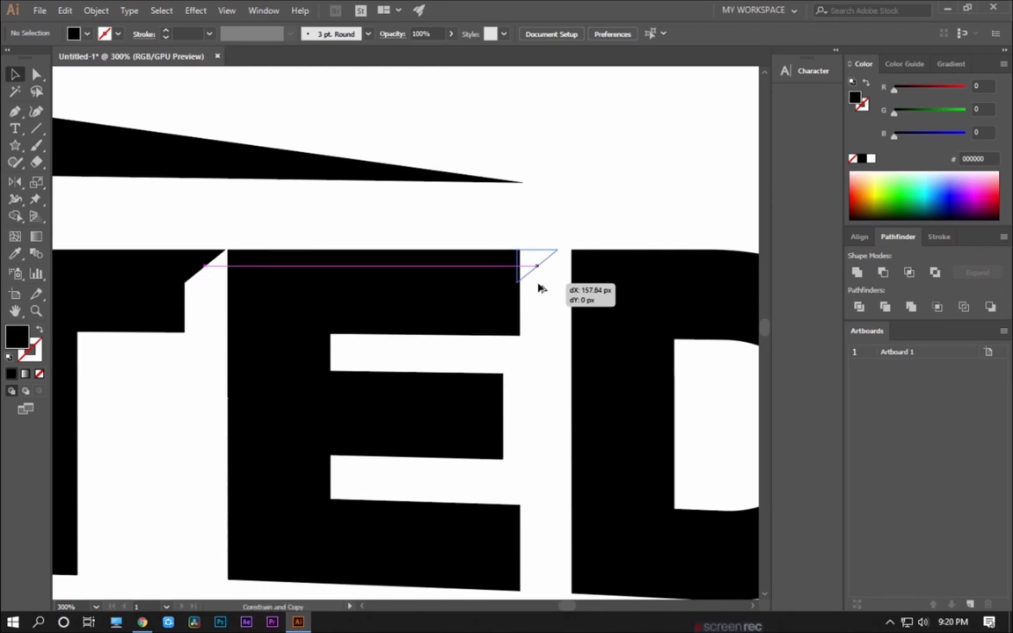
drag(540, 288, 541, 281)
scroll(540, 281, up, 3)
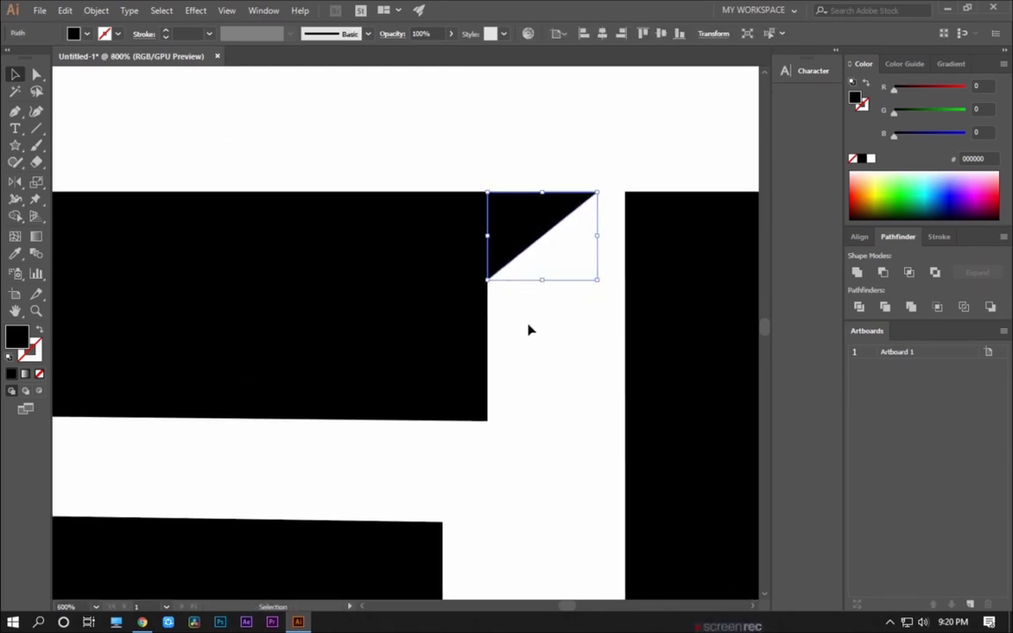
scroll(529, 329, up, 3)
click(570, 382)
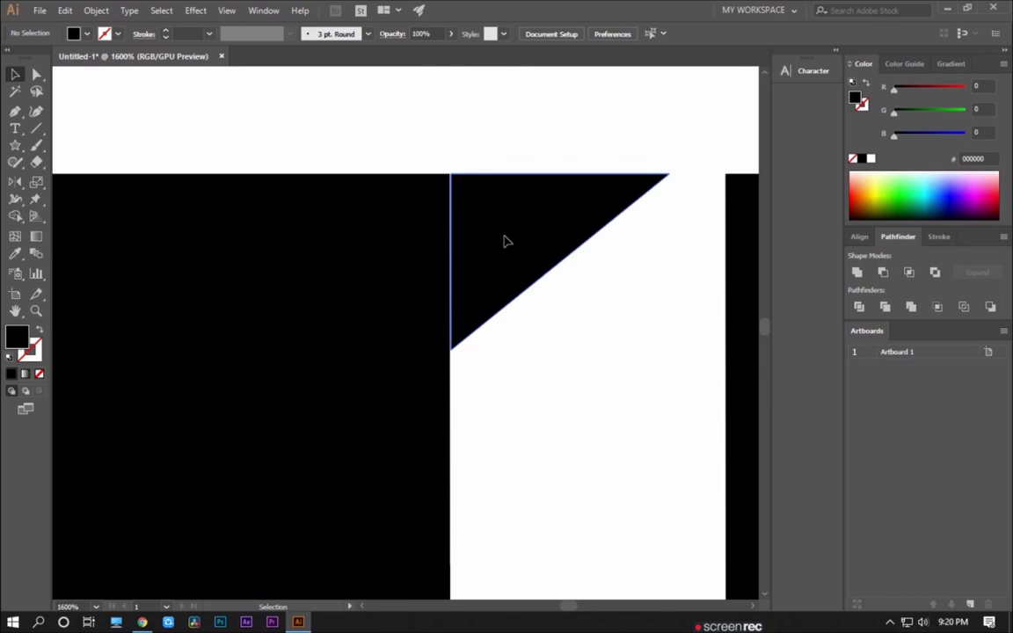
click(474, 192)
scroll(472, 217, up, 3)
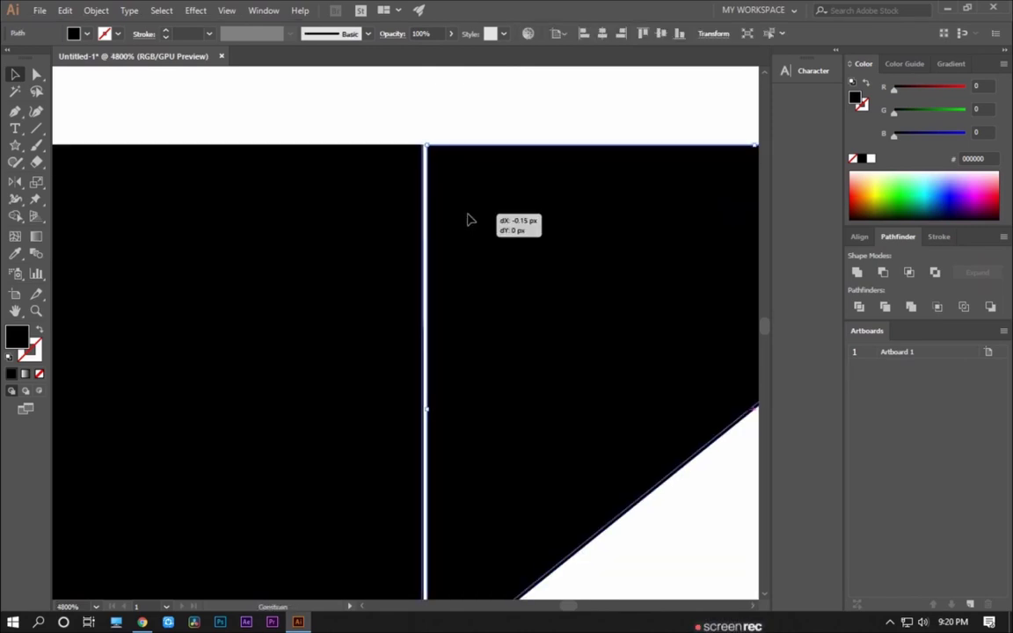
scroll(467, 220, down, 5)
scroll(470, 293, down, 3)
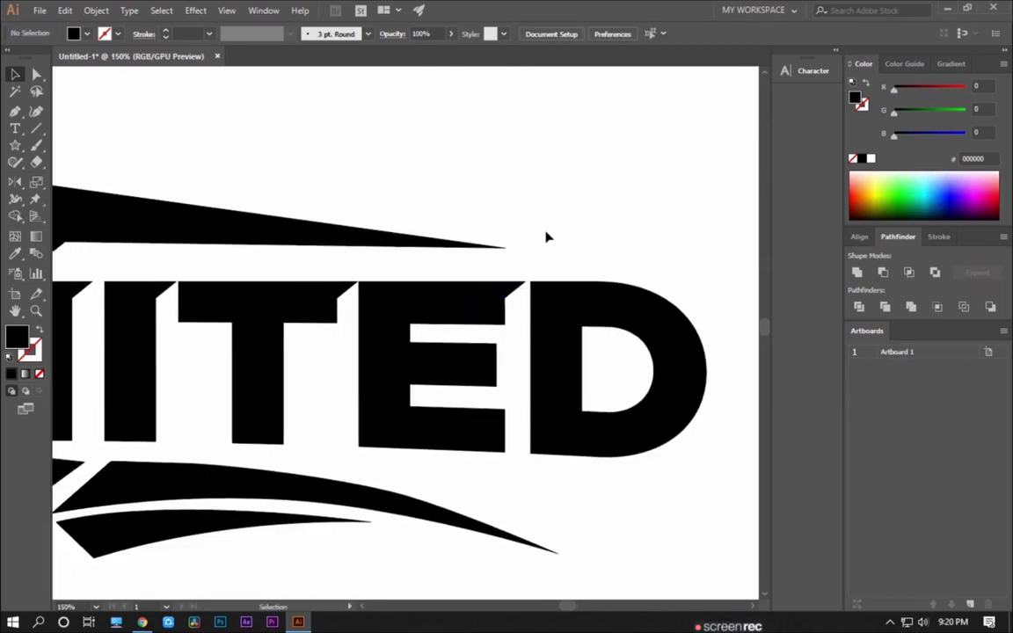
scroll(546, 233, down, 2)
scroll(549, 264, down, 1)
scroll(602, 254, down, 1)
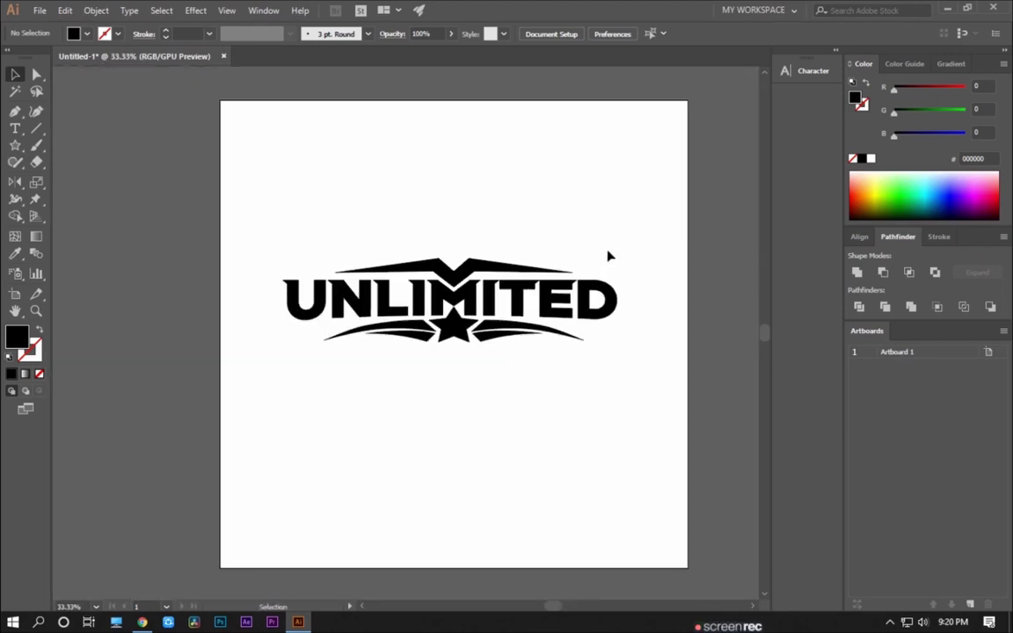
drag(638, 421, 638, 421)
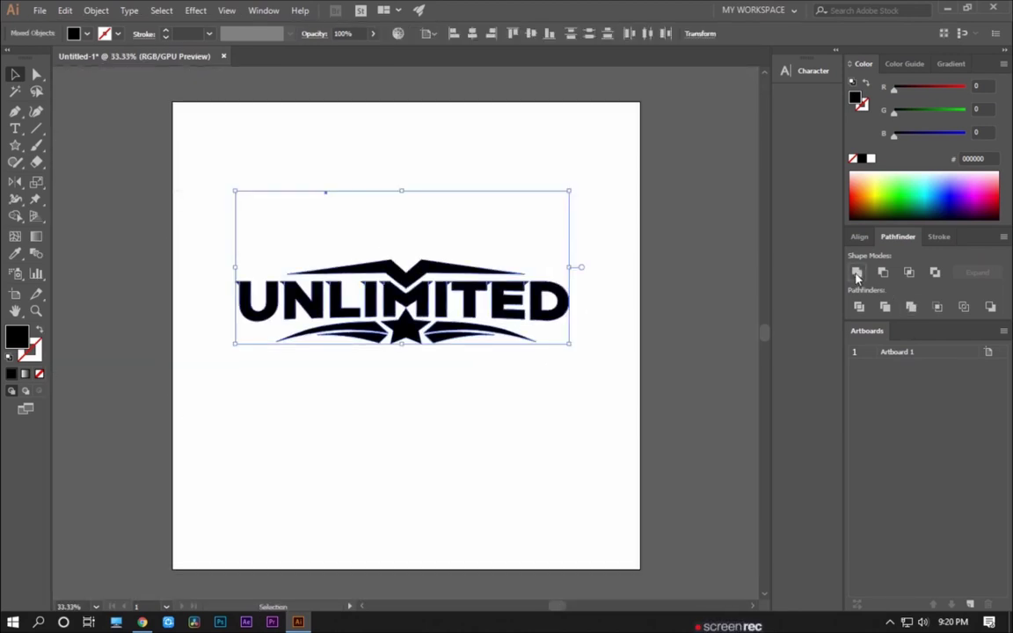
click(857, 274)
scroll(450, 220, up, 1)
scroll(448, 228, up, 1)
right_click(465, 327)
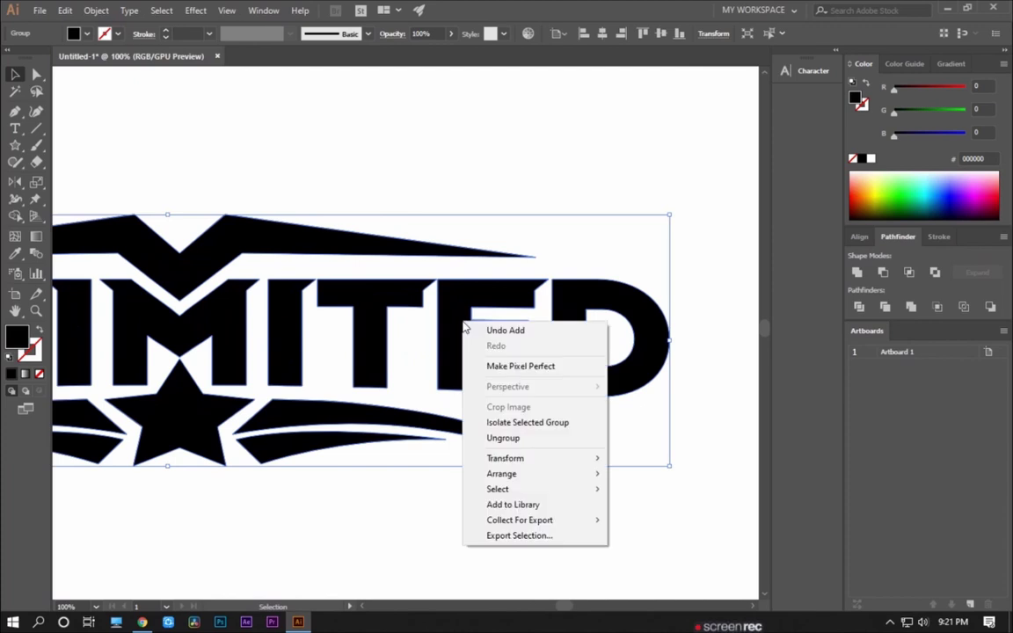
click(503, 438)
click(407, 331)
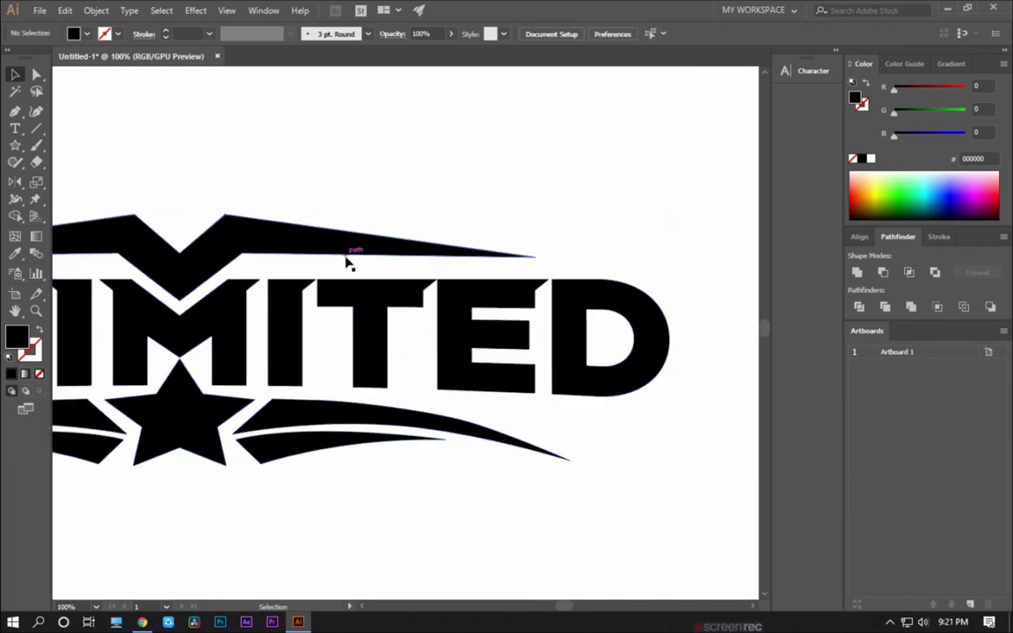
drag(609, 358, 605, 355)
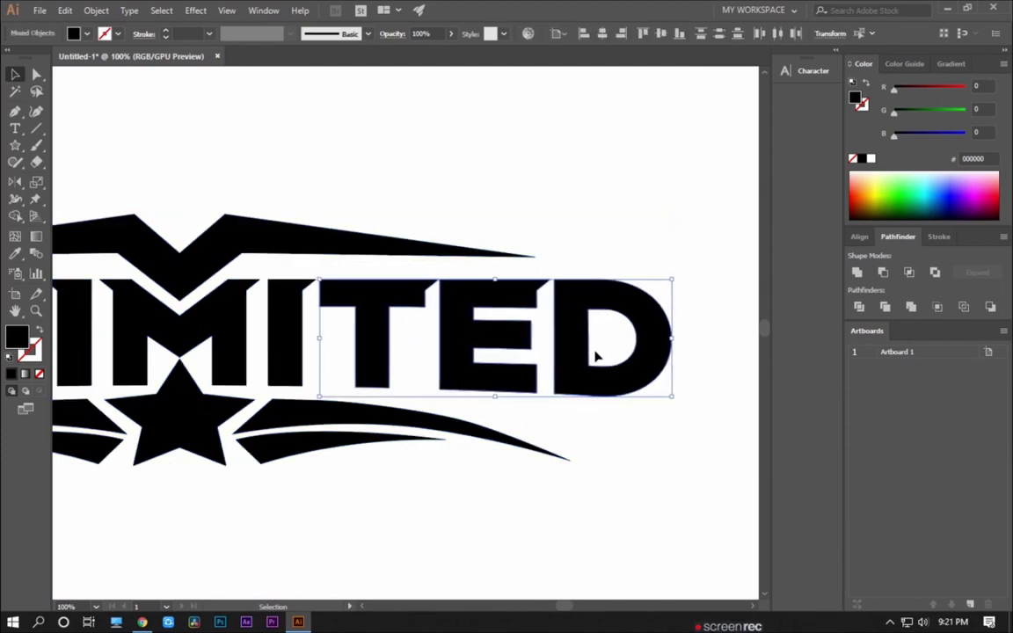
click(557, 271)
drag(556, 270, 595, 312)
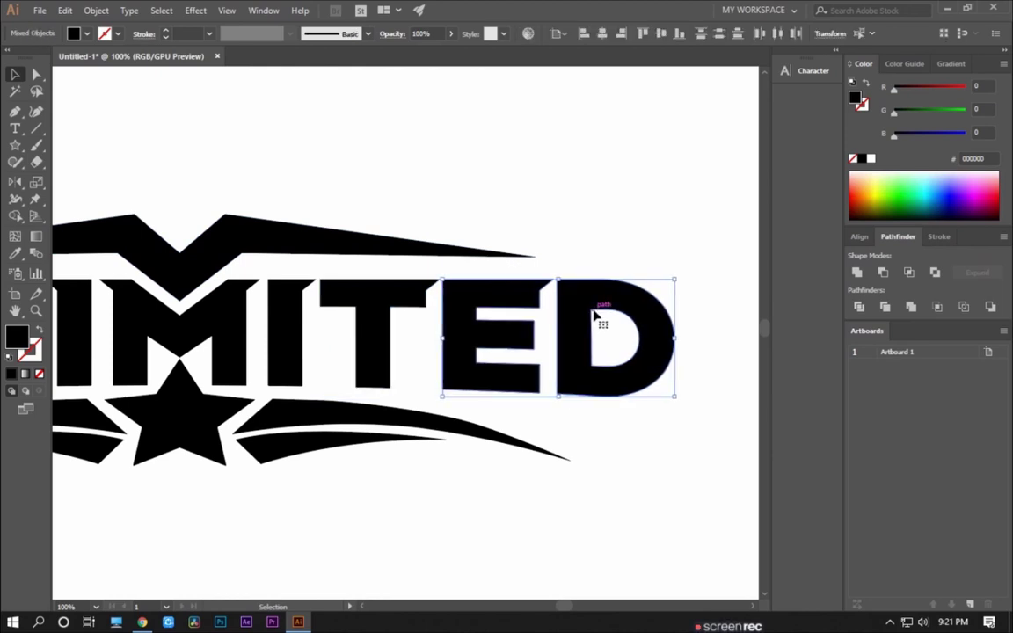
key(shift+Right)
click(635, 322)
click(587, 246)
key(ctrl+minus)
key(ctrl+minus)
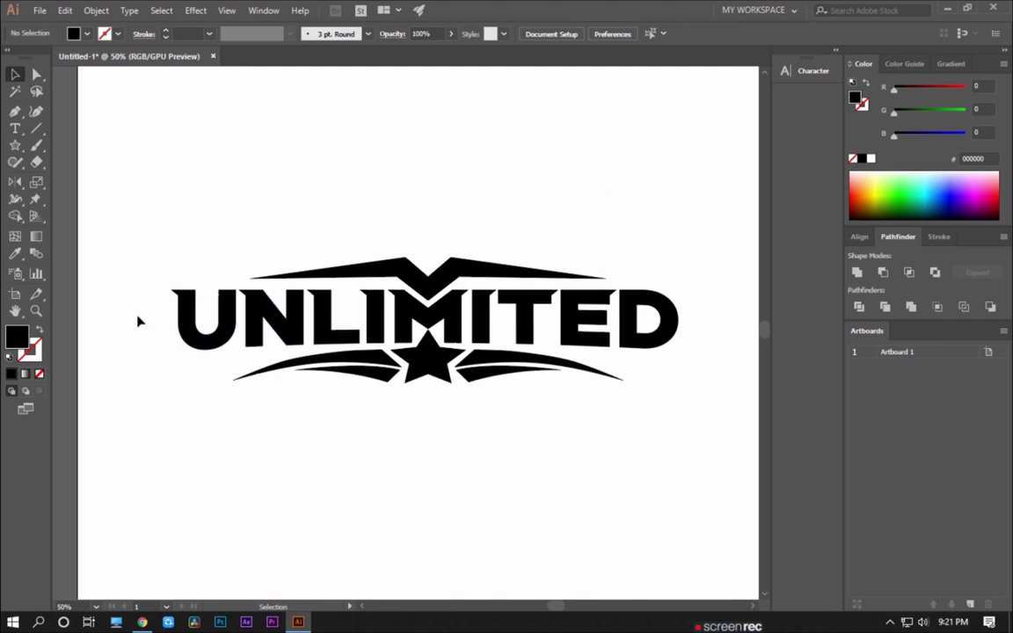
drag(701, 331, 706, 329)
click(592, 472)
key(v)
click(412, 300)
click(429, 405)
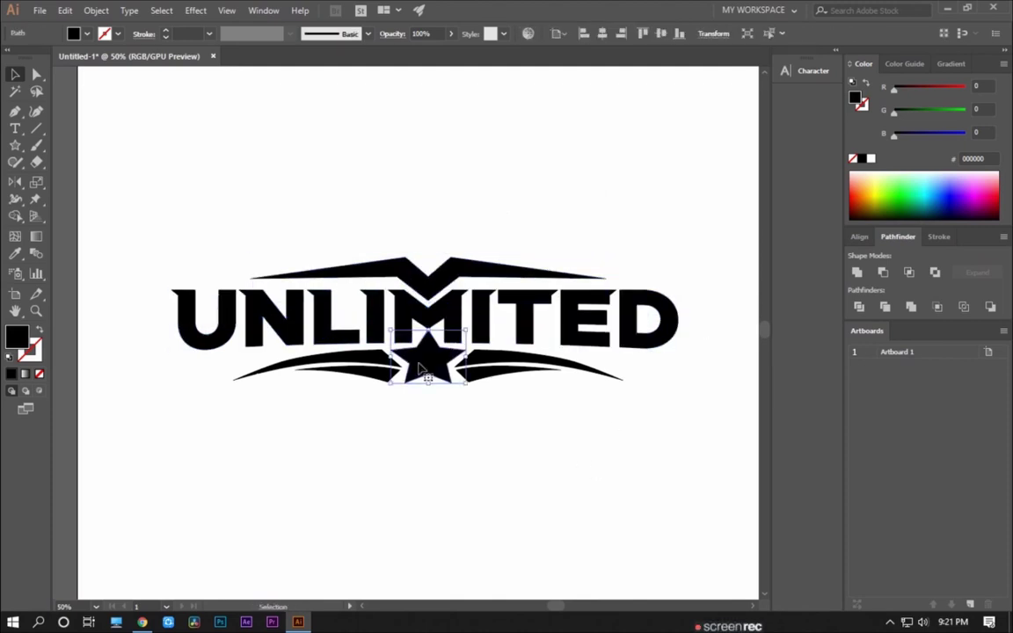
drag(355, 365, 354, 365)
click(245, 208)
key(ctrl+a)
key(ctrl+equal)
click(410, 228)
key(ctrl+minus)
drag(410, 228, 427, 184)
key(ctrl+equal)
key(ctrl+equal)
mouse_move(501, 402)
mouse_down()
mouse_move(267, 293)
mouse_move(236, 293)
mouse_up()
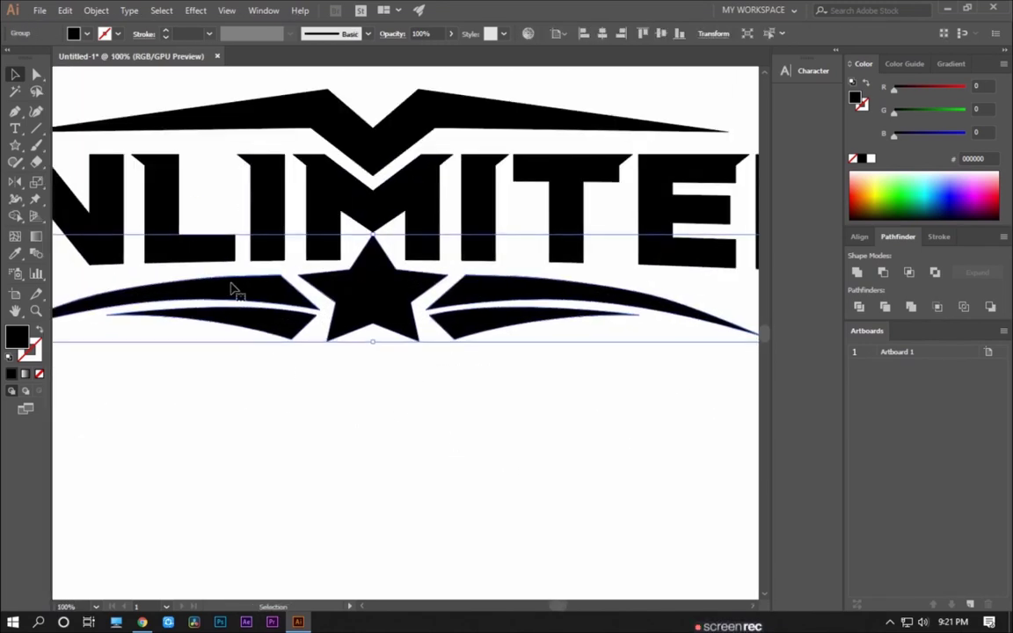
click(327, 409)
key(ctrl+minus)
key(ctrl+minus)
key(ctrl+minus)
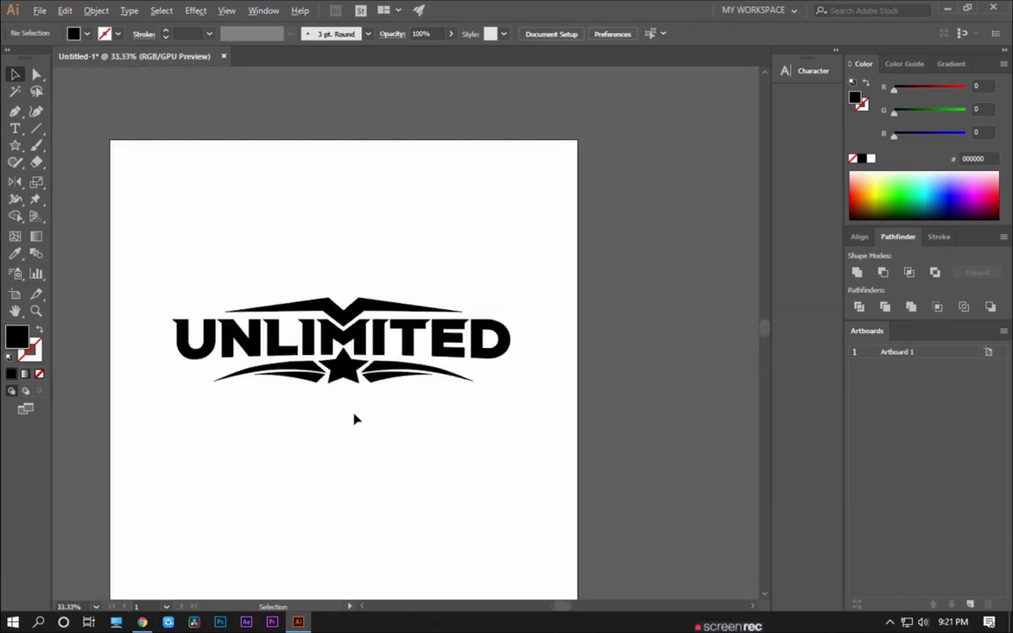
key(ctrl+equal)
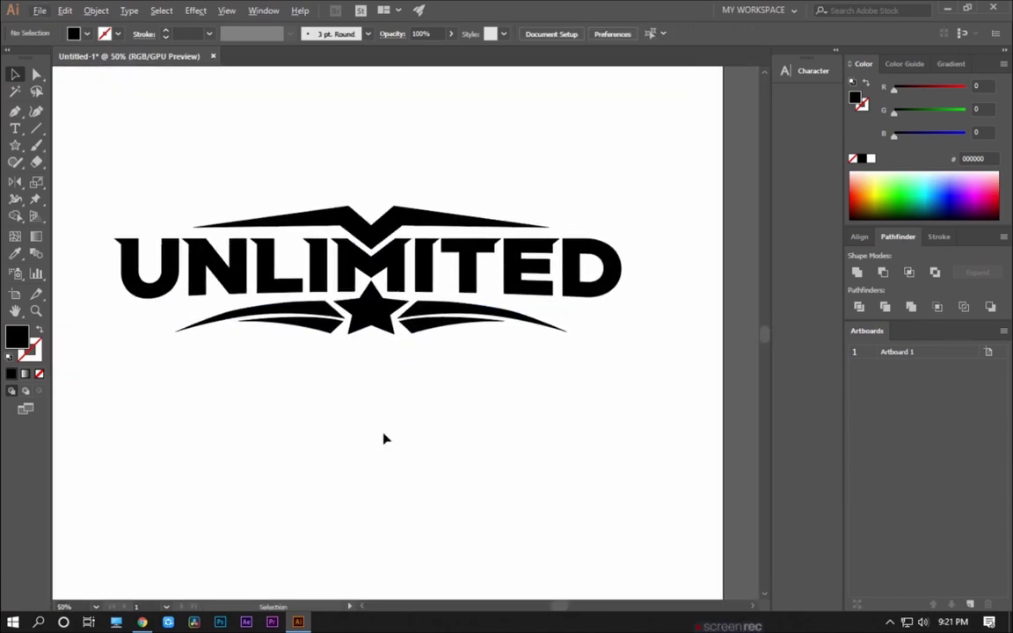
scroll(147, 267, up, 2)
scroll(149, 272, up, 2)
scroll(179, 177, down, 4)
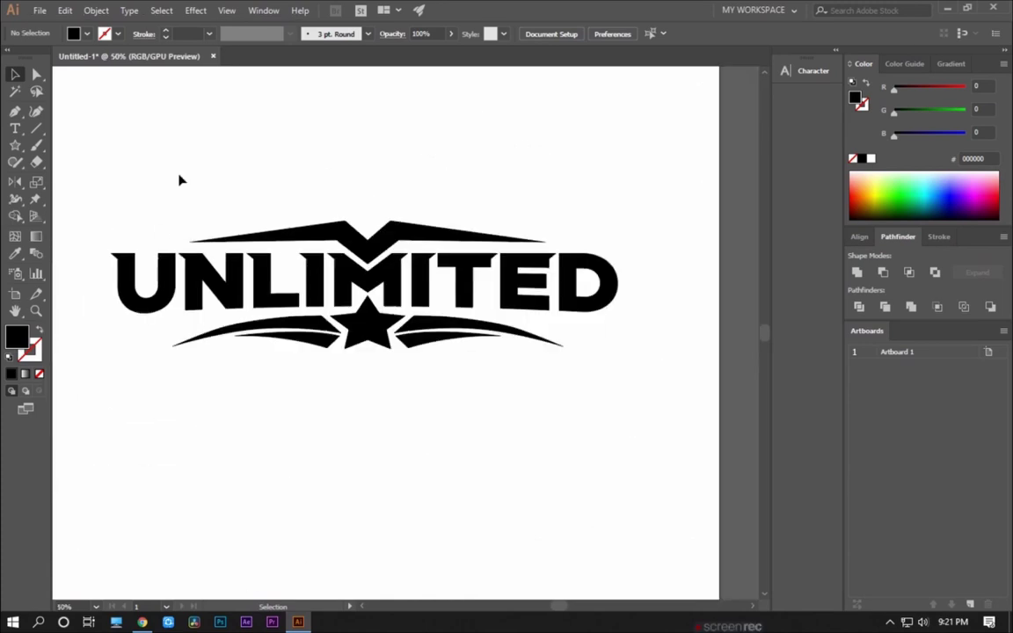
scroll(224, 217, up, 1)
scroll(346, 369, up, 2)
scroll(290, 354, down, 2)
scroll(290, 354, right, 2)
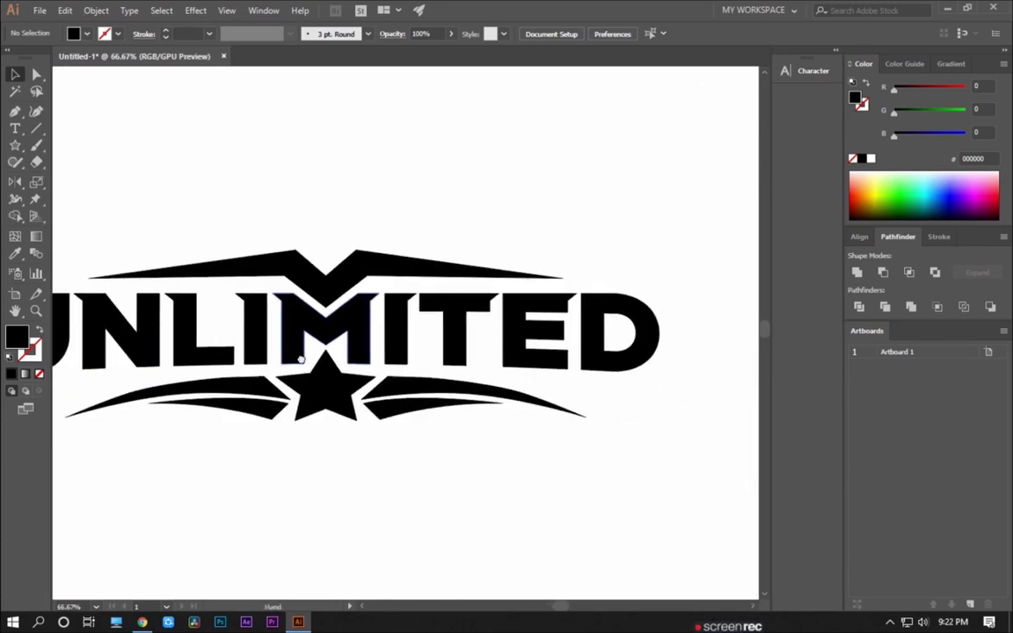
scroll(270, 248, right, 1)
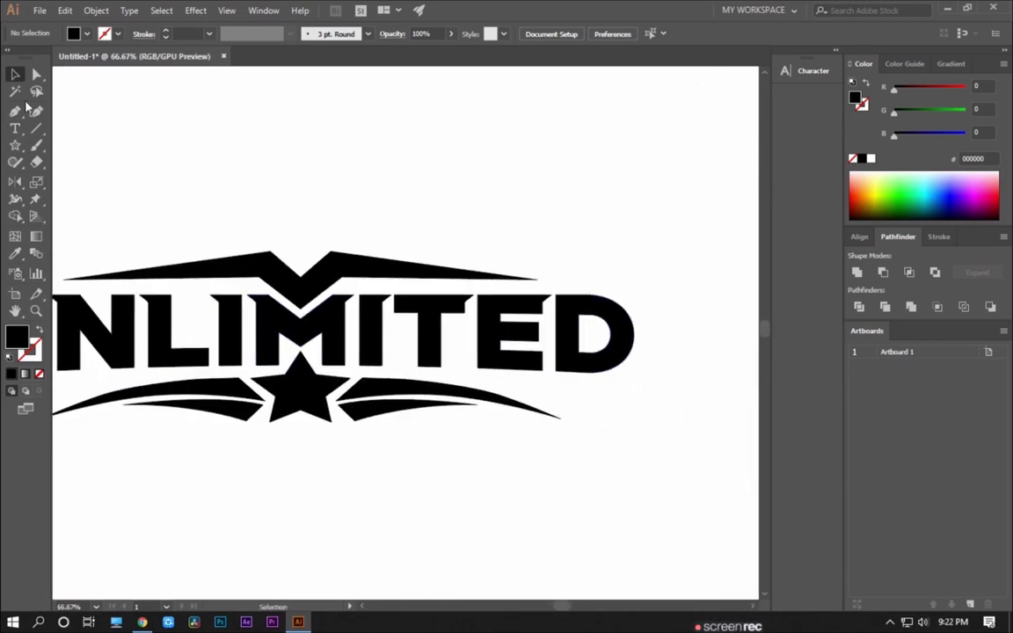
Pen-draw a small triangle wedge in the D's inner corner and fill it white.
scroll(601, 355, up, 2)
scroll(542, 349, up, 2)
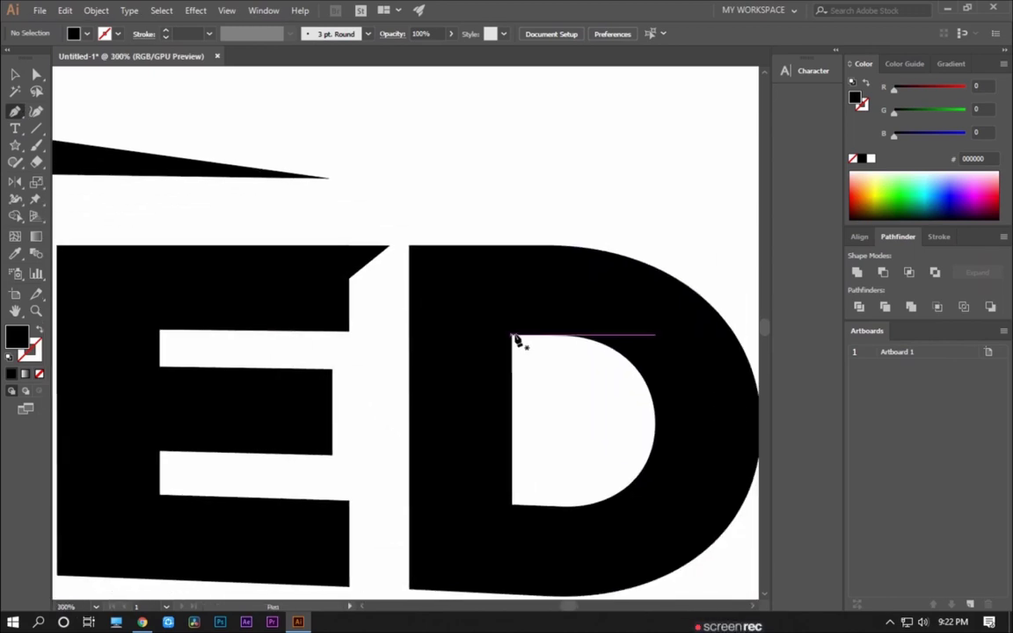
click(474, 335)
click(511, 335)
scroll(514, 344, up, 2)
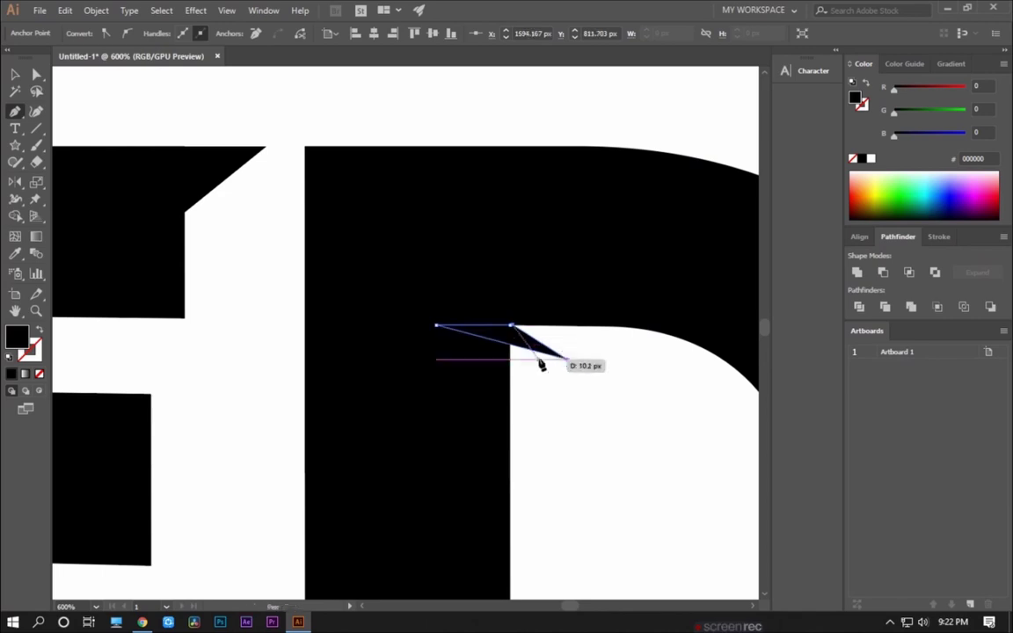
click(563, 382)
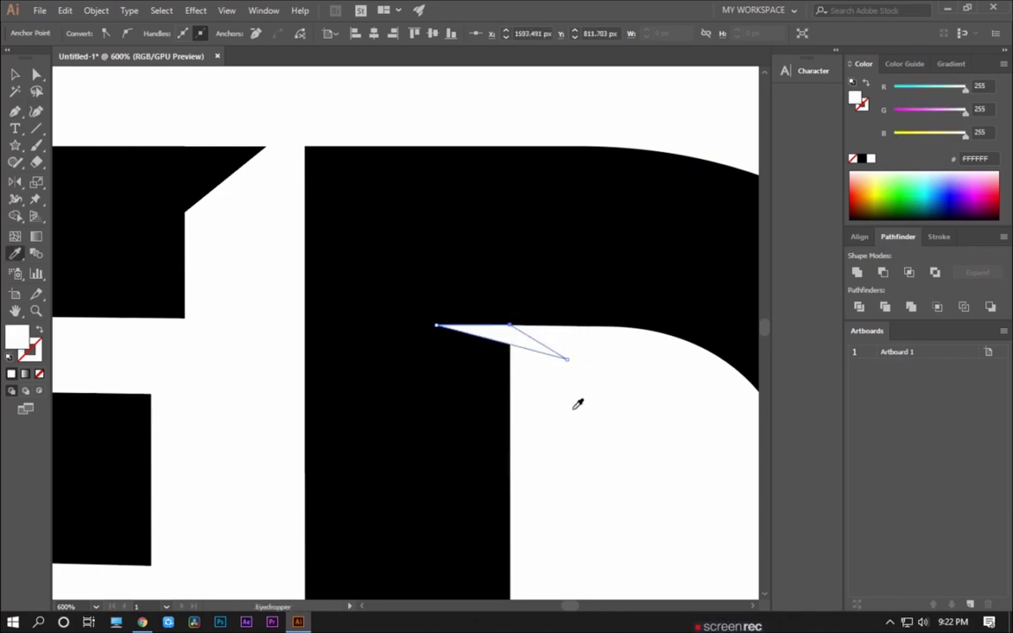
key(v)
click(577, 403)
Line the white wedge up with the D's inner edge using Outline view.
scroll(562, 411, down, 2)
scroll(599, 314, down, 1)
scroll(558, 355, down, 1)
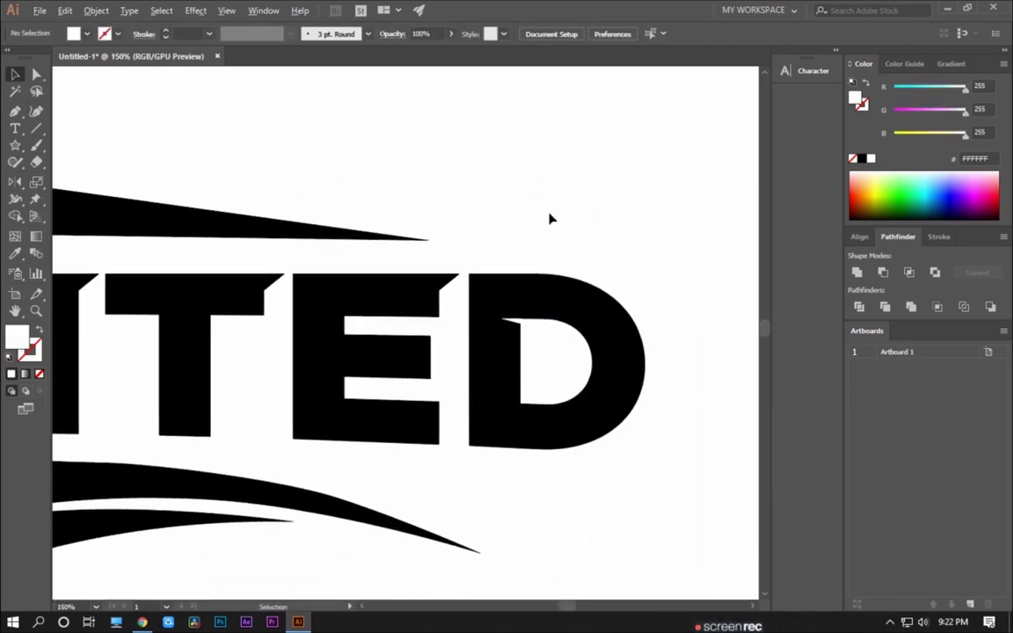
scroll(545, 233, down, 2)
scroll(540, 263, up, 1)
scroll(571, 290, up, 1)
scroll(603, 300, up, 2)
drag(593, 280, 250, 284)
scroll(233, 286, up, 3)
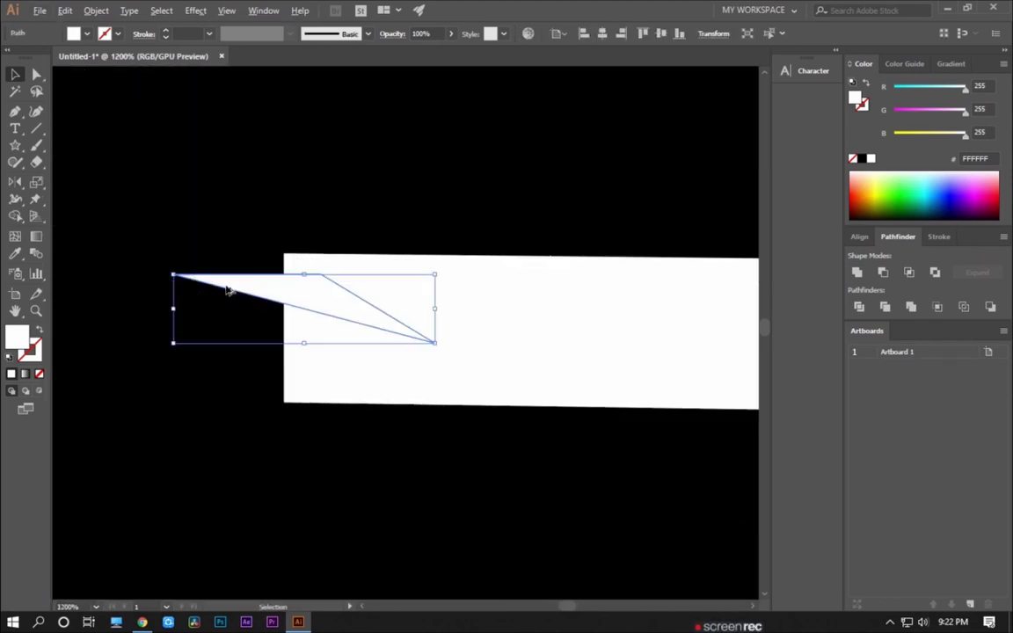
scroll(389, 244, up, 2)
key(ctrl+y)
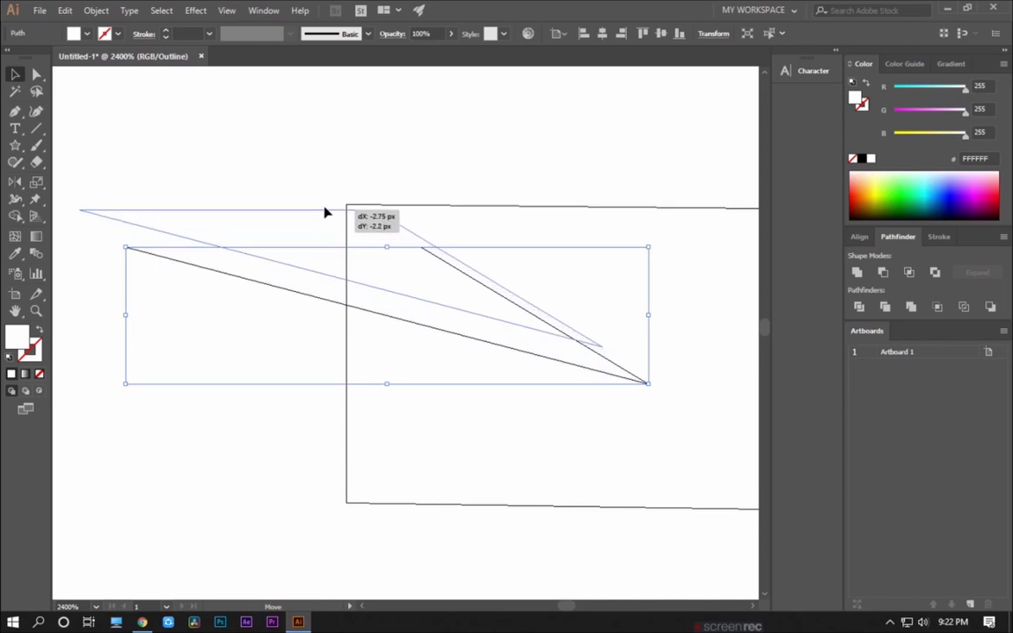
drag(363, 248, 321, 208)
click(396, 246)
scroll(383, 207, up, 1)
drag(403, 188, 370, 190)
scroll(396, 250, down, 6)
key(ctrl+y)
Snap the wedge's diagonal precisely onto the D's corner.
scroll(141, 323, down, 1)
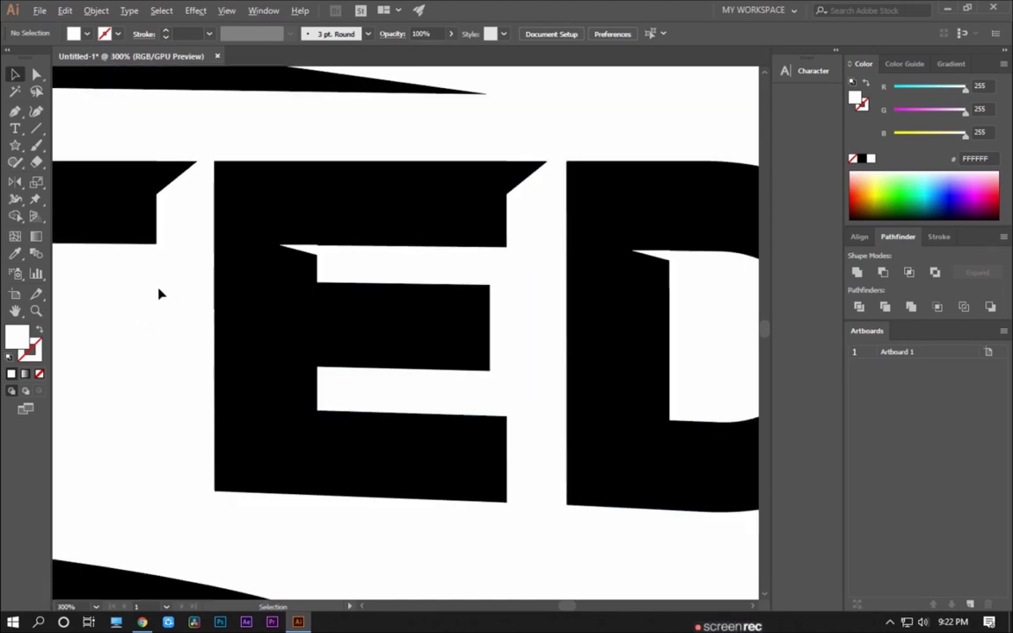
scroll(159, 290, up, 3)
scroll(432, 233, up, 2)
scroll(628, 258, up, 2)
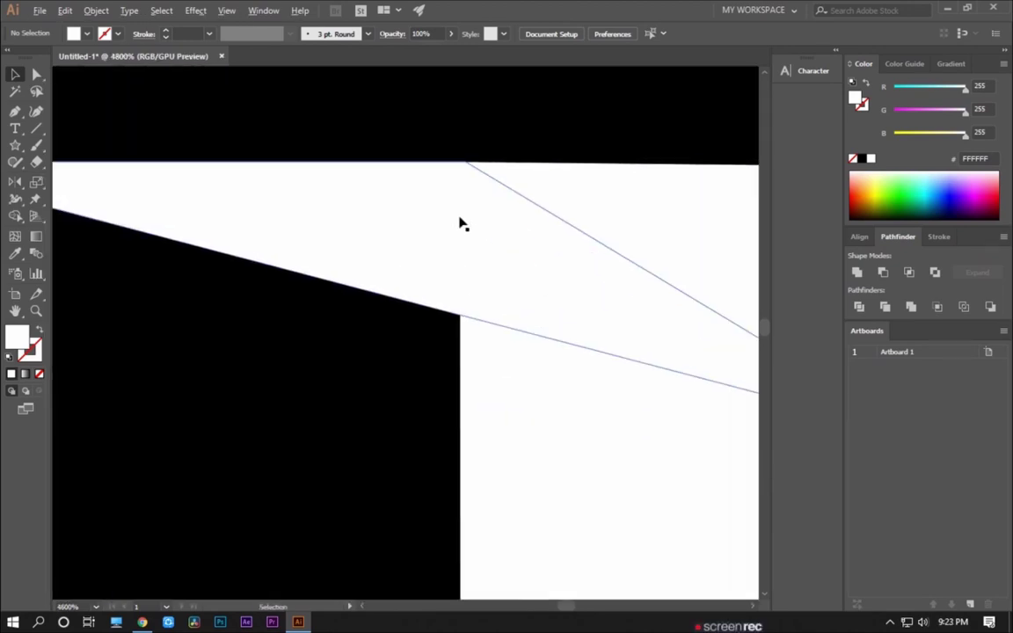
key(ctrl+y)
scroll(495, 197, up, 2)
scroll(509, 163, up, 2)
scroll(415, 267, up, 1)
drag(415, 267, 176, 406)
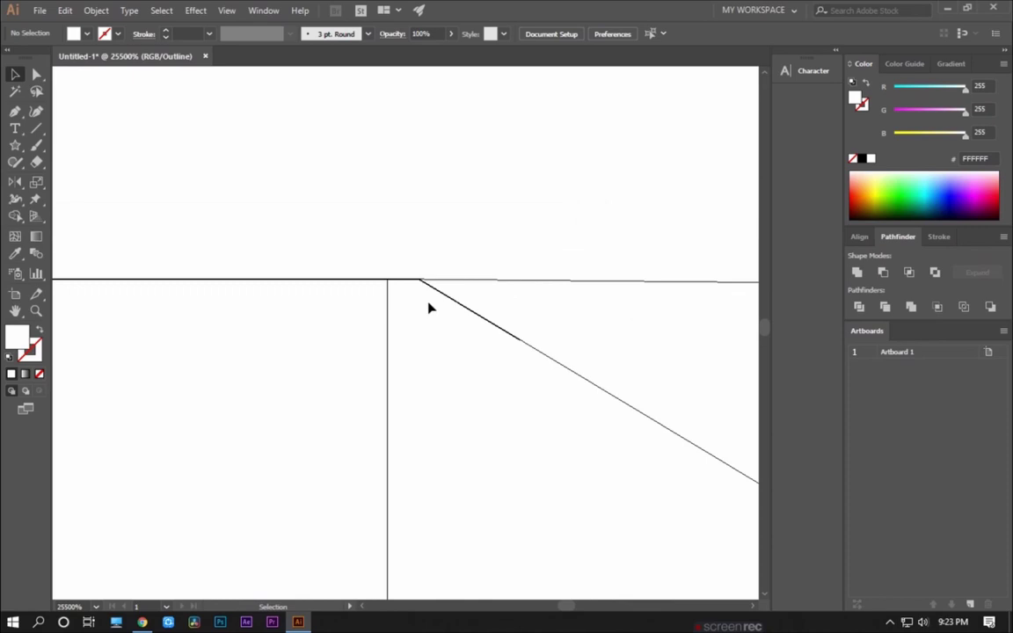
drag(439, 297, 456, 296)
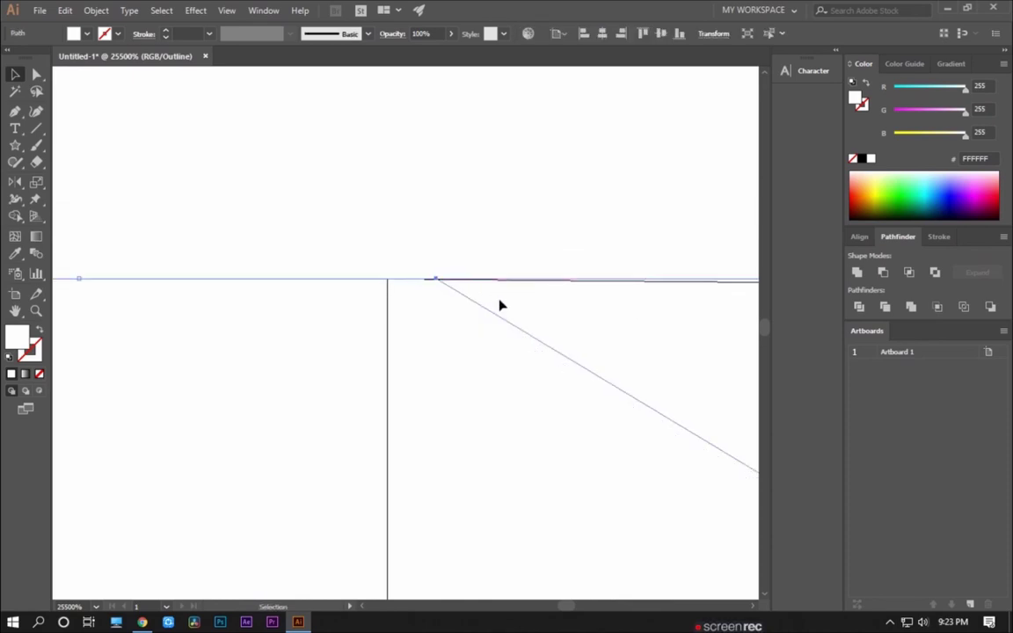
scroll(509, 323, down, 3)
scroll(532, 396, down, 3)
key(ctrl+y)
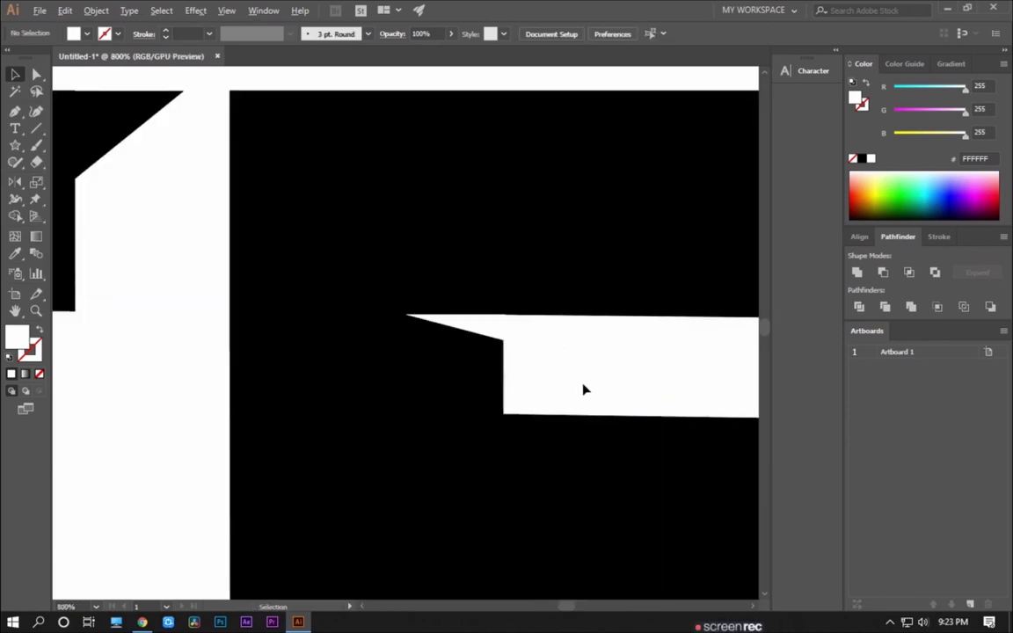
Move the white wedge into the E's inner corner and align it in Outline view.
scroll(588, 388, down, 3)
scroll(602, 388, down, 3)
scroll(578, 363, down, 1)
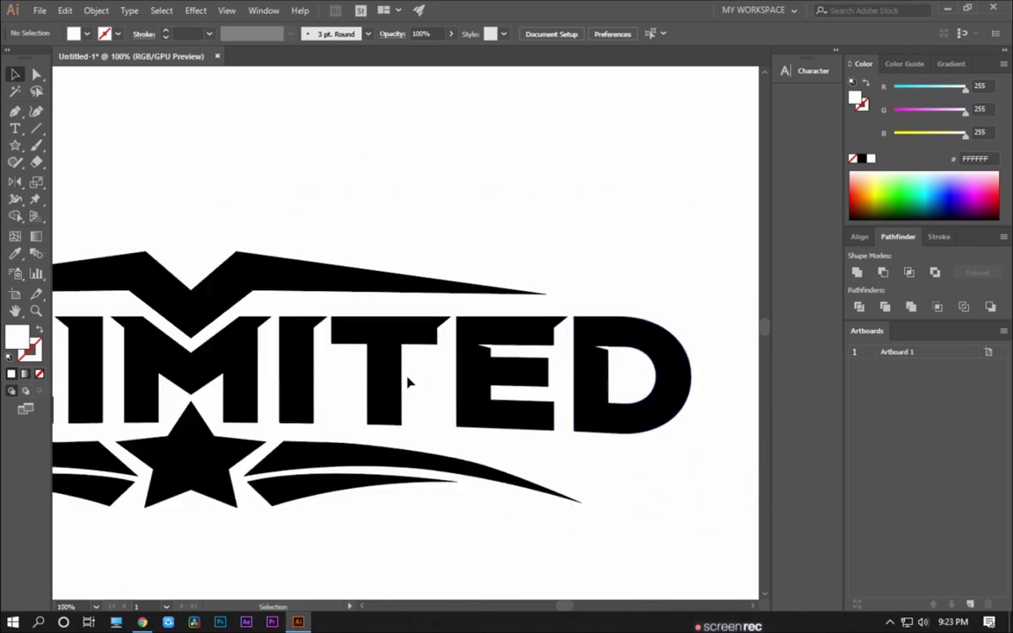
scroll(407, 382, left, 3)
scroll(580, 380, up, 3)
drag(637, 337, 373, 337)
scroll(373, 339, up, 5)
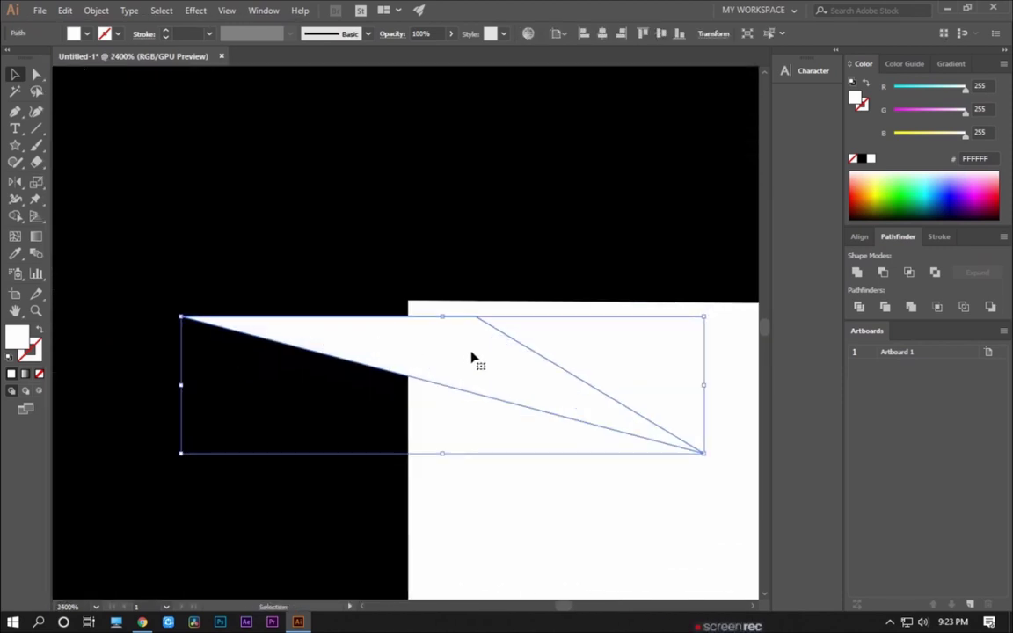
key(ctrl+y)
drag(483, 326, 429, 313)
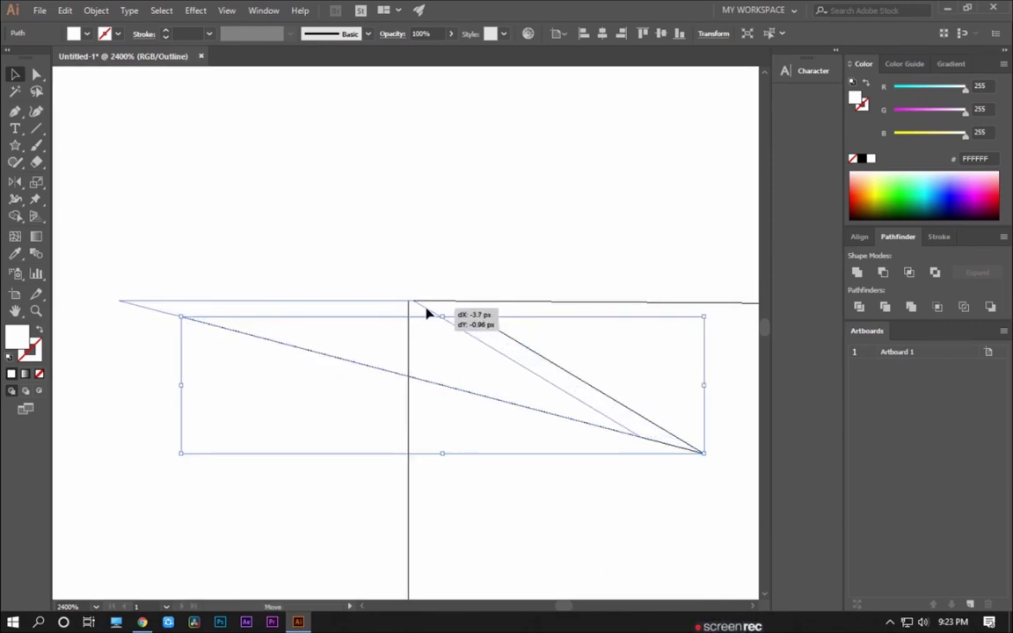
click(452, 472)
scroll(451, 472, down, 3)
scroll(452, 472, down, 1)
Pen-draw a white wedge triangle notching the M's inner right corner.
key(ctrl+y)
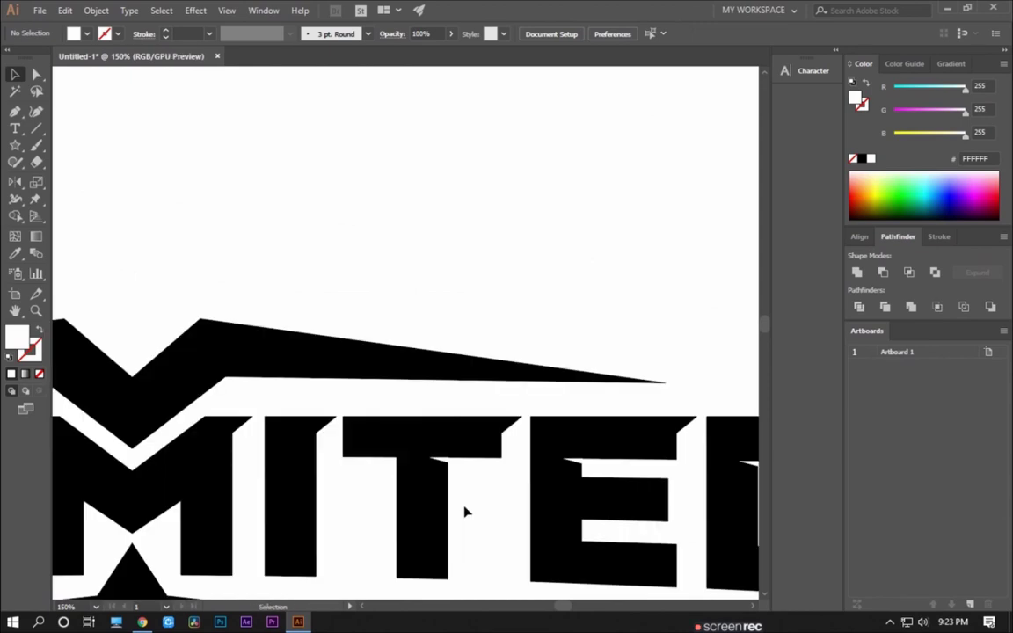
scroll(515, 344, down, 2)
scroll(482, 335, up, 2)
scroll(436, 355, up, 2)
scroll(459, 380, up, 1)
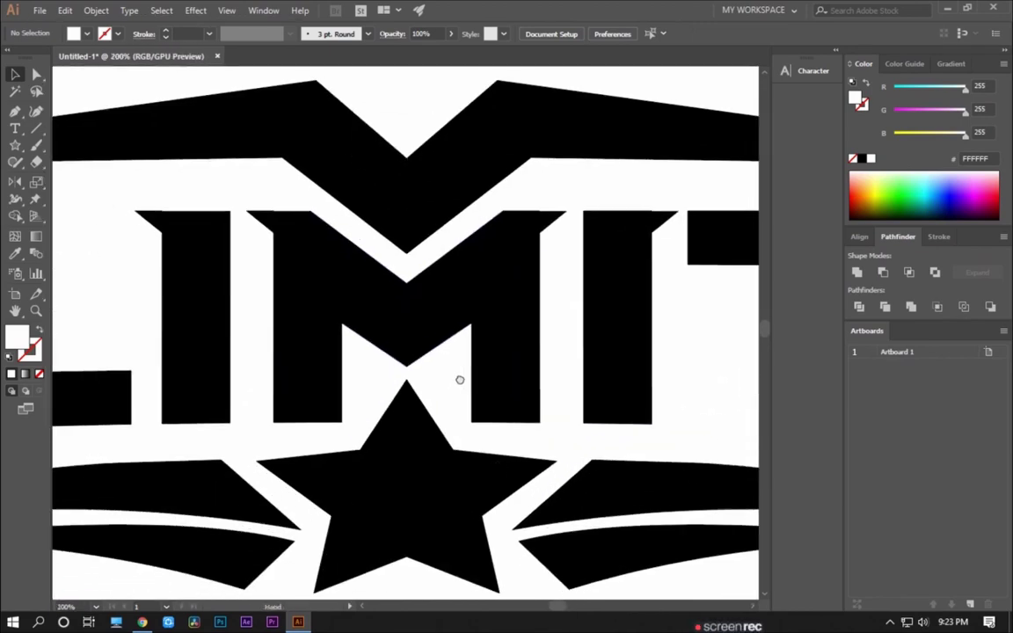
scroll(475, 306, up, 2)
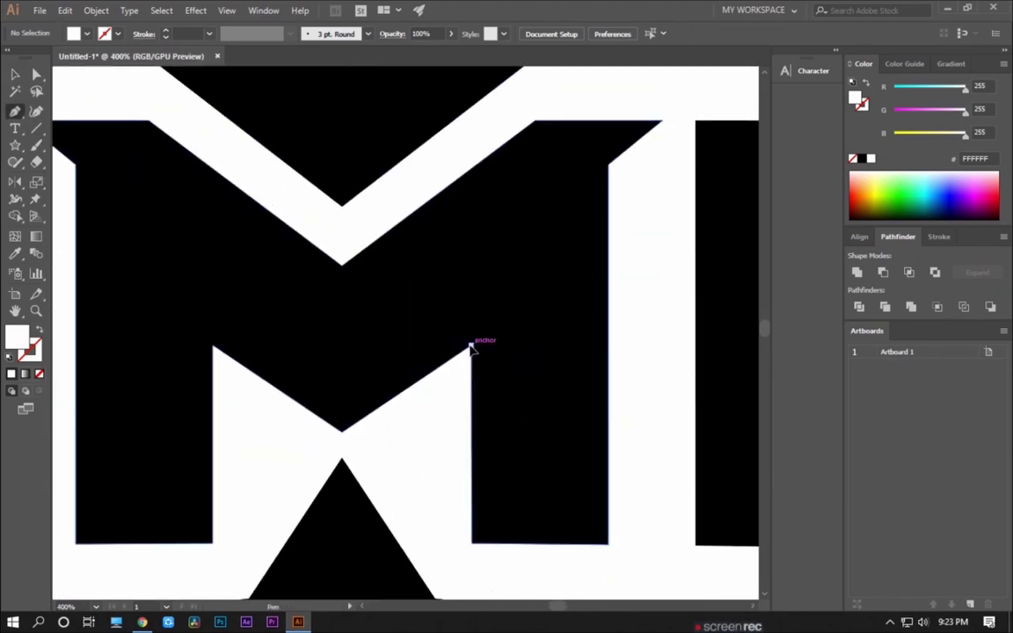
click(470, 345)
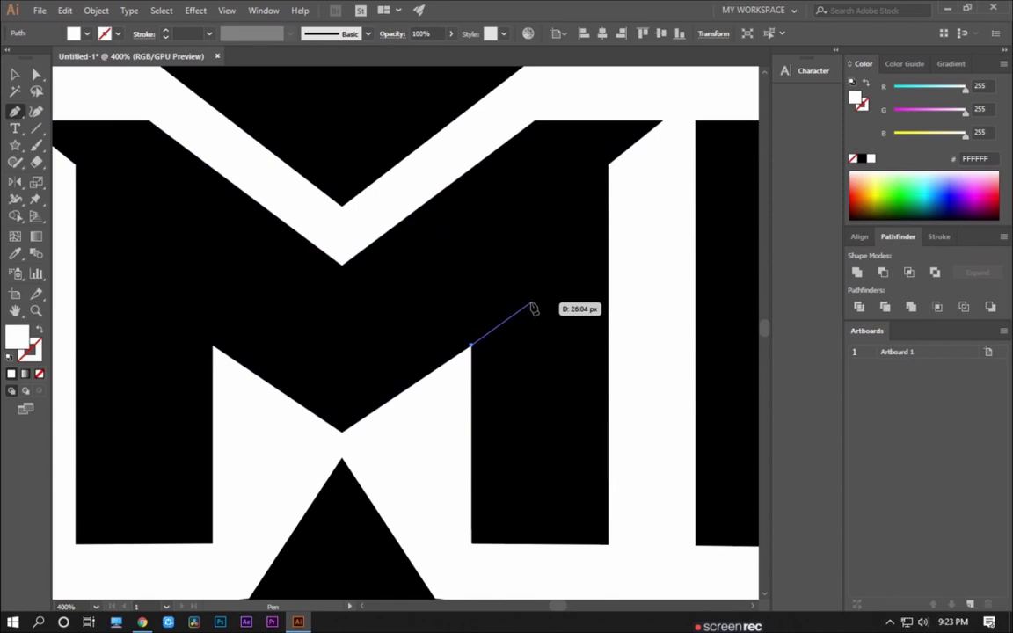
click(439, 374)
key(v)
drag(470, 345, 510, 319)
click(23, 112)
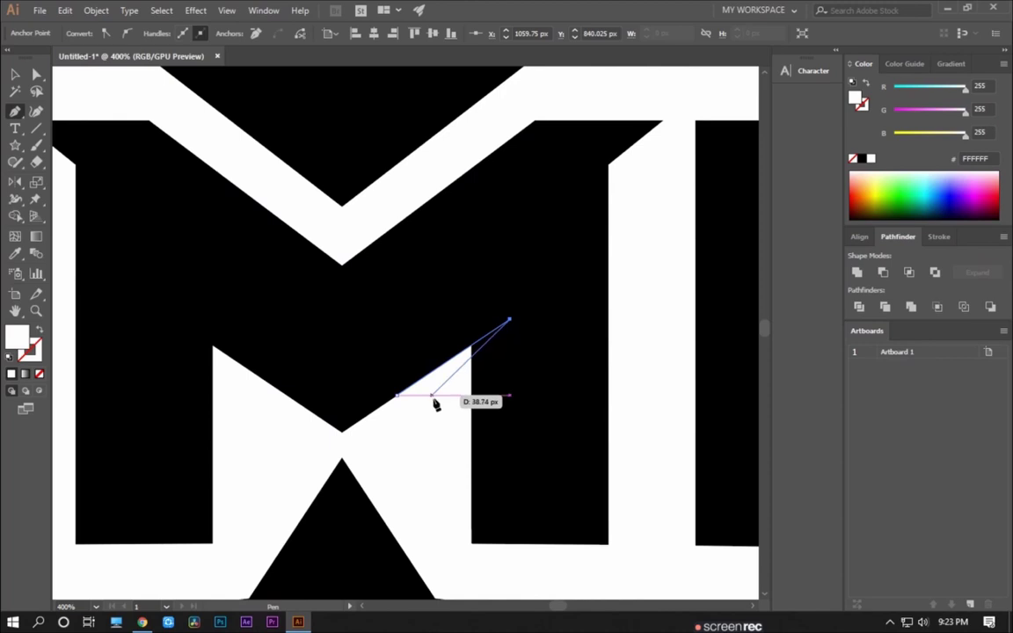
Mirror a copy of the wedge across the M's centre onto its inner left corner.
key(ctrl+minus)
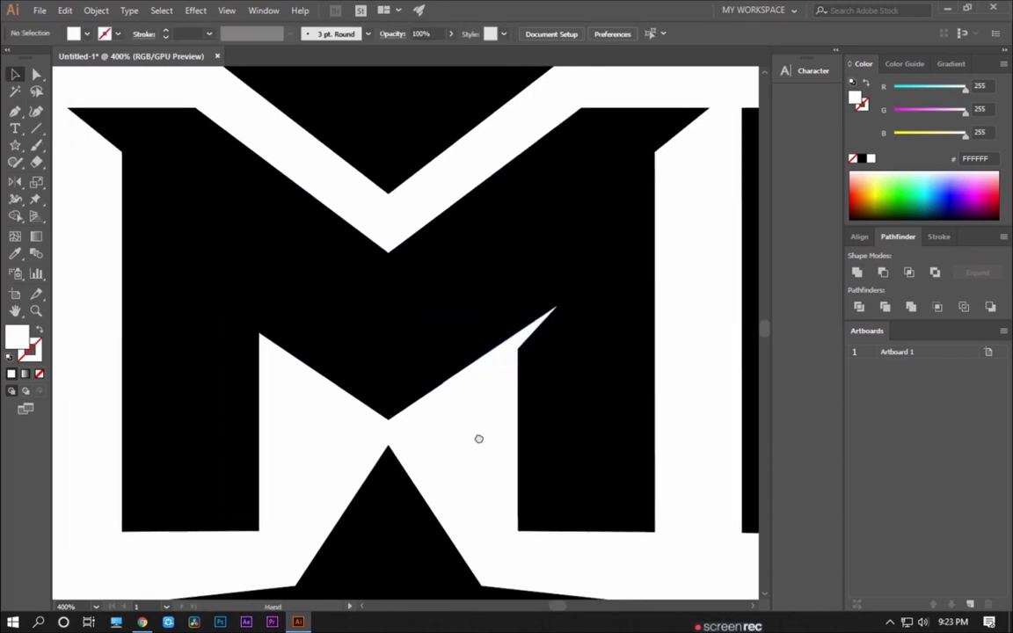
drag(482, 436, 528, 376)
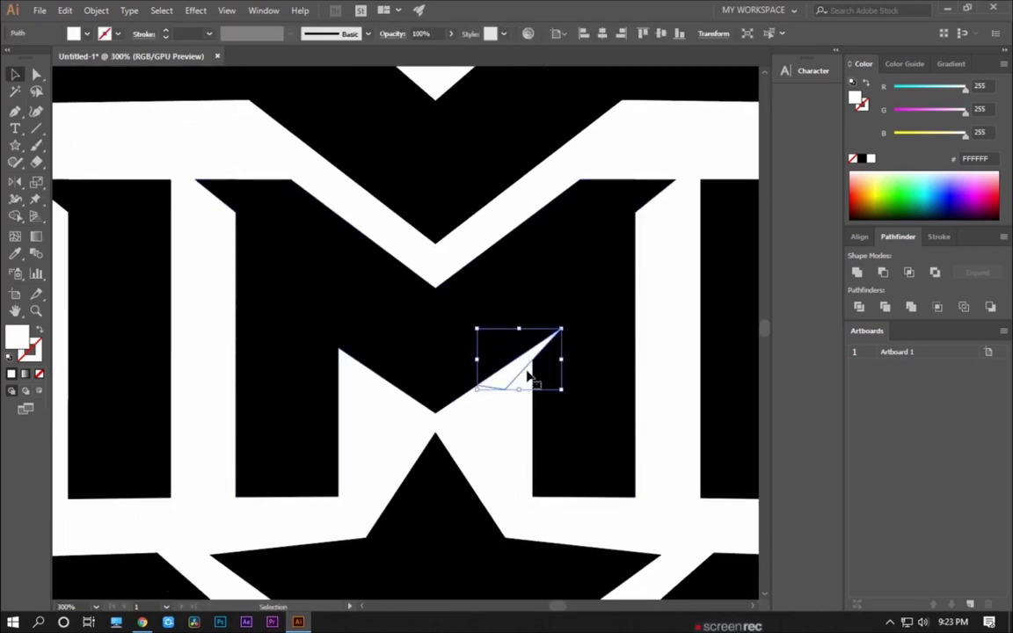
alt+click(434, 411)
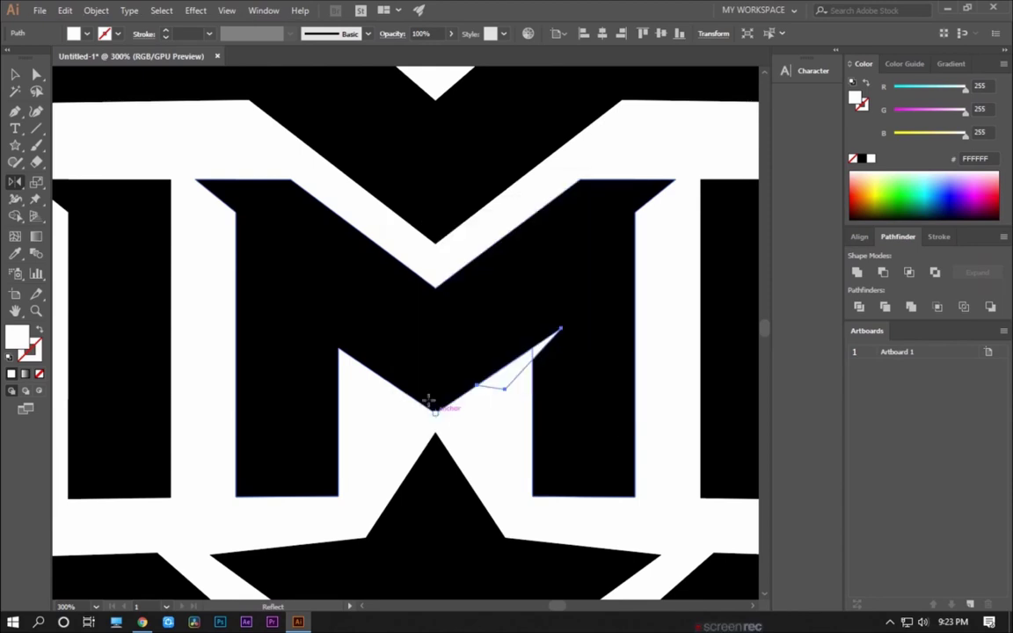
key(v)
click(378, 422)
key(ctrl+minus)
key(ctrl+minus)
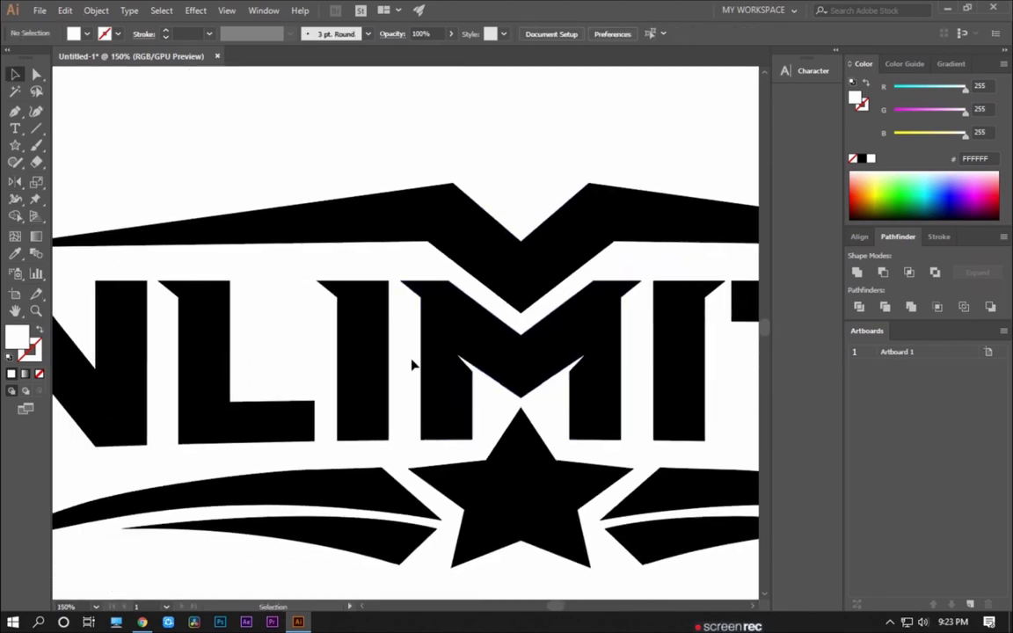
key(ctrl+minus)
key(ctrl+minus)
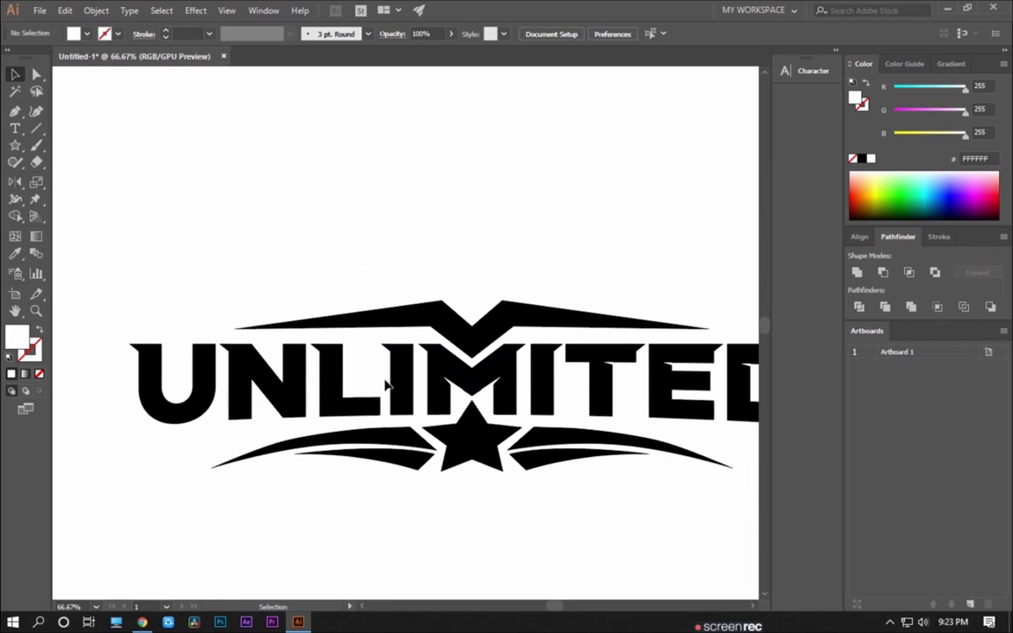
Zoom in on the N and start a new wedge path at its inner corner.
key(ctrl+plus)
key(ctrl+plus)
drag(348, 305, 538, 324)
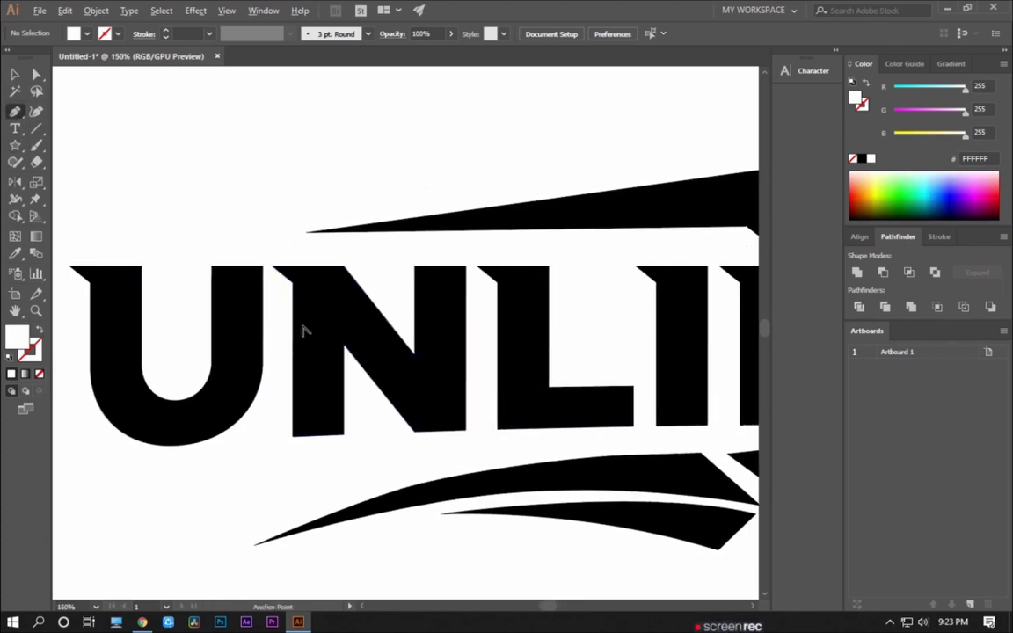
key(ctrl+plus)
drag(379, 362, 403, 389)
drag(356, 329, 429, 422)
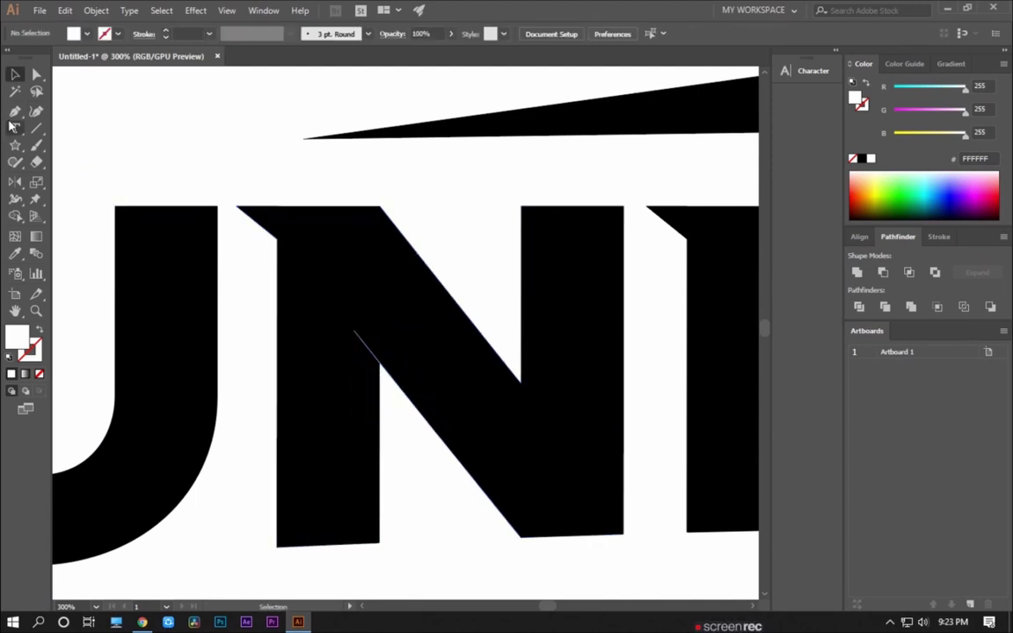
click(355, 331)
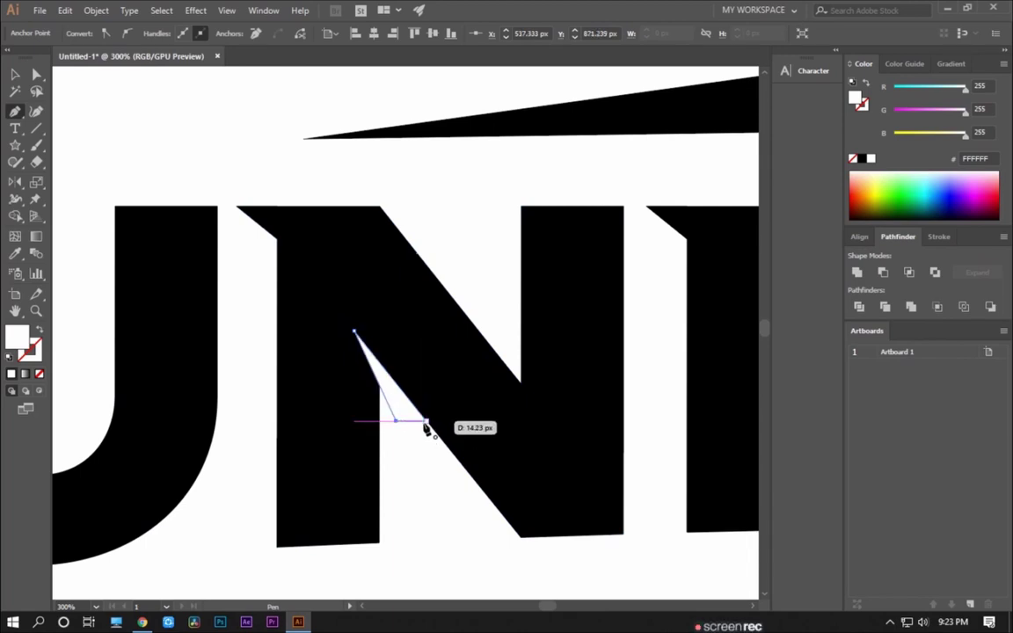
Shape a white sliver across the star's base, moving its point left along the edge.
scroll(422, 468, down, 4)
scroll(329, 418, down, 2)
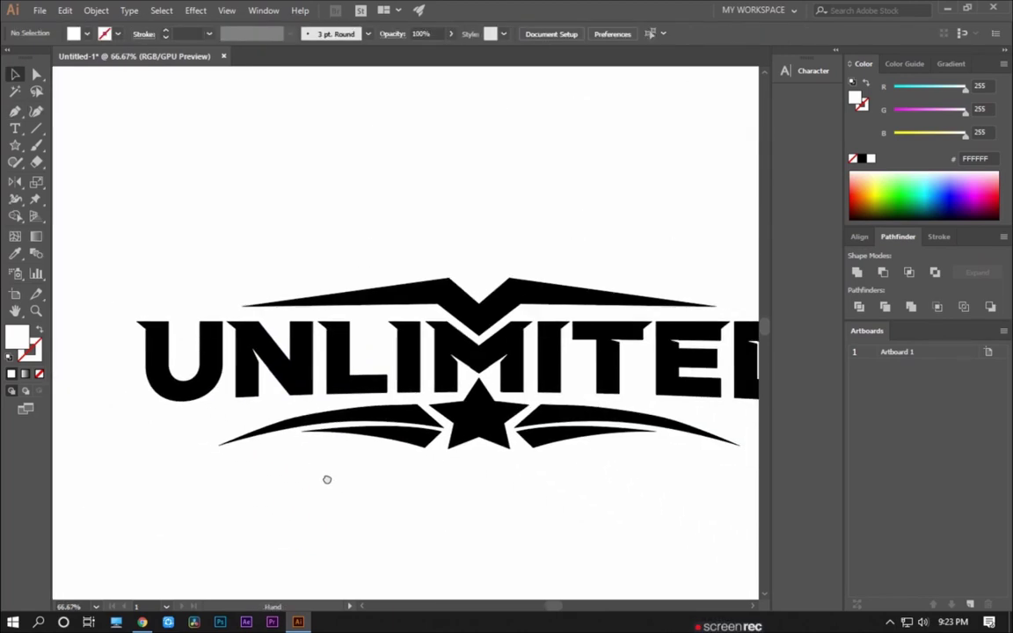
scroll(326, 479, down, 1)
drag(411, 512, 364, 494)
click(13, 112)
scroll(417, 406, up, 1)
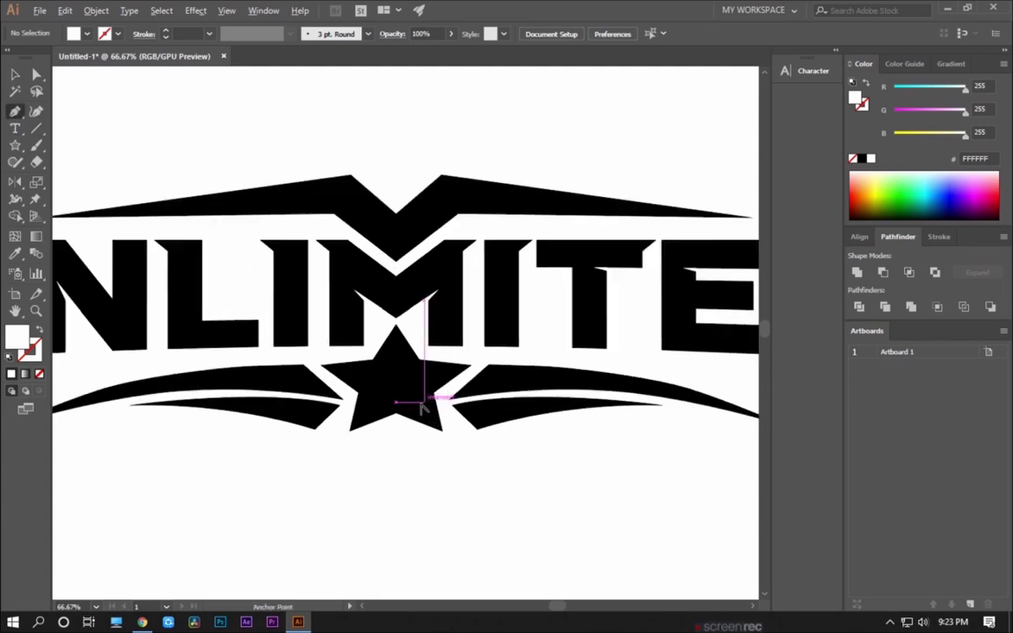
scroll(418, 406, up, 3)
key(ctrl)
drag(320, 446, 426, 400)
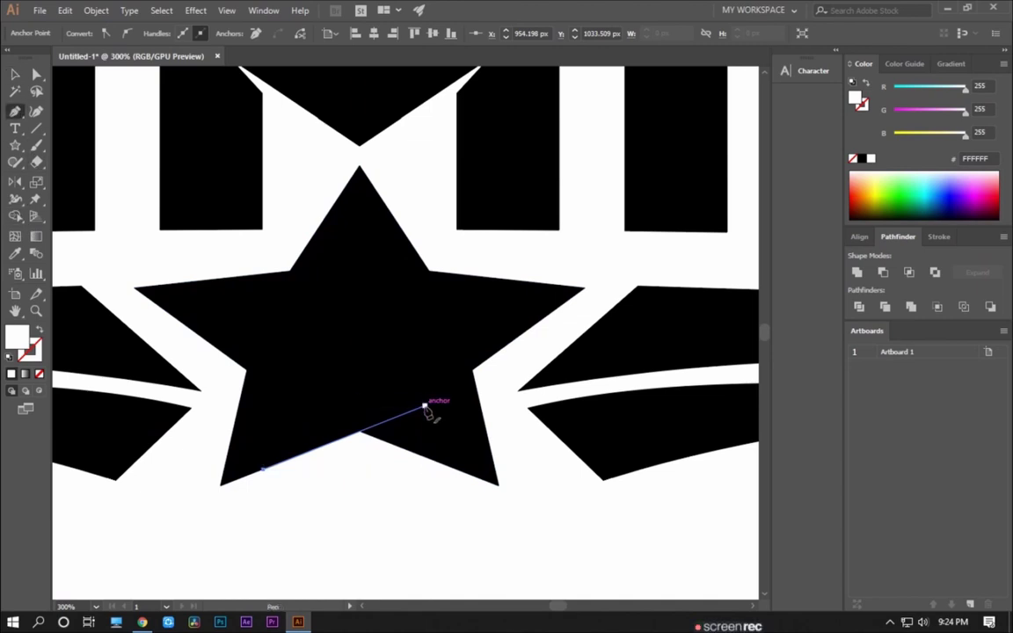
drag(334, 472, 268, 476)
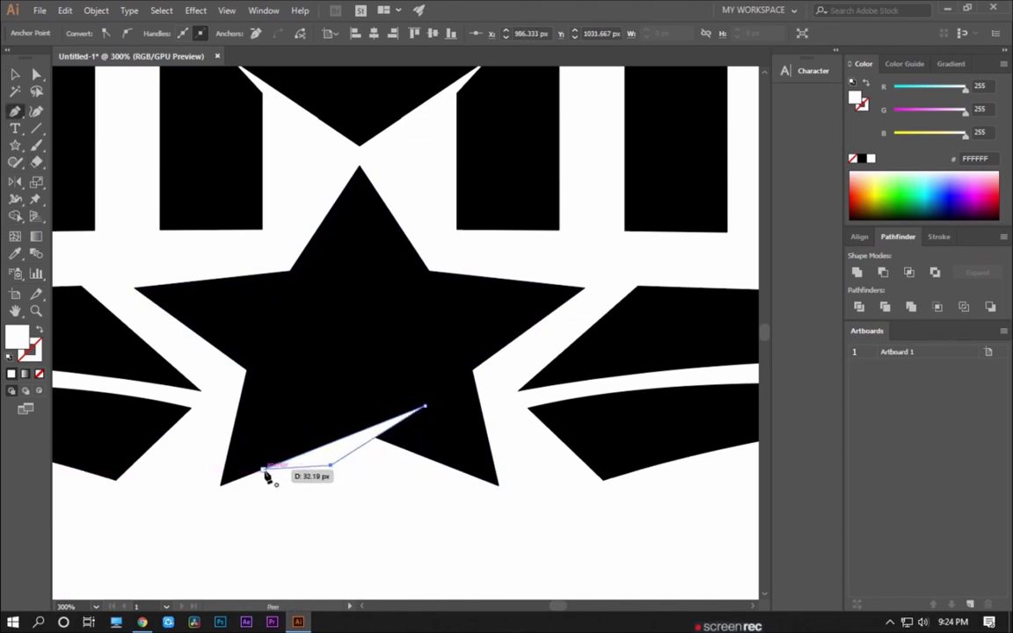
click(330, 511)
Draw a three-point white sliver into the star's upper-left arm notch.
scroll(211, 342, left, 2)
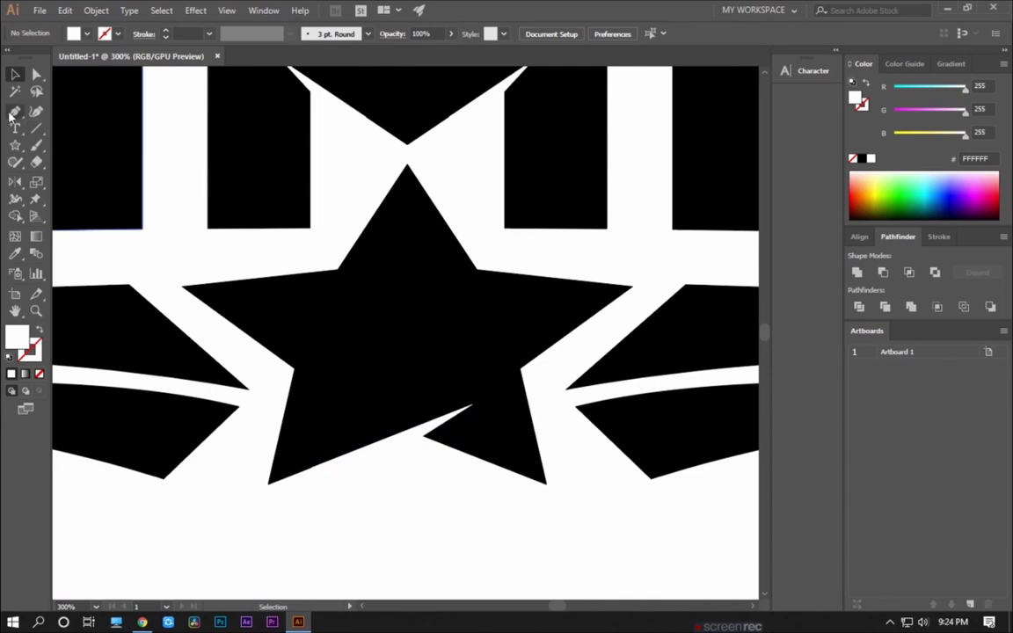
click(337, 270)
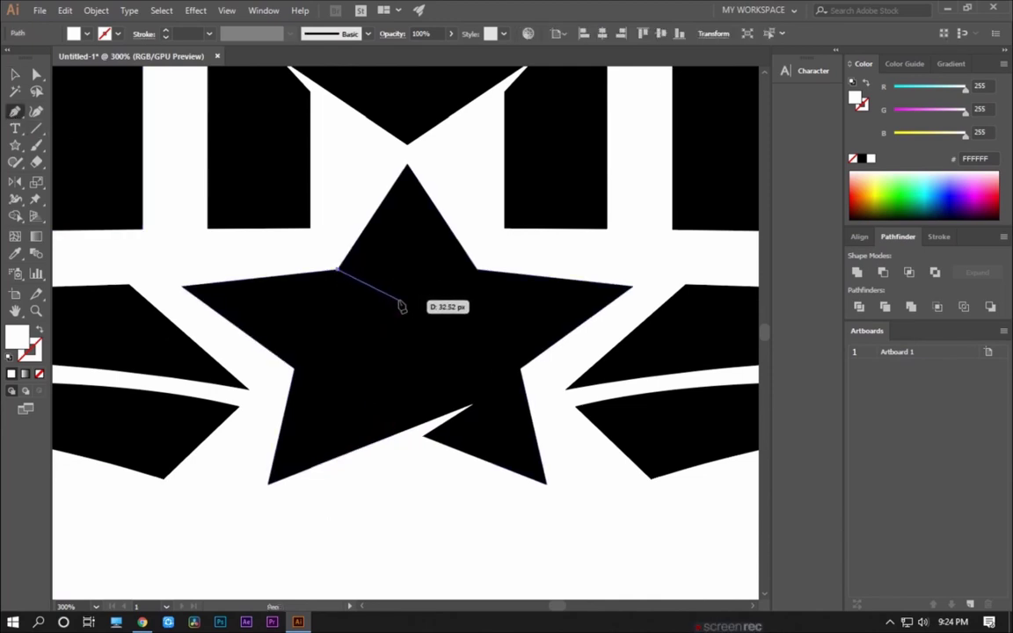
click(406, 302)
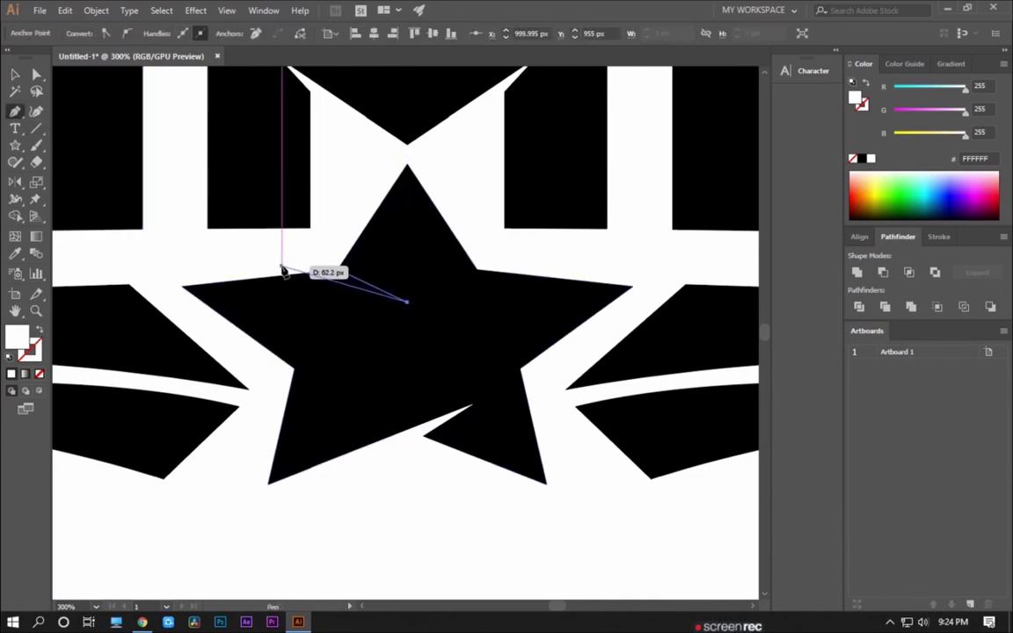
click(283, 266)
key(v)
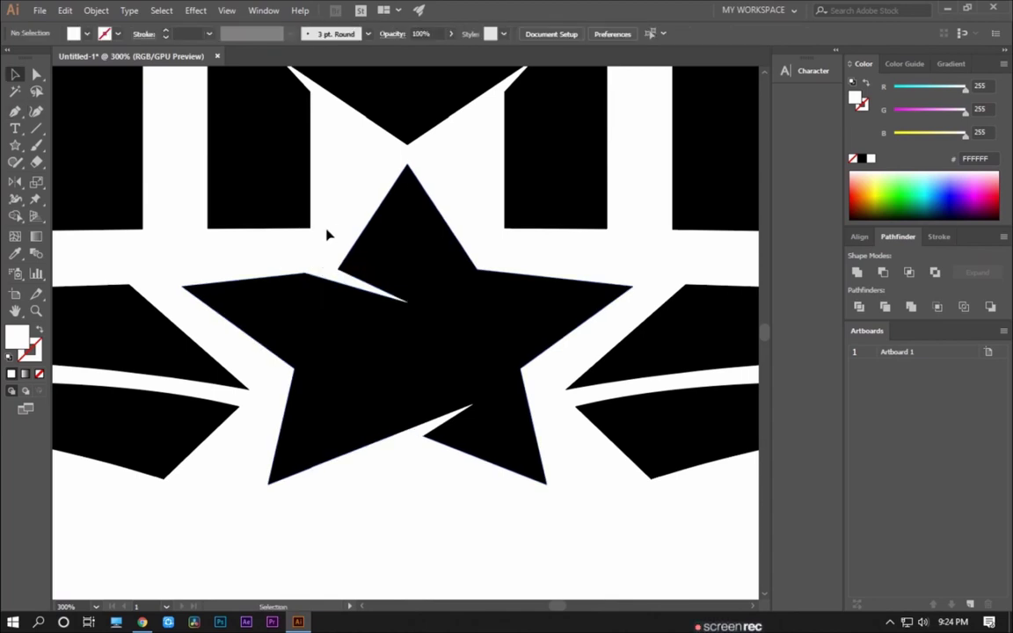
scroll(327, 230, down, 3)
scroll(344, 234, down, 2)
scroll(400, 452, down, 1)
In outline view, select all logo artwork and switch to the Shape Builder tool.
scroll(393, 463, down, 1)
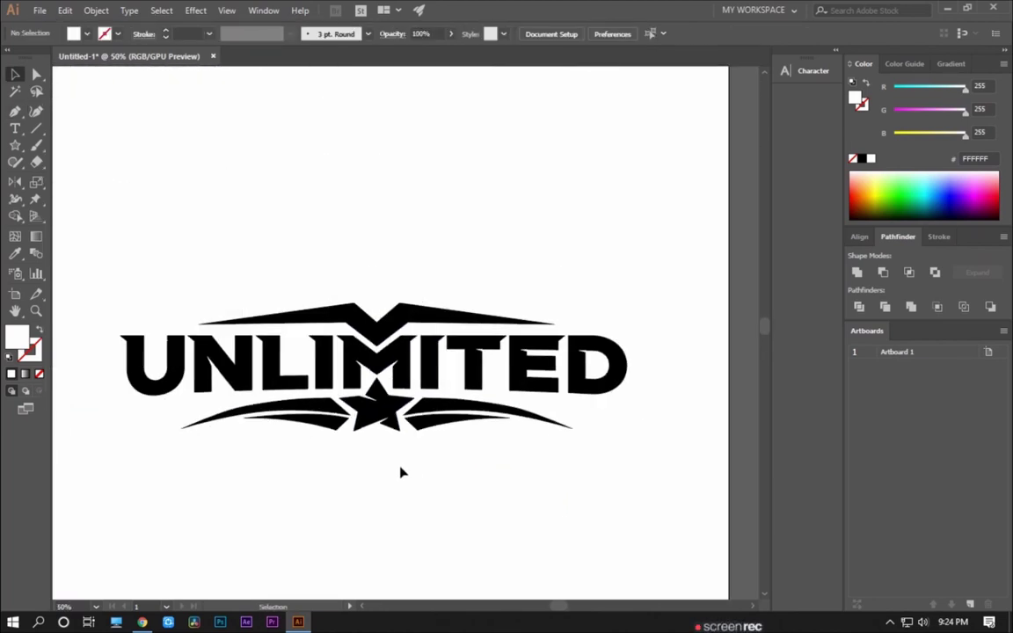
scroll(400, 451, up, 2)
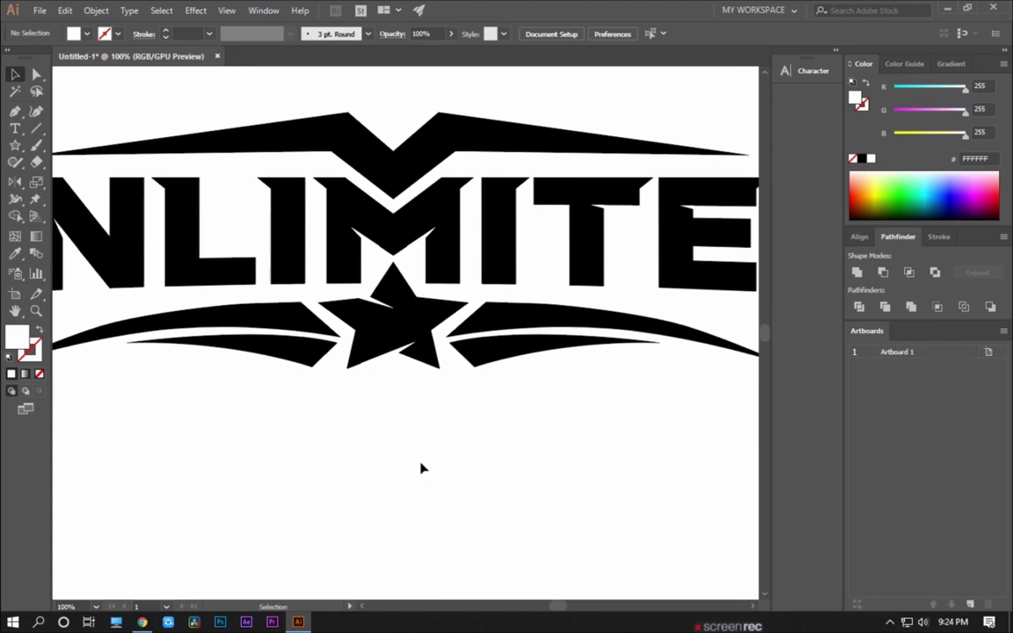
scroll(435, 471, down, 1)
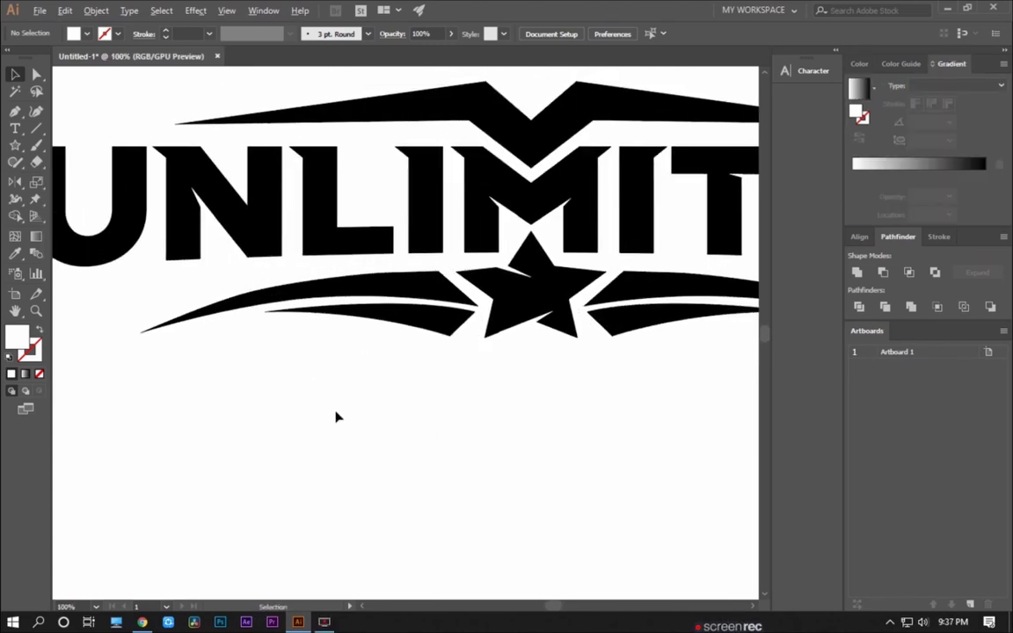
scroll(338, 414, down, 2)
key(ctrl+y)
key(ctrl+y)
key(ctrl+y)
key(ctrl+y)
key(ctrl+a)
scroll(678, 334, up, 1)
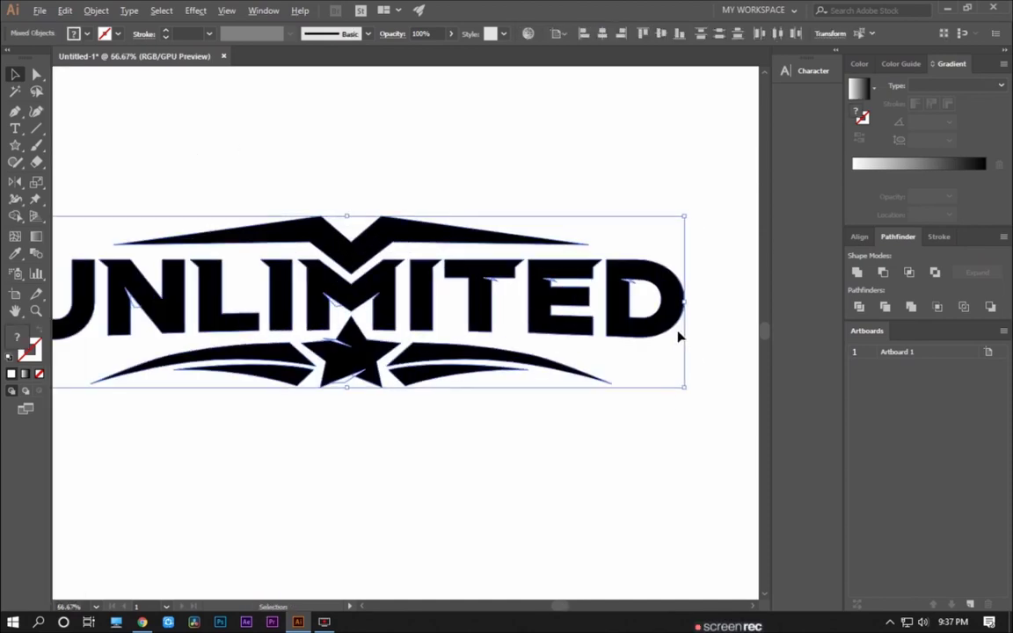
scroll(614, 285, up, 3)
key(shift+m)
Merge away the sliver on the M's inner diagonal with Shape Builder.
scroll(584, 246, up, 3)
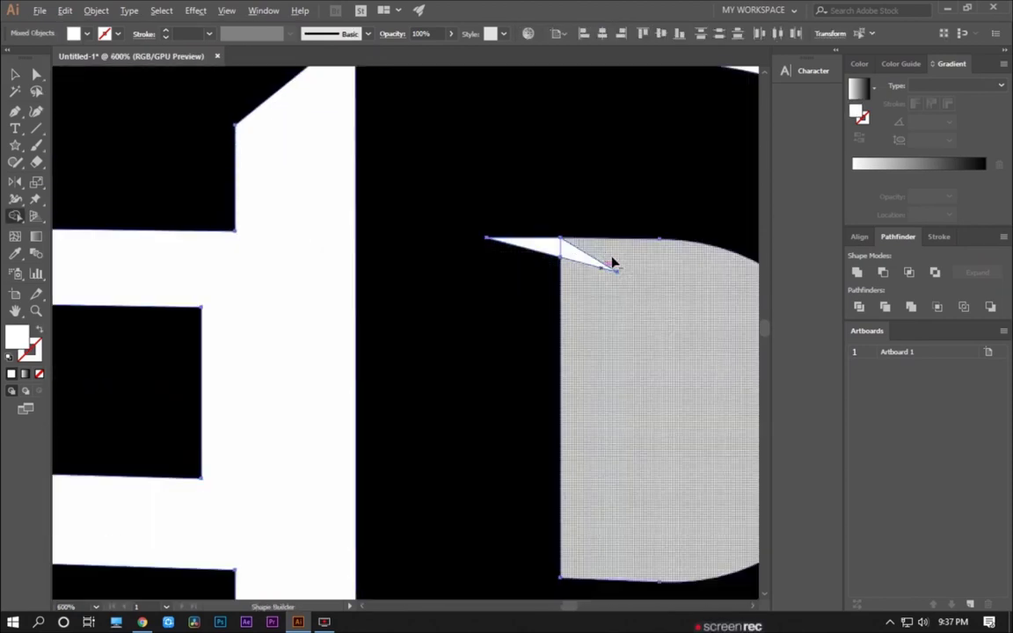
scroll(555, 263, down, 4)
scroll(540, 288, up, 2)
scroll(533, 290, up, 3)
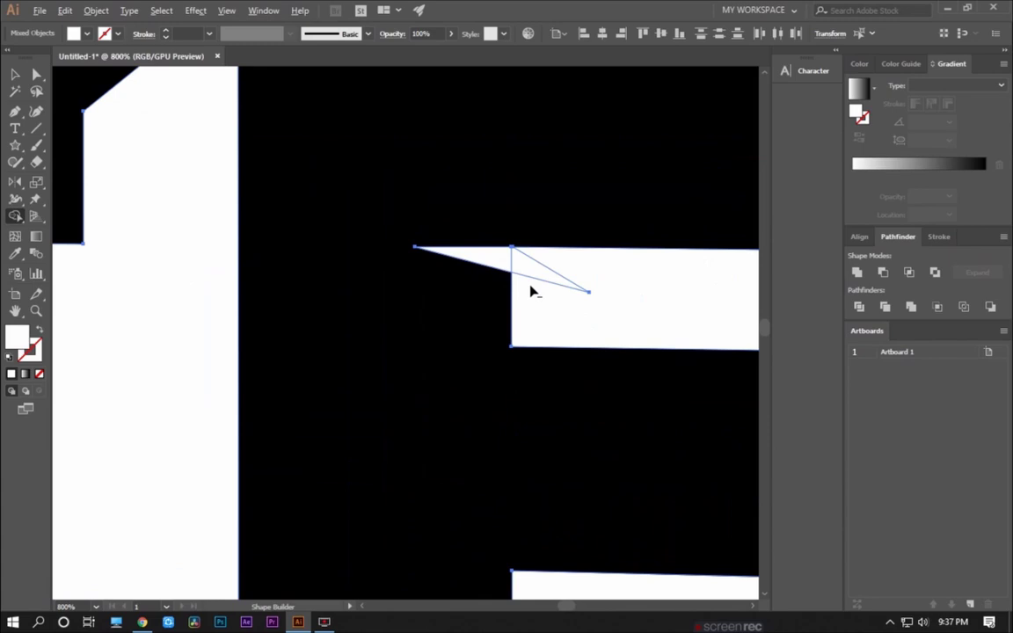
scroll(563, 294, down, 4)
scroll(515, 289, up, 1)
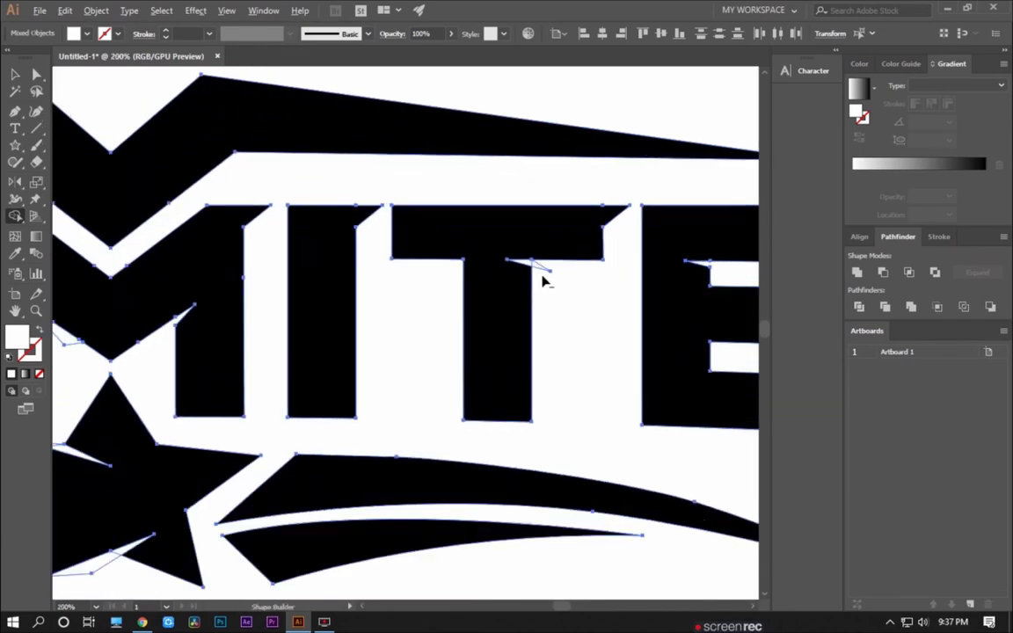
scroll(542, 281, up, 3)
scroll(554, 321, down, 2)
scroll(518, 341, down, 2)
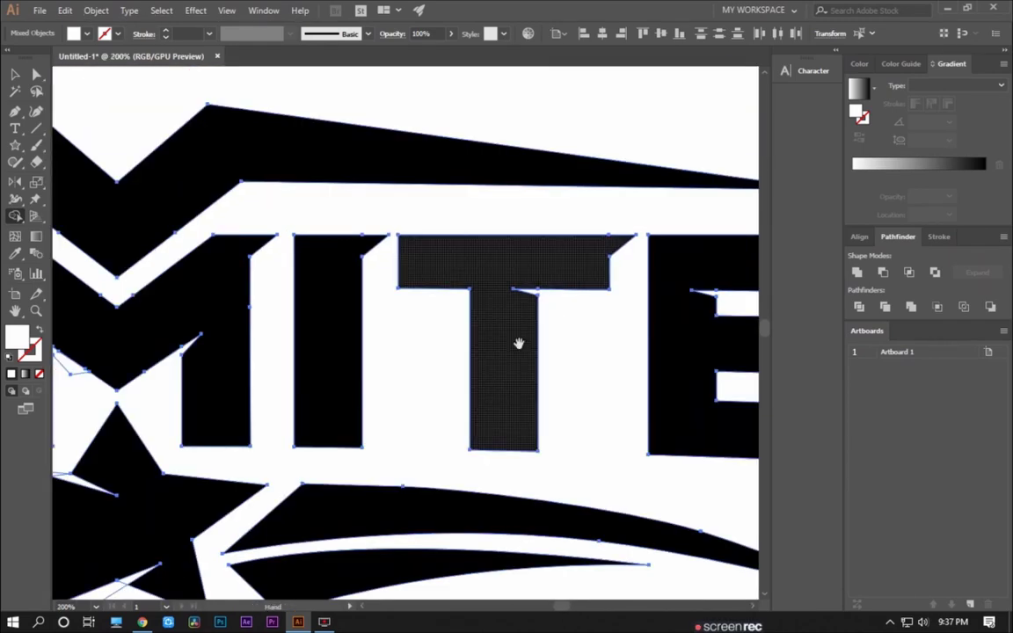
drag(518, 341, 581, 333)
scroll(387, 356, up, 4)
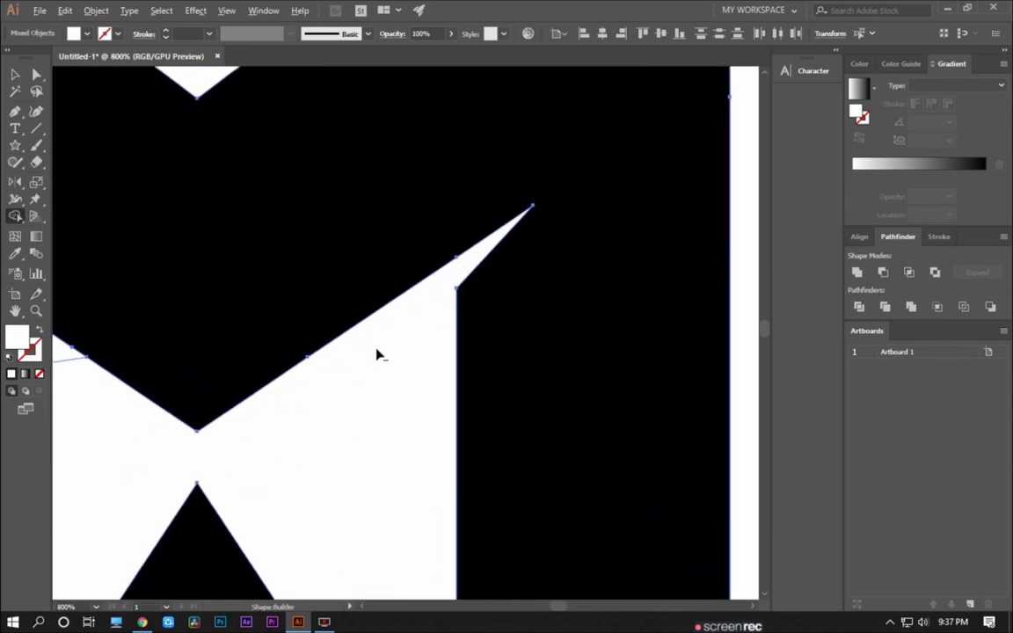
drag(409, 349, 500, 348)
scroll(479, 348, down, 2)
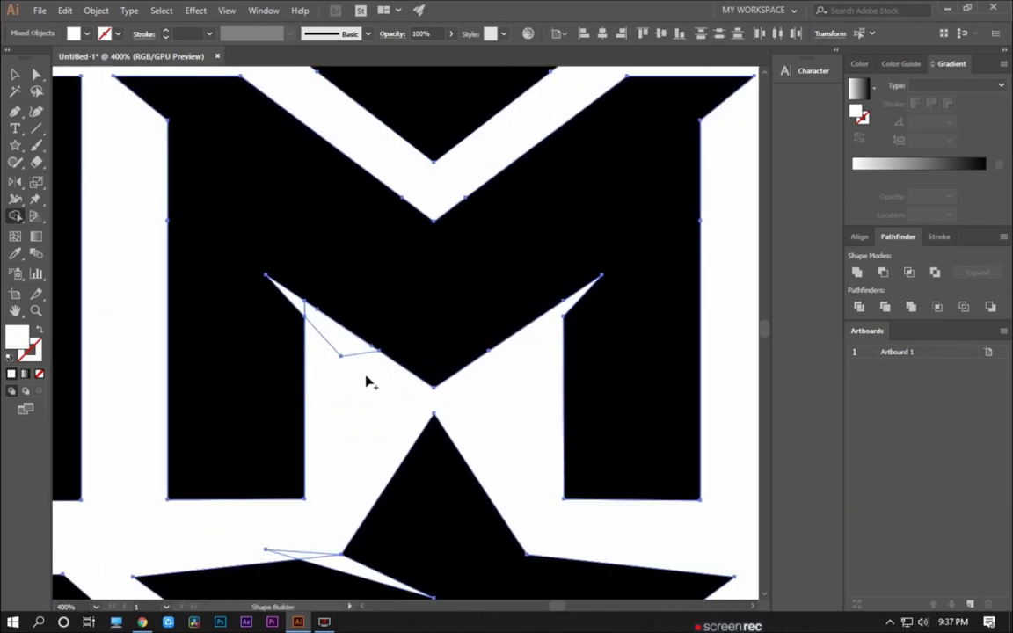
drag(340, 354, 330, 339)
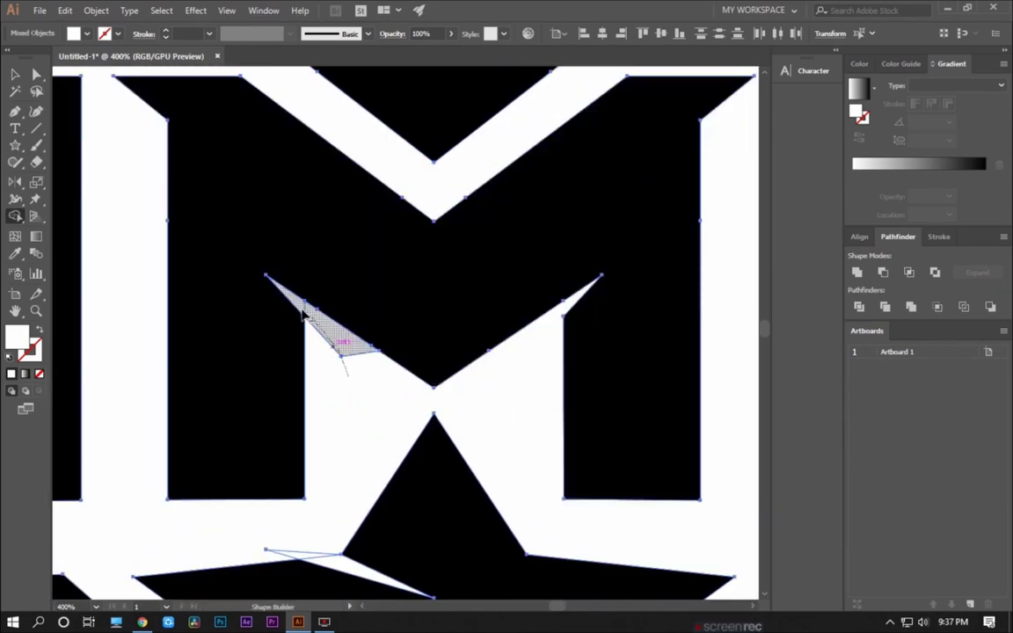
Merge away the sliver at the N's inner corner.
scroll(312, 417, down, 2)
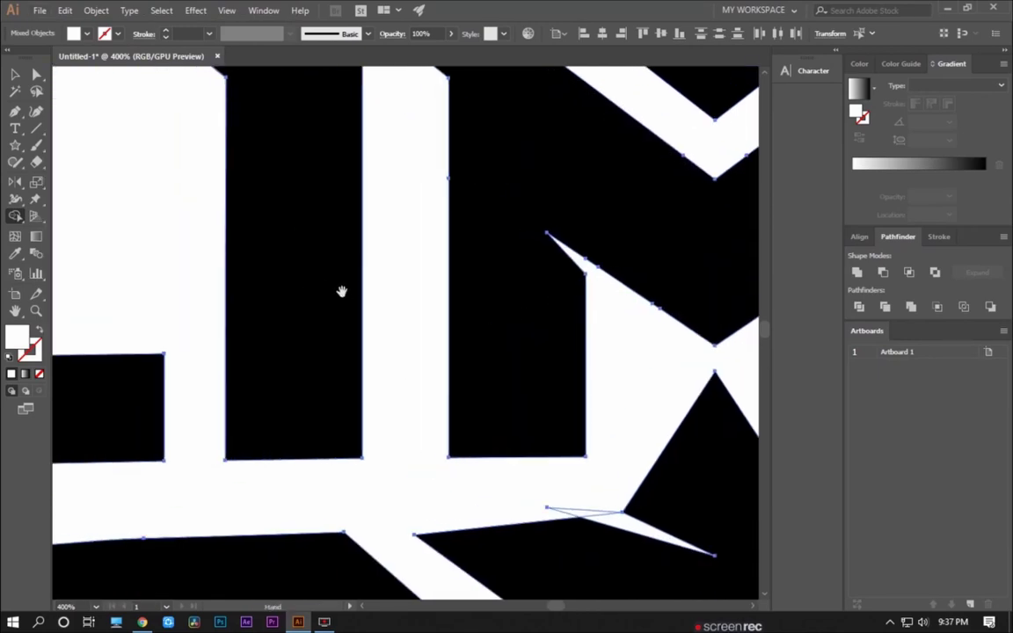
drag(339, 290, 475, 345)
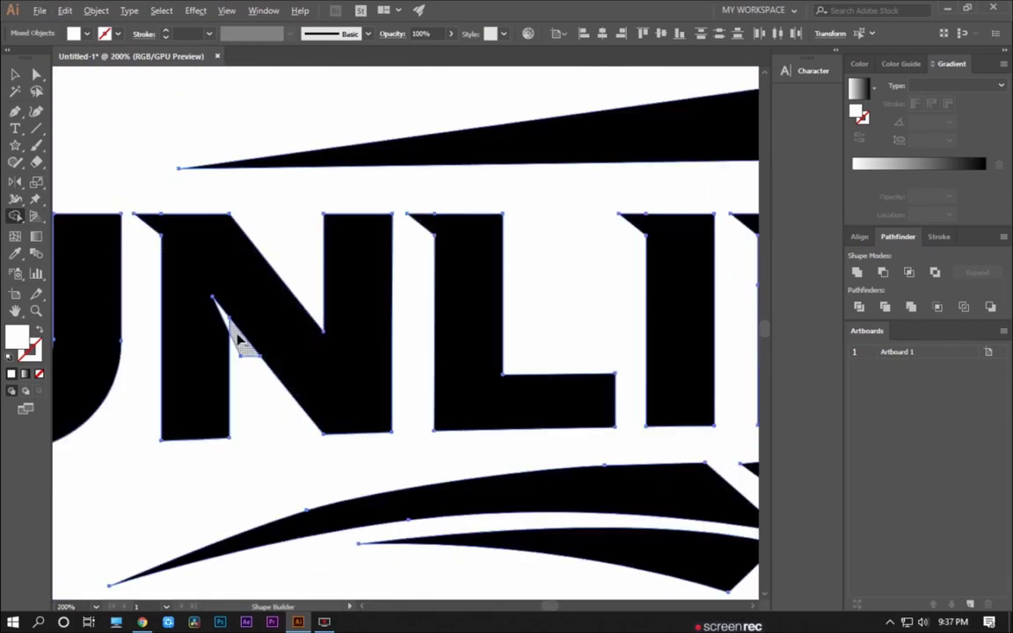
scroll(238, 339, up, 2)
drag(219, 317, 255, 376)
Merge the star's sliver into the white wedge shape.
scroll(255, 377, down, 3)
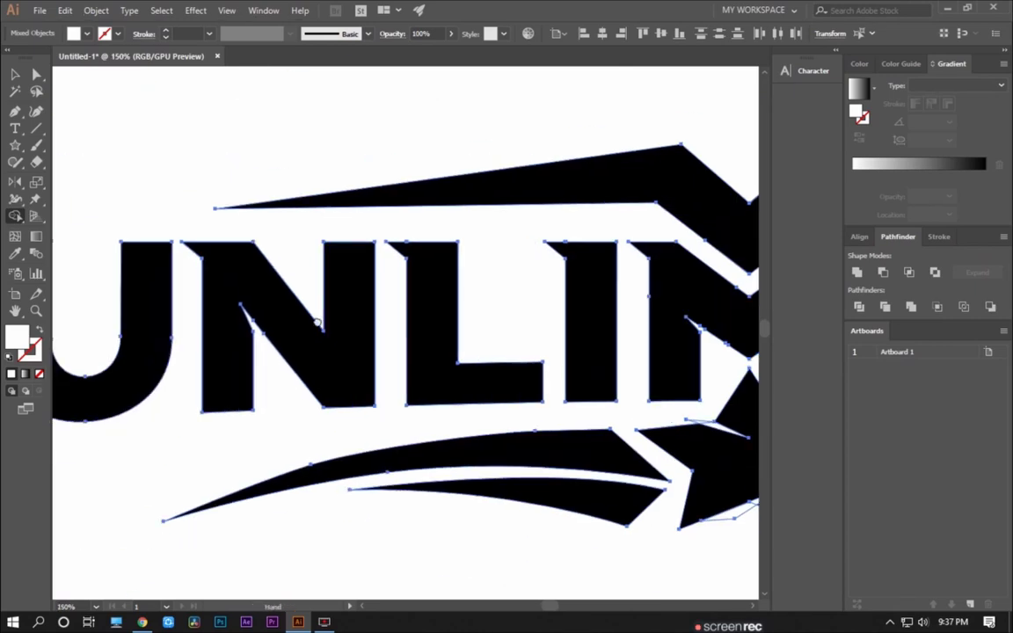
drag(405, 342, 138, 335)
scroll(409, 364, up, 3)
scroll(261, 261, up, 1)
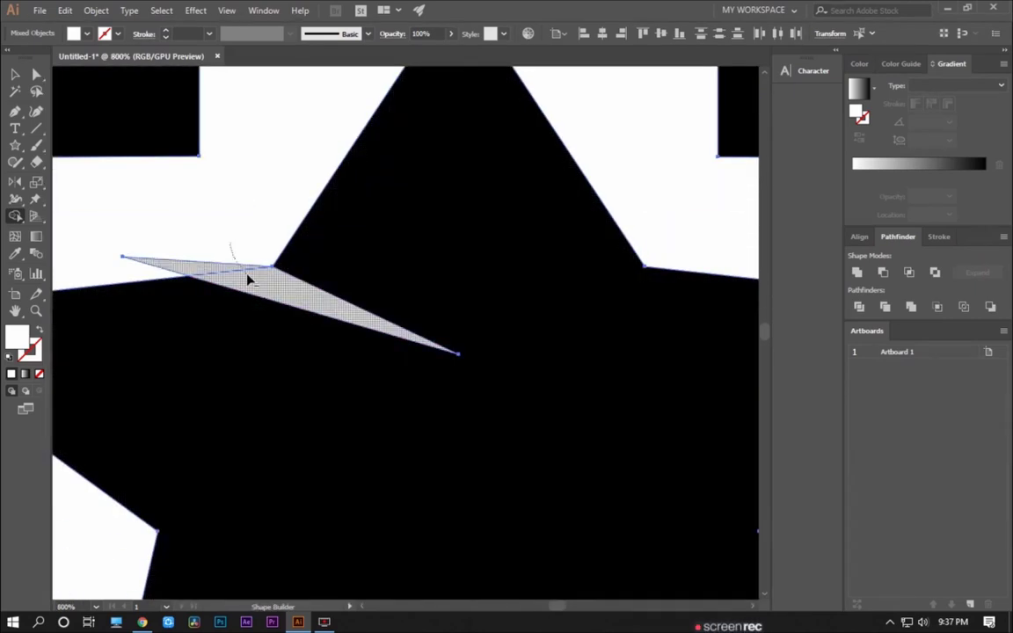
scroll(255, 281, down, 3)
scroll(388, 479, up, 1)
scroll(292, 379, up, 2)
drag(293, 379, 303, 278)
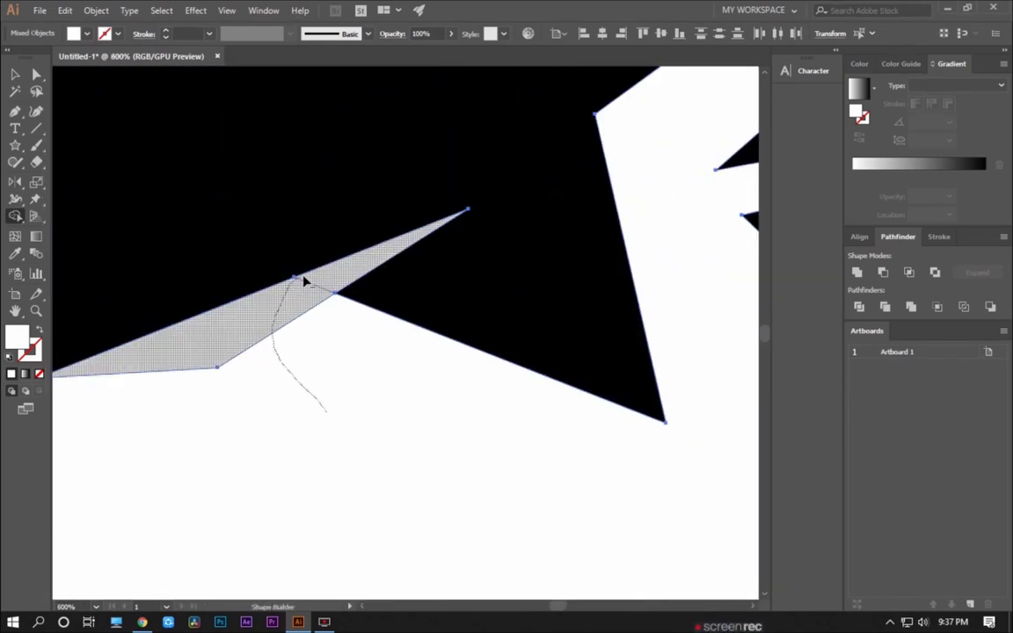
scroll(316, 355, down, 4)
Check the outlines, then select and delete the stray empty text object.
key(v)
click(391, 480)
scroll(390, 481, down, 3)
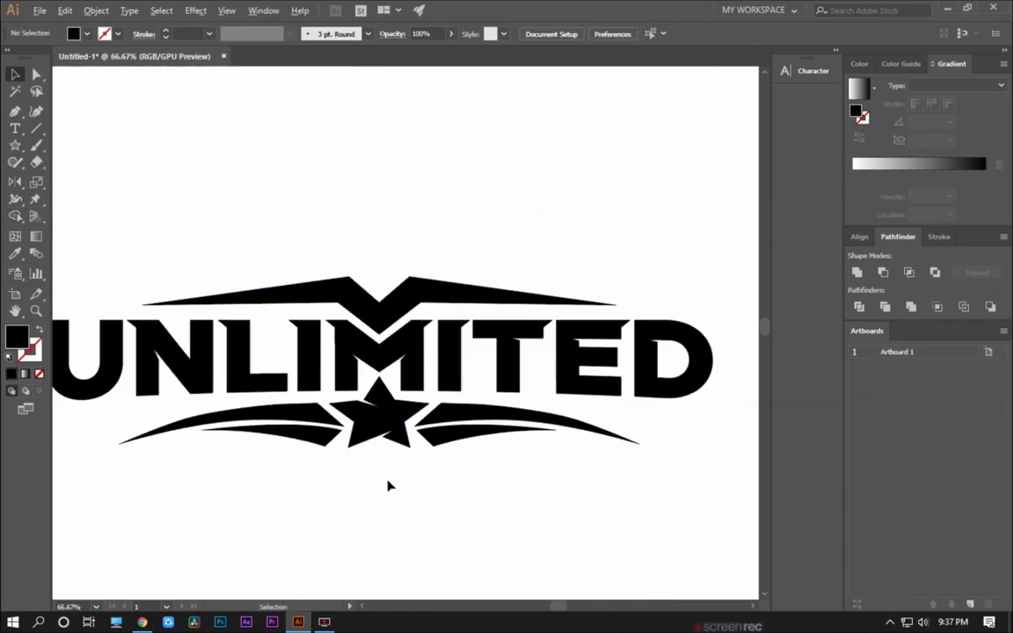
key(ctrl+y)
scroll(400, 475, down, 1)
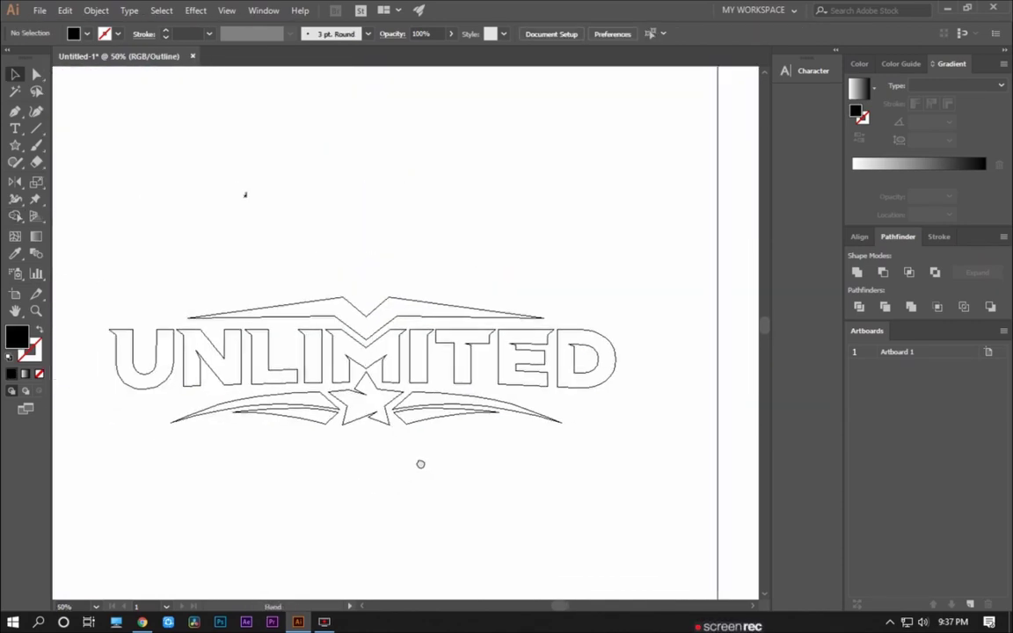
key(ctrl+y)
drag(183, 123, 395, 250)
key(Delete)
Check selections of the swoosh group, whole logo and letter N, then deselect everything.
click(387, 400)
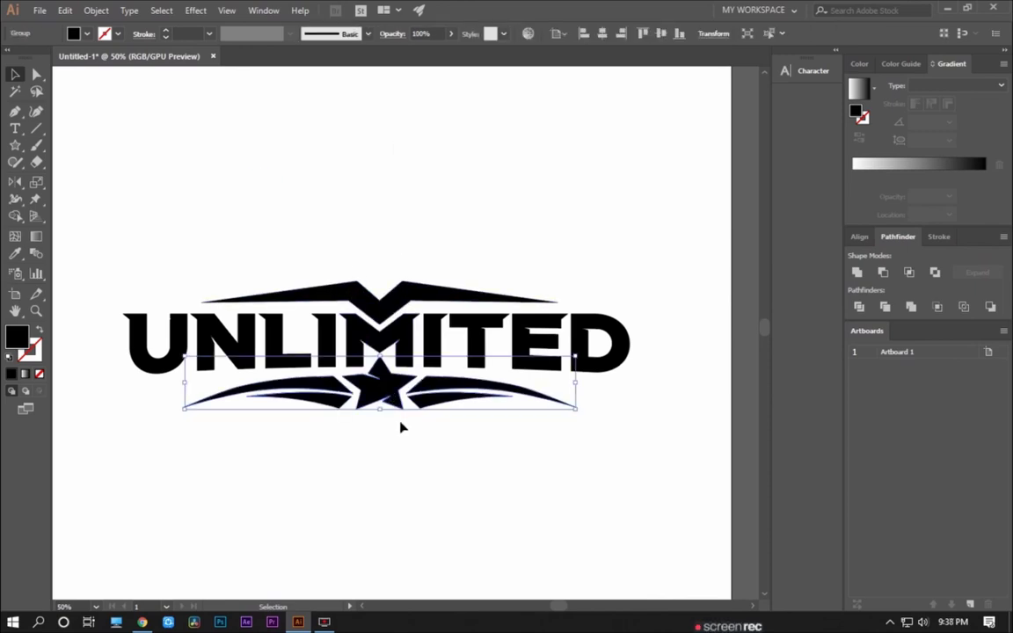
key(a)
click(383, 432)
key(v)
drag(79, 190, 617, 432)
right_click(405, 285)
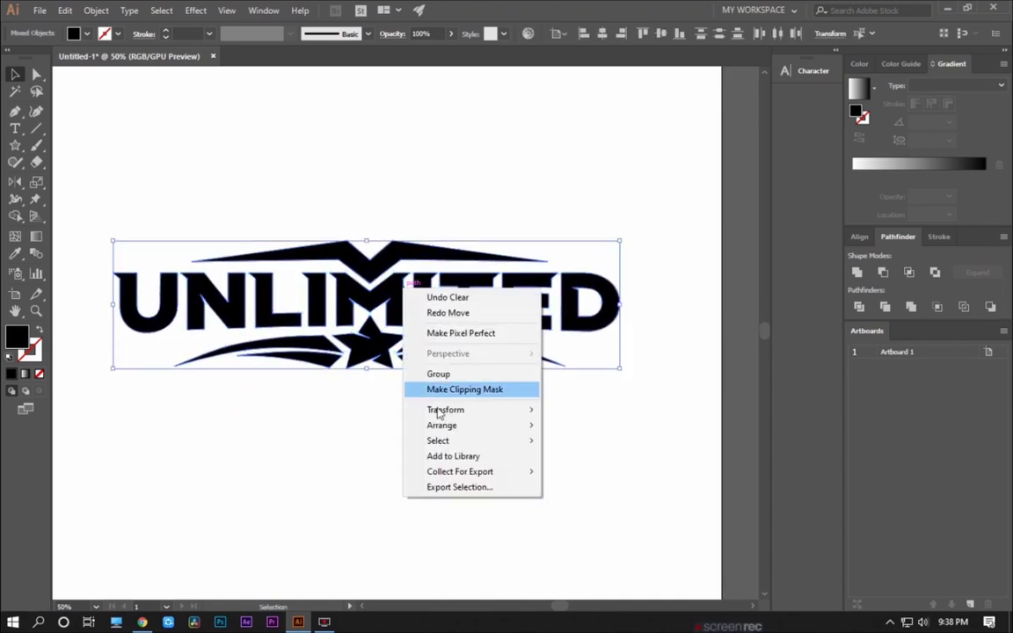
click(358, 424)
click(206, 290)
click(87, 303)
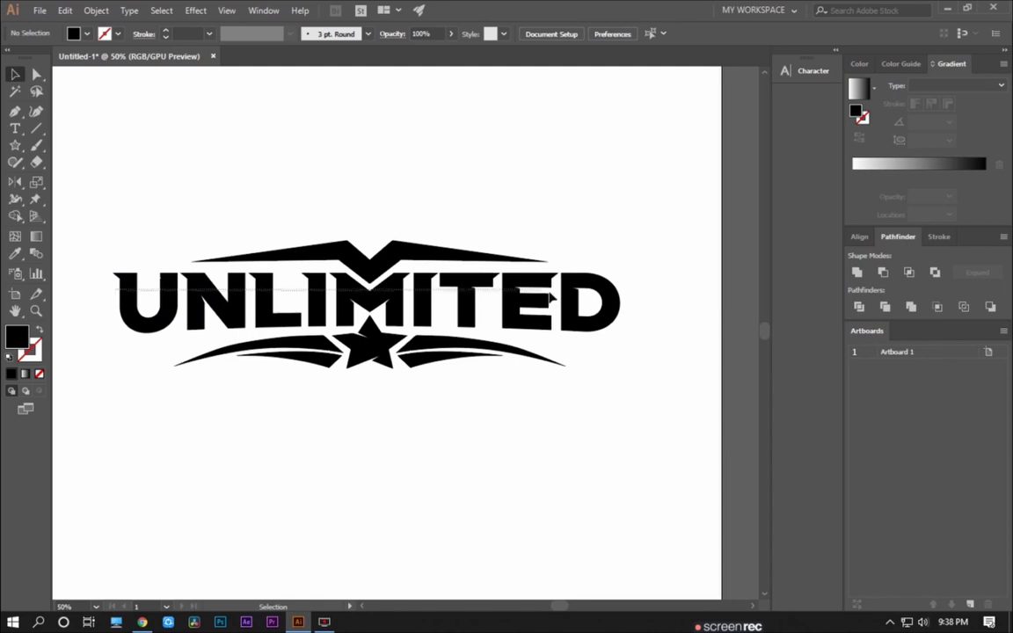
drag(419, 218, 436, 215)
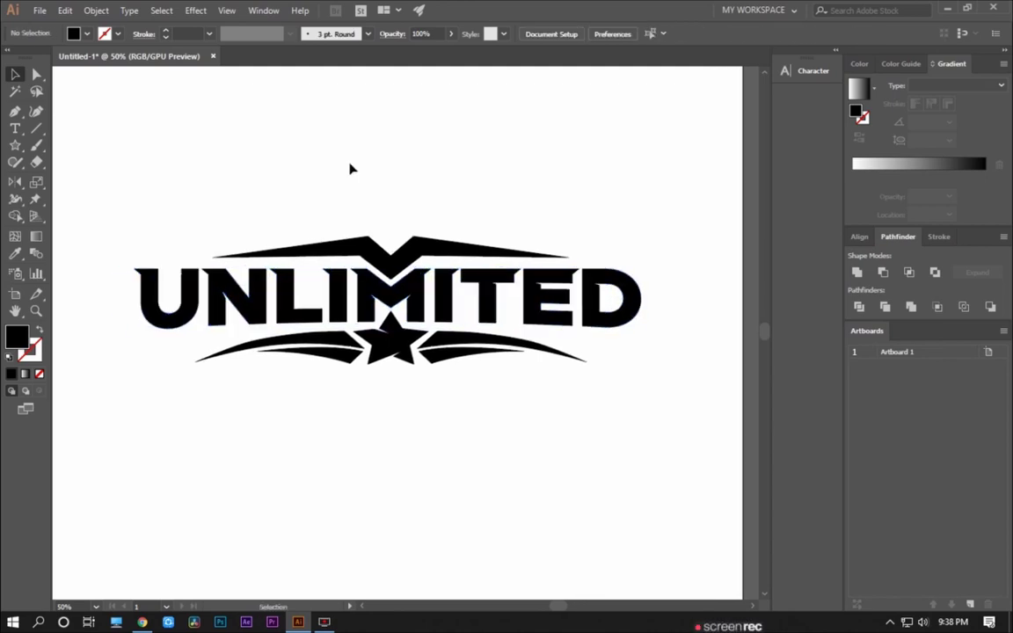
Offset Path the UNLIMITED lettering by -13 px, previewing the inset before applying.
click(623, 300)
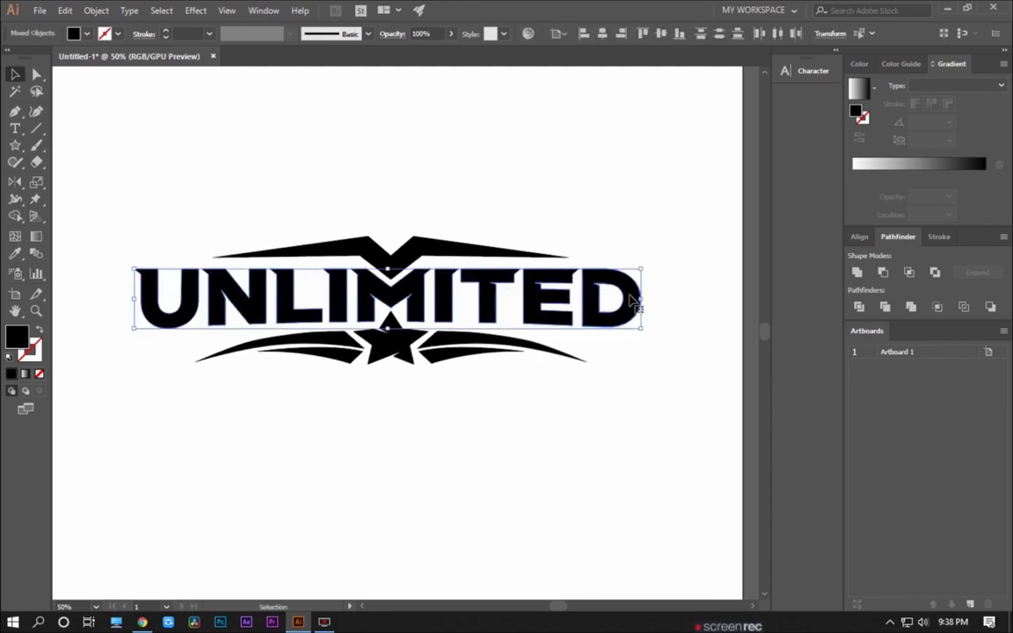
click(97, 11)
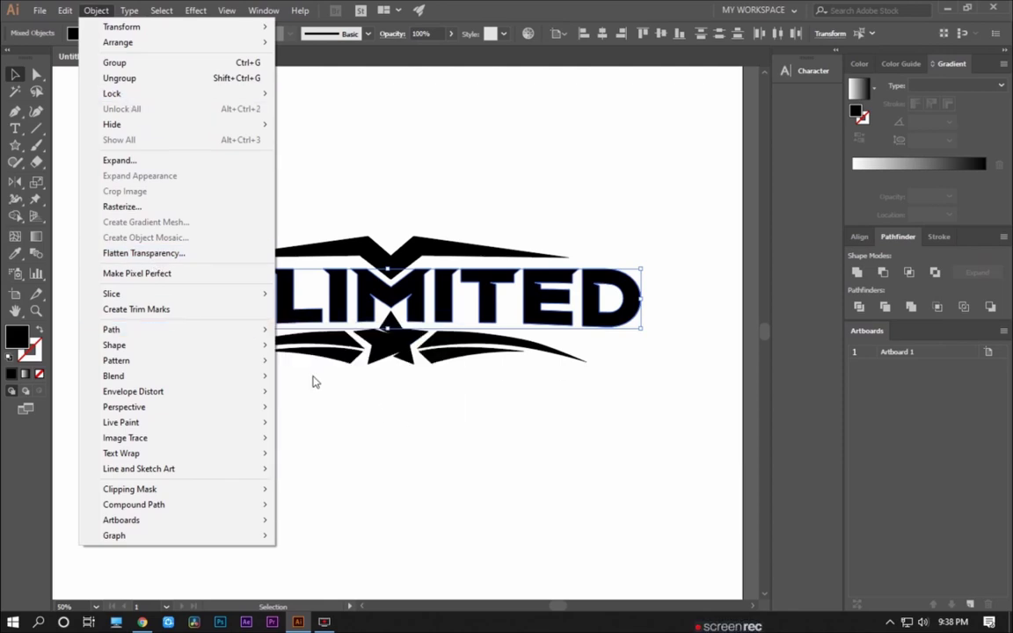
mouse_move(175, 330)
click(369, 378)
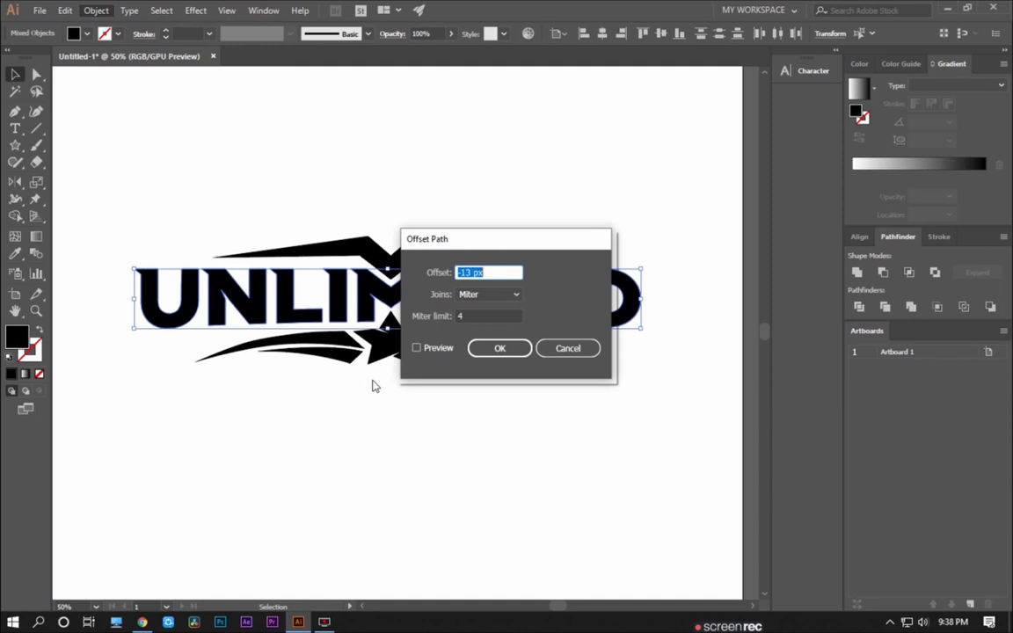
click(417, 348)
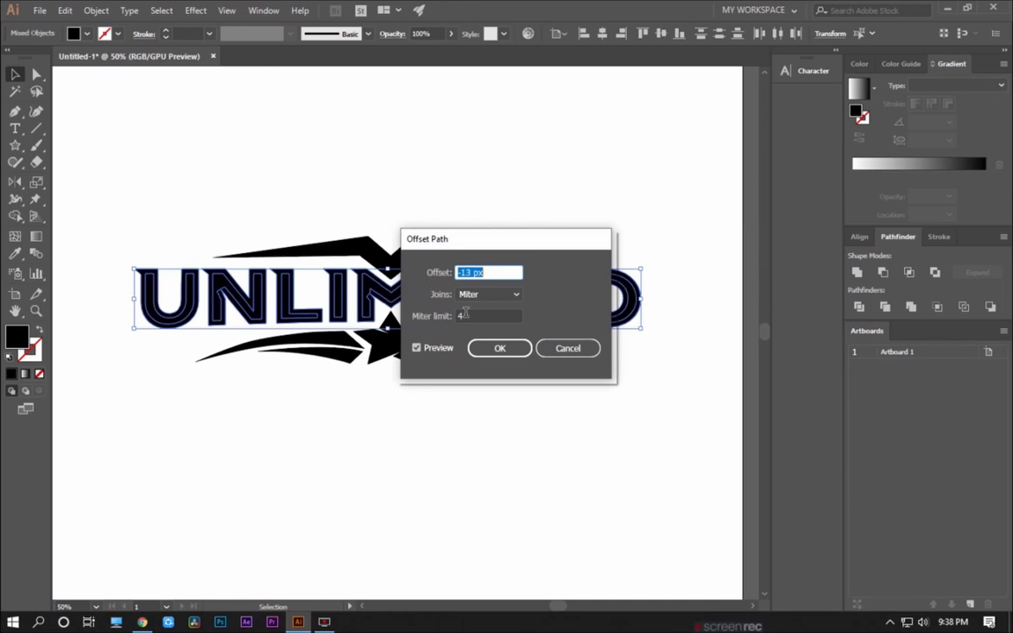
click(499, 348)
Fill the inset letter shapes with red.
key(a)
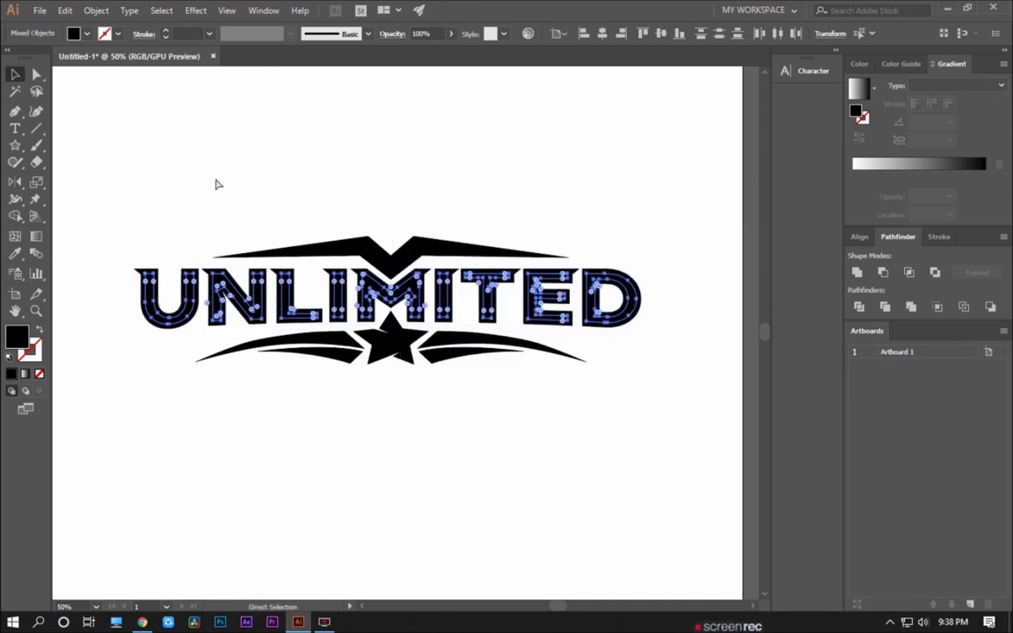
key(v)
click(87, 33)
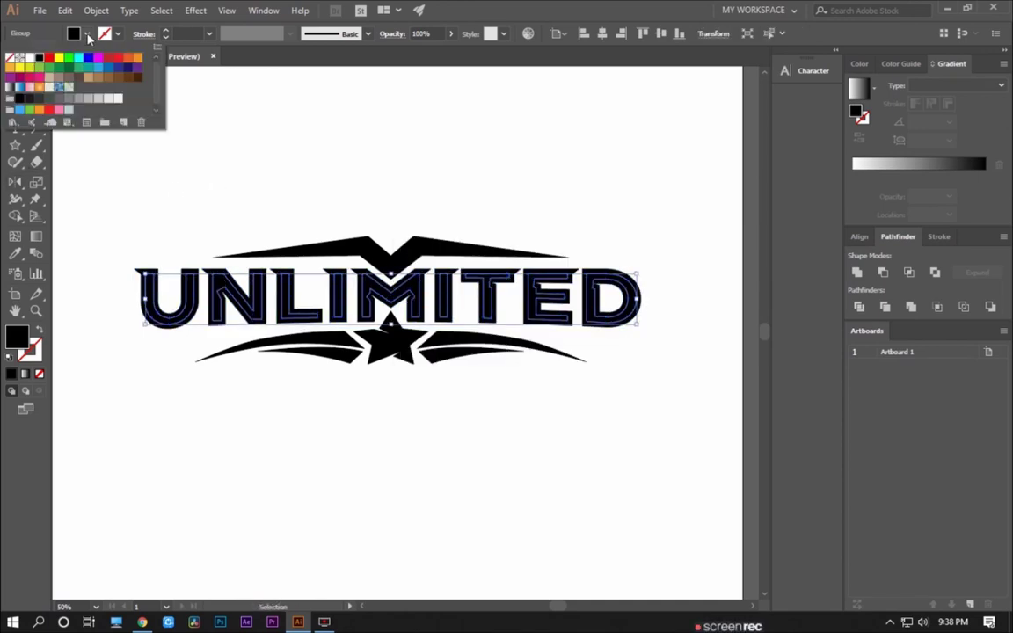
click(44, 54)
Draw a horizontal cutting line and Pathfinder-Divide the red letters along it.
click(260, 186)
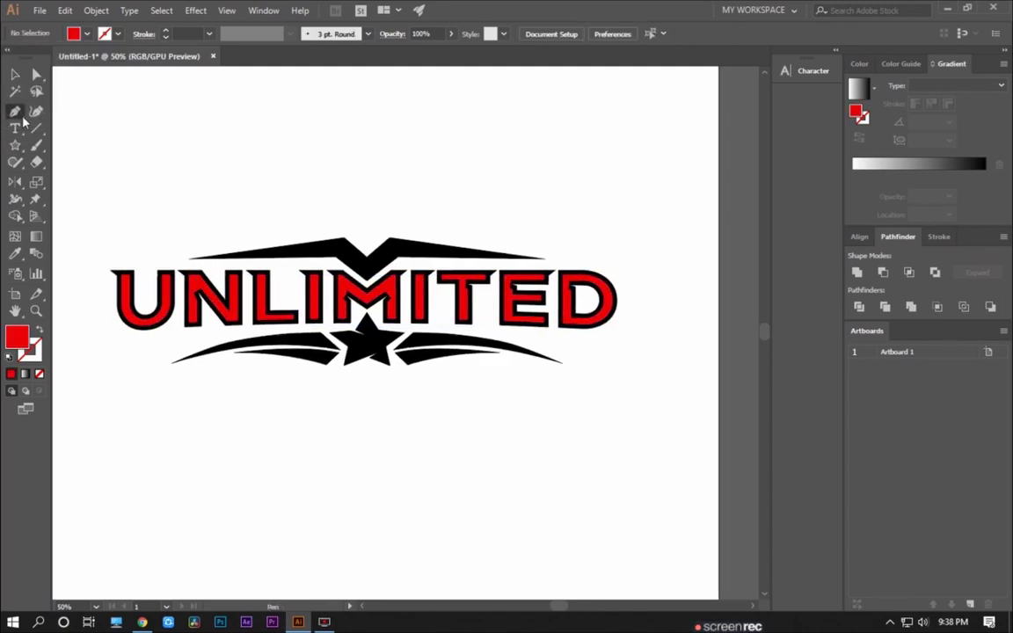
key(v)
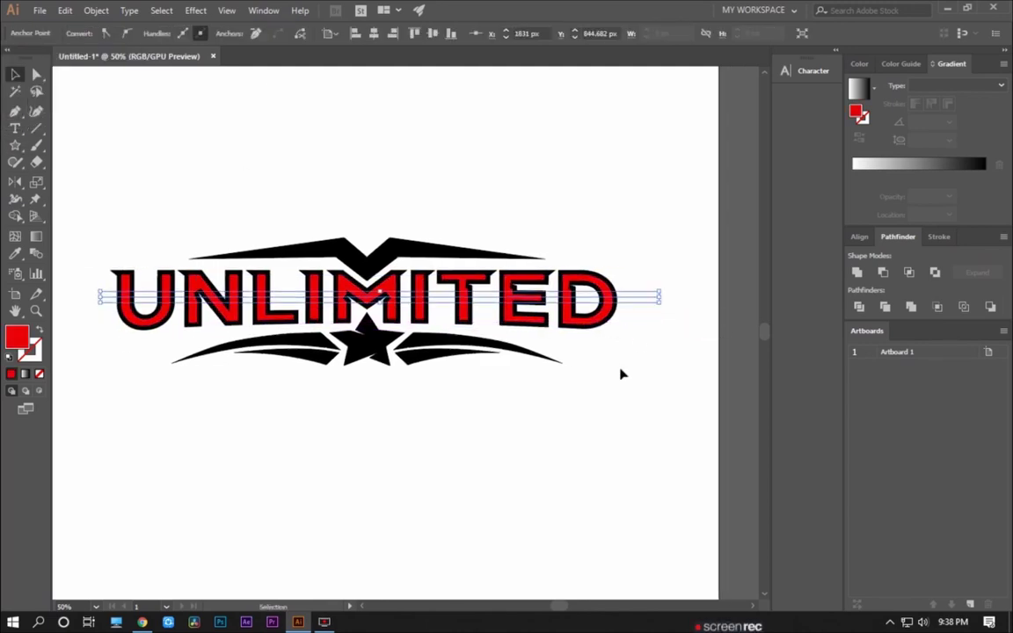
scroll(540, 299, up, 2)
scroll(540, 299, up, 2)
click(555, 314)
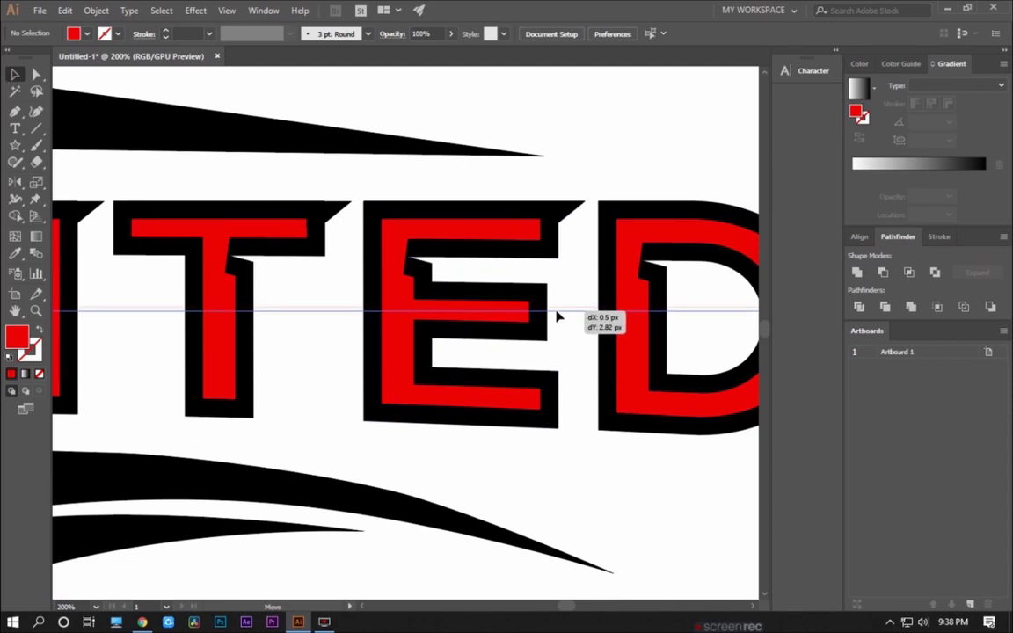
scroll(561, 317, down, 3)
shift+click(447, 338)
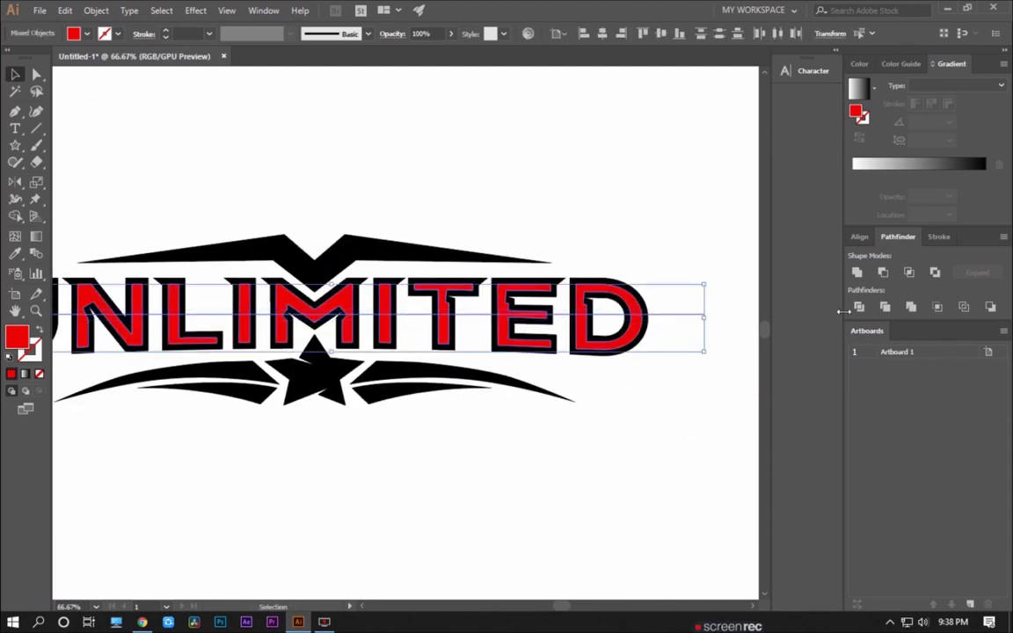
click(858, 307)
scroll(728, 232, down, 1)
Deselect the artwork and delete the U's upper red pieces, including its right arm.
right_click(307, 298)
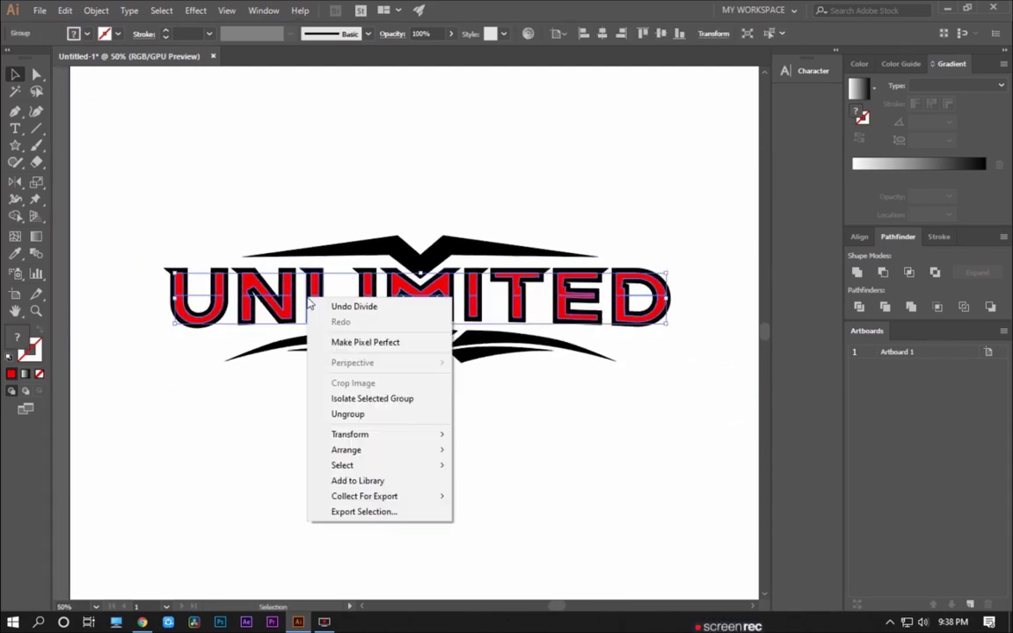
click(250, 412)
scroll(195, 326, up, 2)
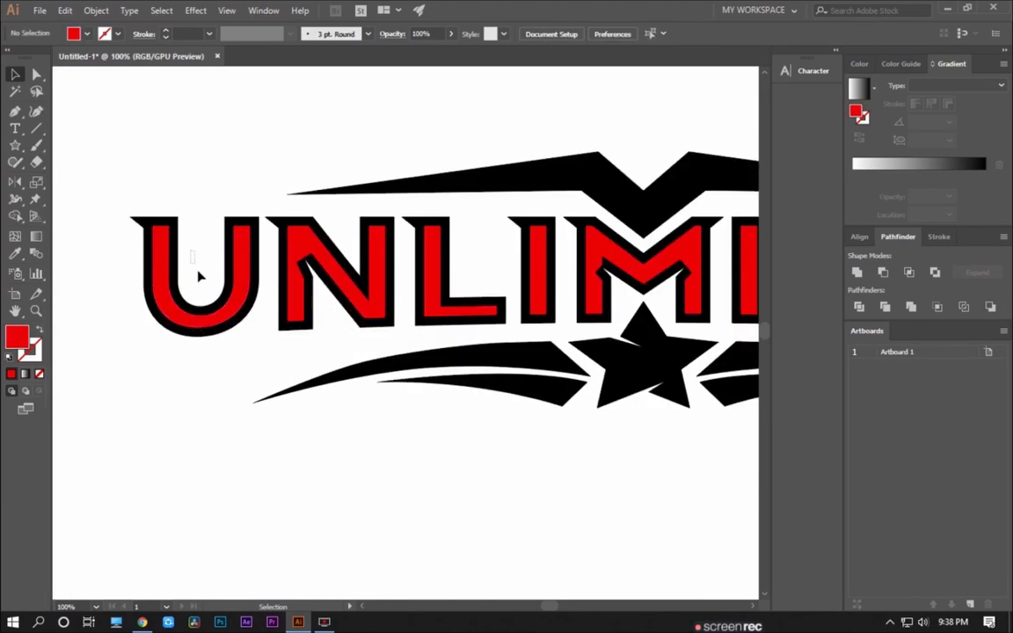
click(198, 276)
key(Delete)
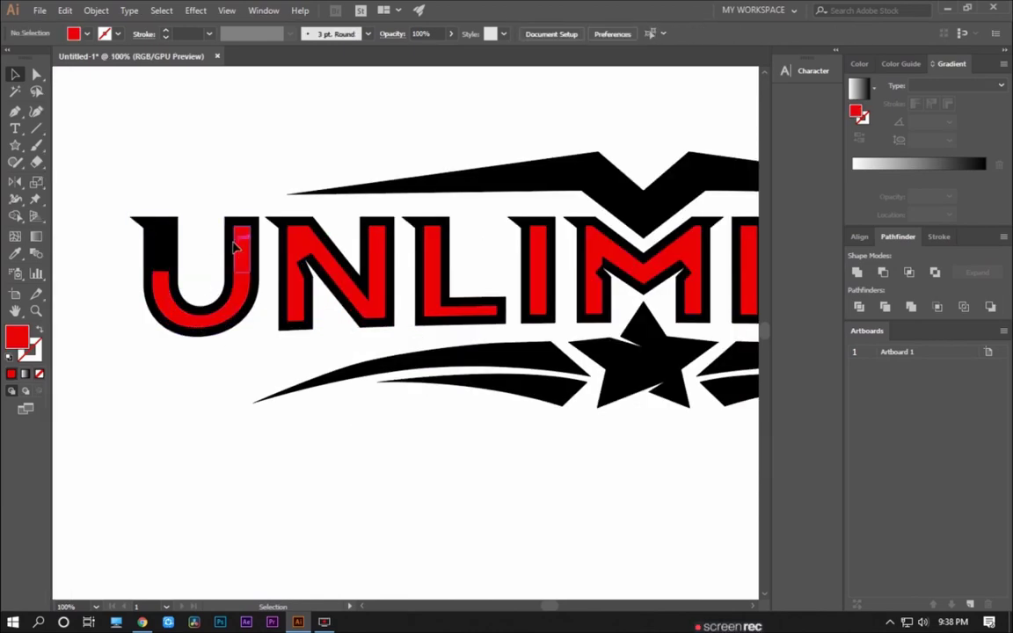
click(235, 248)
key(Delete)
Delete the N's upper and leftover red pieces, checking the result in Outline mode.
click(298, 233)
key(Delete)
click(373, 241)
key(Delete)
click(311, 264)
key(Delete)
key(ctrl+y)
key(ctrl+y)
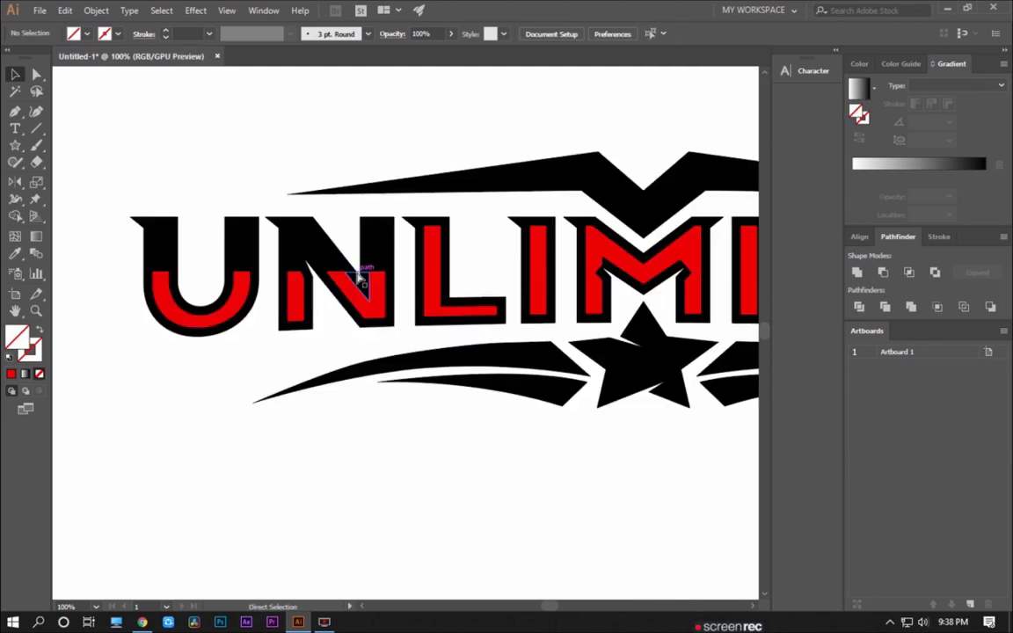
click(354, 281)
key(Delete)
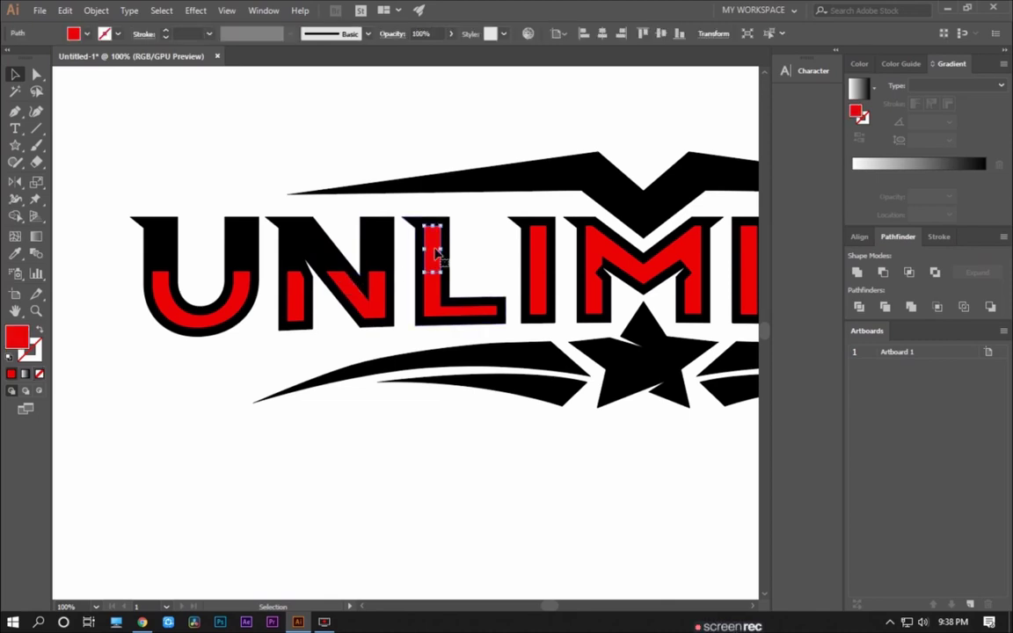
key(ctrl+y)
key(ctrl+y)
Remove the upper red pieces of the I, M and T.
scroll(340, 266, up, 1)
scroll(340, 267, right, 3)
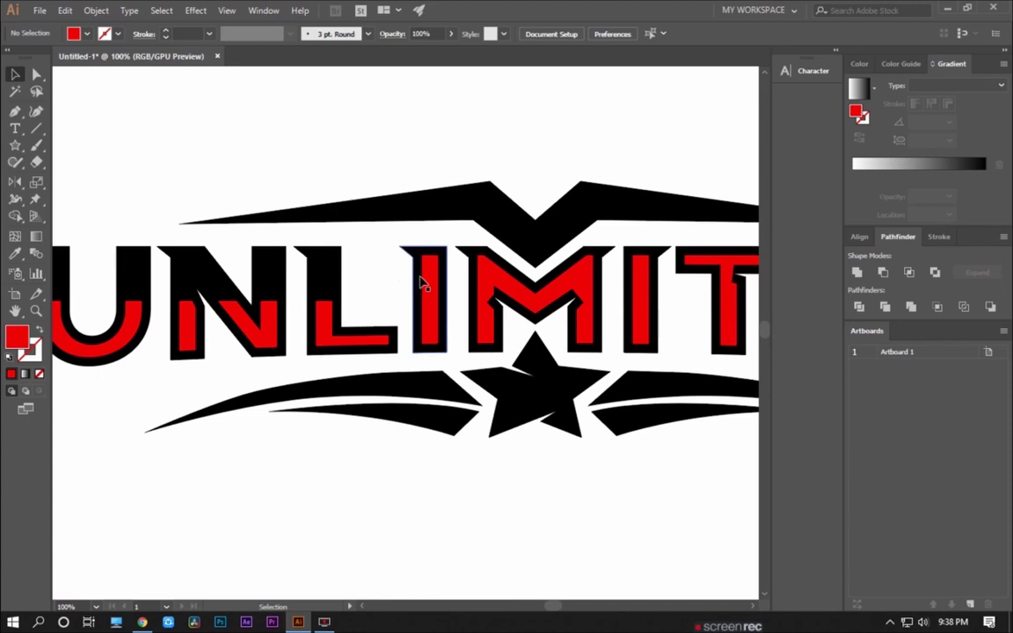
drag(426, 266, 501, 298)
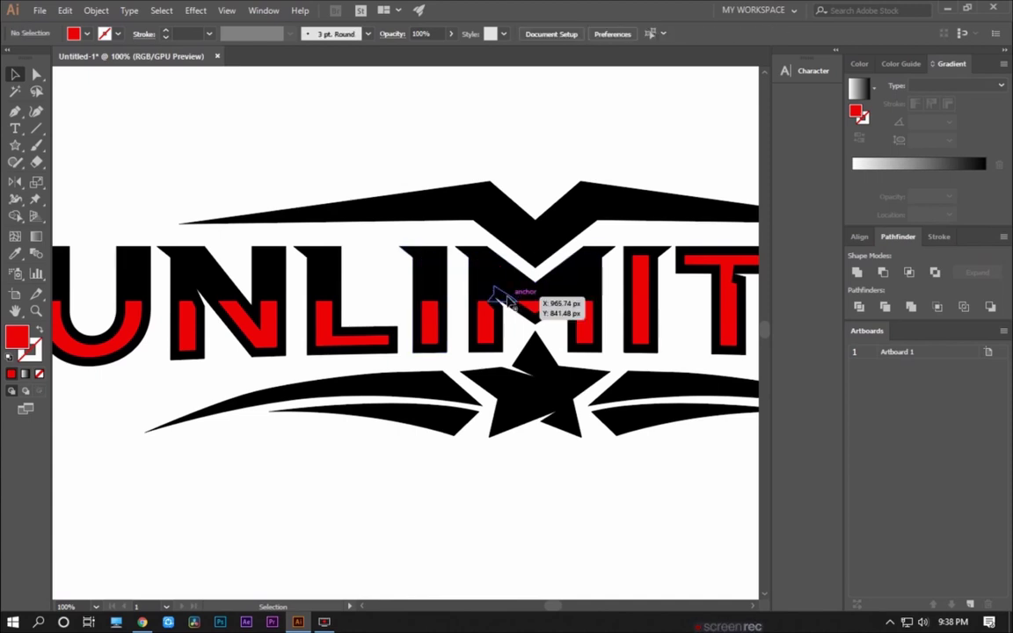
drag(501, 299, 556, 315)
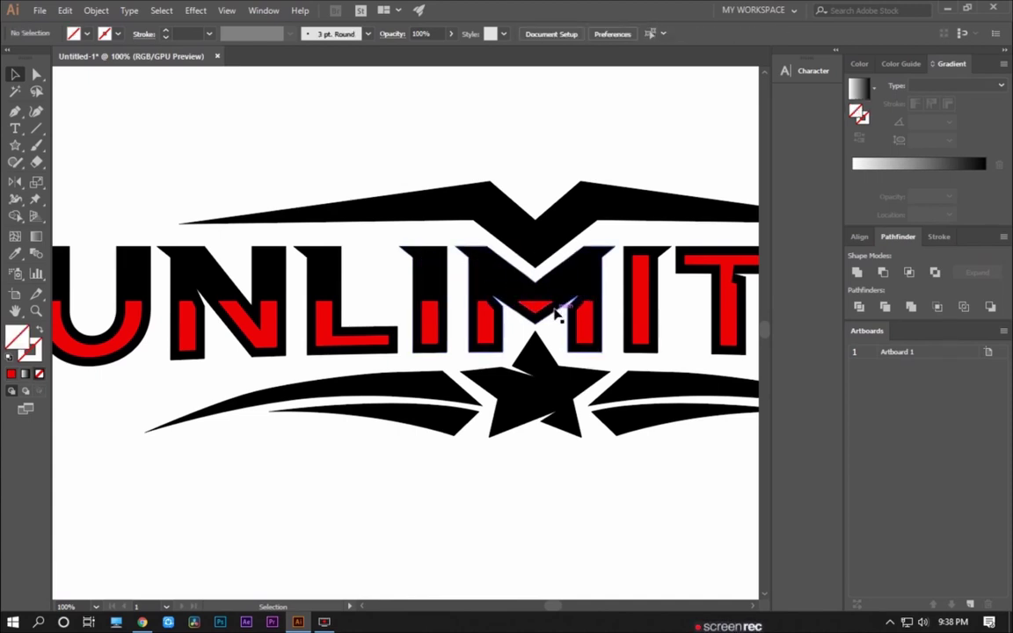
key(ctrl+y)
mouse_move(491, 318)
mouse_down()
mouse_move(549, 254)
mouse_move(628, 255)
mouse_up()
scroll(452, 322, right, 5)
key(ctrl+y)
key(Delete)
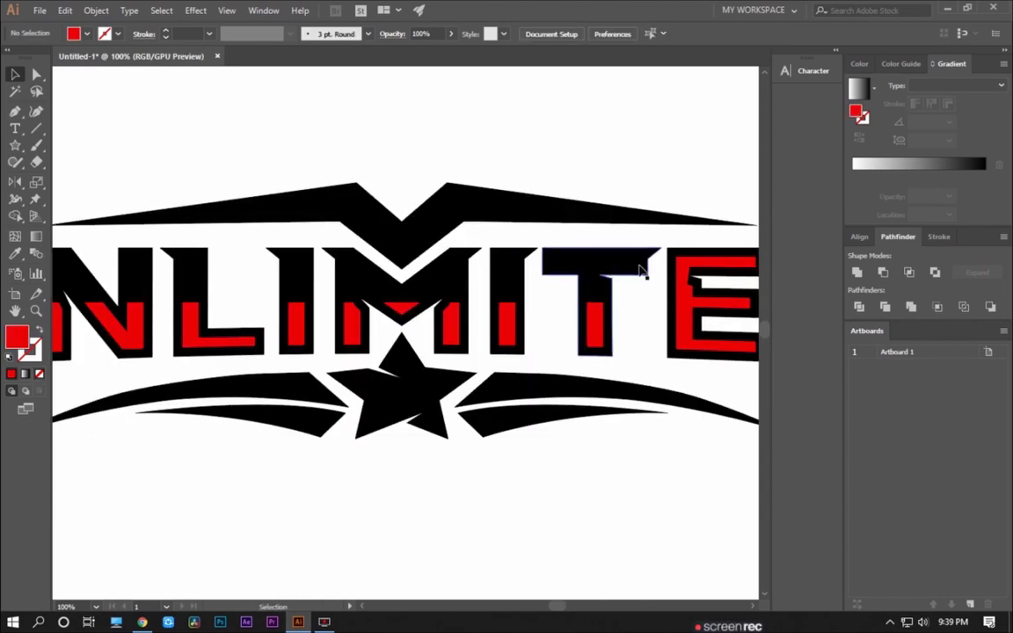
scroll(418, 271, right, 5)
Delete the upper red pieces inside the E and D.
drag(479, 299, 426, 242)
key(Delete)
drag(599, 293, 538, 260)
key(Delete)
Set fill to none, review the whole logo, and select the U, N and L lower red pieces.
key(slash)
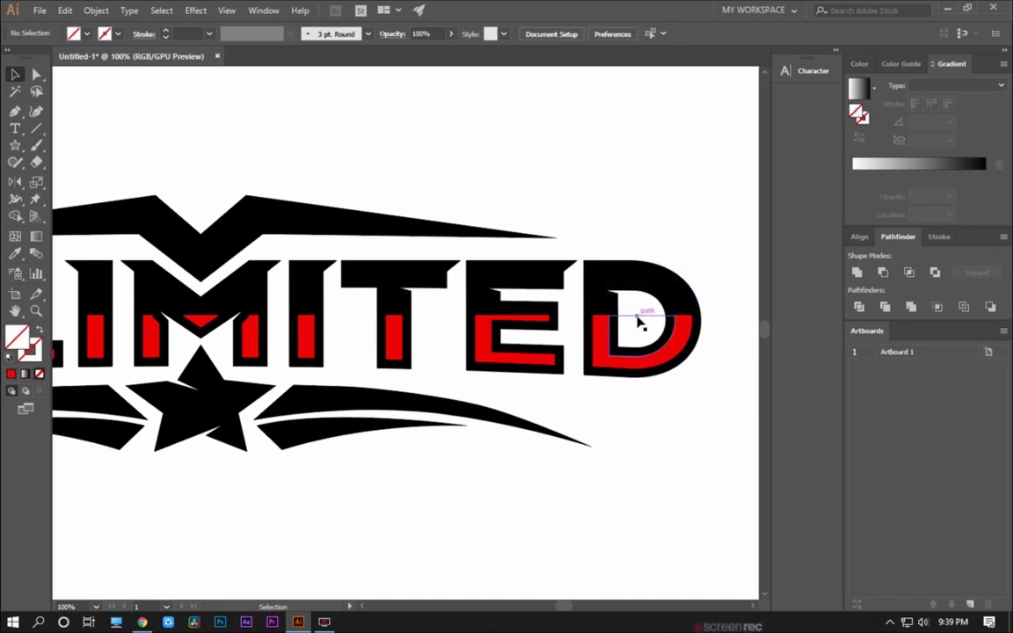
key(ctrl+y)
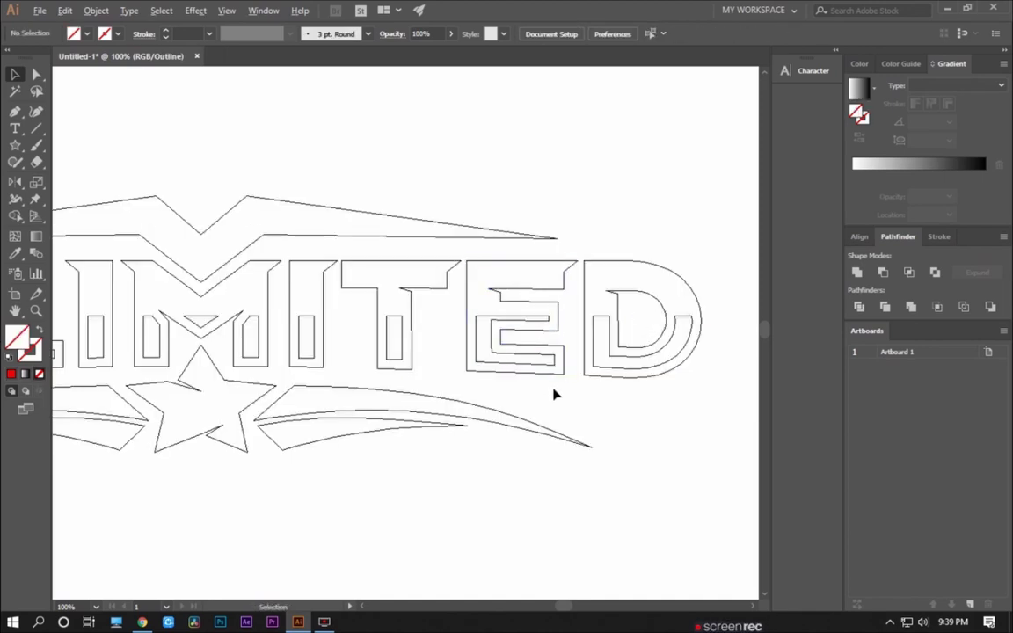
key(ctrl+minus)
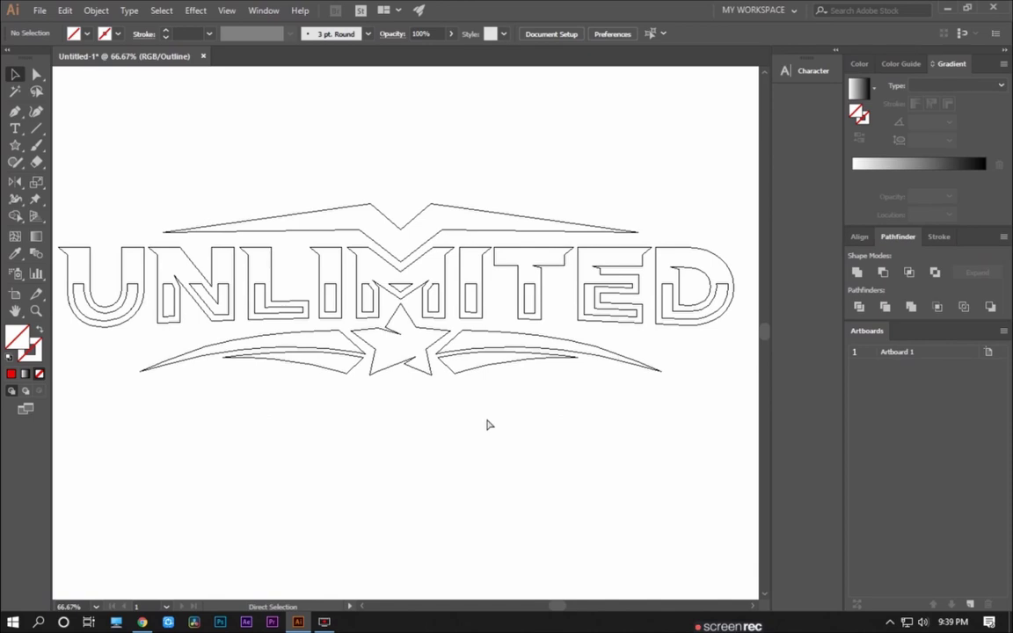
key(ctrl+y)
click(198, 304)
drag(136, 309, 275, 310)
shift+click(268, 311)
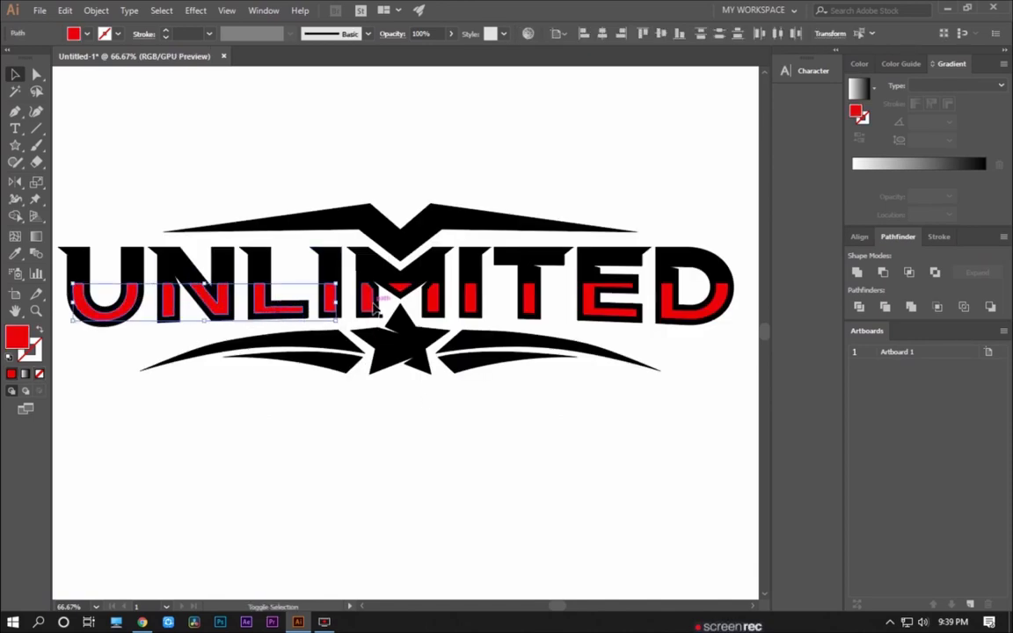
Add the M, I and D lower pieces, group them, and fill with the white-black gradient.
drag(386, 297, 433, 299)
shift+click(471, 300)
shift+click(657, 305)
key(ctrl+g)
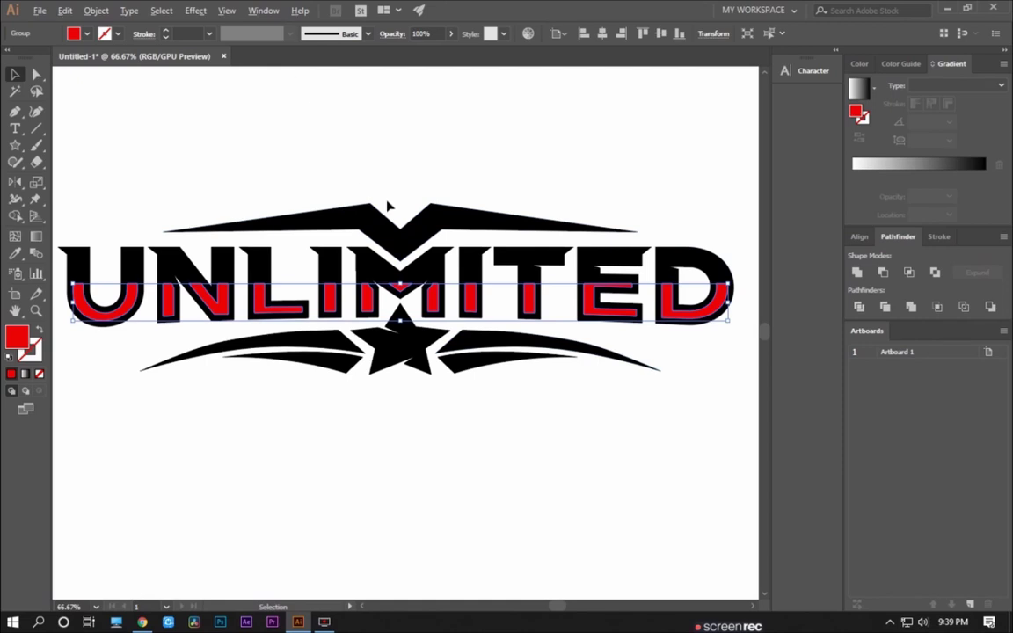
scroll(388, 205, down, 2)
click(85, 35)
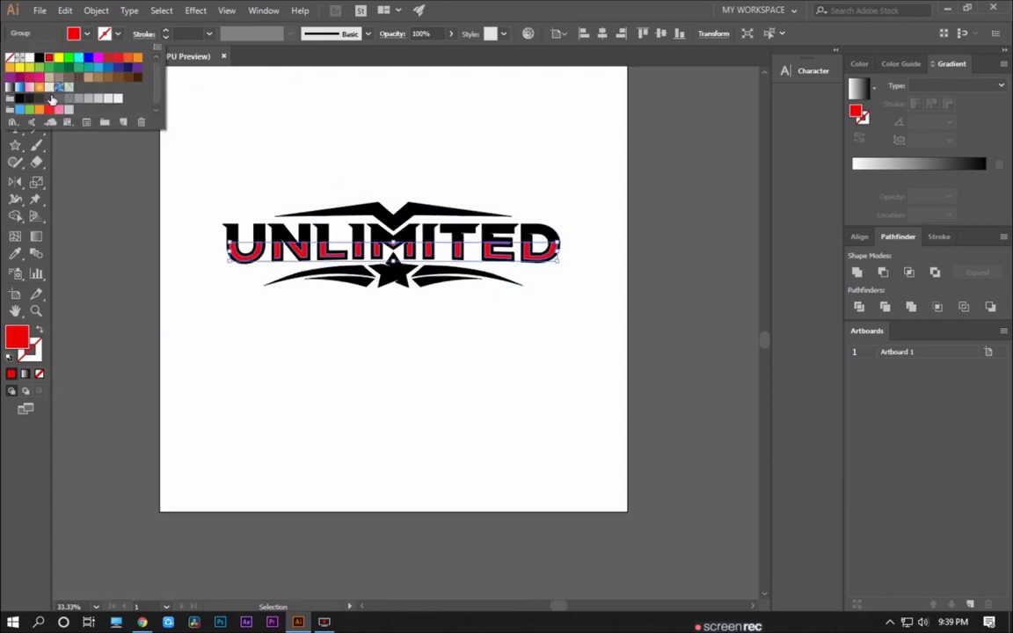
click(11, 87)
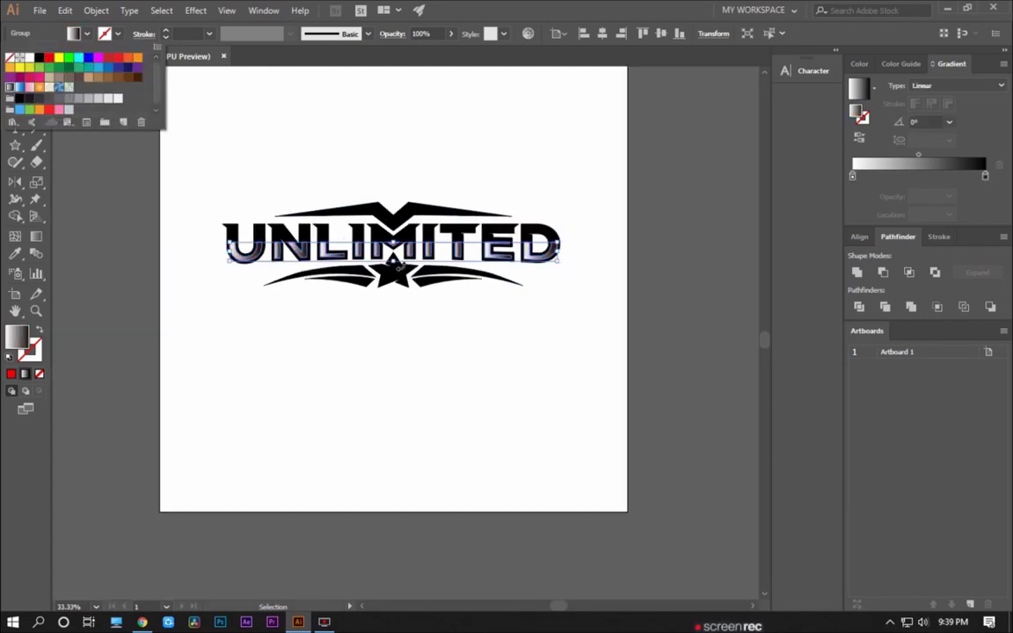
Make the lower pieces one compound path and run the gradient vertically at -90°.
scroll(361, 262, up, 1)
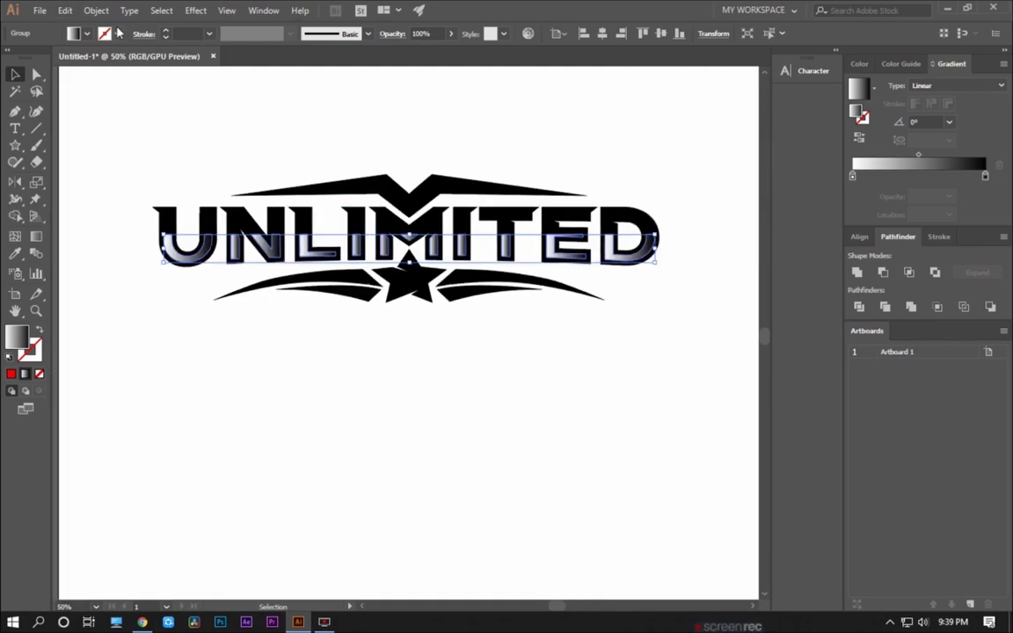
click(95, 10)
click(339, 506)
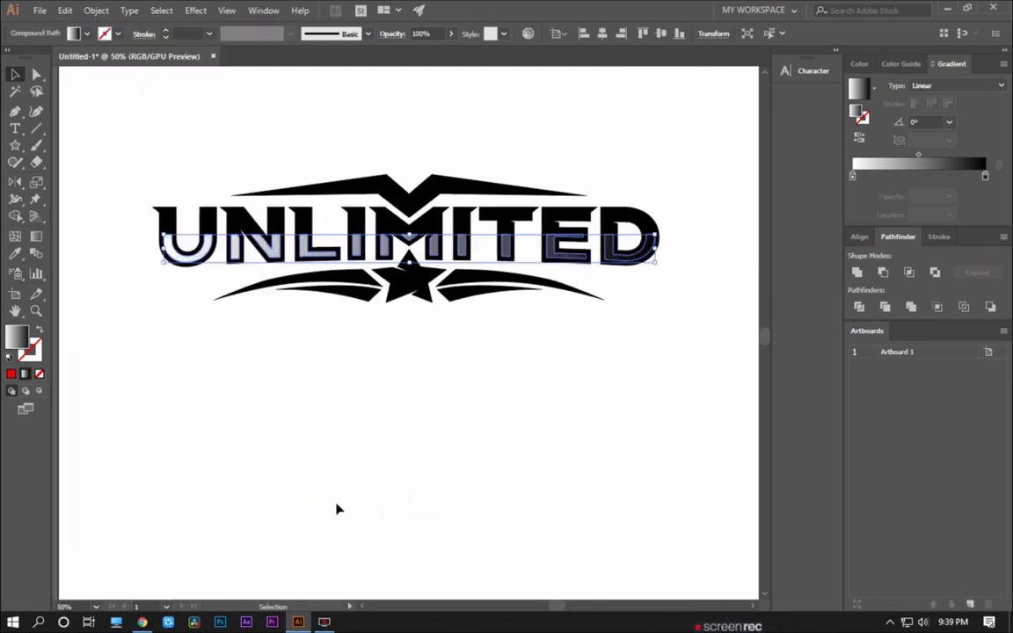
scroll(448, 237, up, 1)
key(g)
drag(369, 220, 376, 327)
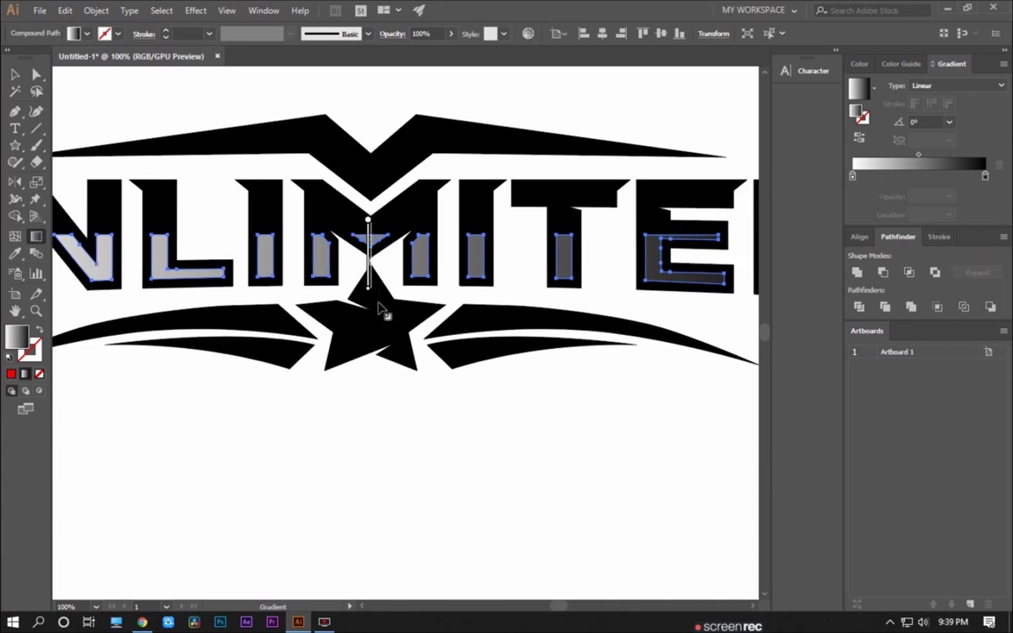
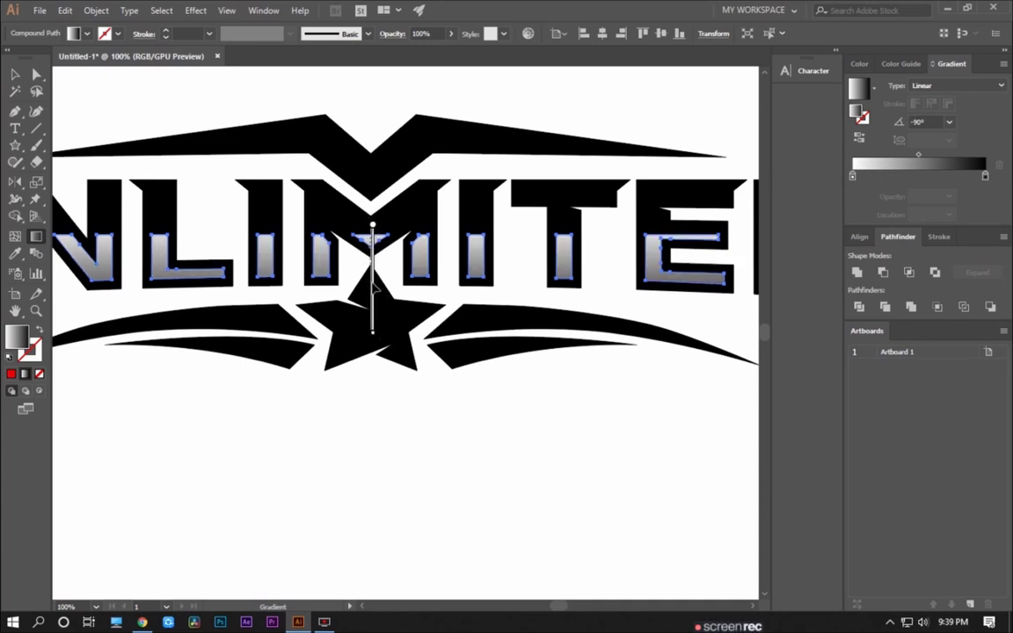
Finish the letters' grey gradient, deselect, and reset fill and stroke to defaults.
key(v)
click(409, 408)
scroll(413, 410, down, 2)
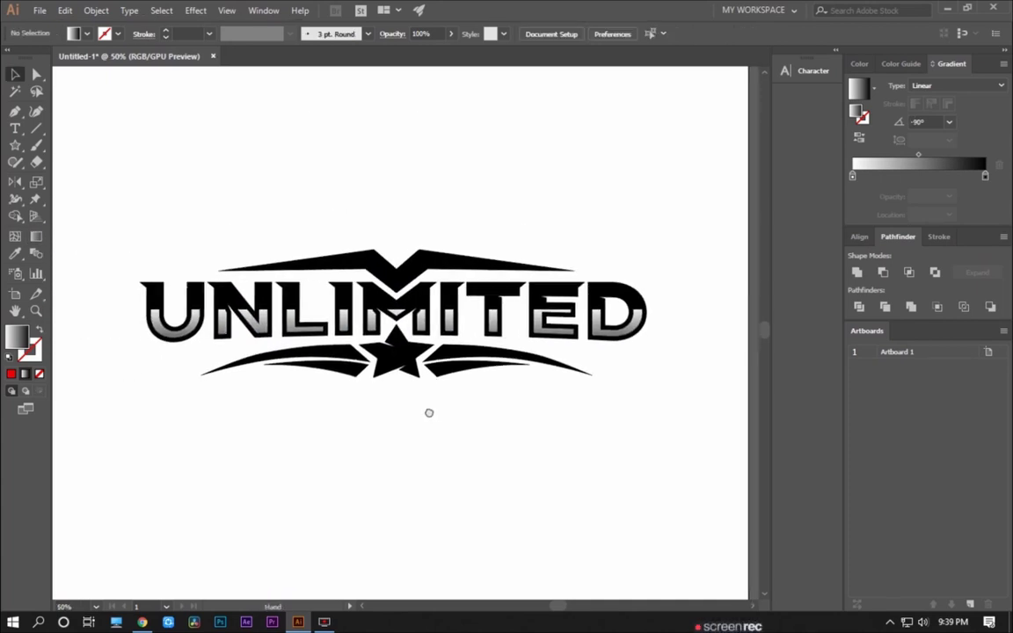
scroll(418, 387, up, 1)
scroll(445, 422, down, 1)
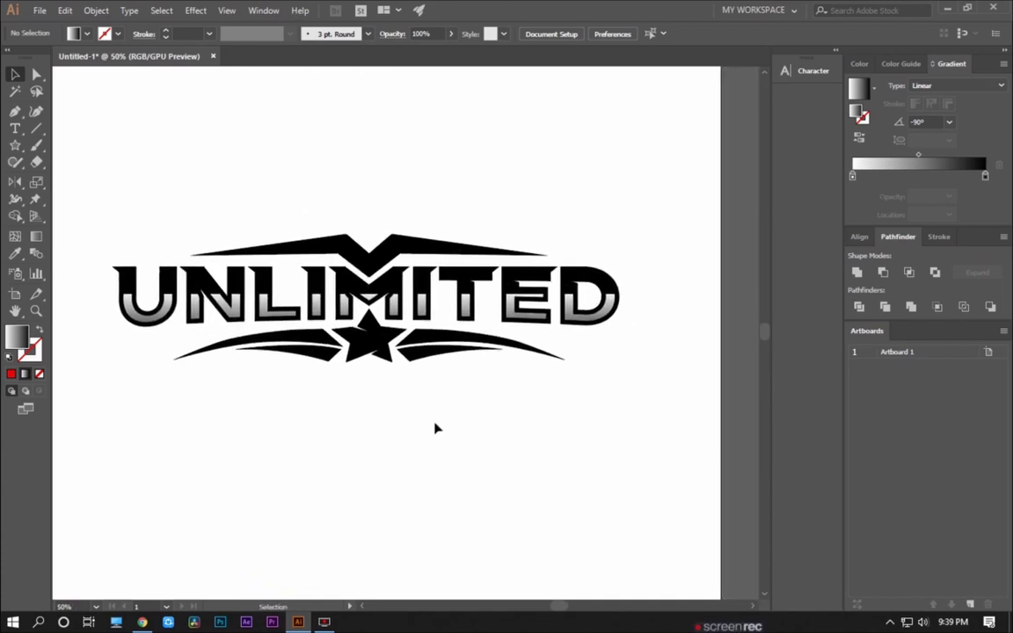
click(387, 280)
click(456, 445)
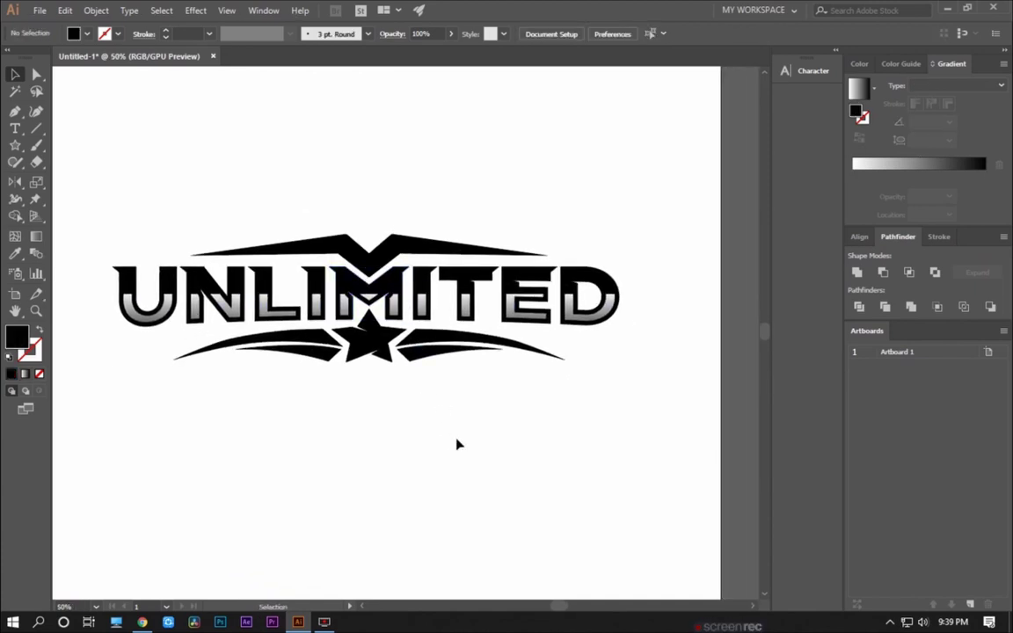
scroll(462, 445, down, 1)
scroll(436, 436, up, 1)
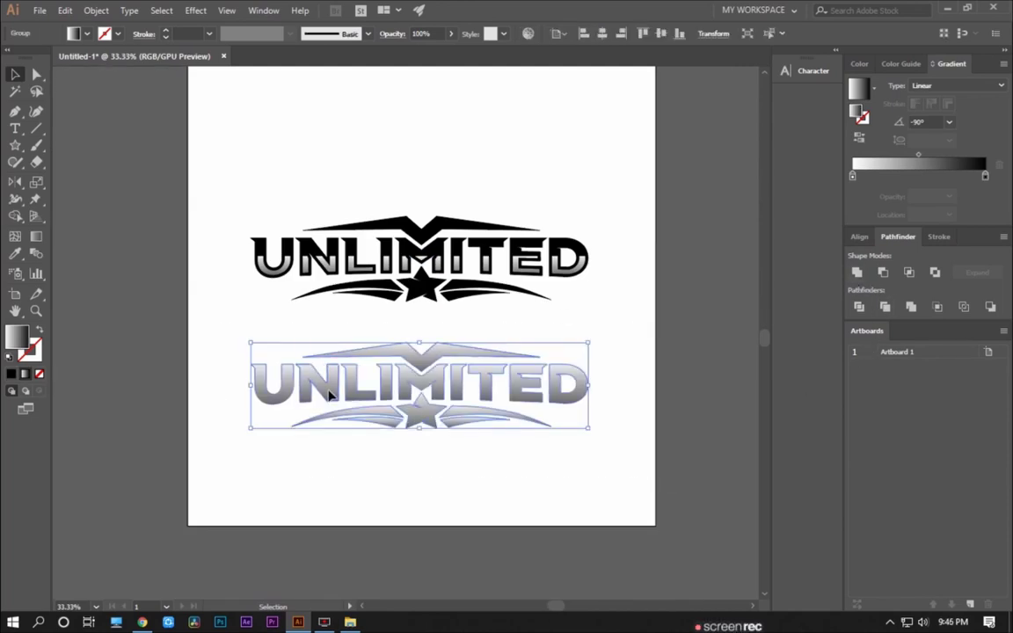
Select the lower grey-gradient copy of the logo.
click(284, 451)
click(412, 425)
scroll(370, 458, up, 2)
click(364, 466)
scroll(368, 460, down, 1)
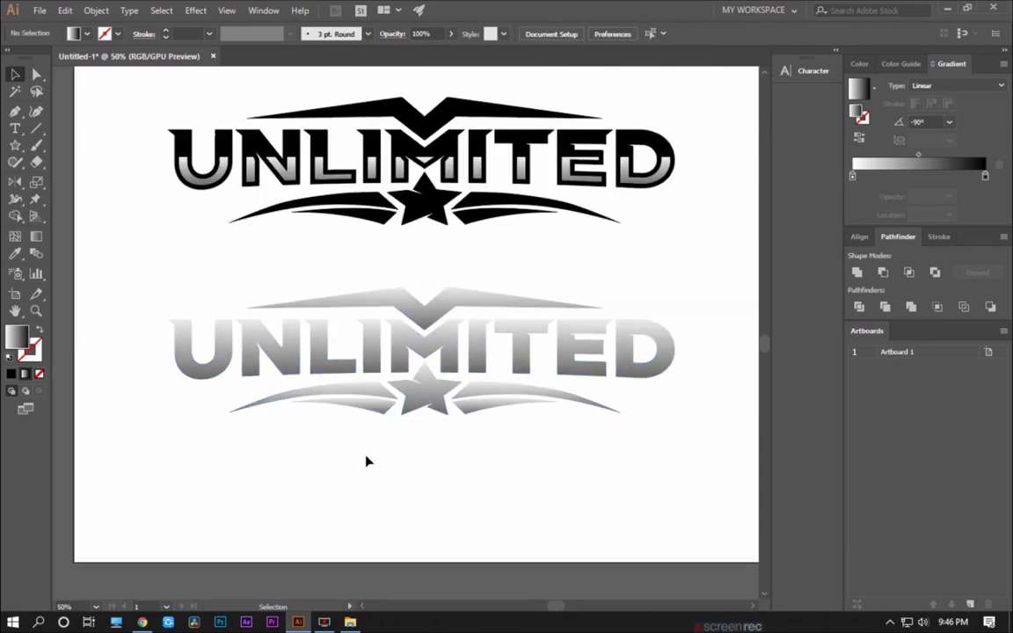
click(366, 370)
Apply an Offset Path of about 50 px to the lower copy, with Preview on.
click(99, 11)
mouse_move(112, 329)
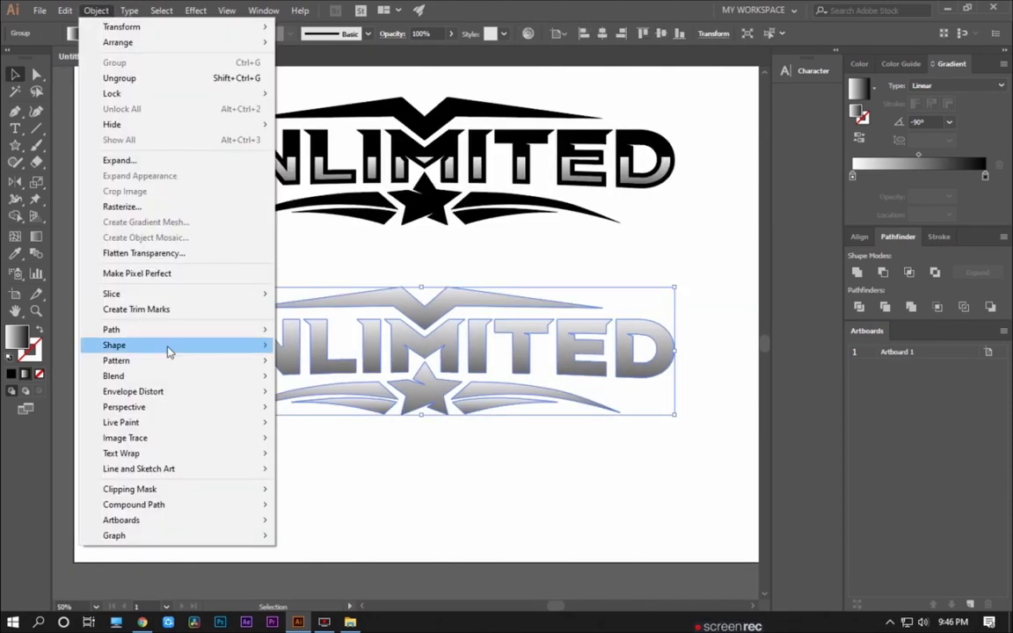
click(338, 381)
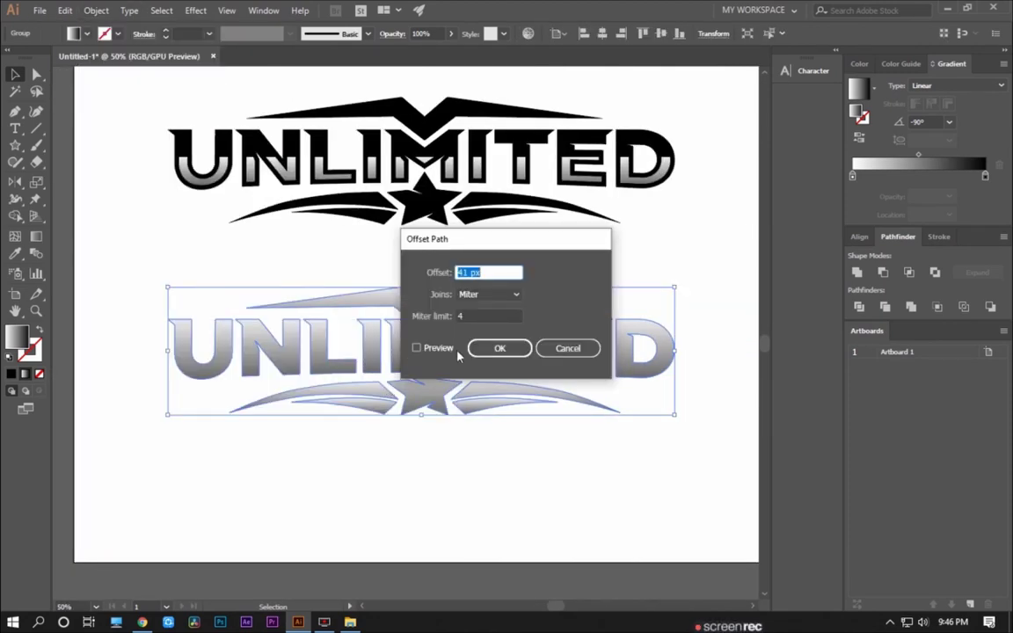
click(438, 348)
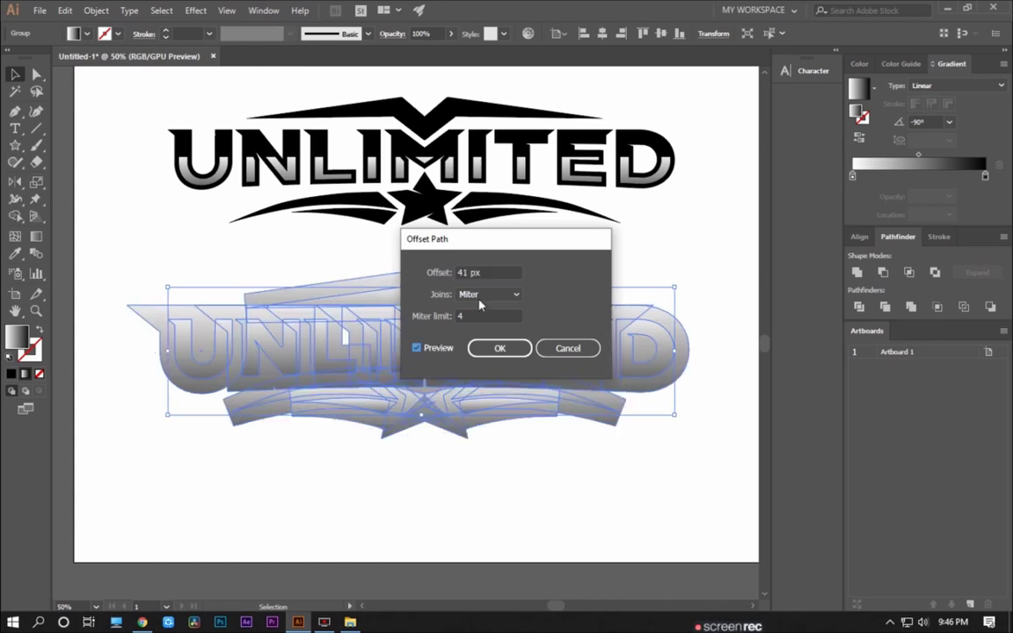
key(shift+Up)
key(shift+Up)
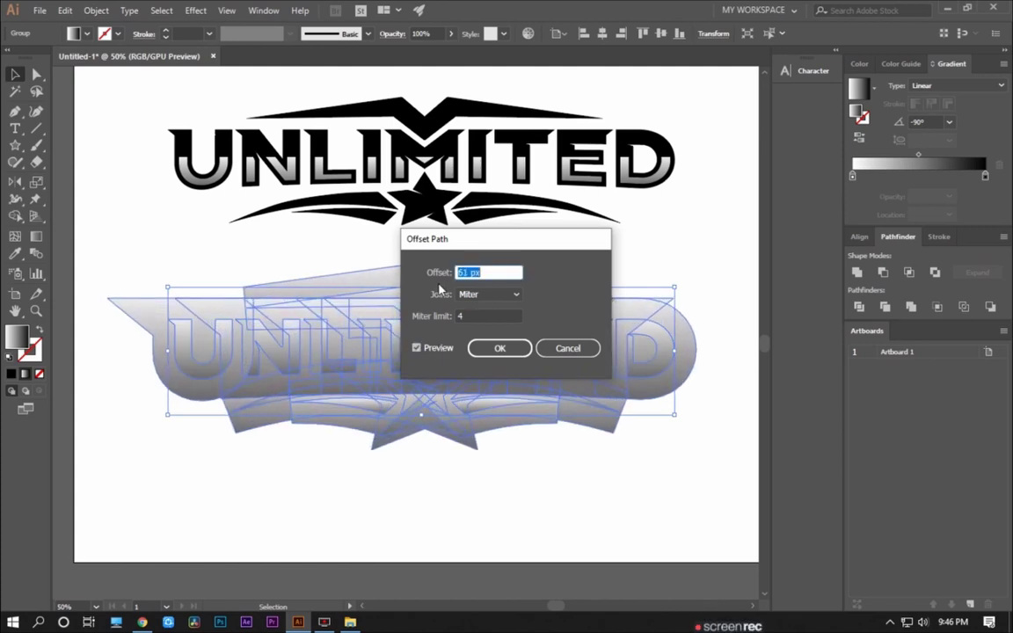
key(shift+Down)
key(Down)
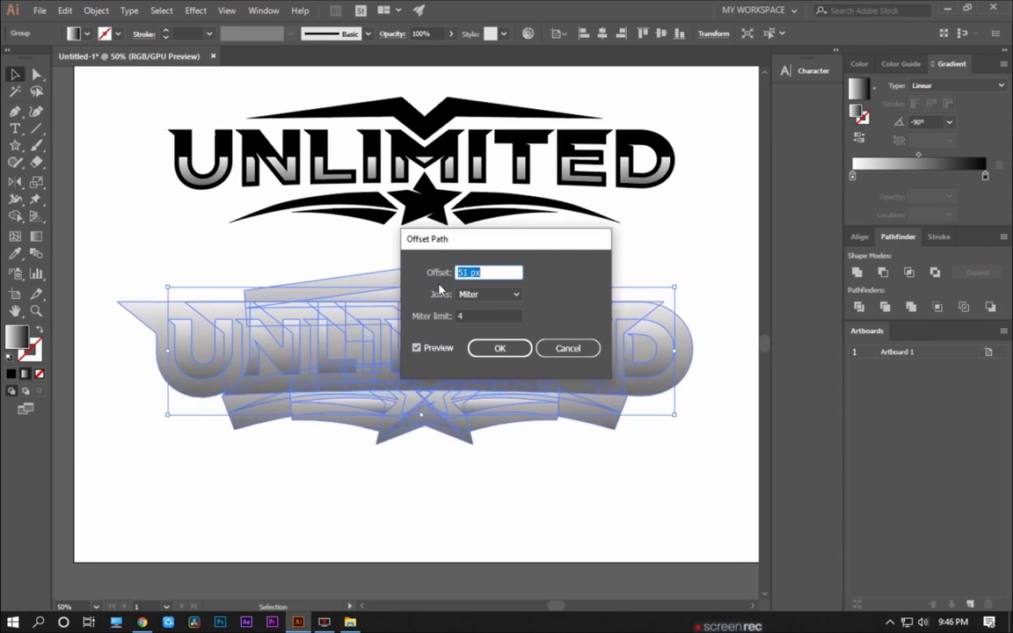
click(499, 348)
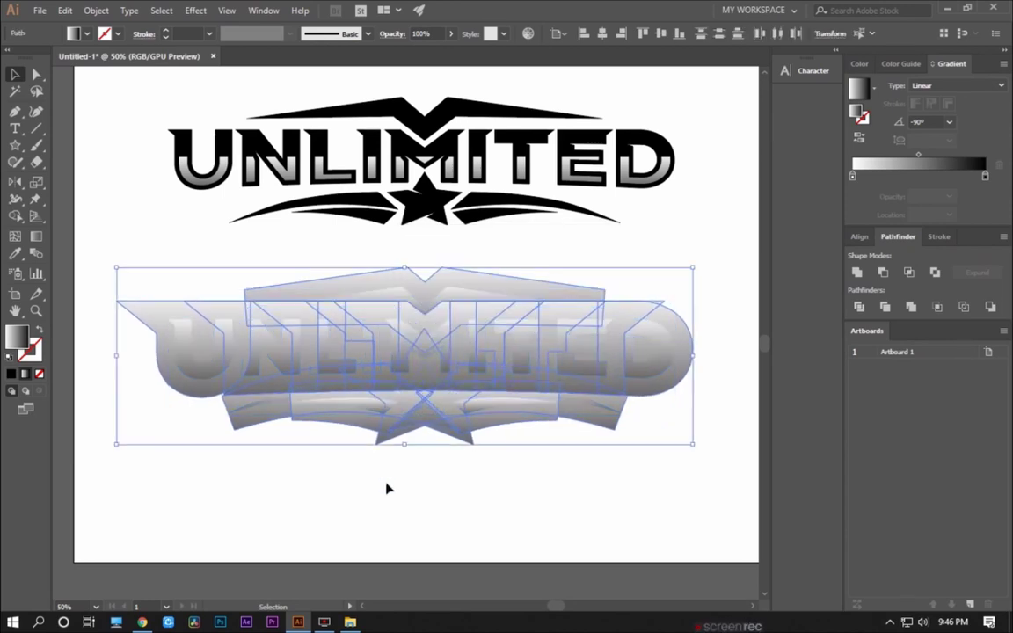
Zoom out and marquee-select the lower logo together with its offset outline.
click(342, 487)
key(ctrl+minus)
drag(181, 344, 605, 517)
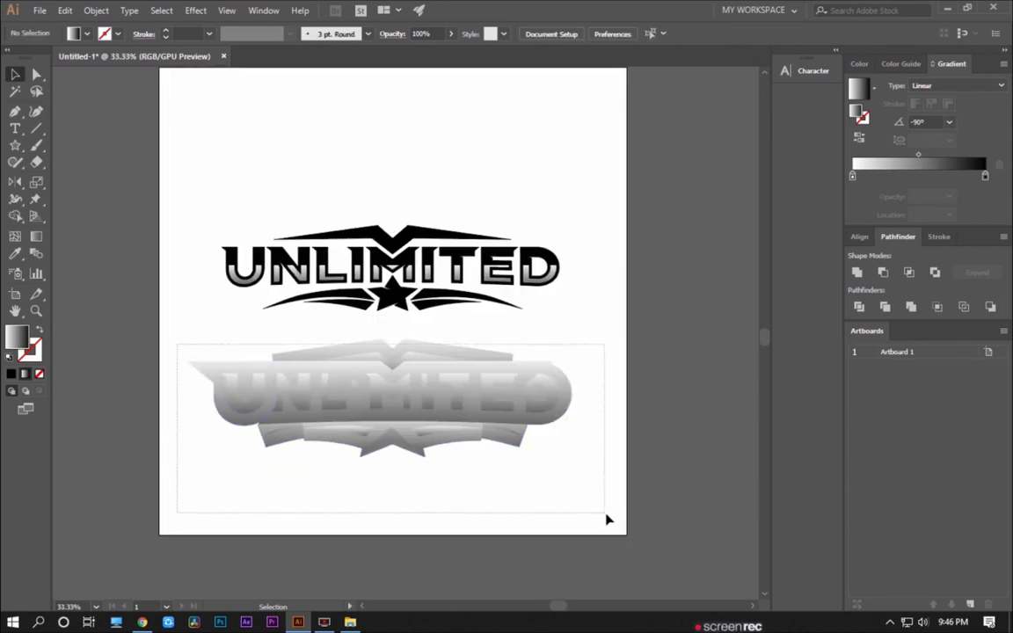
Unite the lower logo copy and its offset into one merged shape.
click(853, 276)
click(296, 470)
click(334, 393)
Swap fill and stroke so the merged shape is an unfilled frame with a black stroke.
key(shift+x)
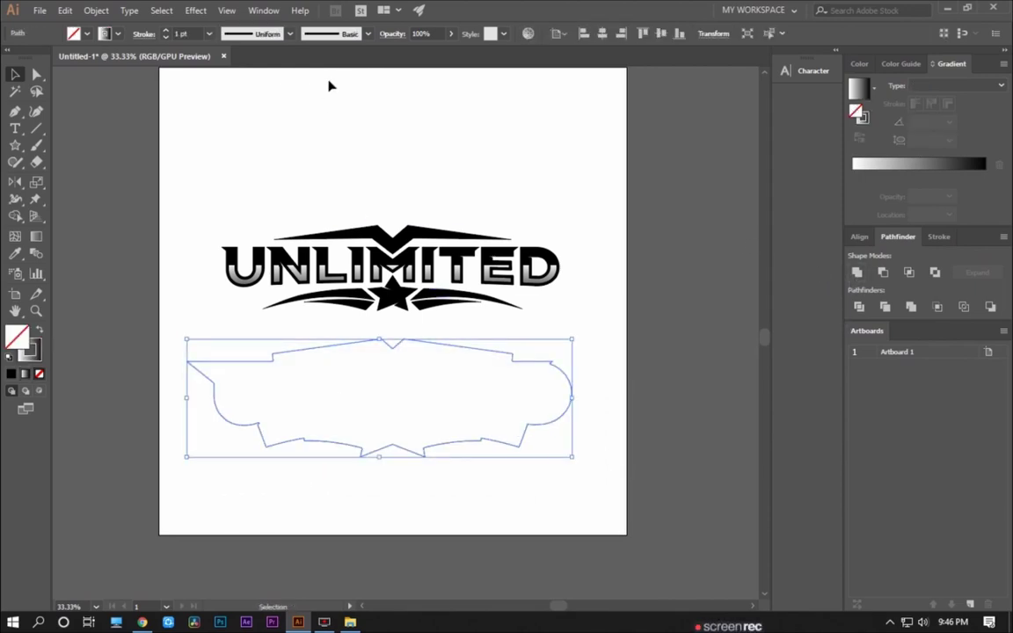
click(166, 33)
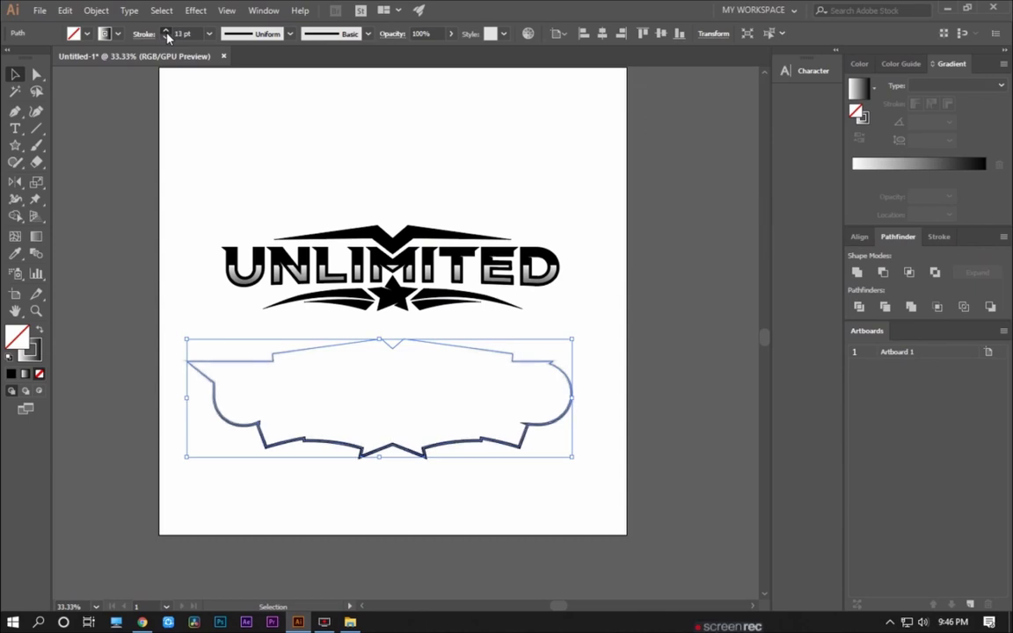
click(904, 63)
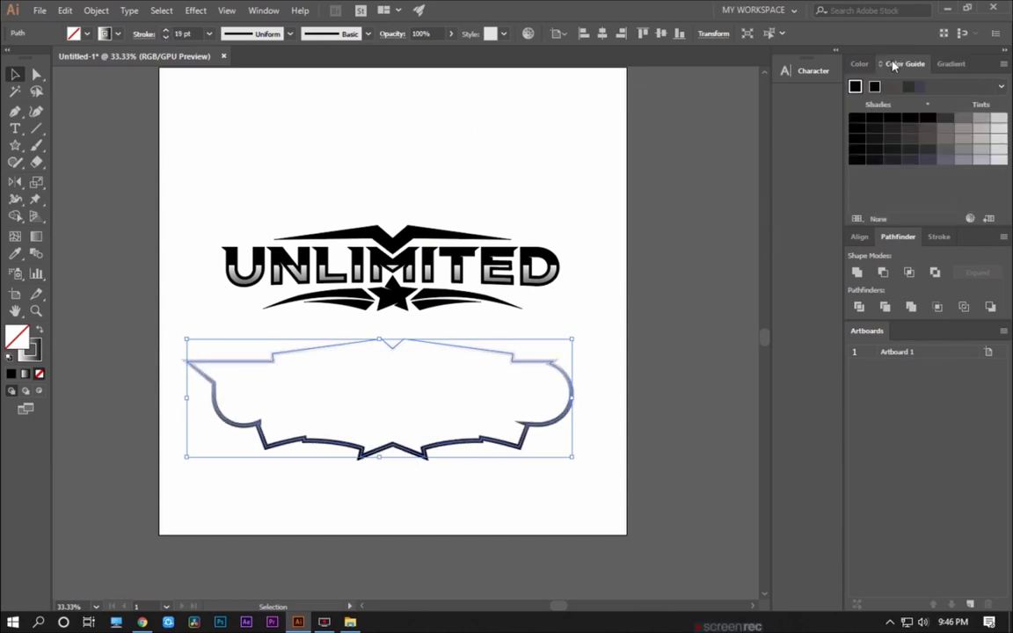
click(873, 87)
key(a)
key(slash)
click(86, 33)
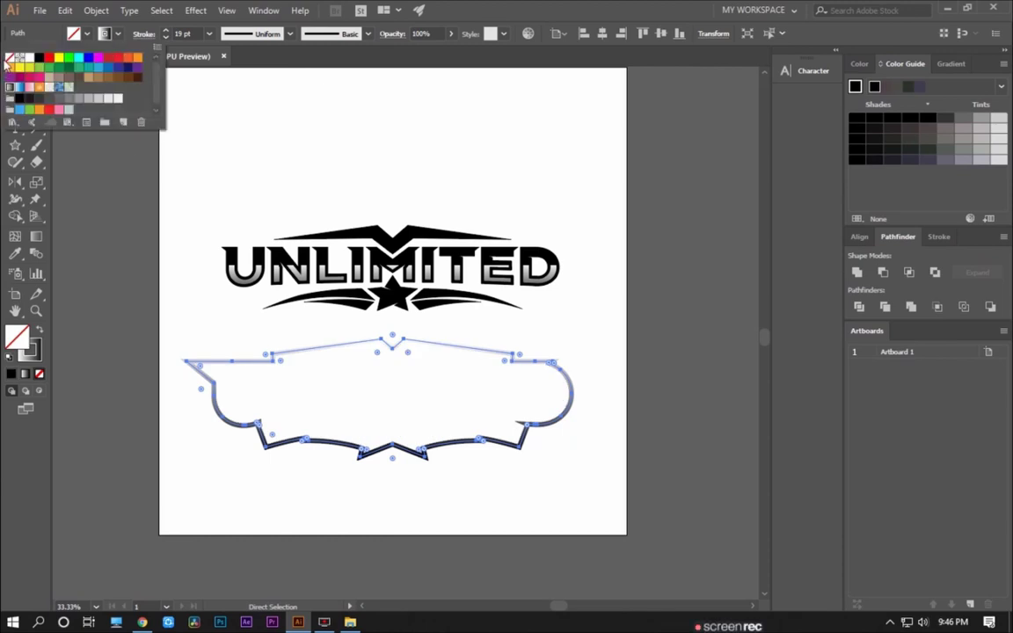
click(9, 58)
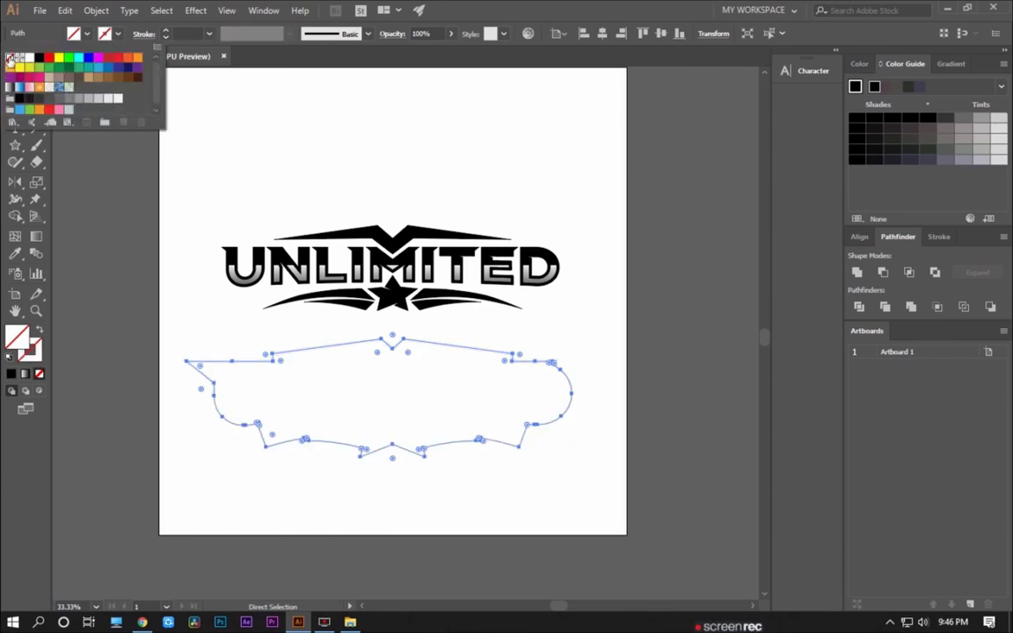
key(v)
click(10, 374)
key(ctrl+z)
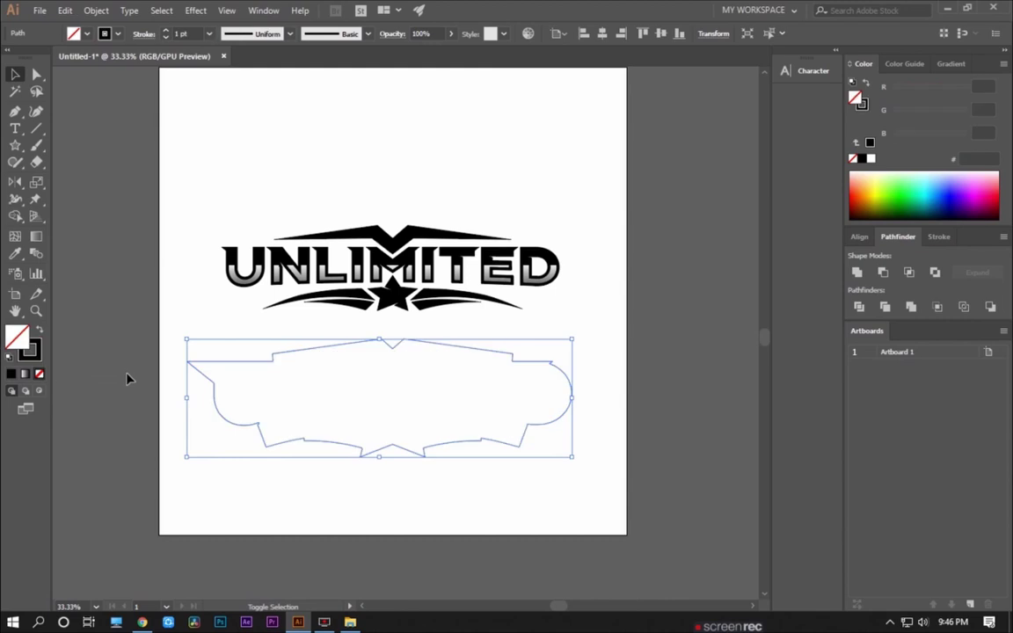
Set the badge outline's stroke weight to 15 pt.
click(226, 346)
scroll(266, 360, up, 1)
scroll(266, 359, right, 1)
click(252, 353)
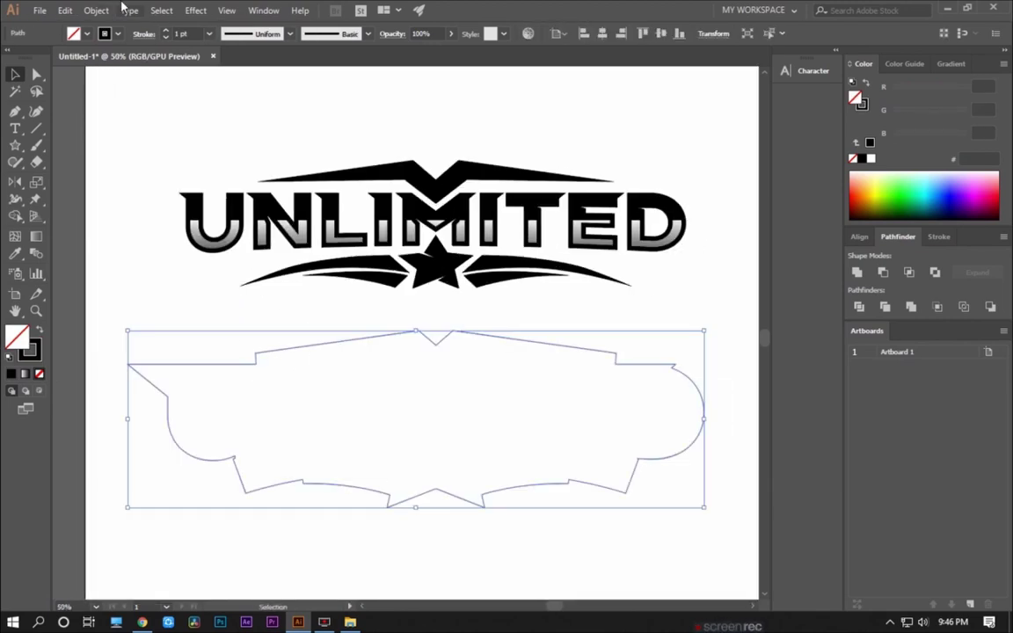
click(168, 30)
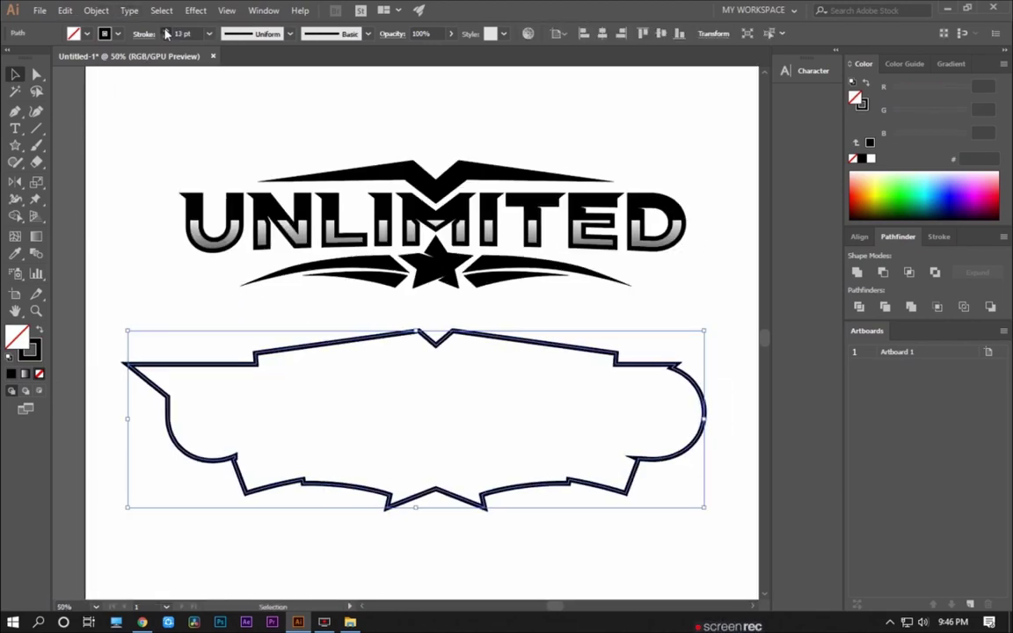
drag(406, 390, 367, 427)
click(389, 289)
Move the black badge outline up around the UNLIMITED logo and send it to back.
key(a)
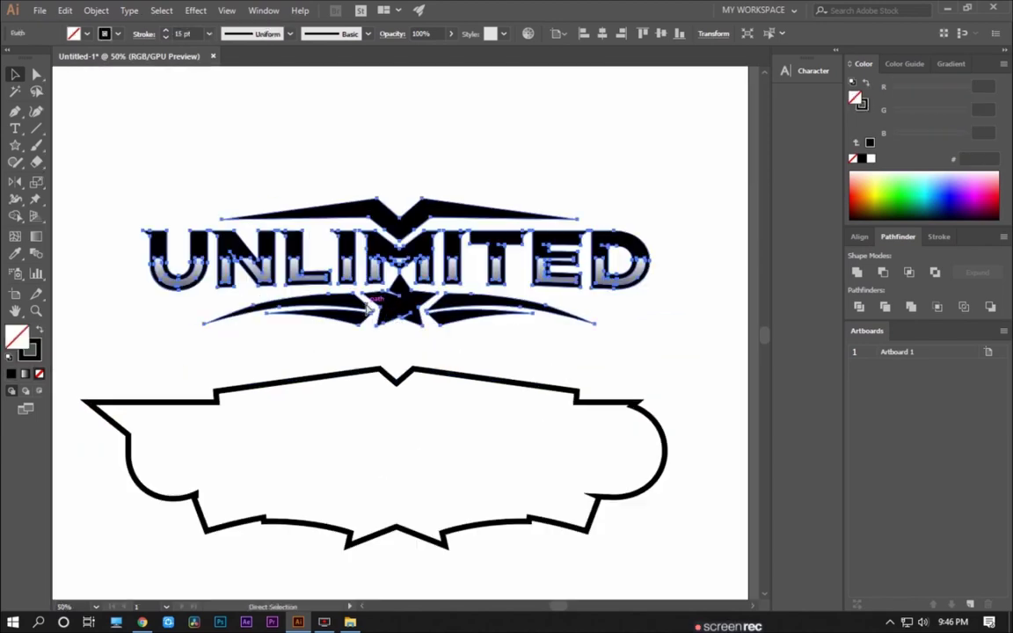
key(v)
drag(429, 376, 413, 182)
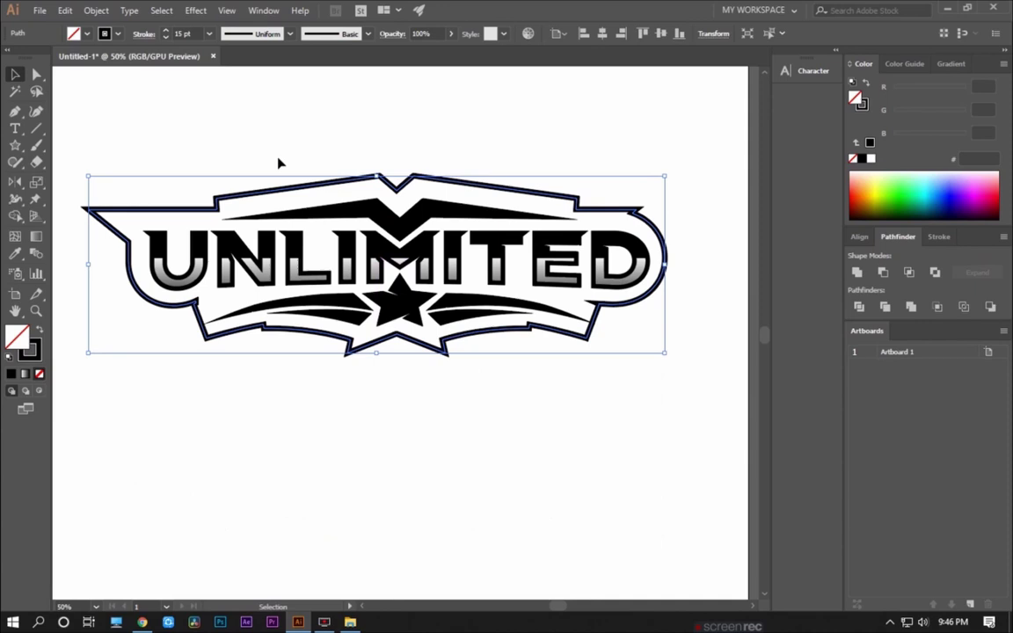
click(255, 157)
drag(235, 151, 244, 159)
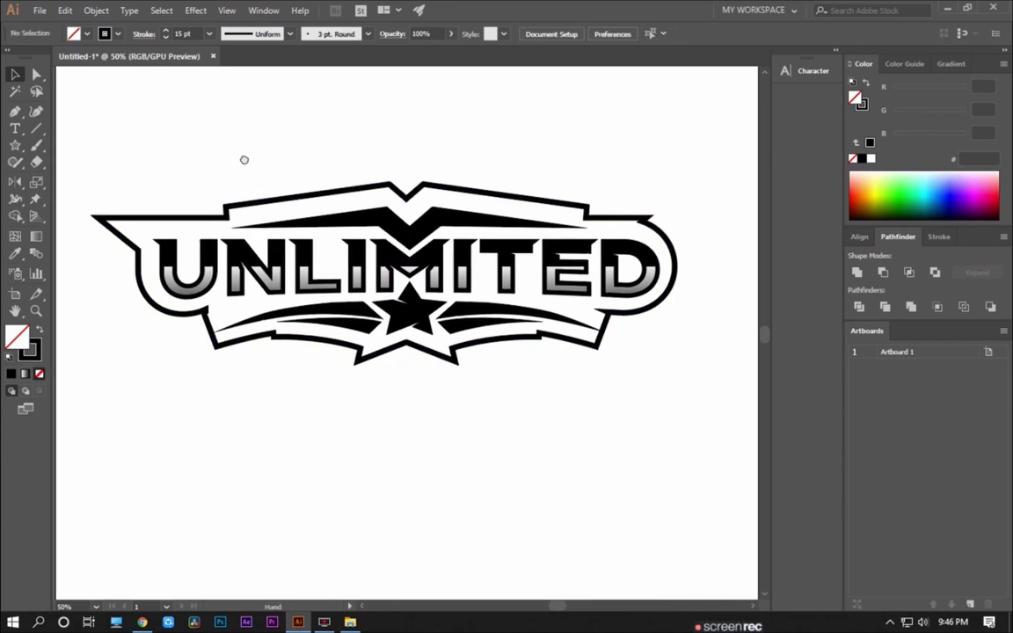
click(473, 190)
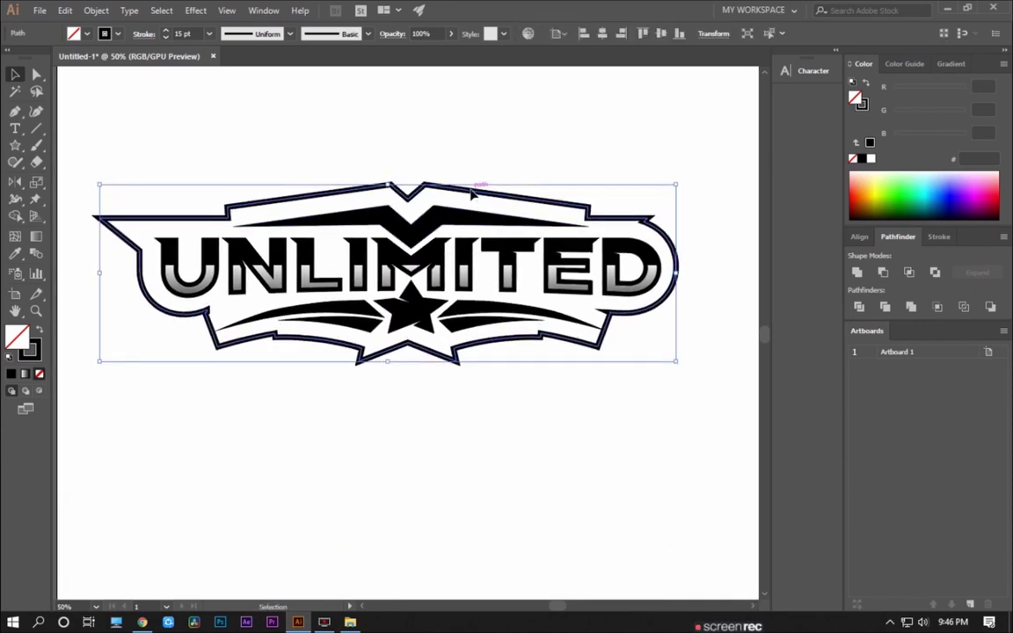
click(457, 167)
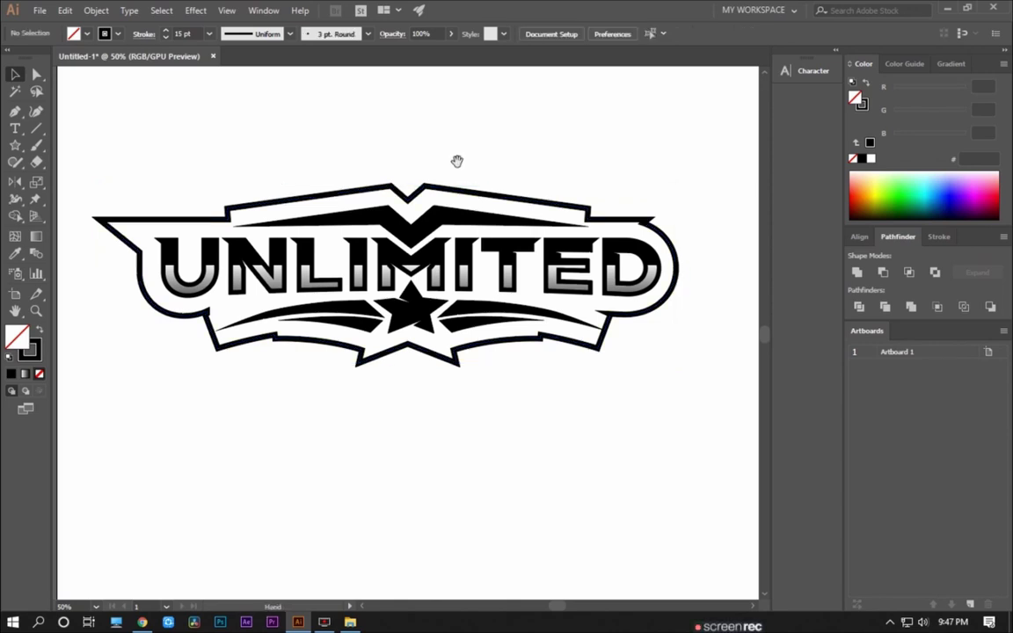
drag(457, 160, 453, 170)
click(456, 202)
click(253, 187)
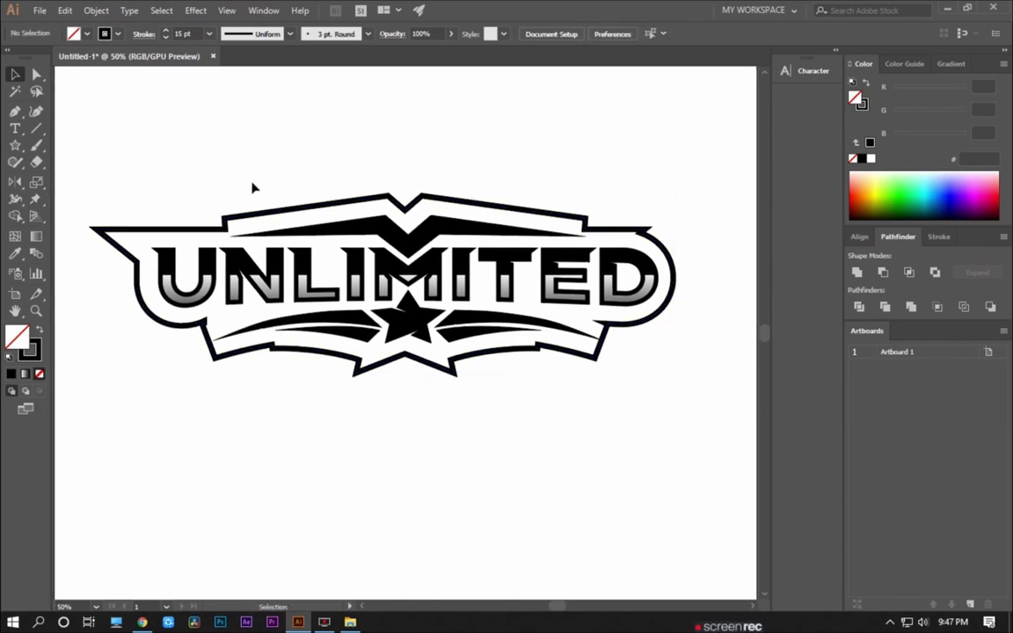
Drag anchors on the badge outline's left side to reshape its tip and corners.
click(295, 220)
scroll(178, 232, up, 2)
key(a)
click(208, 229)
drag(209, 228, 237, 228)
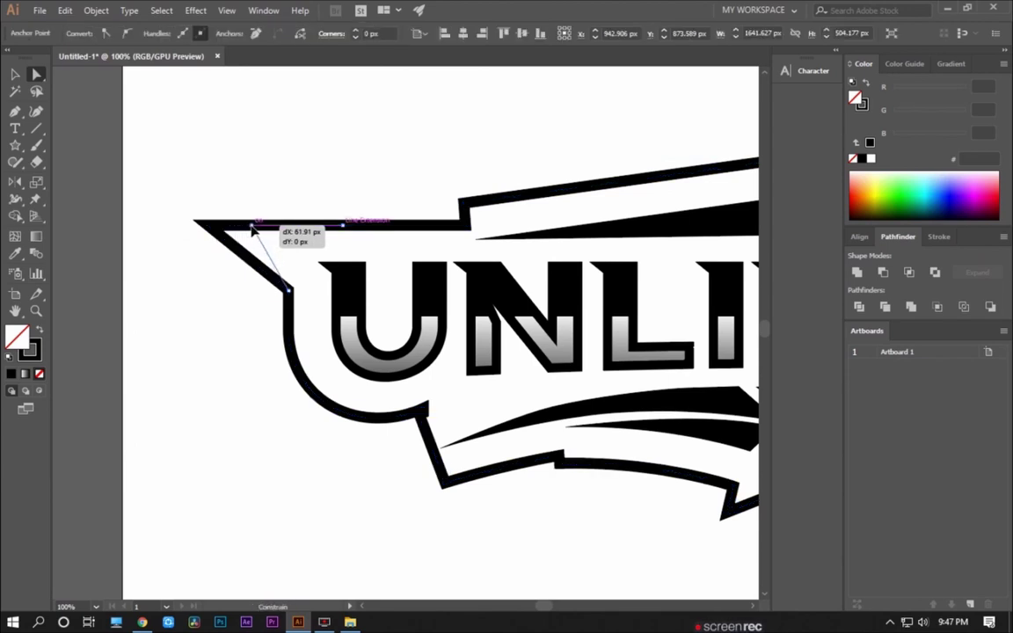
drag(253, 229, 247, 225)
mouse_move(287, 290)
mouse_down()
mouse_move(293, 283)
mouse_move(220, 264)
mouse_move(144, 280)
mouse_up()
Raise the badge outline's stroke weight to 21 pt.
key(ctrl+shift+a)
key(ctrl+minus)
key(ctrl+minus)
drag(332, 199, 305, 219)
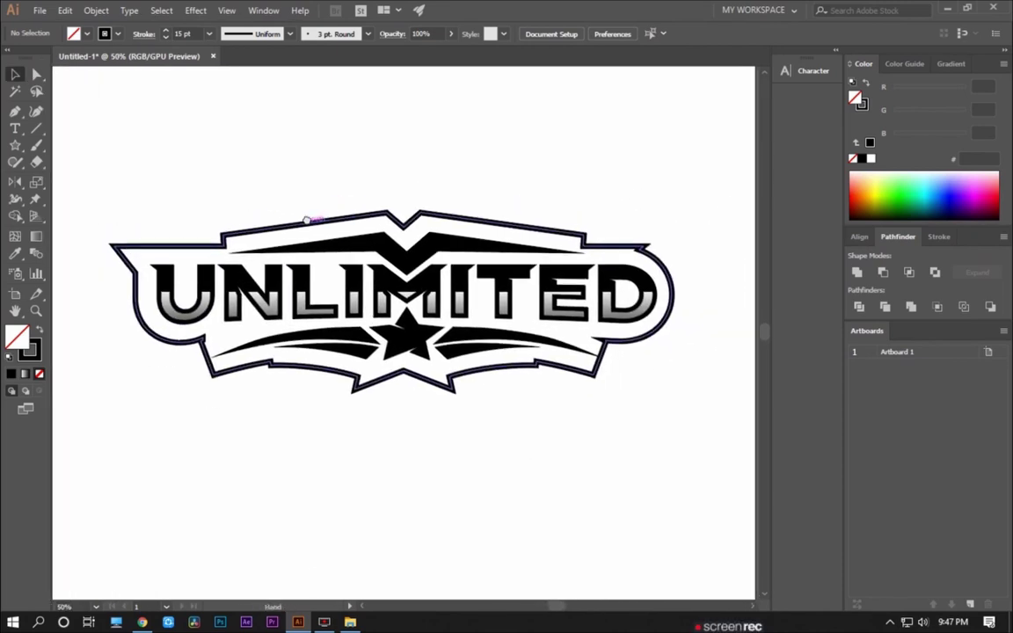
mouse_move(321, 176)
mouse_down()
mouse_move(284, 190)
mouse_move(398, 167)
mouse_move(359, 183)
mouse_up()
click(346, 233)
click(166, 31)
click(166, 32)
click(166, 32)
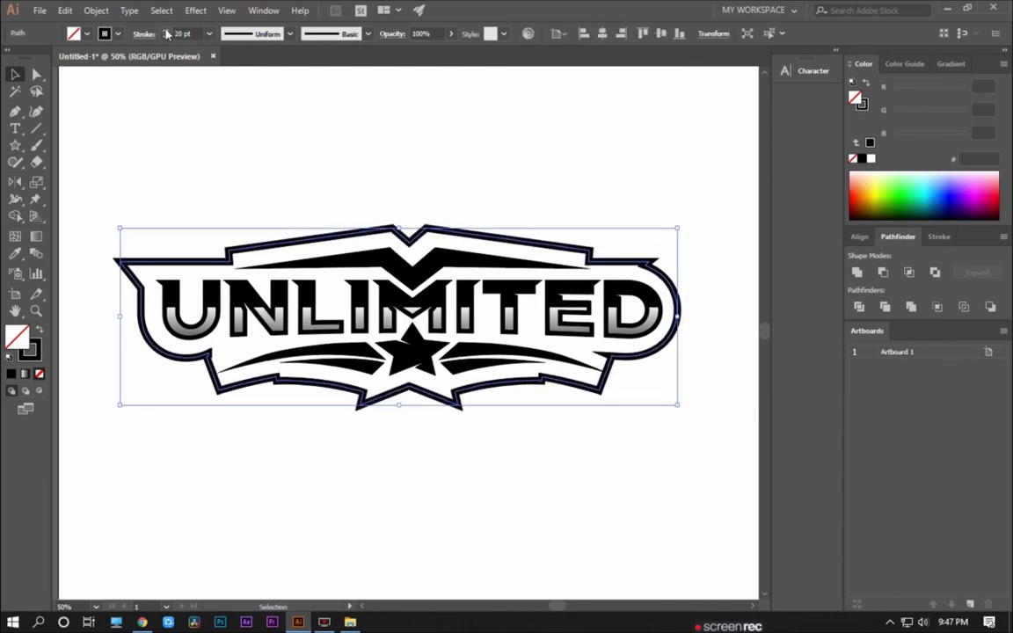
click(166, 31)
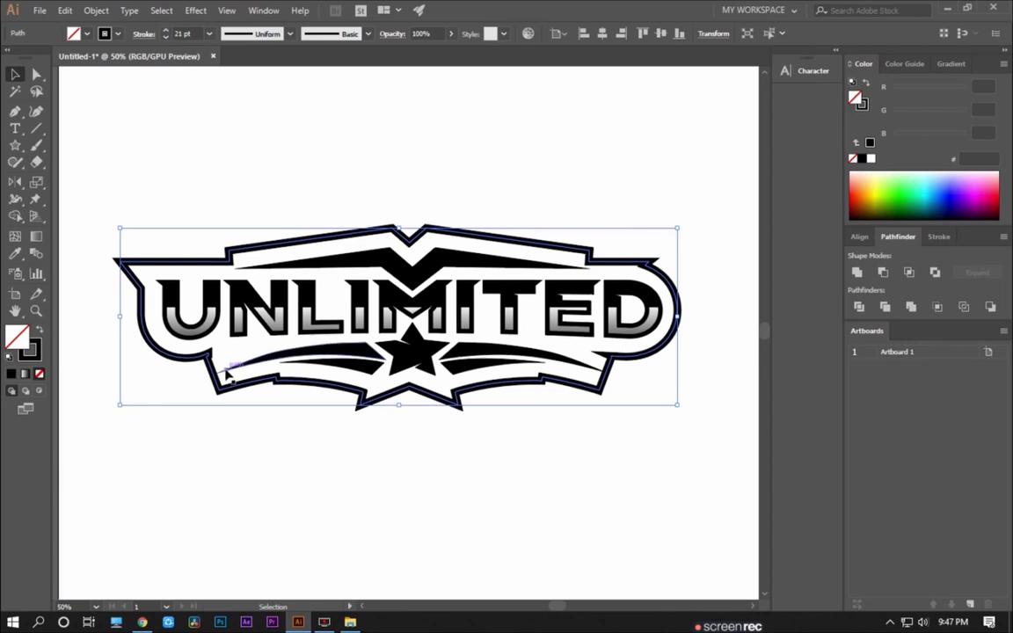
key(a)
scroll(199, 412, up, 3)
Pull the badge outline's lower-left corner point down and to the left.
drag(296, 349, 234, 367)
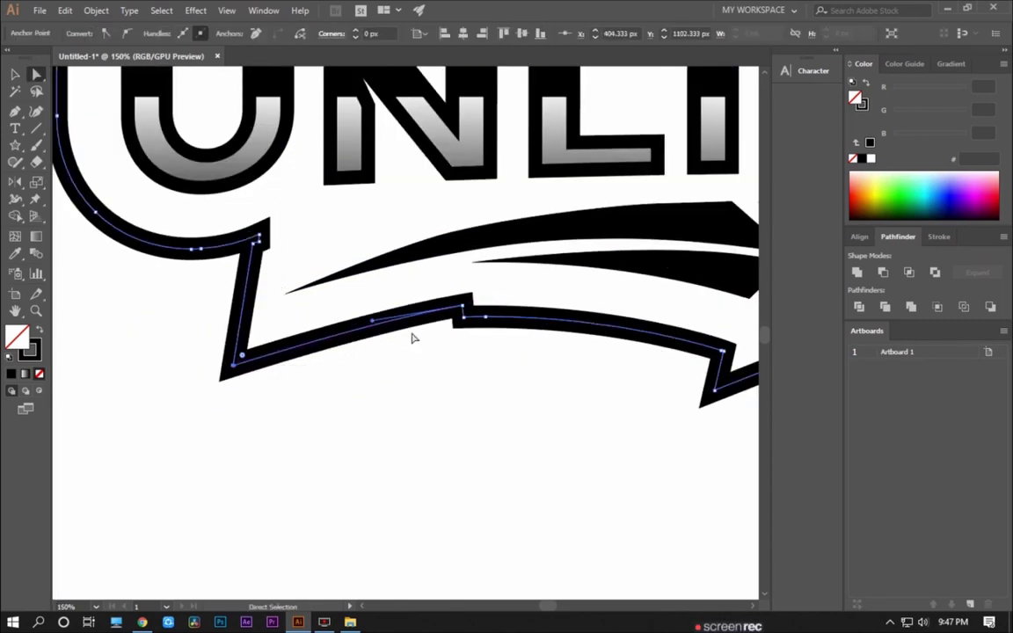
click(356, 327)
alt+click(330, 336)
scroll(393, 372, down, 2)
drag(393, 373, 325, 357)
scroll(186, 278, up, 3)
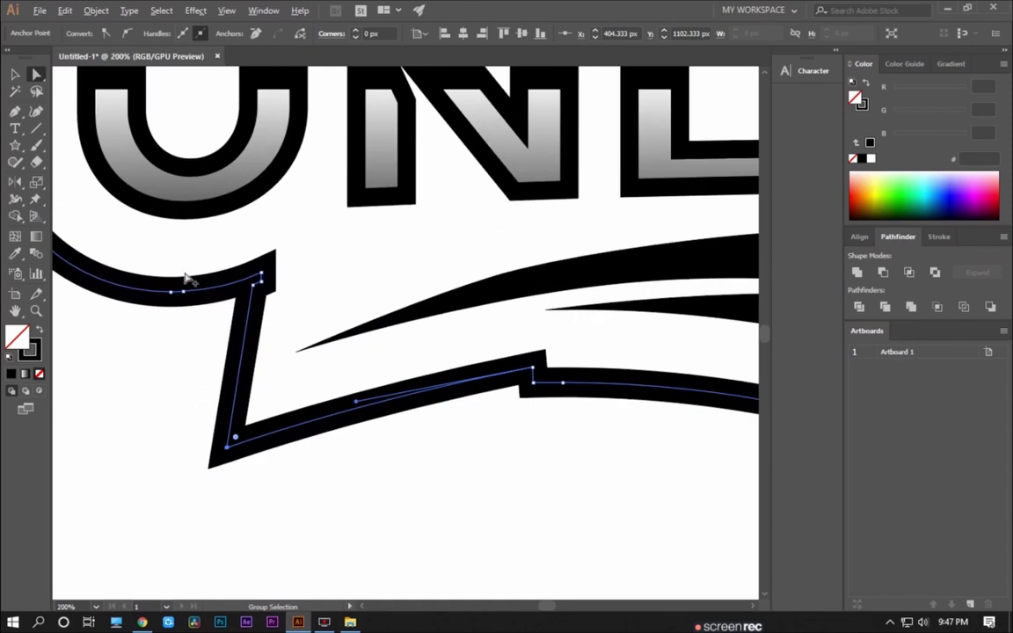
scroll(186, 277, up, 1)
scroll(298, 278, up, 1)
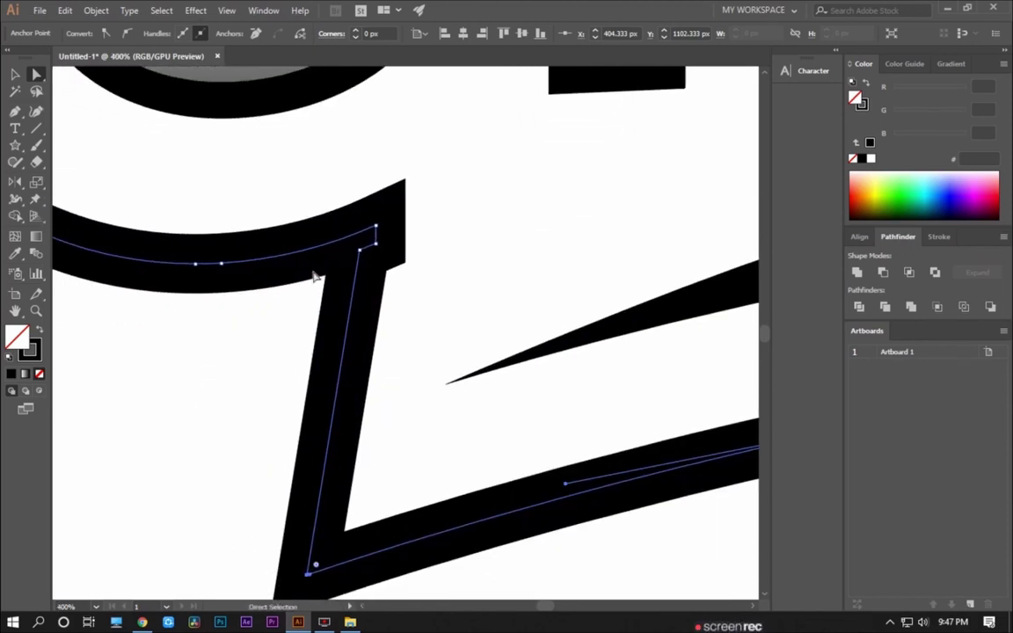
Delete two extra anchor points at the lower-left notch with the Pen tool.
key(p)
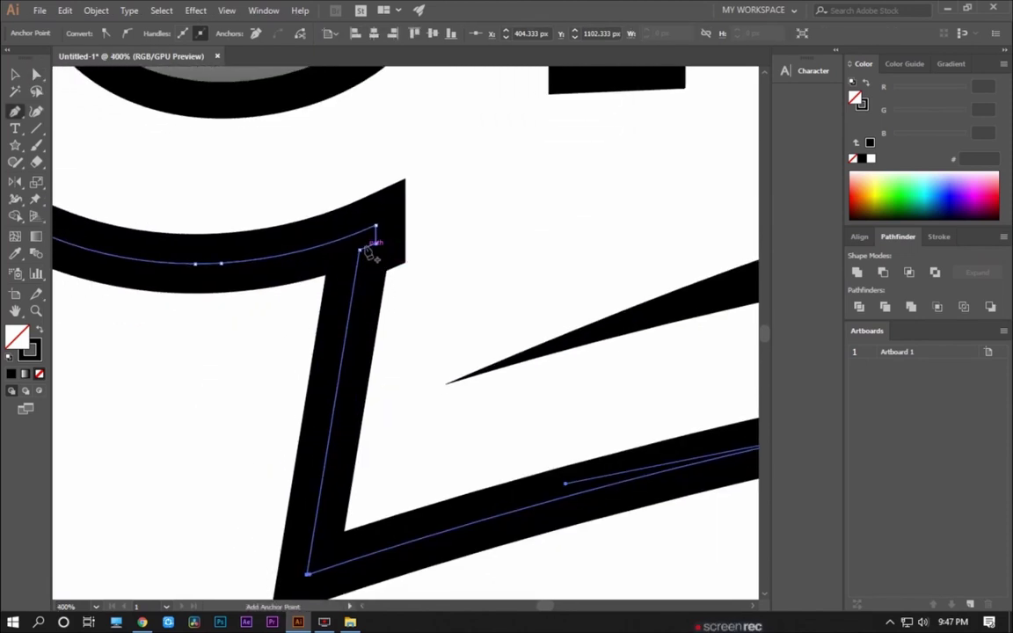
click(377, 243)
click(360, 253)
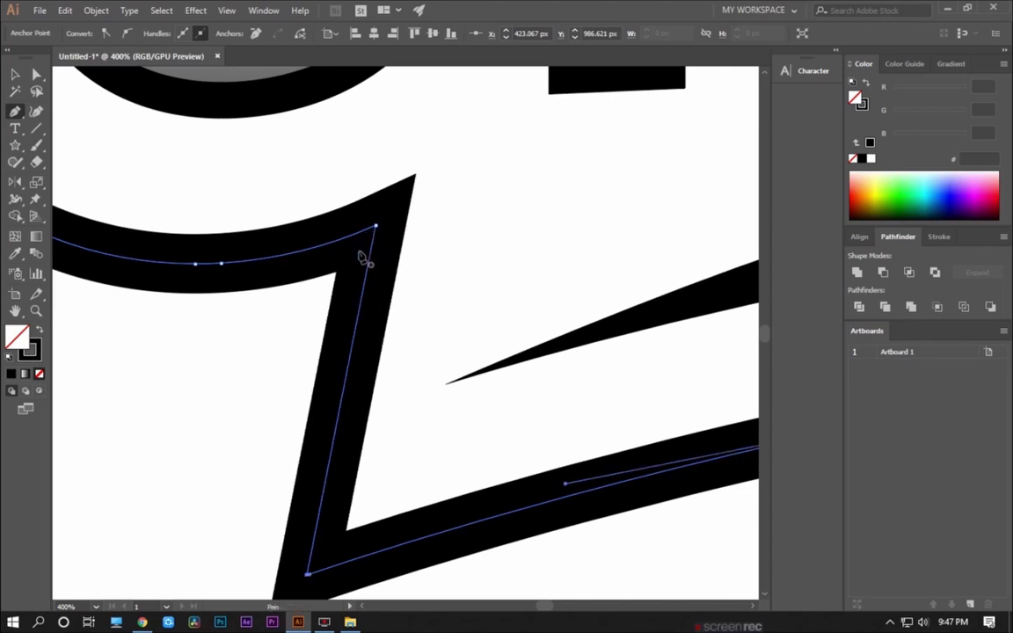
key(ctrl+minus)
key(ctrl+minus)
key(ctrl+minus)
key(v)
drag(292, 395, 226, 377)
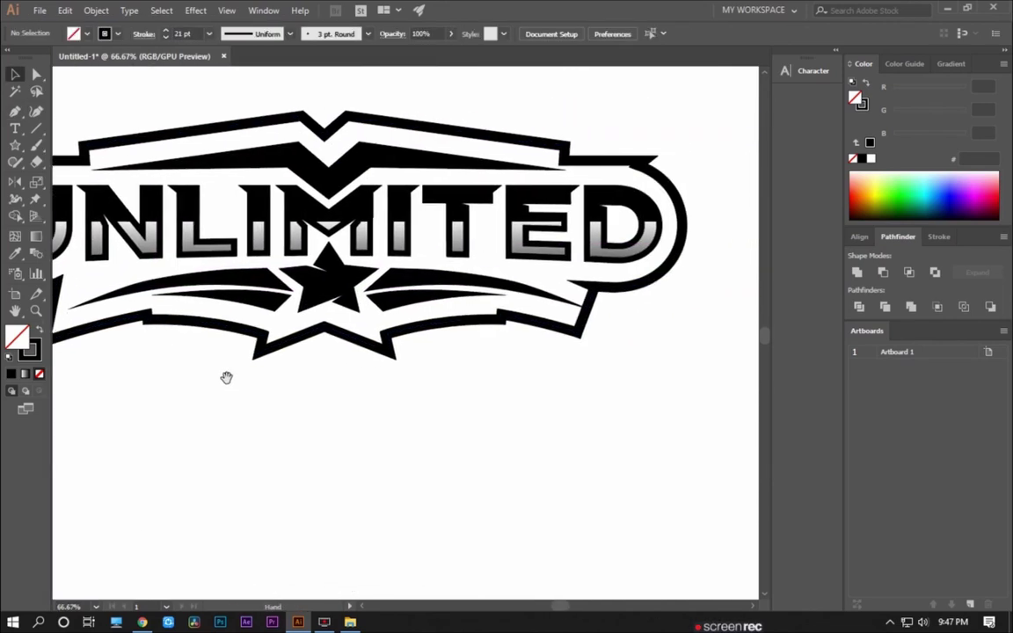
Drag the lower-right corner point outward and delete its redundant anchor.
key(ctrl+plus)
click(512, 339)
key(a)
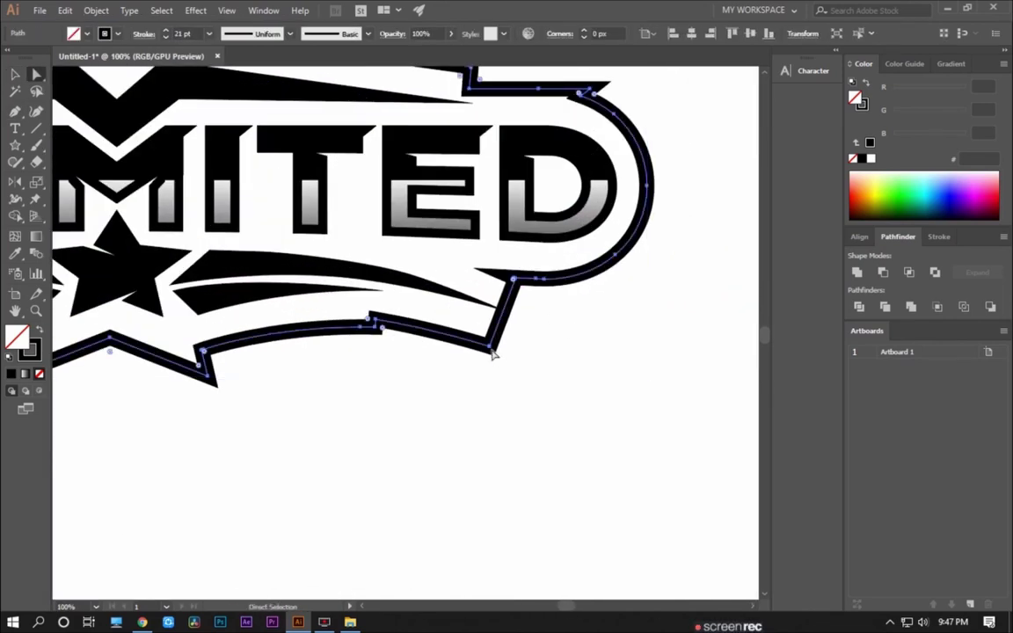
drag(490, 350, 522, 367)
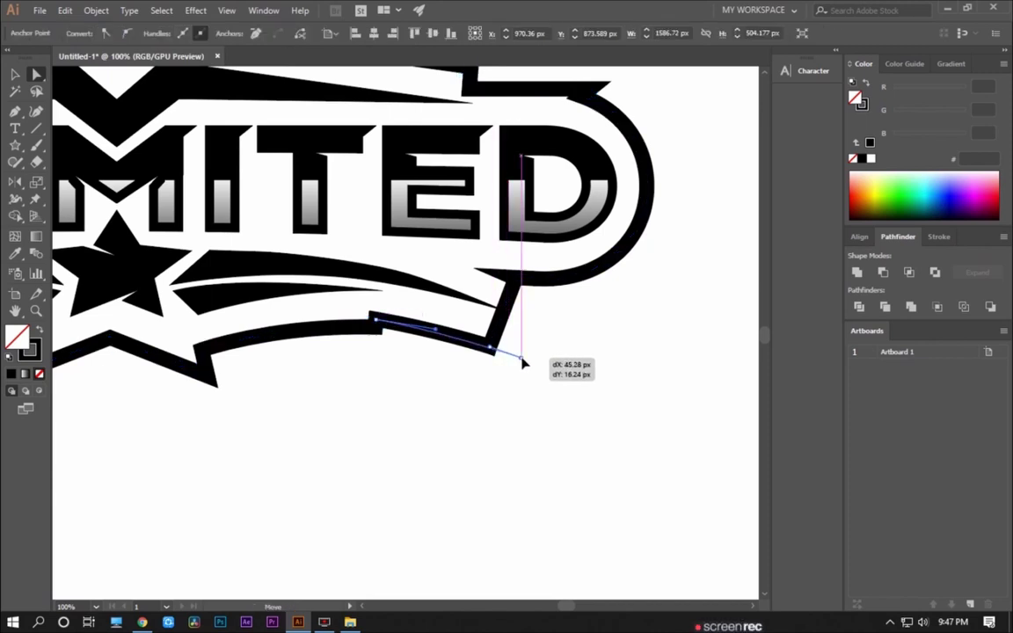
key(ctrl+plus)
key(ctrl+plus)
key(ctrl+plus)
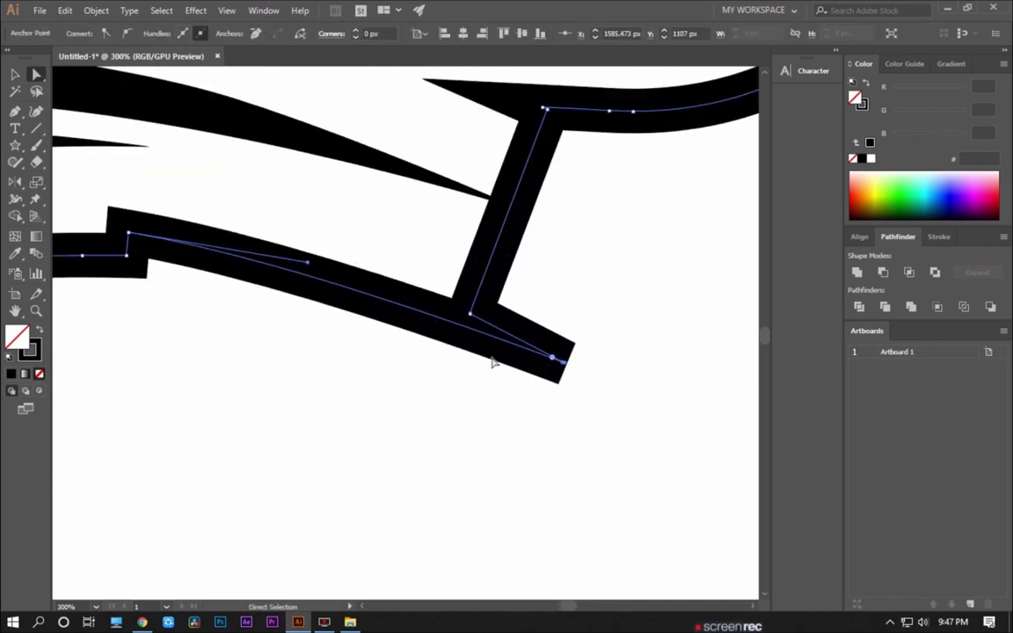
key(p)
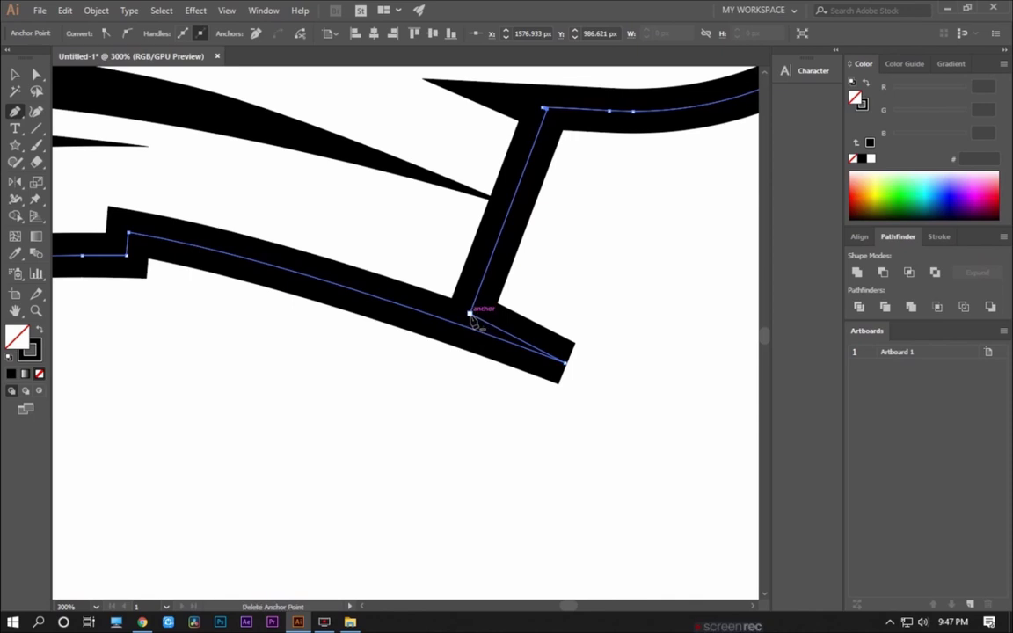
click(471, 313)
Bend the badge's bottom segment into a smooth curve and adjust the lower-right corner.
key(a)
click(563, 360)
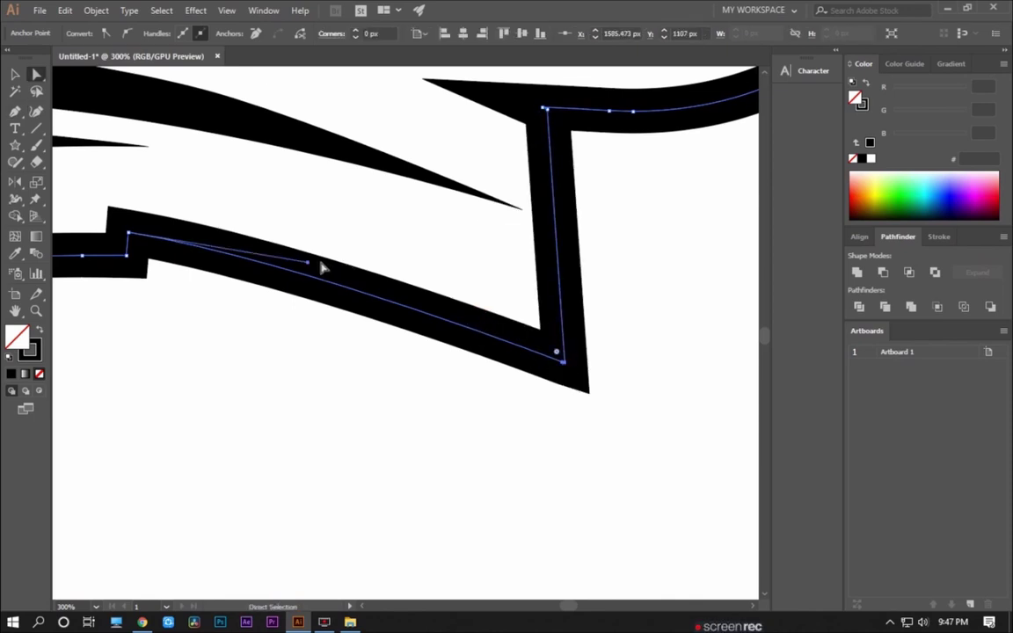
drag(310, 268, 328, 265)
key(ctrl+minus)
key(ctrl+minus)
key(ctrl+minus)
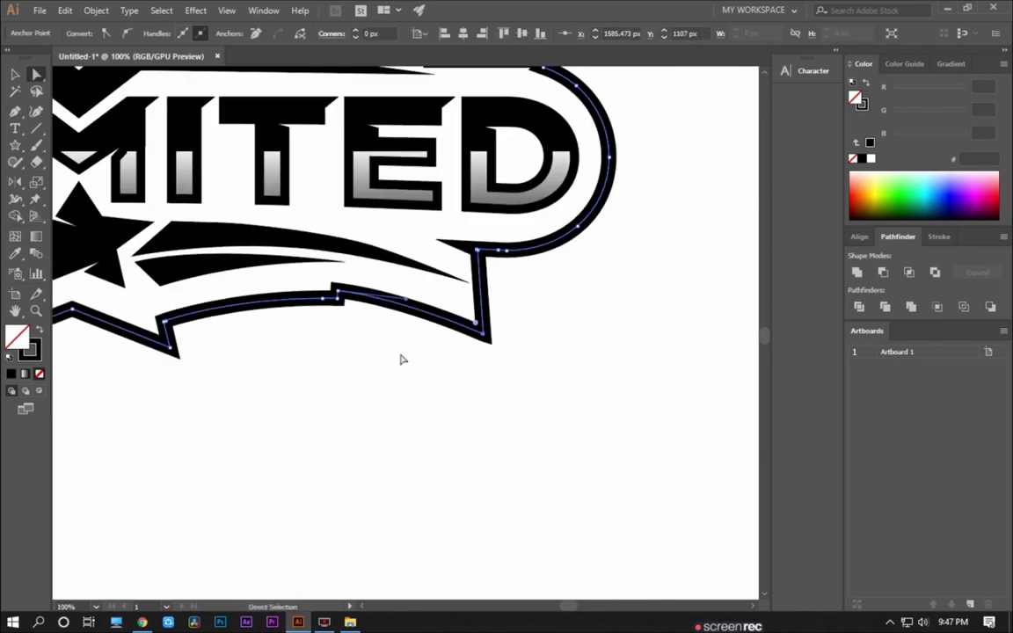
key(a)
click(475, 340)
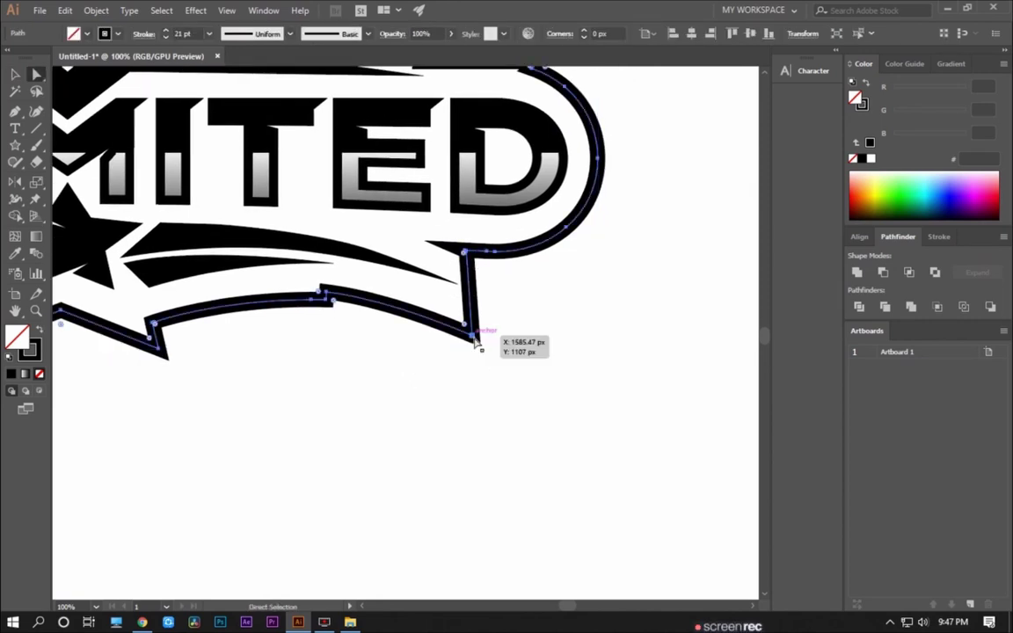
drag(475, 343, 486, 346)
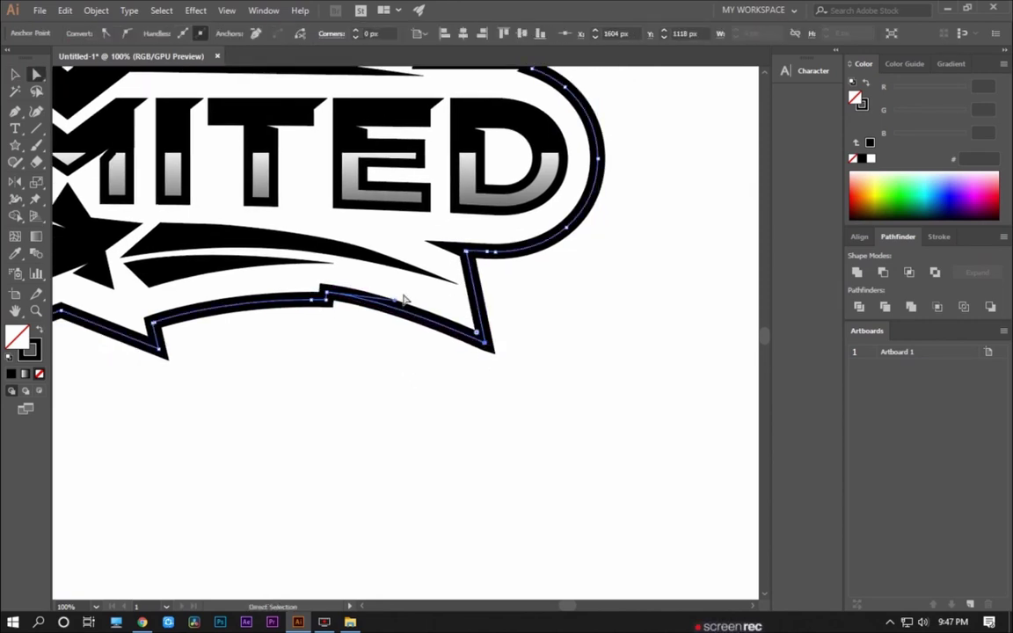
drag(396, 304, 407, 302)
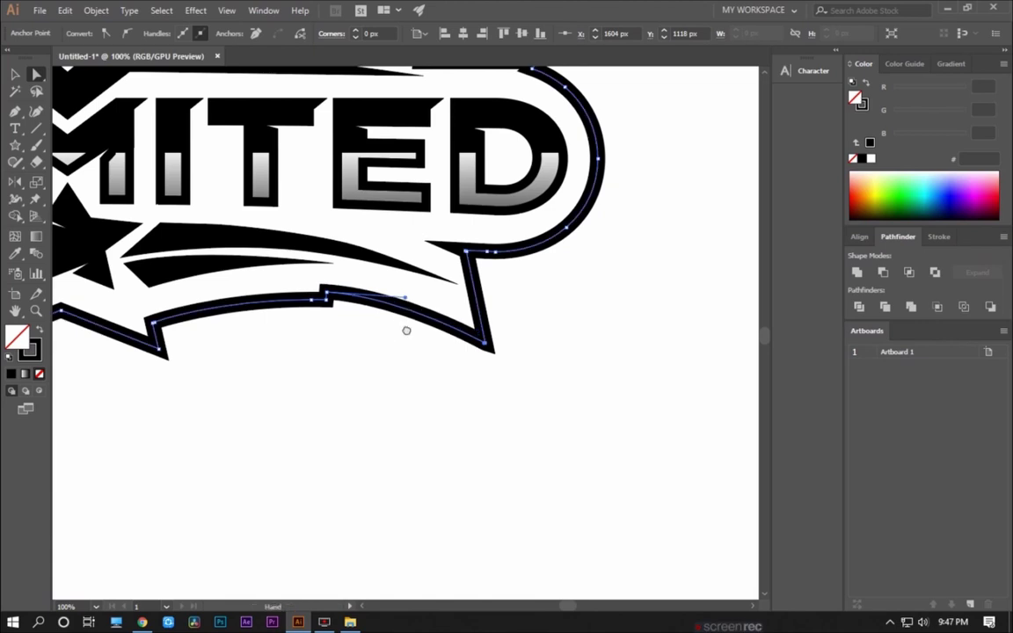
click(406, 330)
Zoom in and select the badge outline at its lower-right corner.
scroll(470, 356, down, 3)
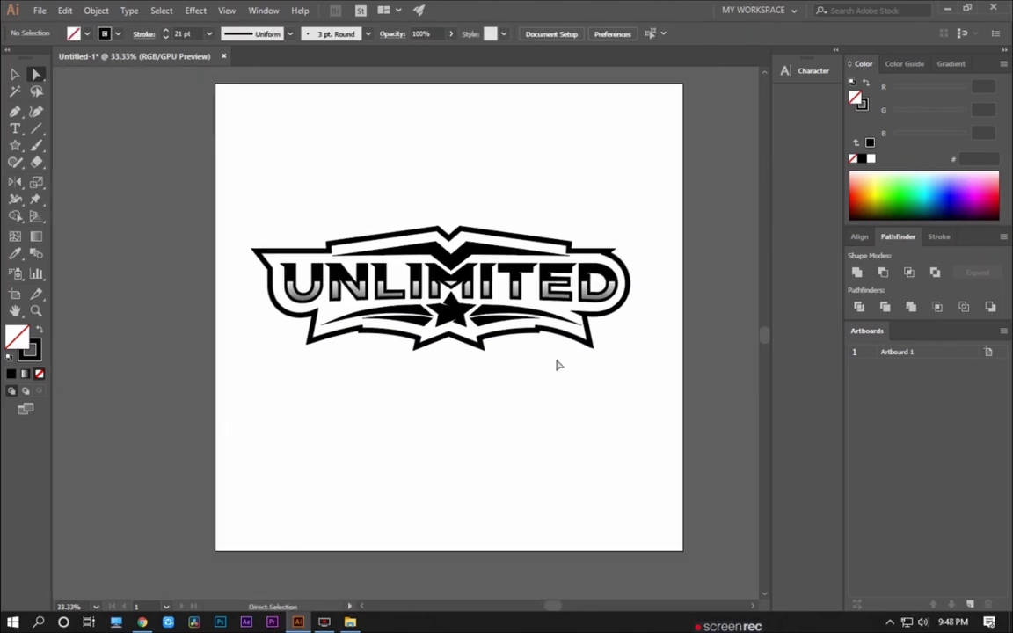
scroll(557, 364, up, 3)
scroll(598, 316, up, 1)
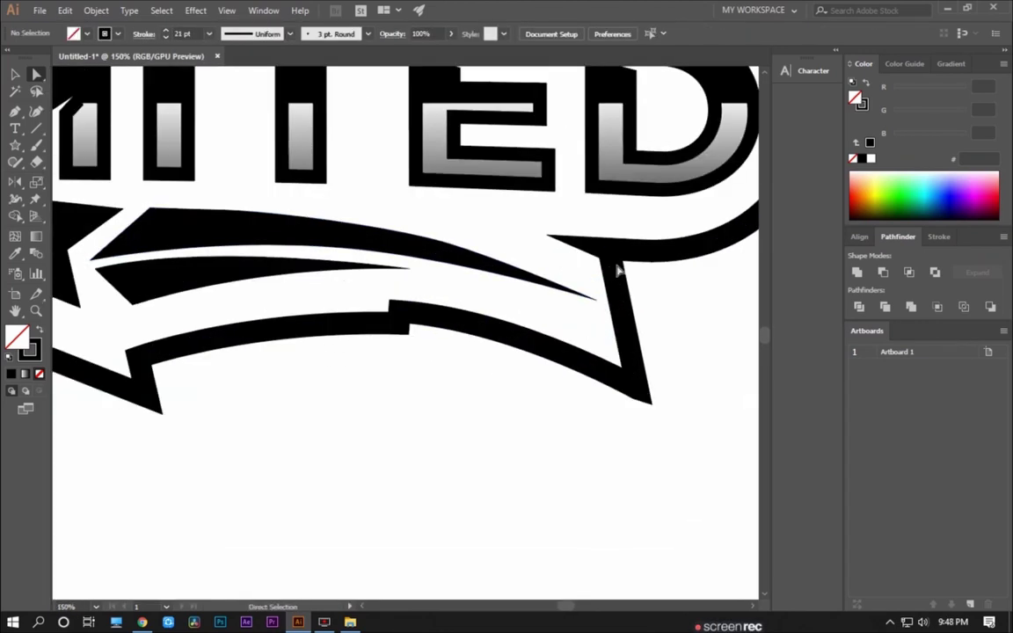
click(615, 266)
Zoom into the lower-right inner corner and drag the stray kink point into the corner.
scroll(616, 265, up, 2)
scroll(492, 276, up, 2)
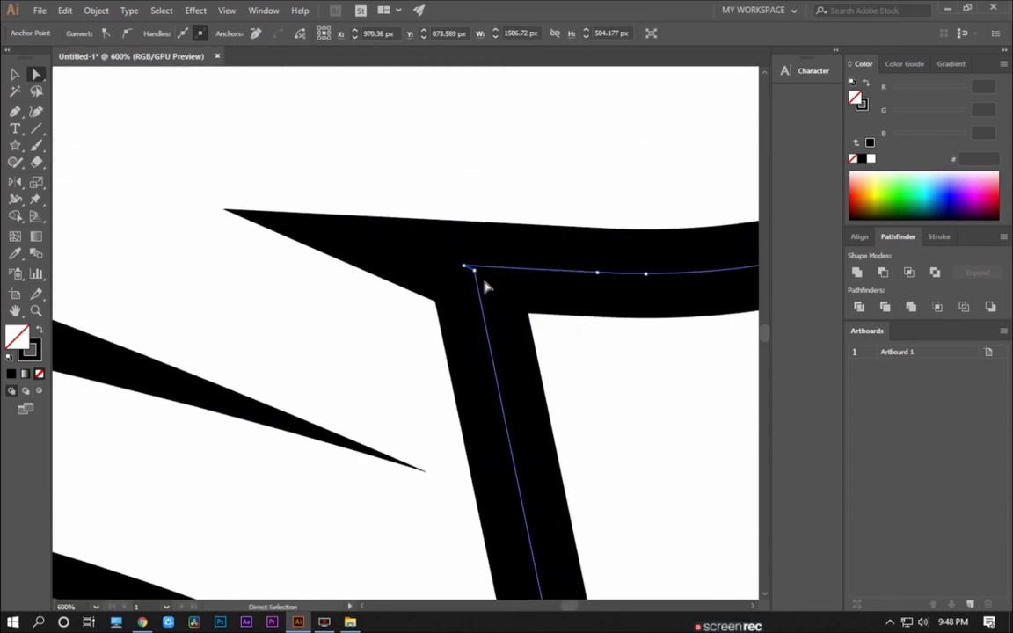
key(p)
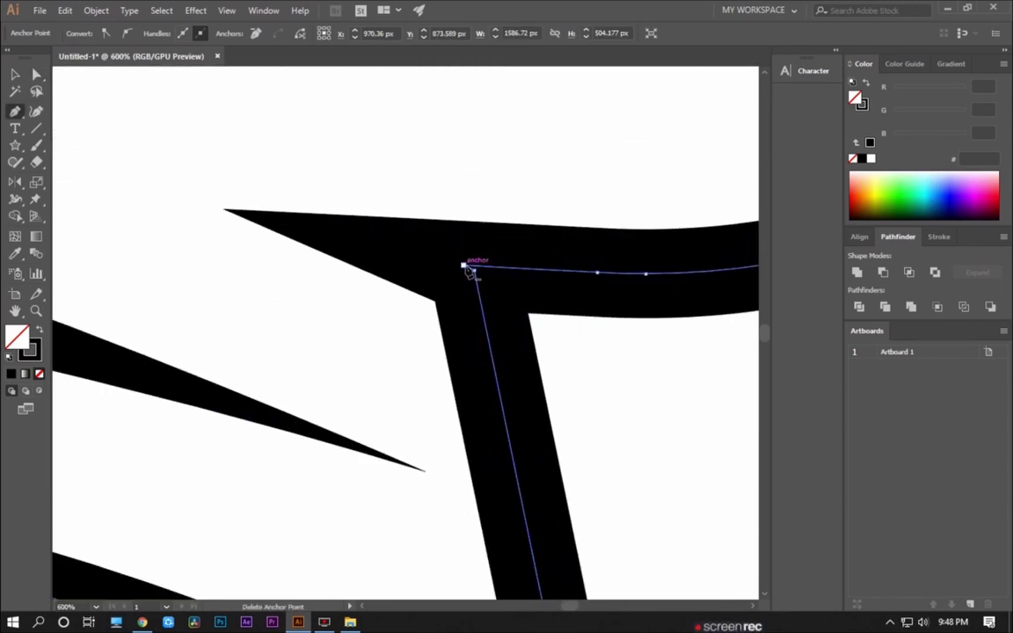
scroll(476, 272, up, 3)
scroll(472, 271, up, 3)
drag(441, 248, 409, 248)
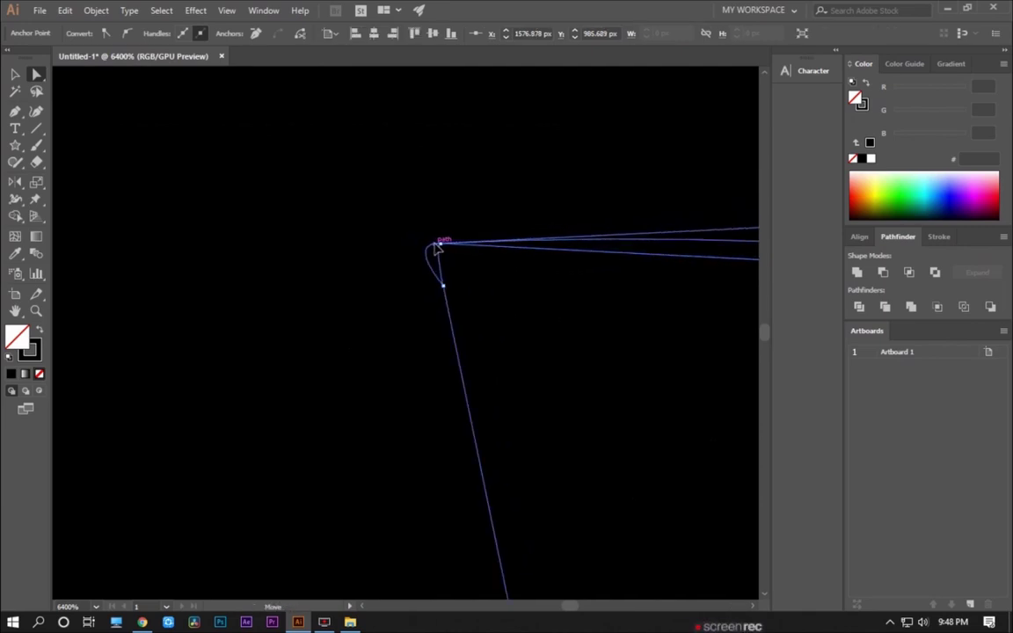
drag(432, 248, 448, 252)
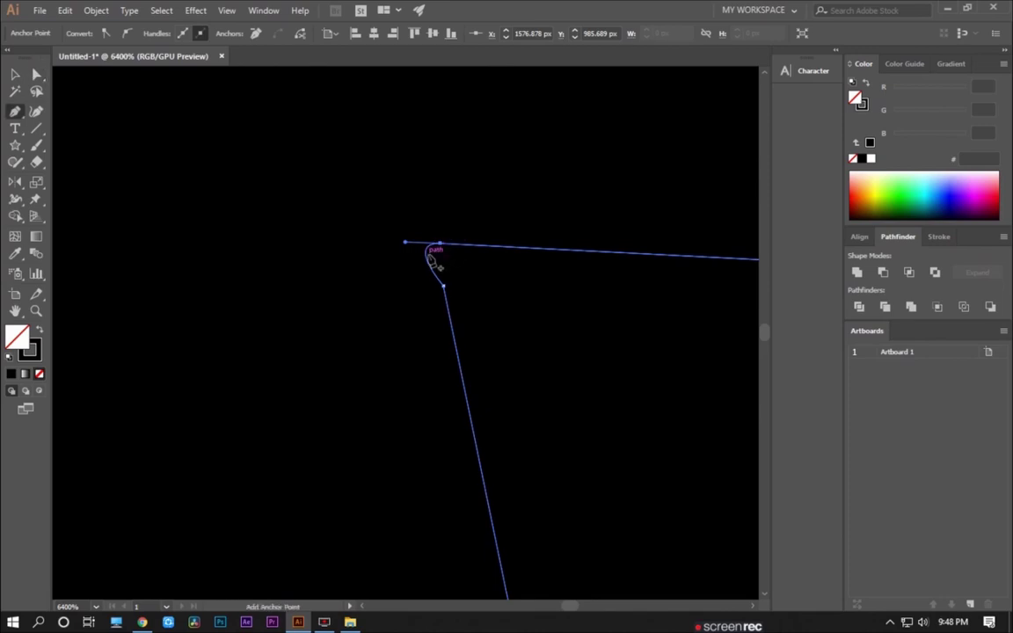
drag(429, 256, 444, 271)
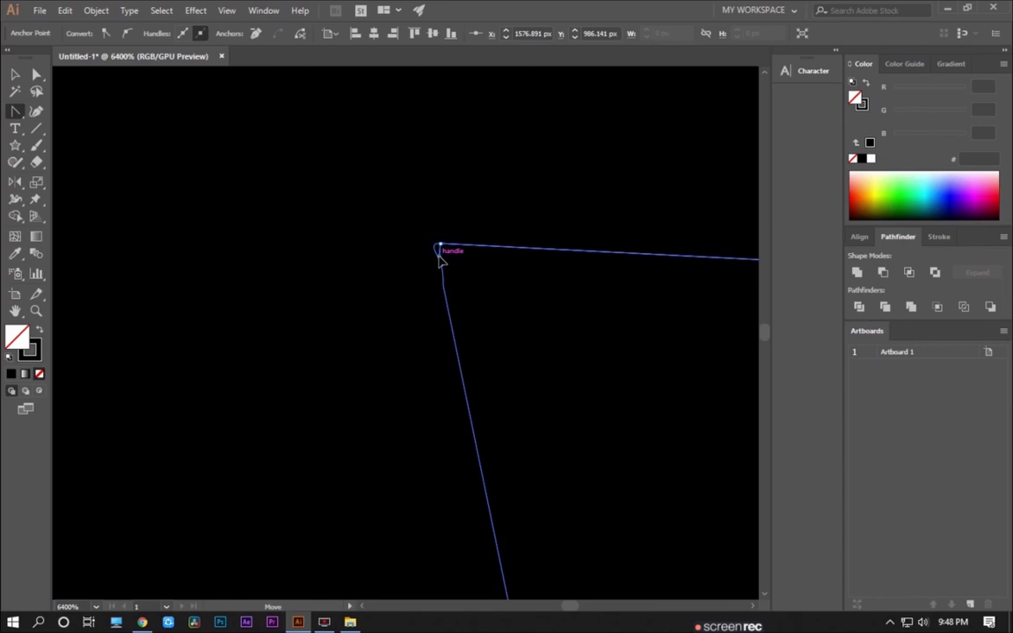
Delete the stray anchor at the inner corner, then deselect and zoom back out.
scroll(452, 278, up, 2)
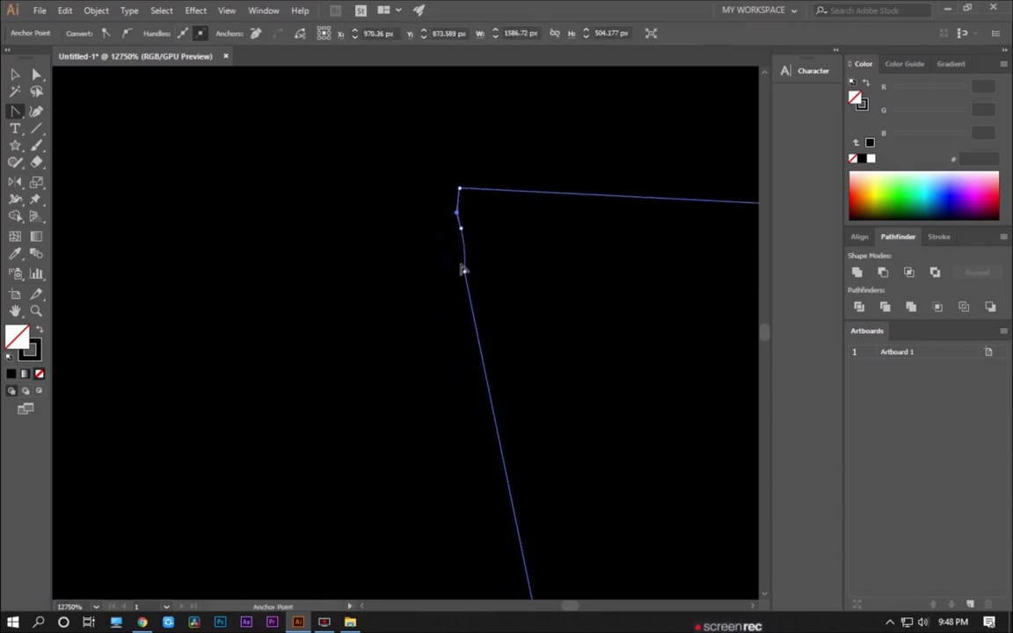
click(460, 228)
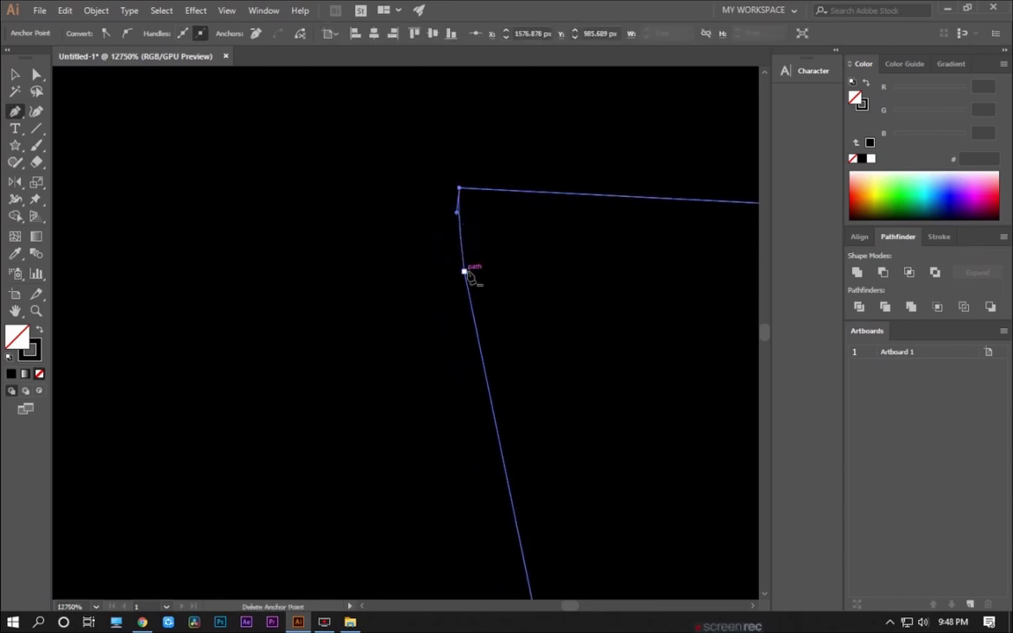
scroll(474, 290, down, 1)
scroll(479, 299, down, 5)
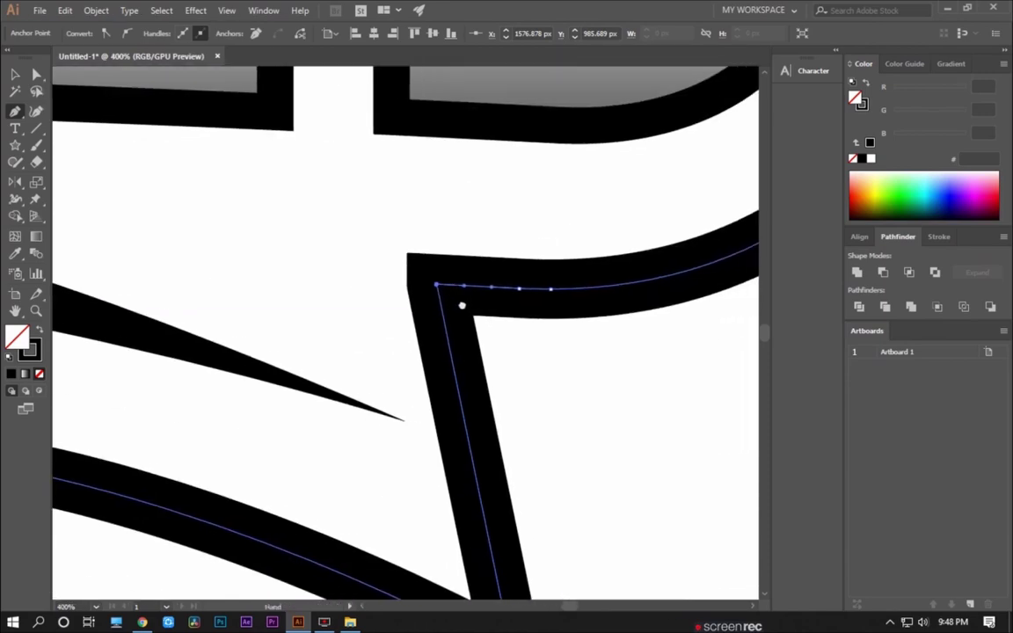
key(v)
click(545, 369)
scroll(556, 364, down, 1)
scroll(537, 357, down, 3)
scroll(652, 354, down, 1)
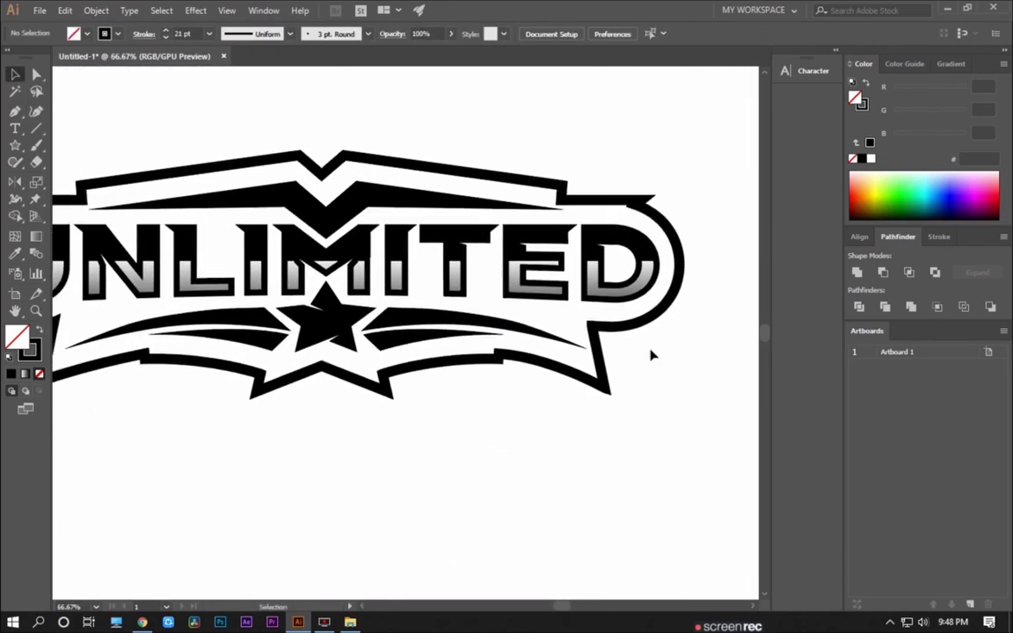
scroll(651, 354, down, 2)
scroll(352, 247, up, 3)
Expand the badge outline's fill and stroke into filled shapes via Object > Expand.
click(355, 245)
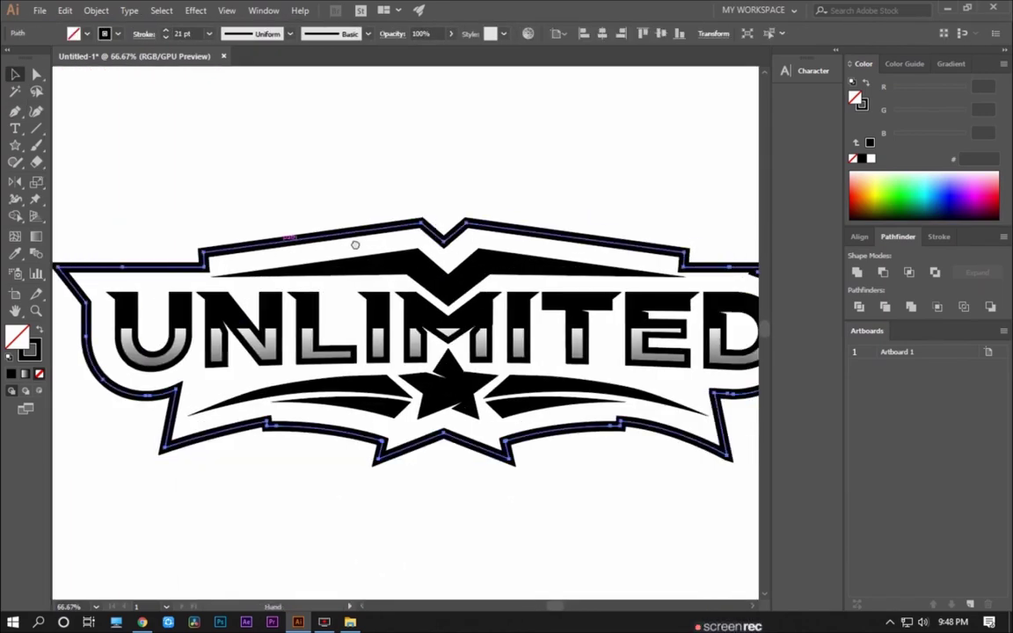
drag(355, 245, 292, 241)
click(94, 15)
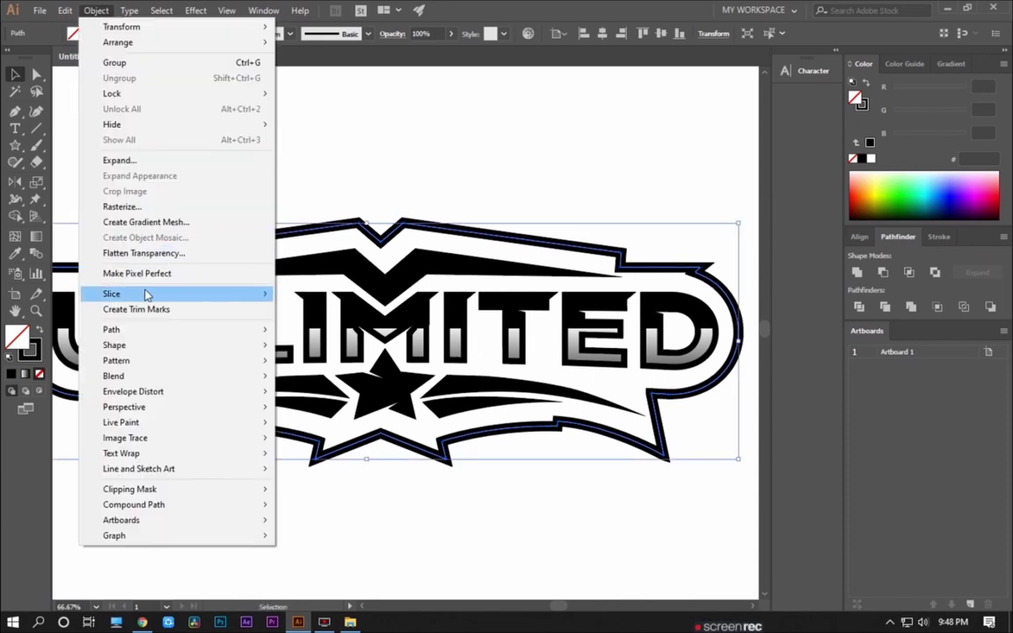
click(123, 160)
click(452, 397)
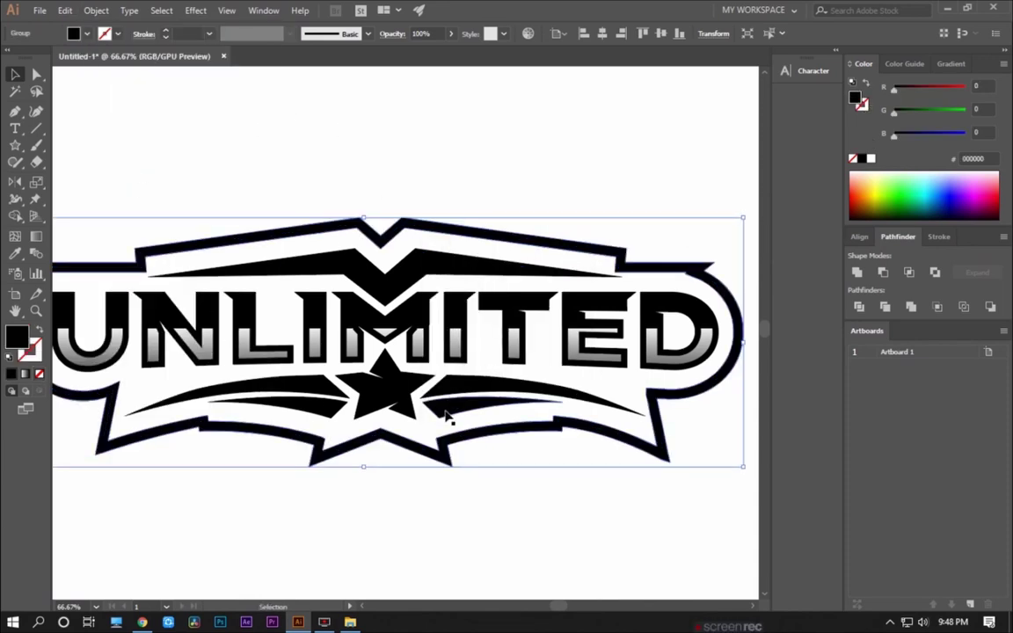
scroll(446, 418, down, 1)
click(472, 499)
scroll(458, 406, down, 2)
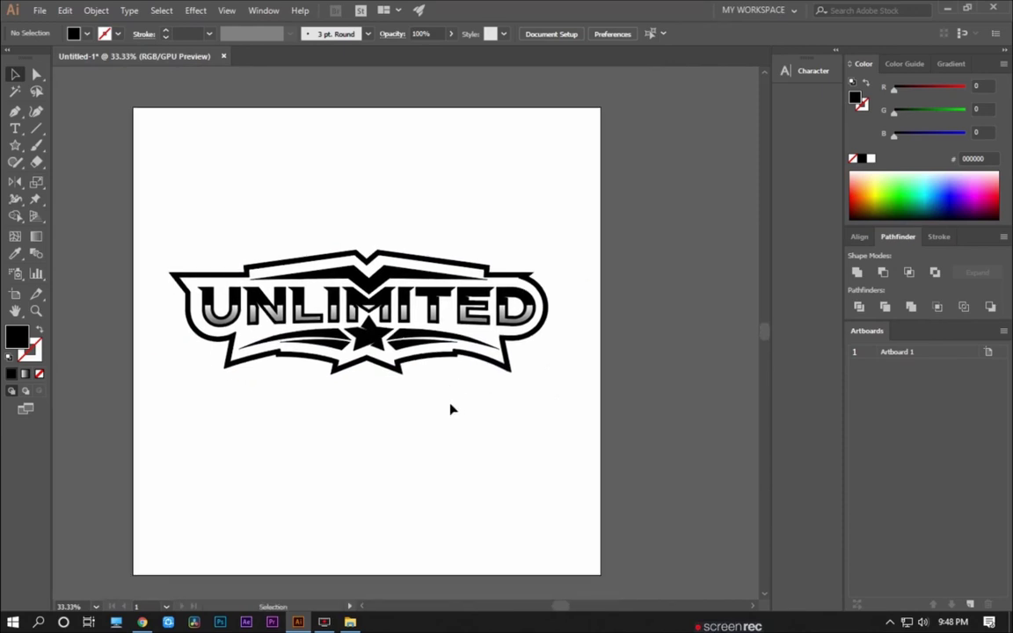
scroll(453, 415, up, 1)
scroll(455, 424, up, 2)
scroll(567, 271, up, 3)
scroll(570, 266, up, 1)
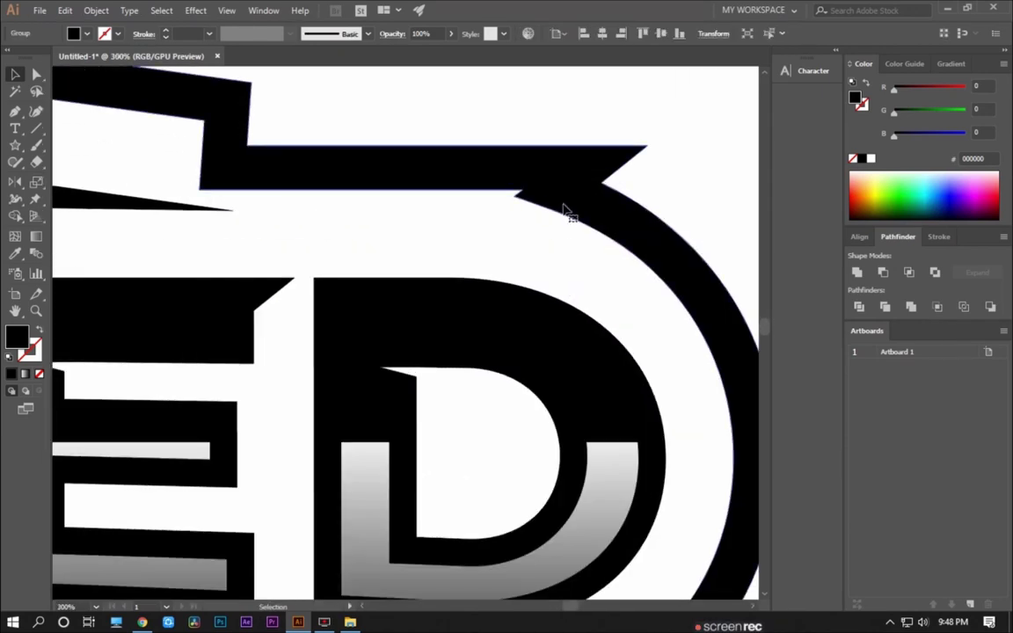
scroll(562, 210, right, 1)
In Outline view, pen a small filler shape at the outline's corner and Unite it.
key(ctrl+y)
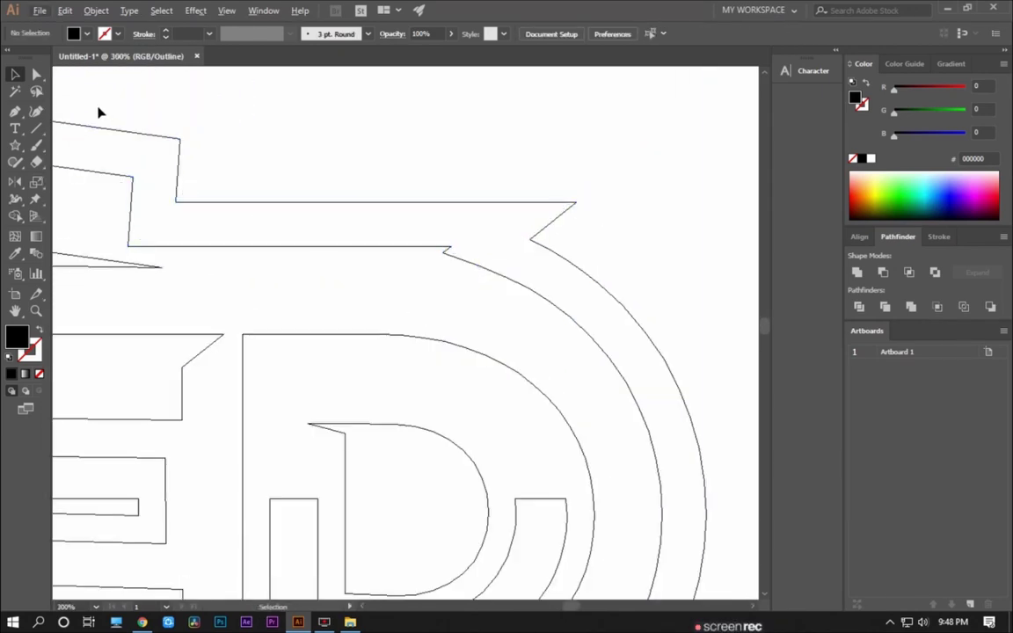
scroll(429, 267, up, 1)
click(426, 234)
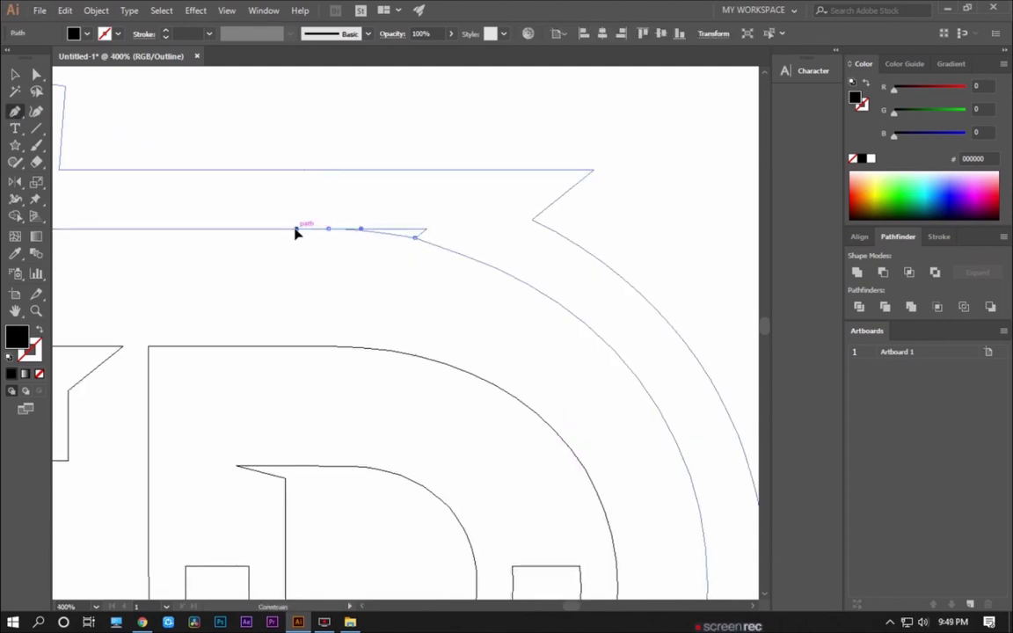
click(316, 227)
click(367, 198)
click(471, 201)
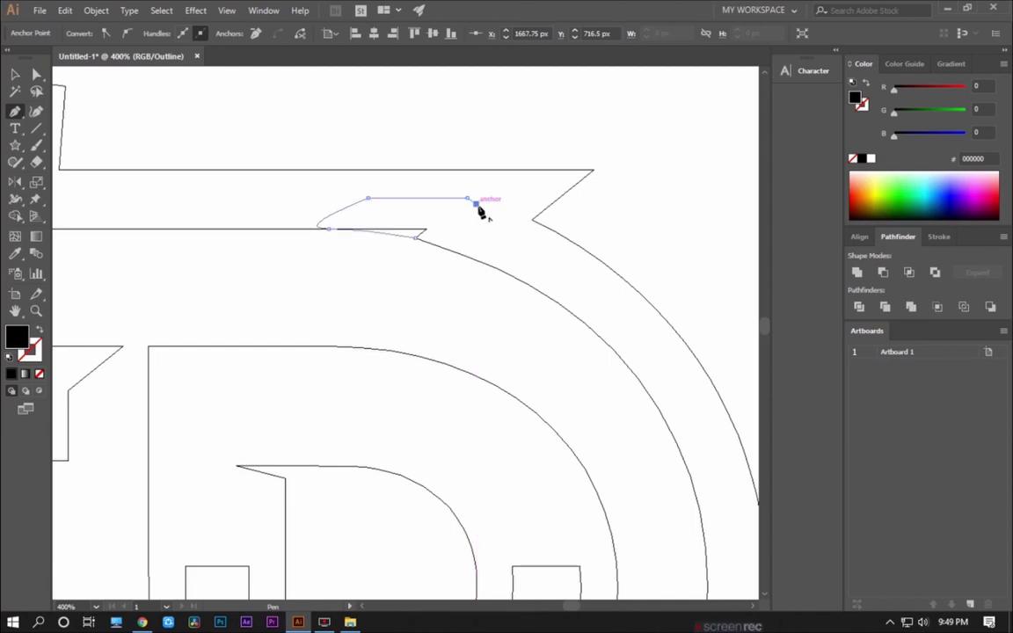
click(418, 243)
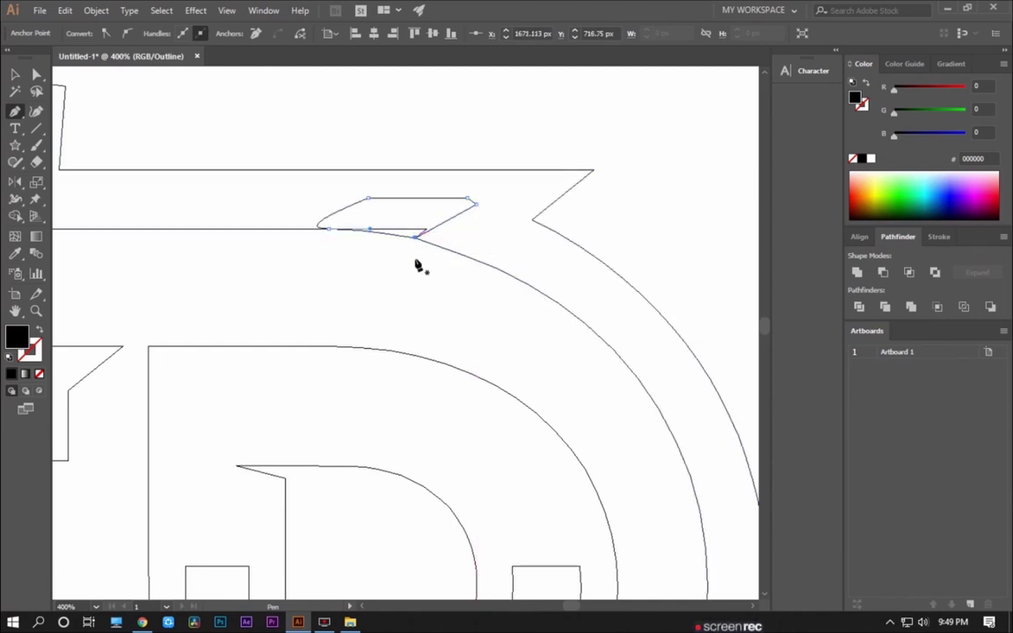
key(v)
drag(361, 179, 816, 291)
click(857, 274)
click(458, 300)
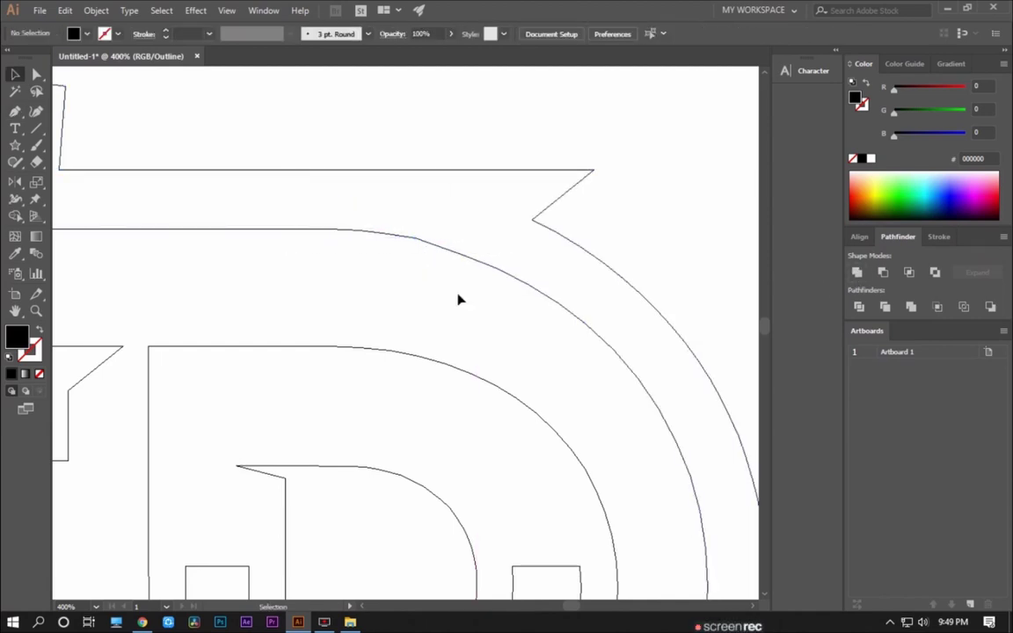
Pen a curved loop over the outline's notch and Minus Front it from the outline.
click(528, 219)
drag(382, 169, 301, 166)
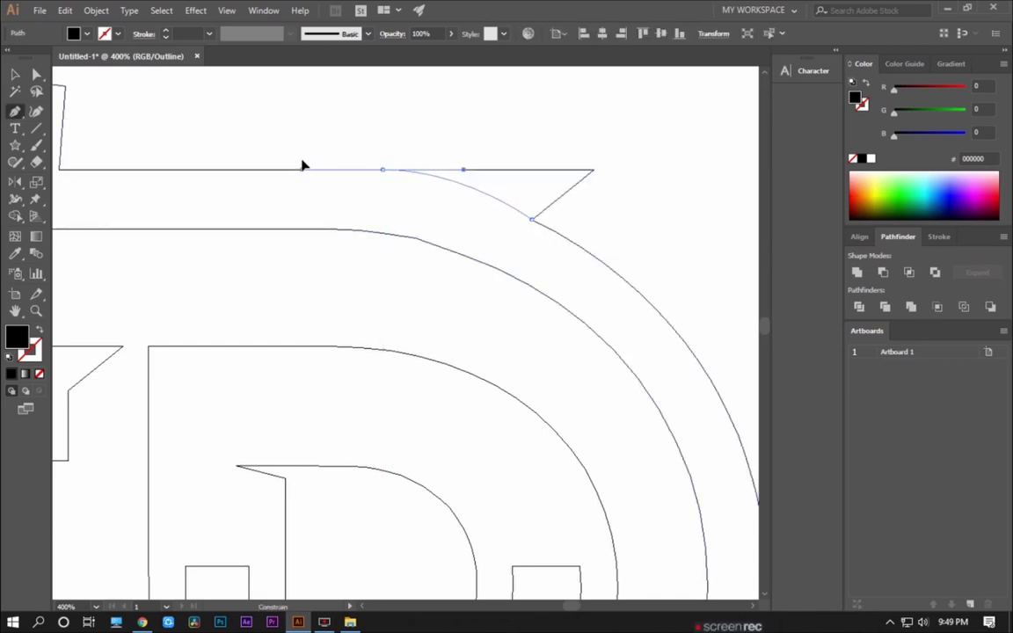
mouse_move(316, 151)
mouse_down()
mouse_move(266, 154)
mouse_move(283, 152)
mouse_up()
click(400, 111)
click(493, 123)
click(587, 151)
click(623, 173)
click(605, 223)
click(532, 218)
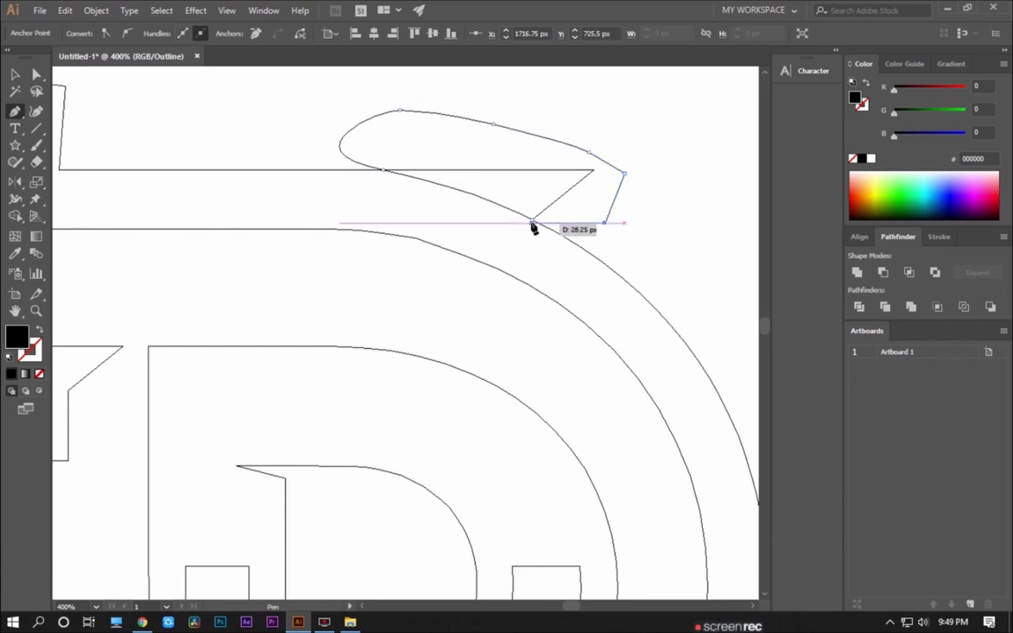
key(v)
shift+click(563, 191)
click(882, 273)
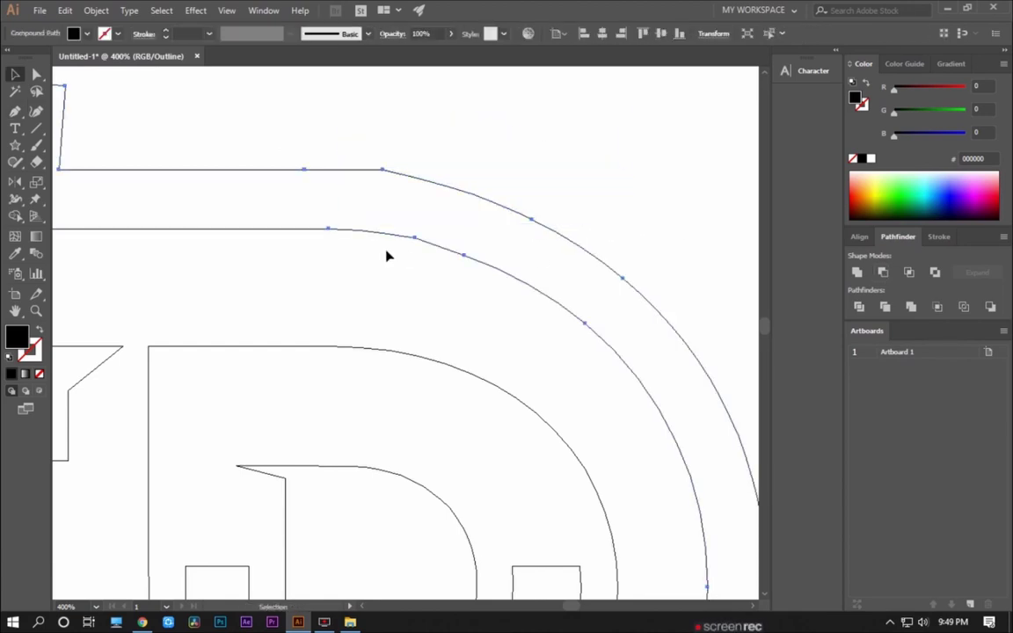
click(387, 253)
Round the outline's sharp corner into a large smooth curve with Direct Selection.
key(a)
click(382, 171)
drag(383, 186, 346, 393)
click(346, 393)
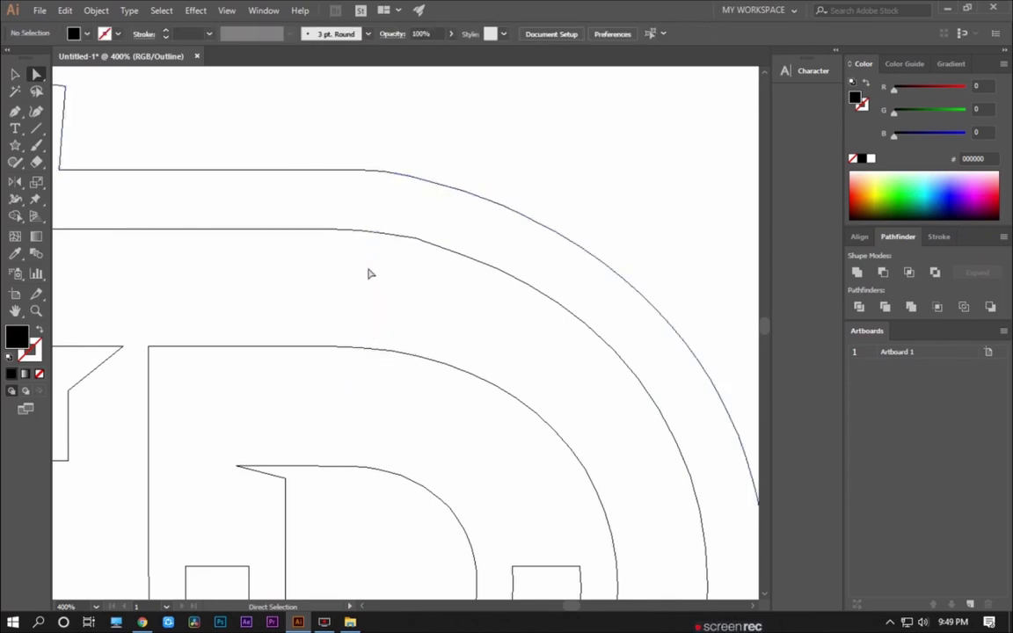
Pen a swoosh filler along the inner arc and Unite it with the outline.
click(292, 228)
drag(492, 266, 589, 305)
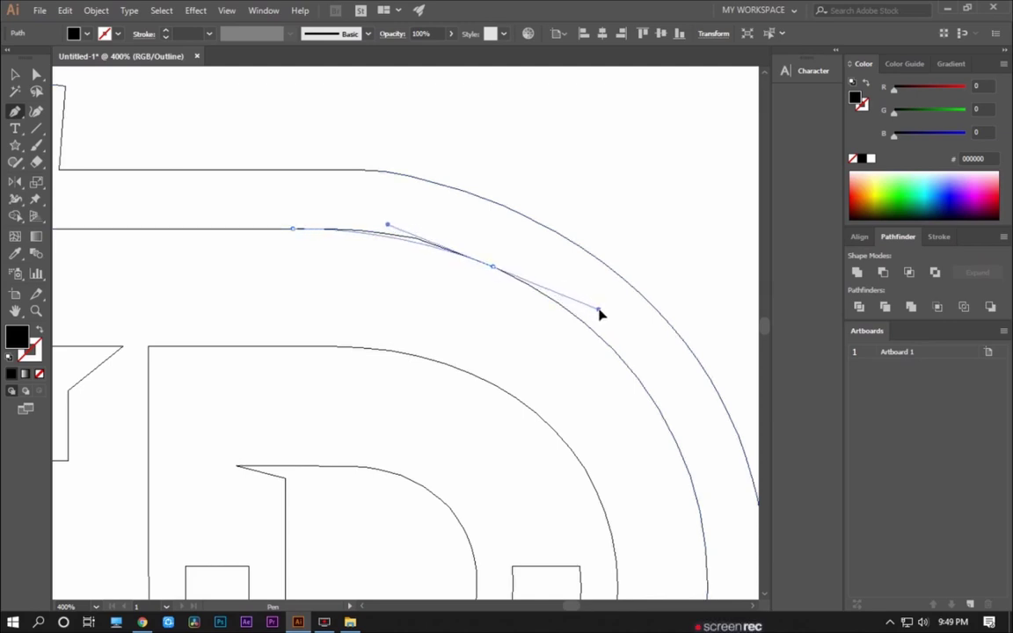
drag(391, 214, 347, 212)
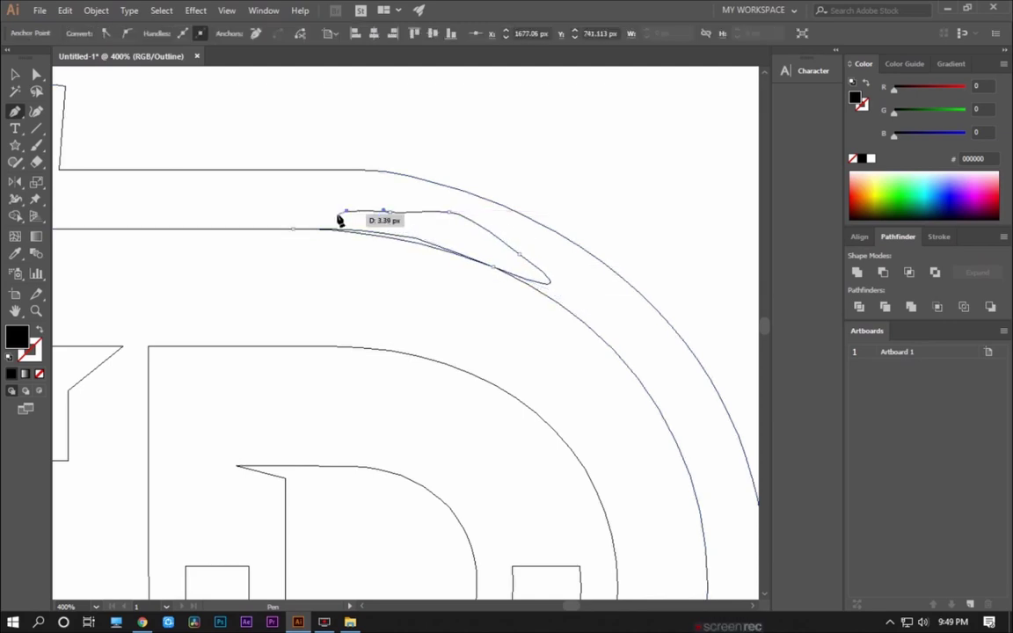
click(293, 231)
key(v)
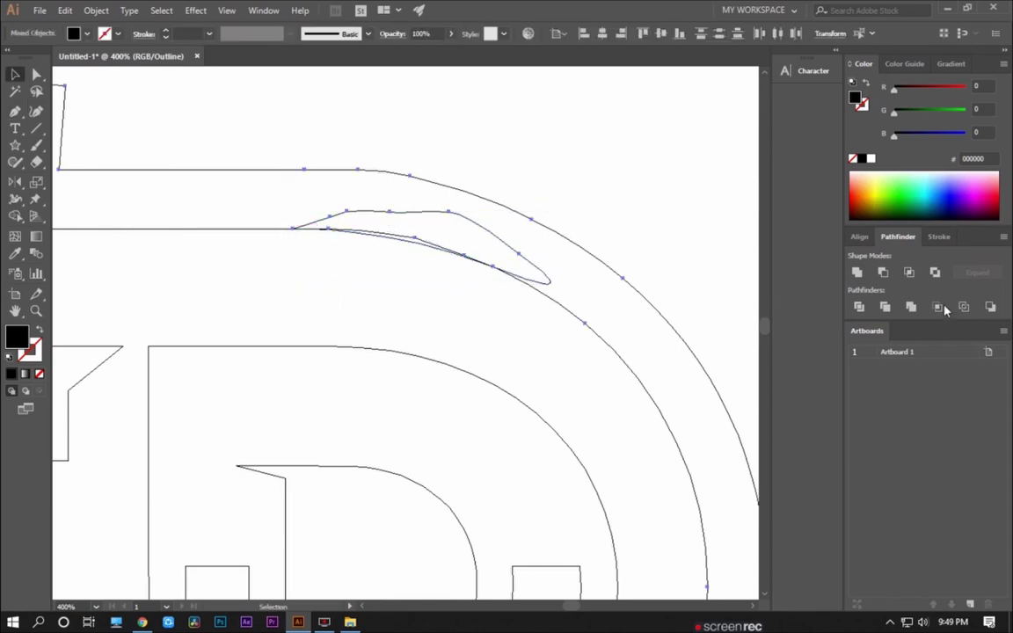
click(858, 274)
click(359, 294)
key(ctrl+1)
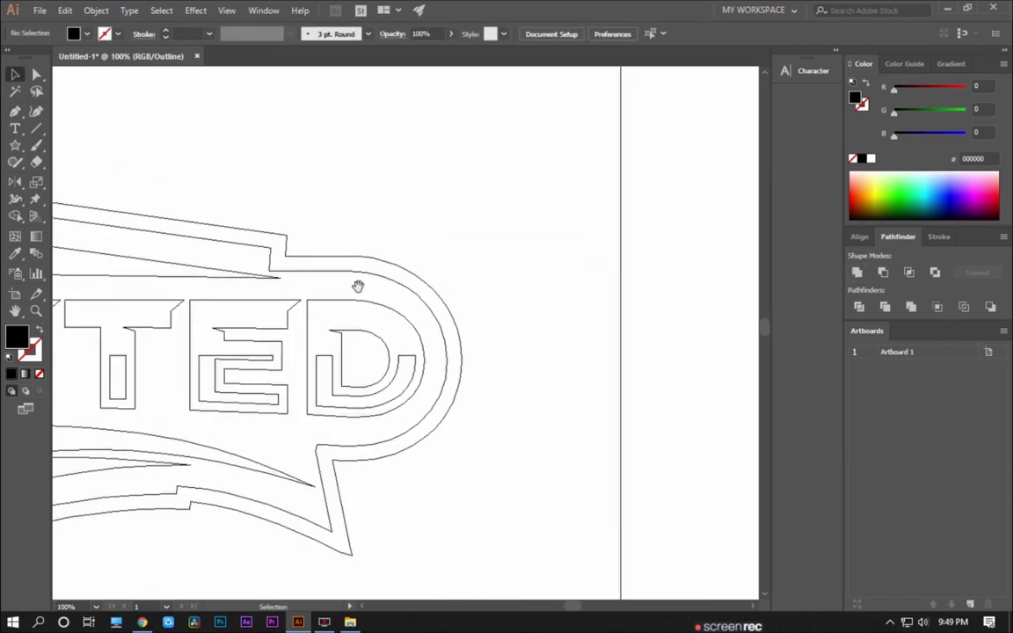
Back in Preview, ungroup the inner logo group.
key(ctrl+y)
key(ctrl+0)
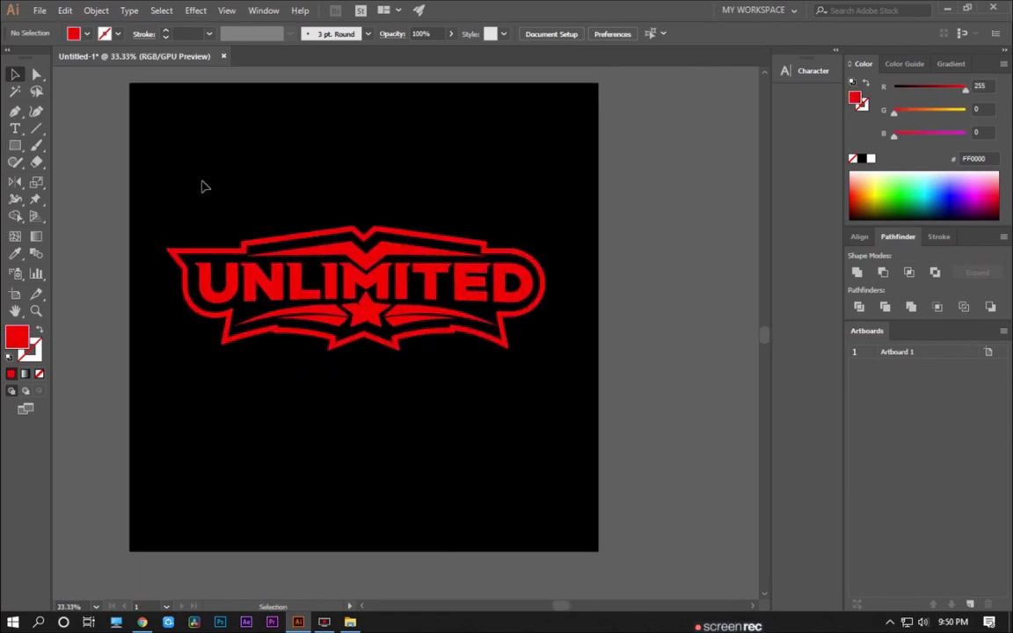
drag(184, 162, 531, 371)
click(471, 464)
drag(431, 428, 439, 429)
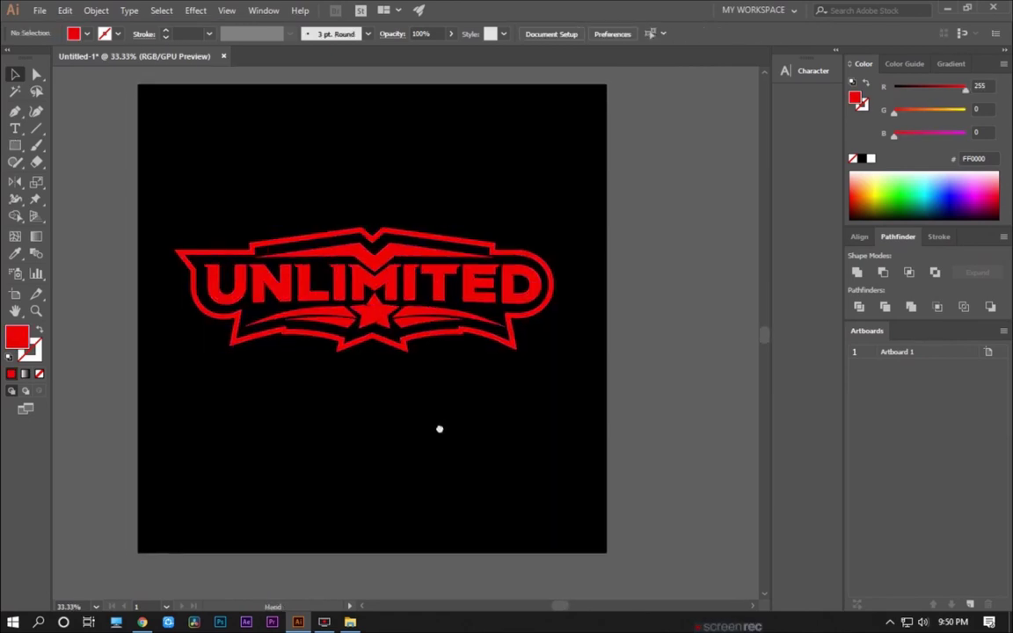
click(373, 310)
right_click(304, 246)
click(417, 383)
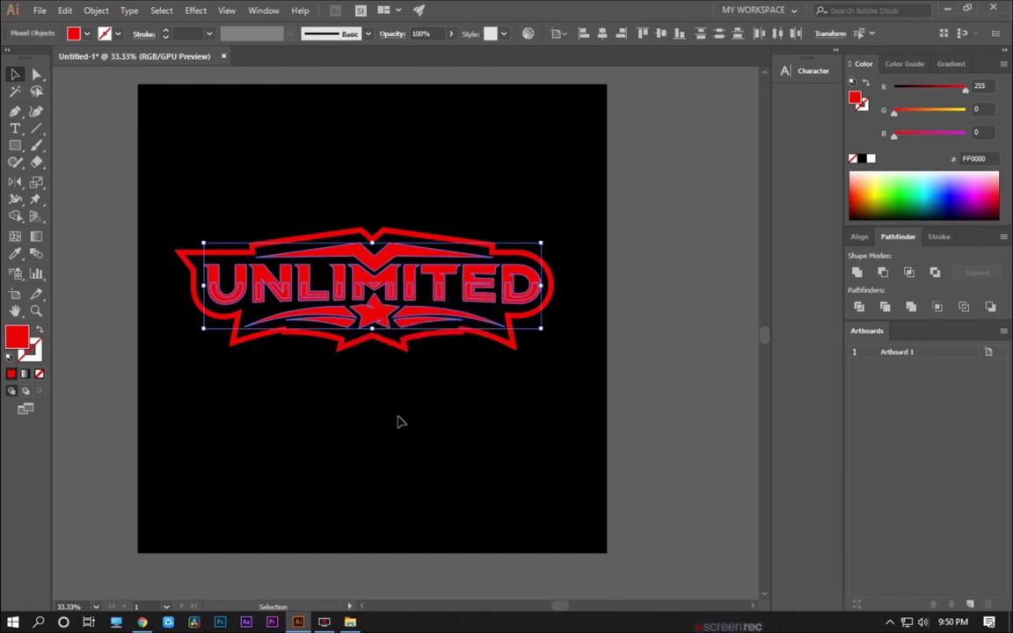
Fill the UNLIMITED letters with a grey gradient swatch.
click(230, 264)
key(ctrl+equal)
drag(233, 310, 231, 307)
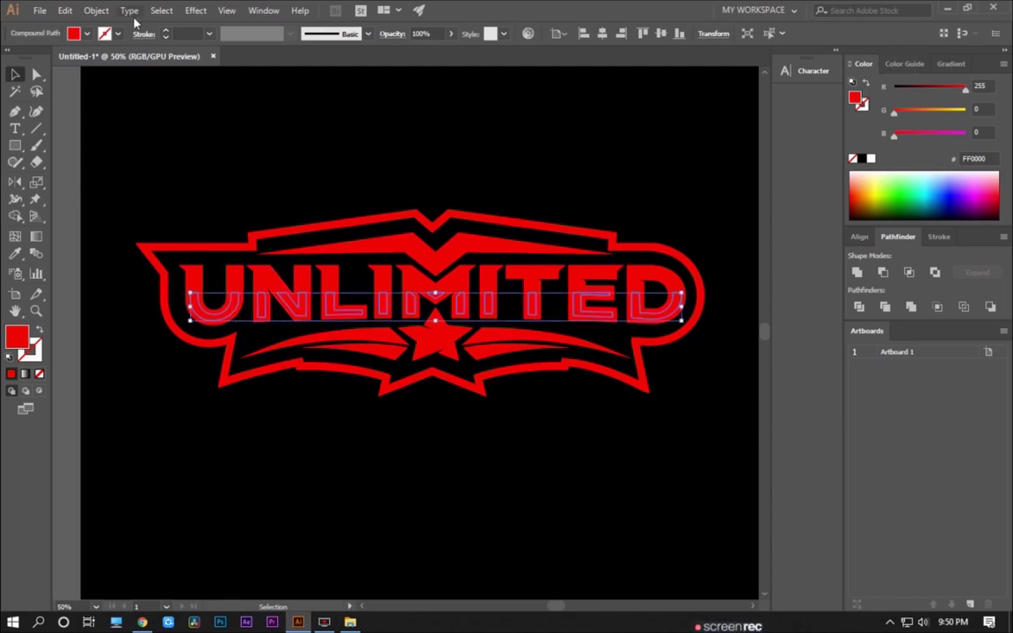
click(99, 33)
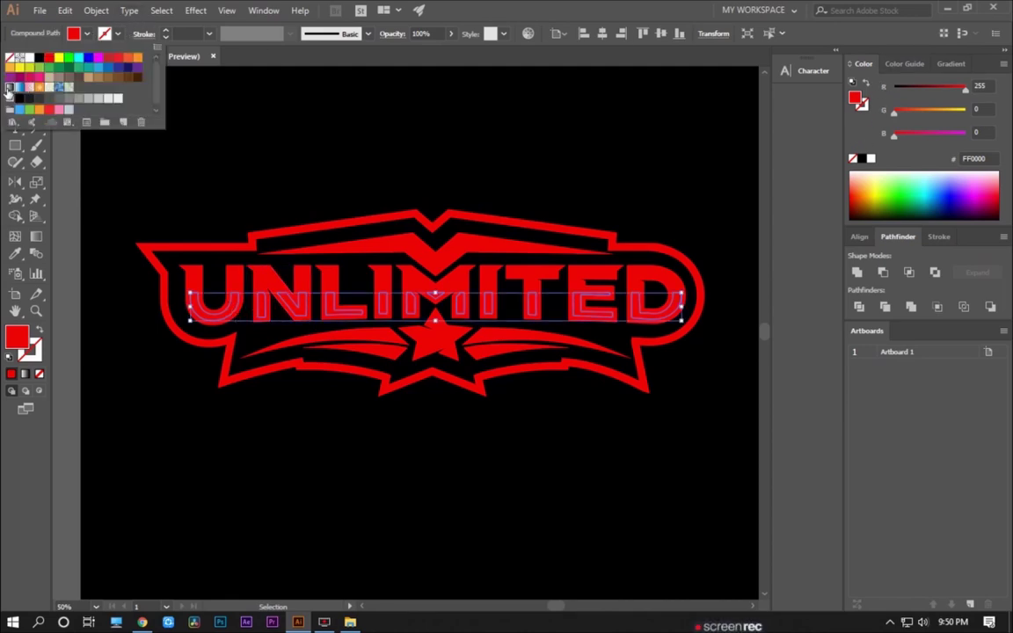
click(9, 88)
key(g)
key(ctrl+equal)
key(ctrl+equal)
Run the letters' gradient vertically from top to bottom with the Gradient tool.
mouse_move(434, 251)
mouse_down()
mouse_move(433, 339)
mouse_move(444, 345)
mouse_up()
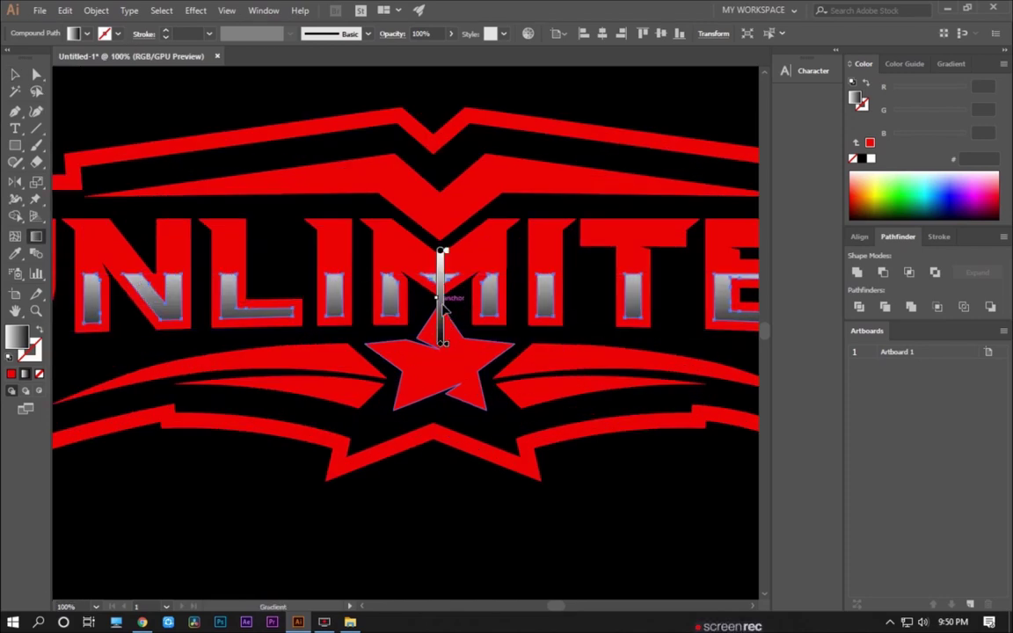
mouse_move(440, 299)
key(v)
key(ctrl+0)
drag(514, 435, 443, 441)
scroll(443, 441, up, 1)
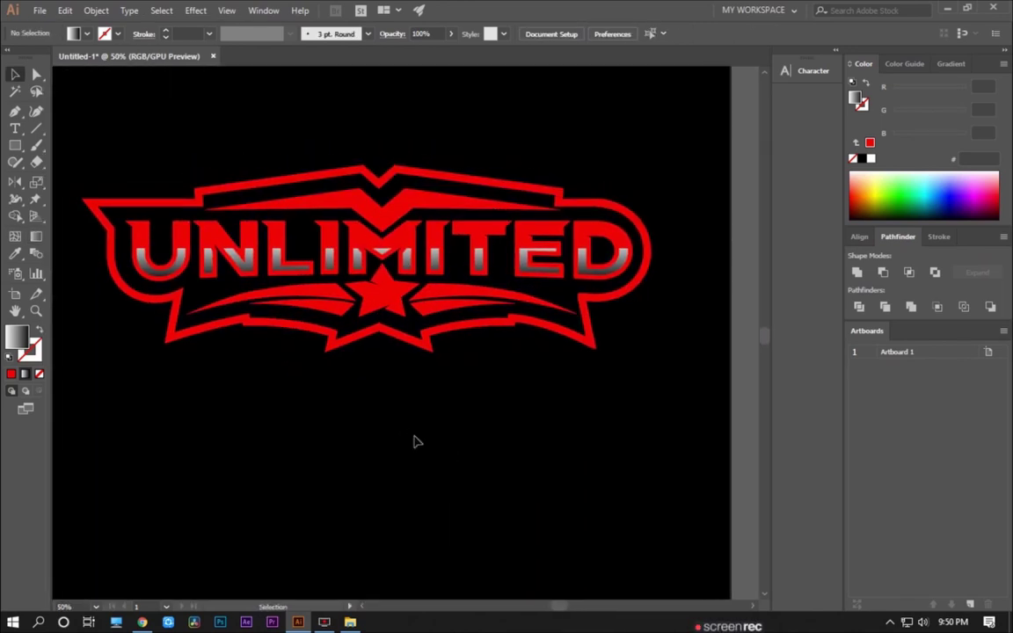
scroll(416, 440, down, 1)
Scale the whole logo down around its centre.
click(559, 327)
drag(564, 261, 544, 269)
click(479, 436)
mouse_move(480, 436)
mouse_down()
mouse_move(470, 401)
mouse_move(486, 416)
mouse_up()
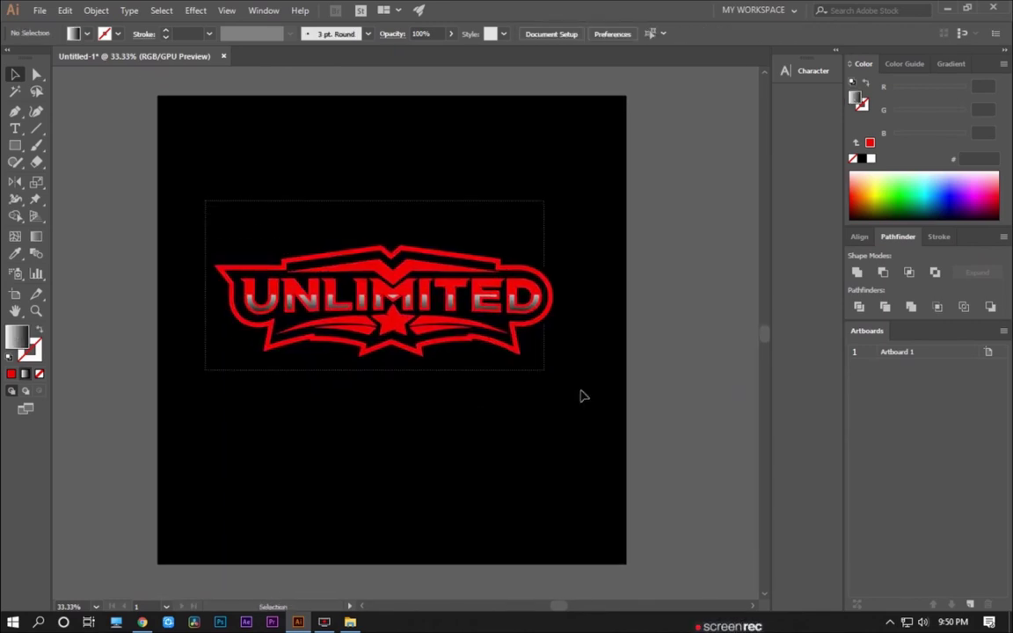
Group the logo and centre it horizontally and vertically on the artboard.
right_click(455, 297)
click(479, 384)
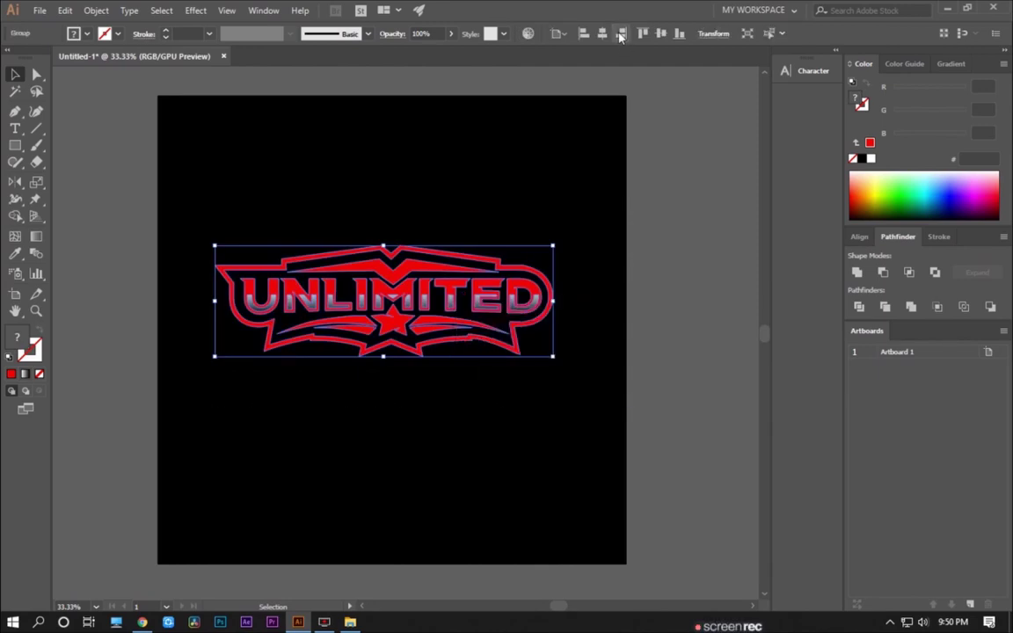
click(619, 34)
click(664, 39)
click(422, 204)
drag(477, 206, 439, 217)
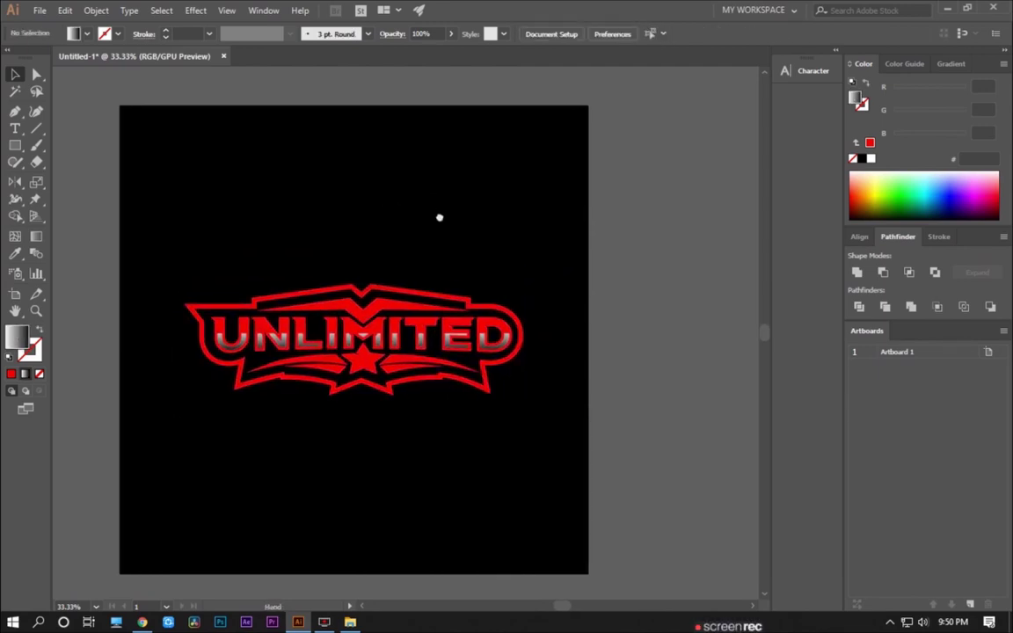